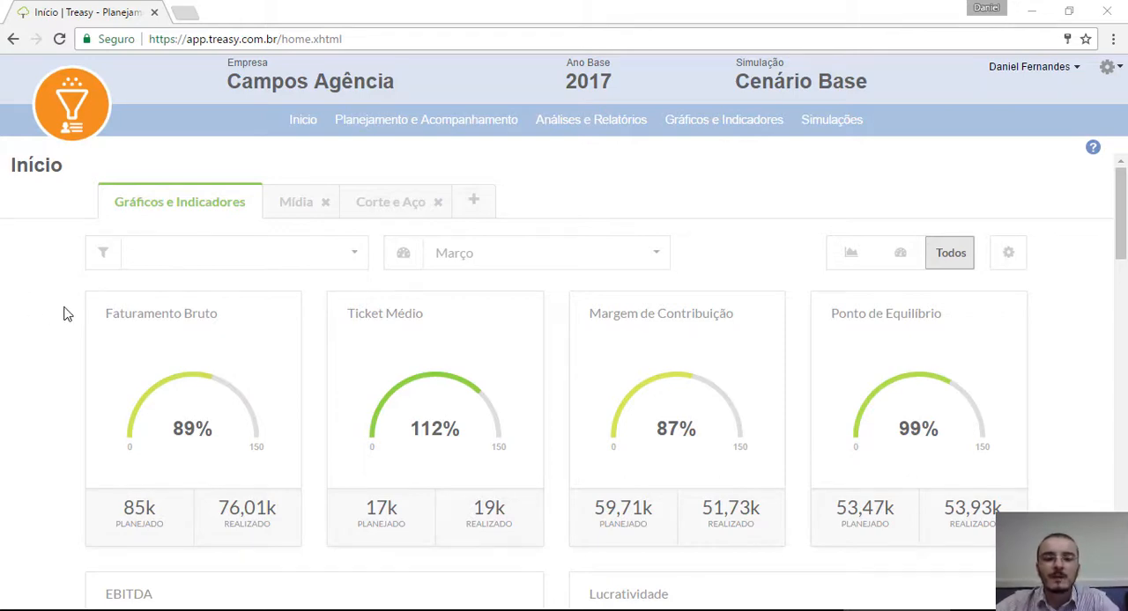
Step: Look through the home dashboard's indicators and charts for planned, actual and historical results
{"action": "scroll", "coordinate": [63, 313], "scroll_direction": "down", "scroll_amount": 10}
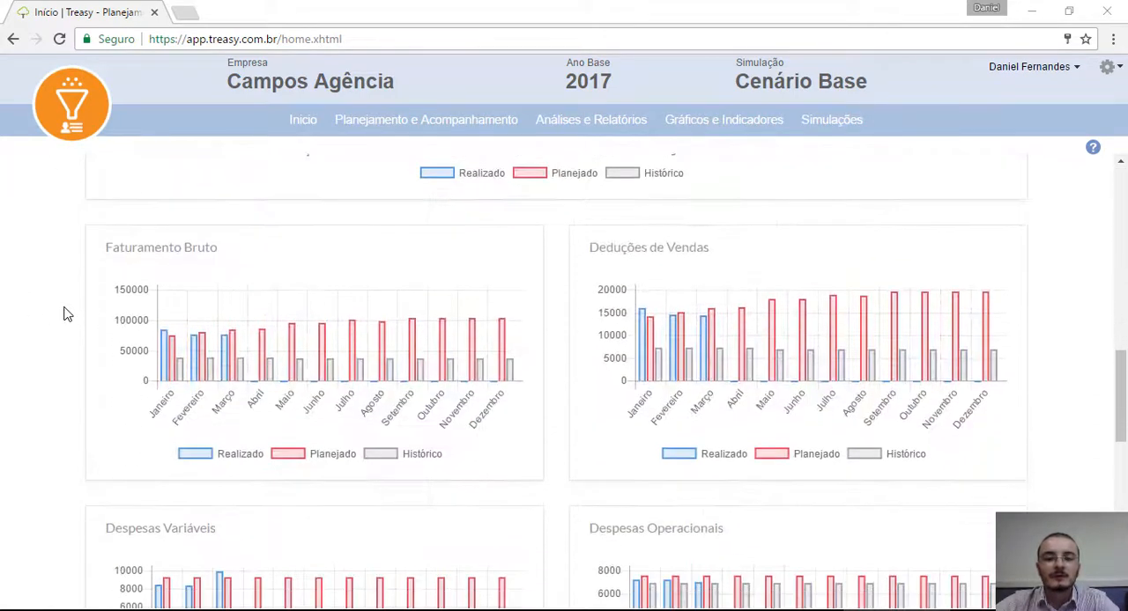
{"action": "scroll", "coordinate": [63, 313], "scroll_direction": "down", "scroll_amount": 5}
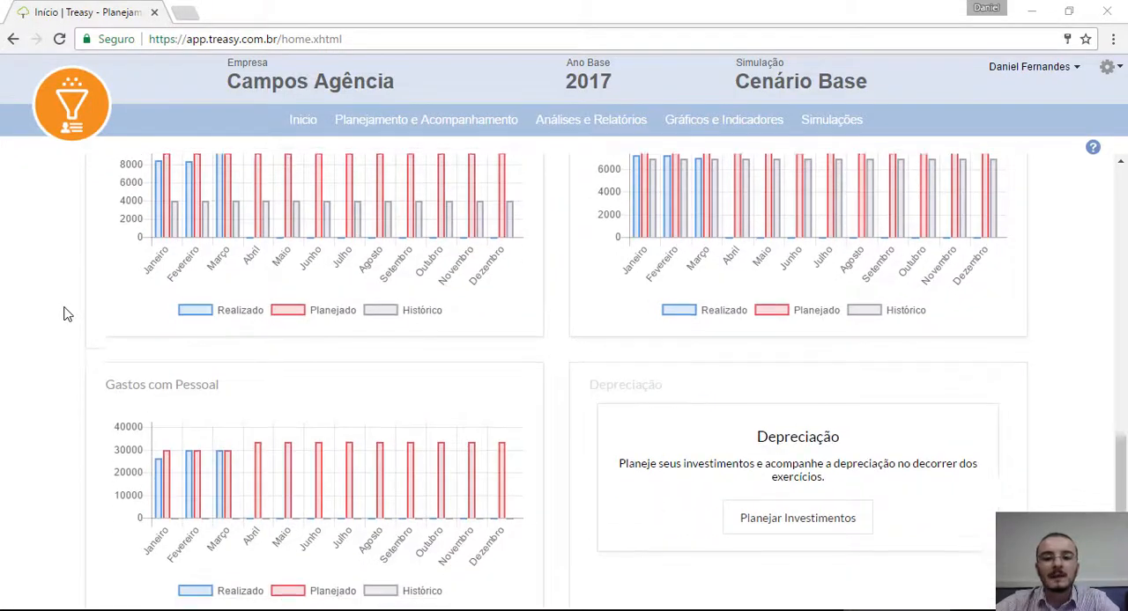
{"action": "scroll", "coordinate": [63, 314], "scroll_direction": "down", "scroll_amount": 3}
{"action": "scroll", "coordinate": [64, 313], "scroll_direction": "up", "scroll_amount": 12}
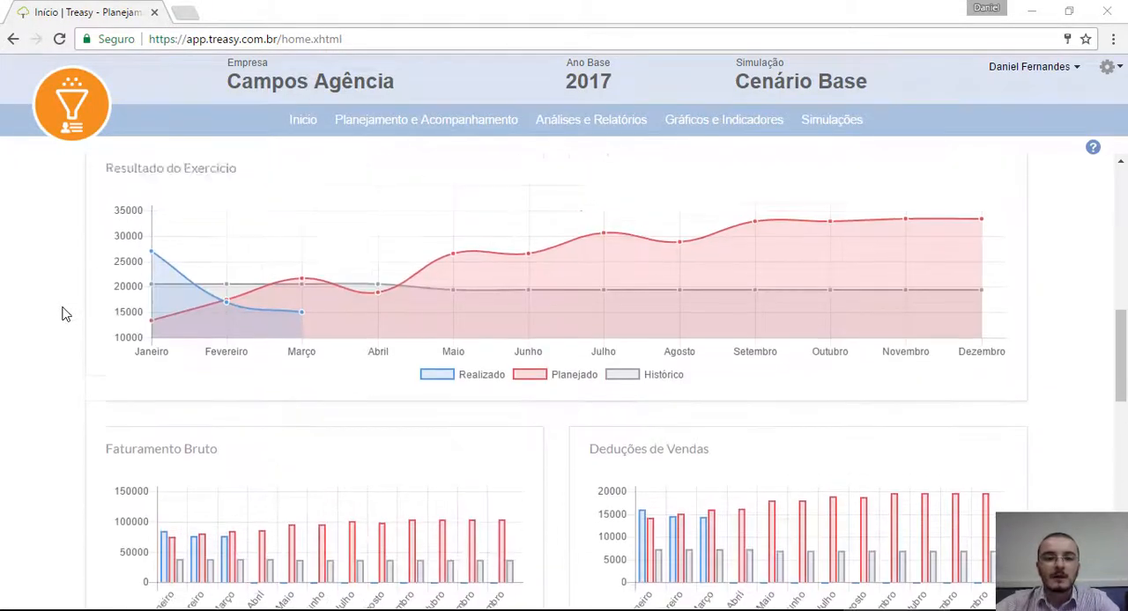
{"action": "scroll", "coordinate": [64, 314], "scroll_direction": "up", "scroll_amount": 8}
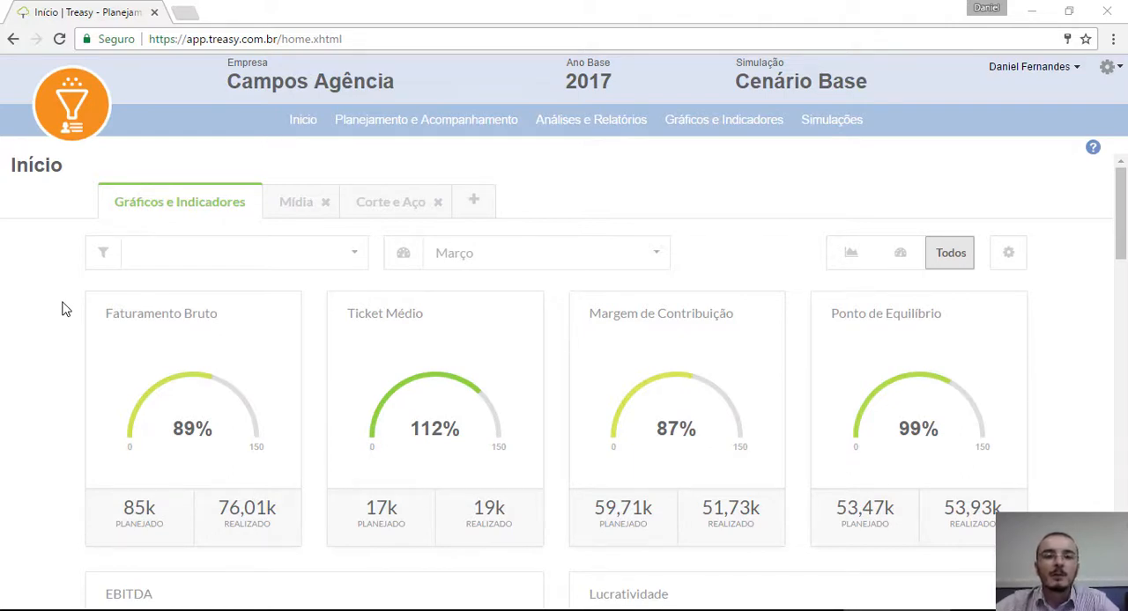
Step: Open the Receita de Vendas planning page and expand the Desenvolvimento and Marketing product groups
{"action": "mouse_move", "coordinate": [393, 126]}
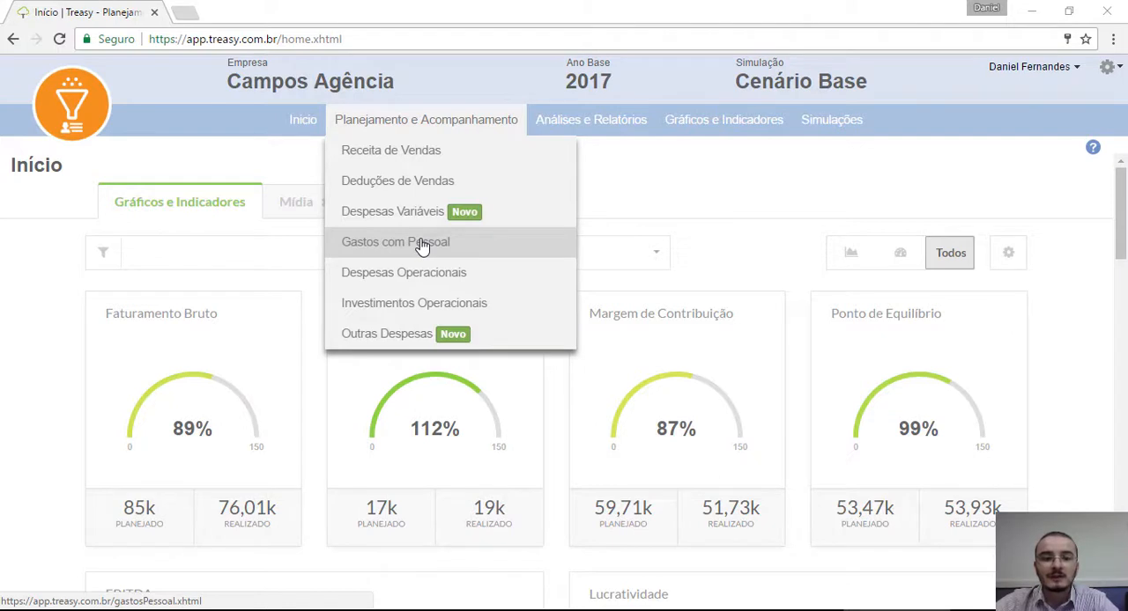
{"action": "left_click", "coordinate": [424, 161]}
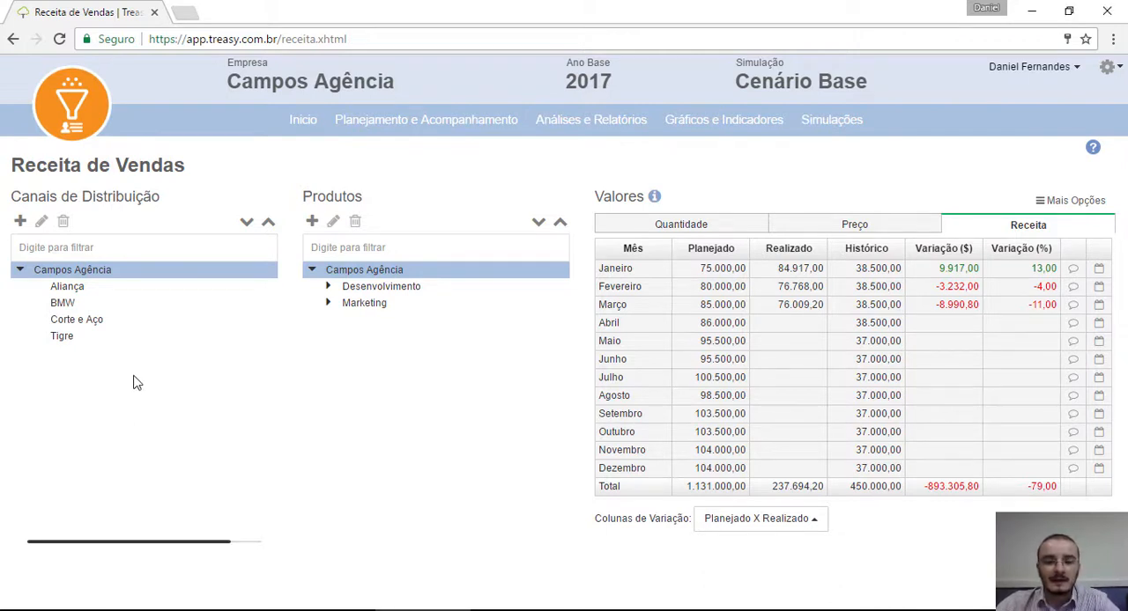
{"action": "left_click", "coordinate": [328, 287]}
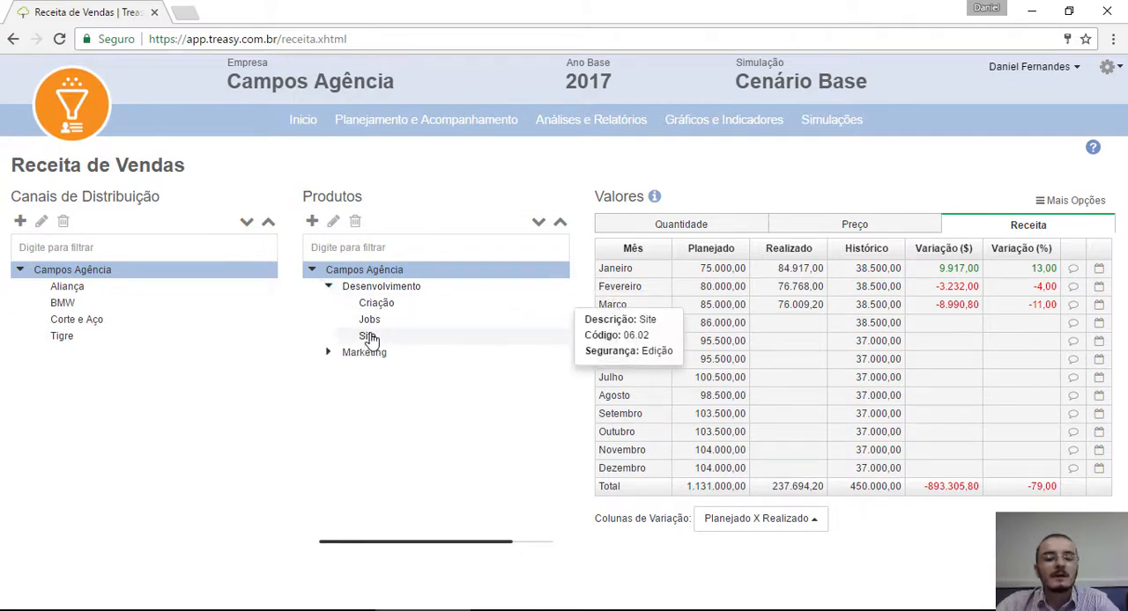
{"action": "left_click", "coordinate": [327, 353]}
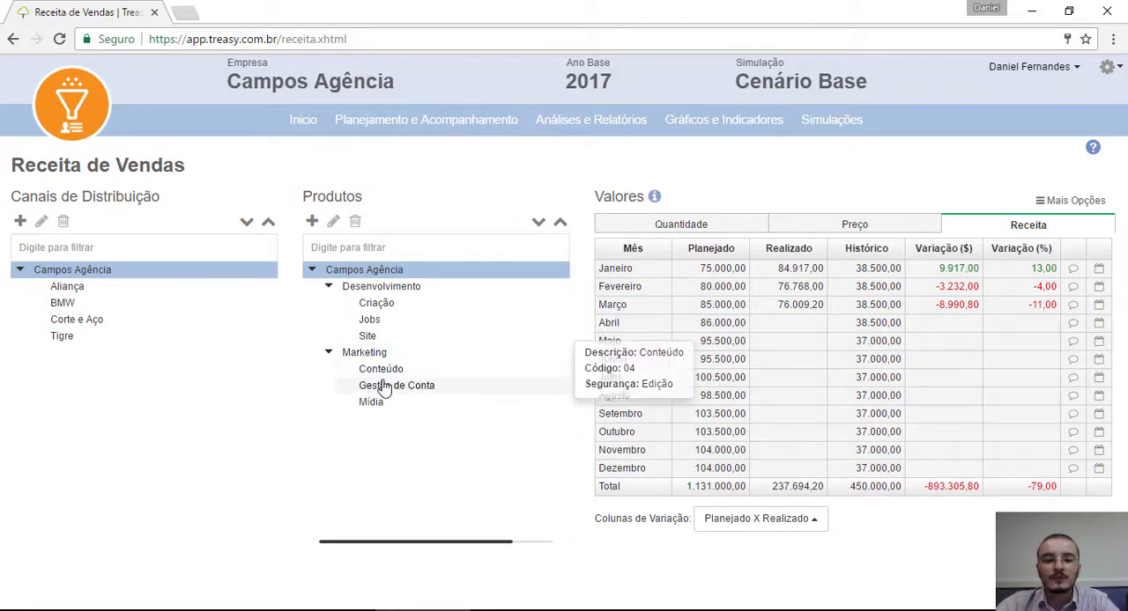
{"action": "mouse_move", "coordinate": [377, 410]}
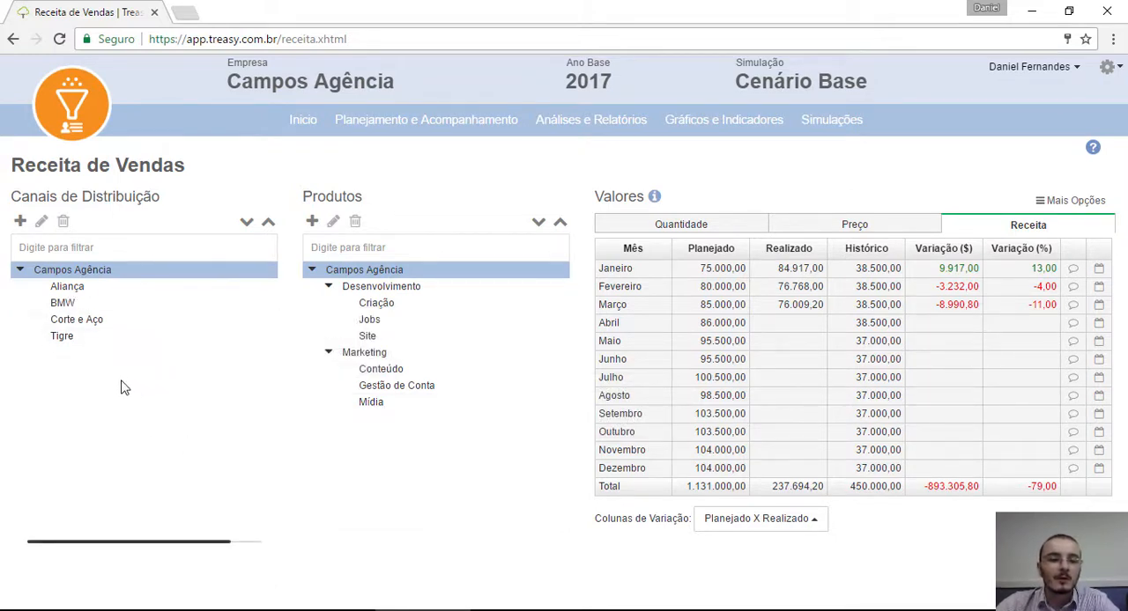
{"action": "mouse_move", "coordinate": [96, 326]}
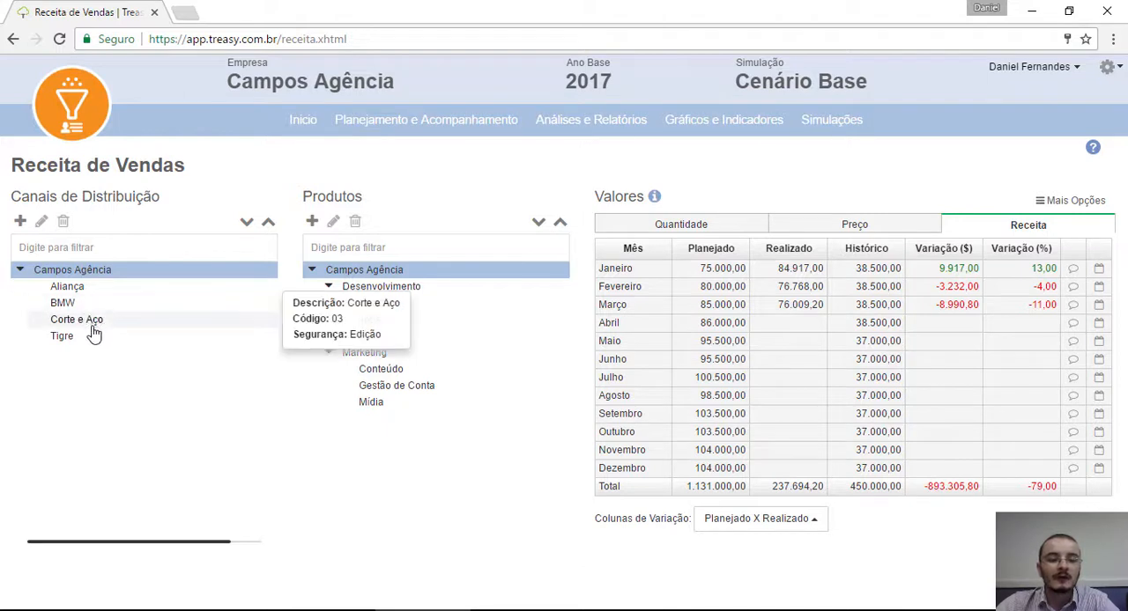
{"action": "mouse_move", "coordinate": [89, 350]}
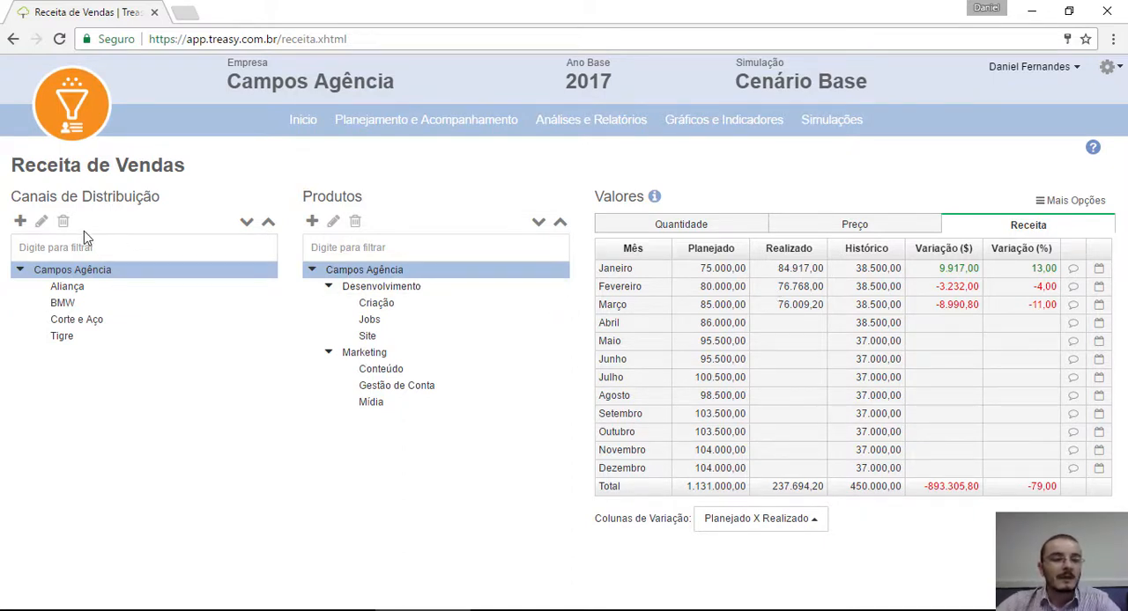
Step: Create and save a new distribution channel under Campos Agência with the description SC Automóveis
{"action": "left_click", "coordinate": [18, 222]}
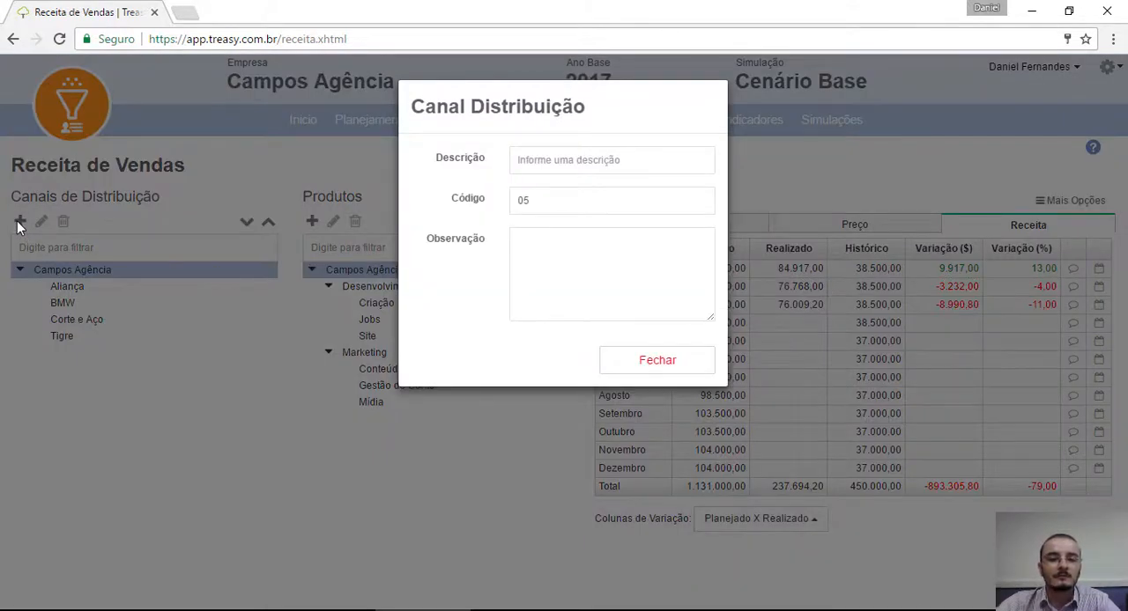
{"action": "left_click", "coordinate": [579, 159]}
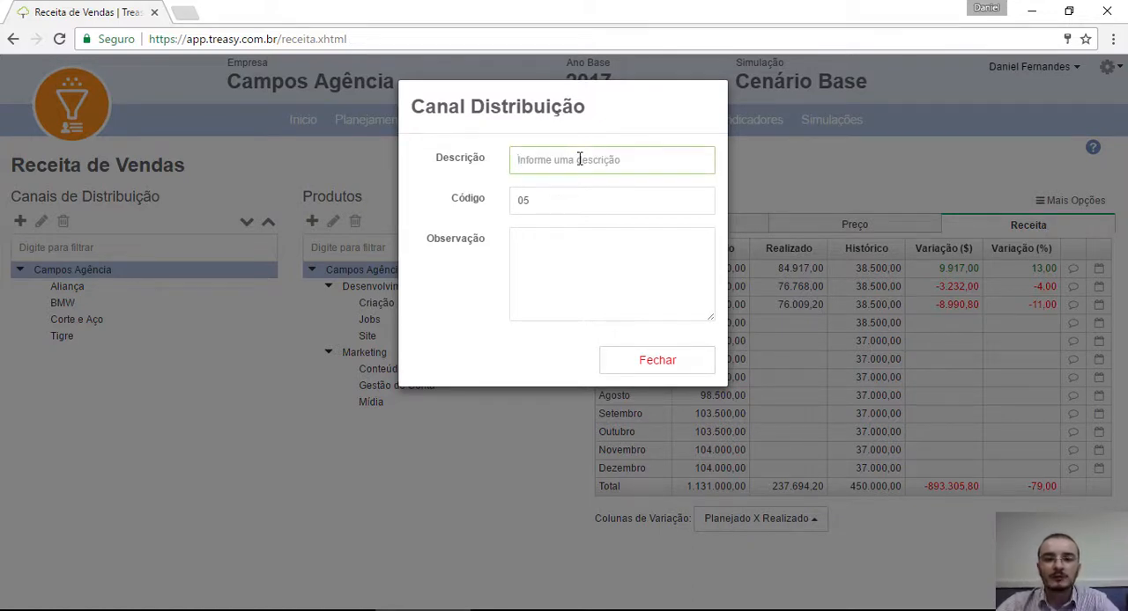
{"action": "type", "text": "SC "}
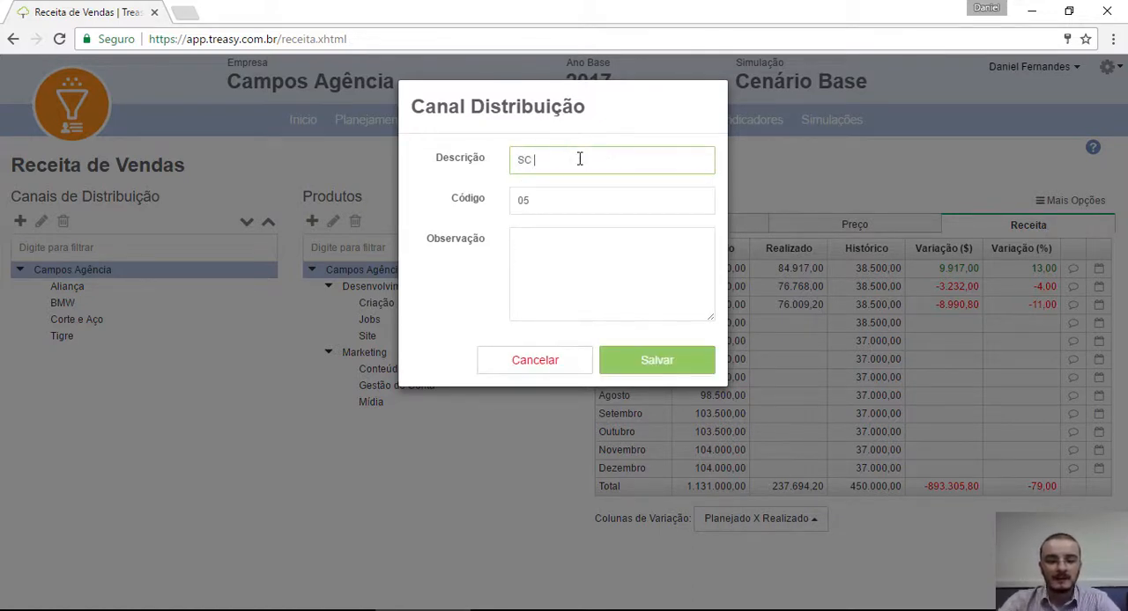
{"action": "type", "text": "Automa"}
{"action": "key", "text": "BackSpace"}
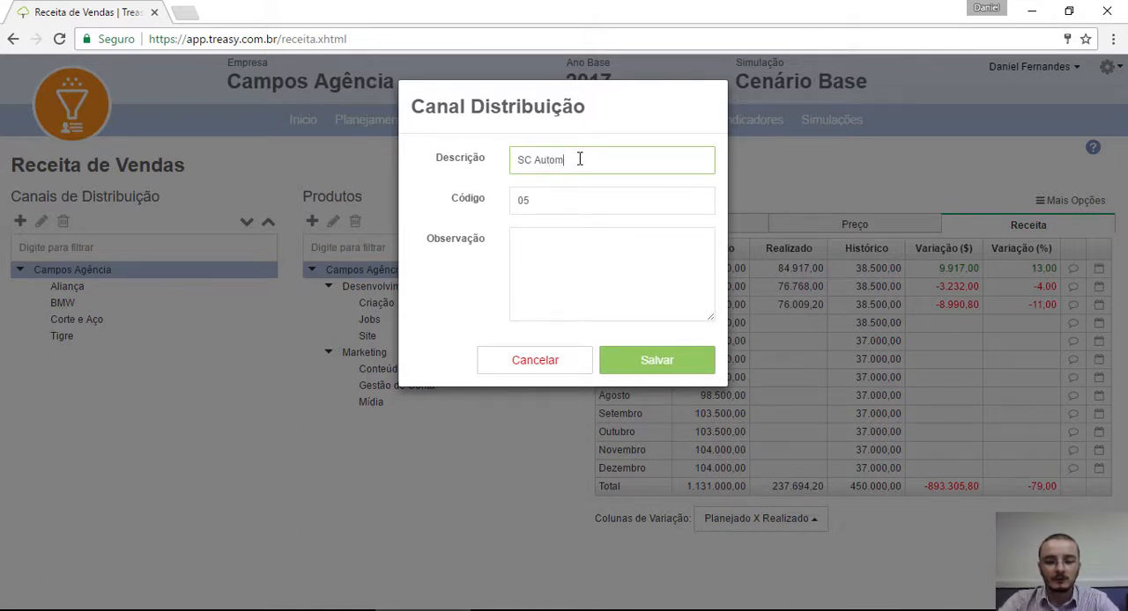
{"action": "type", "text": "óvel"}
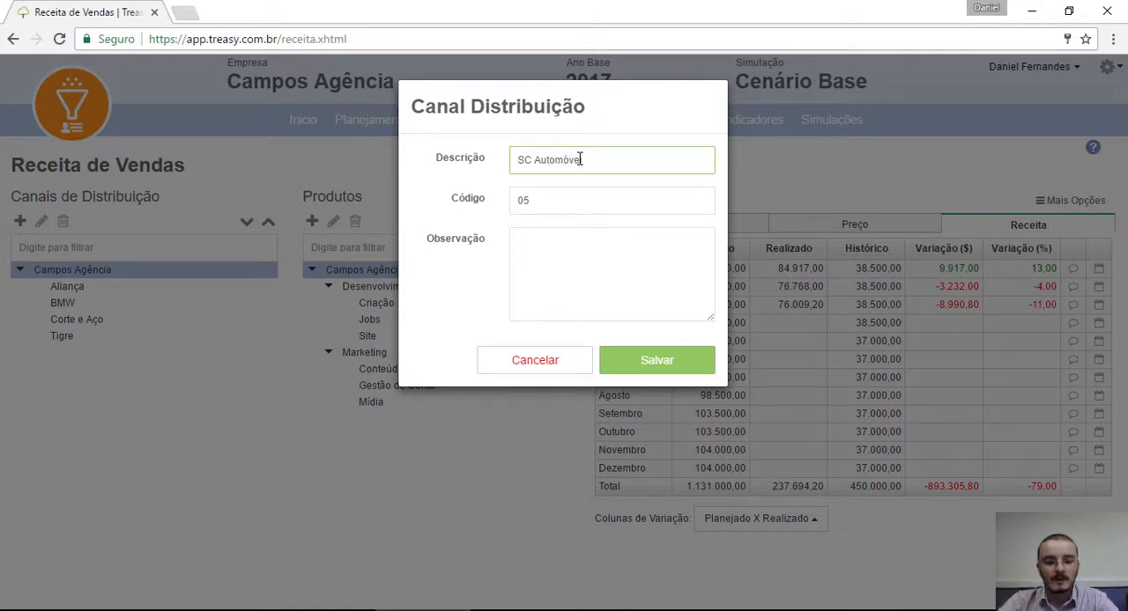
{"action": "key", "text": "BackSpace"}
{"action": "type", "text": "is"}
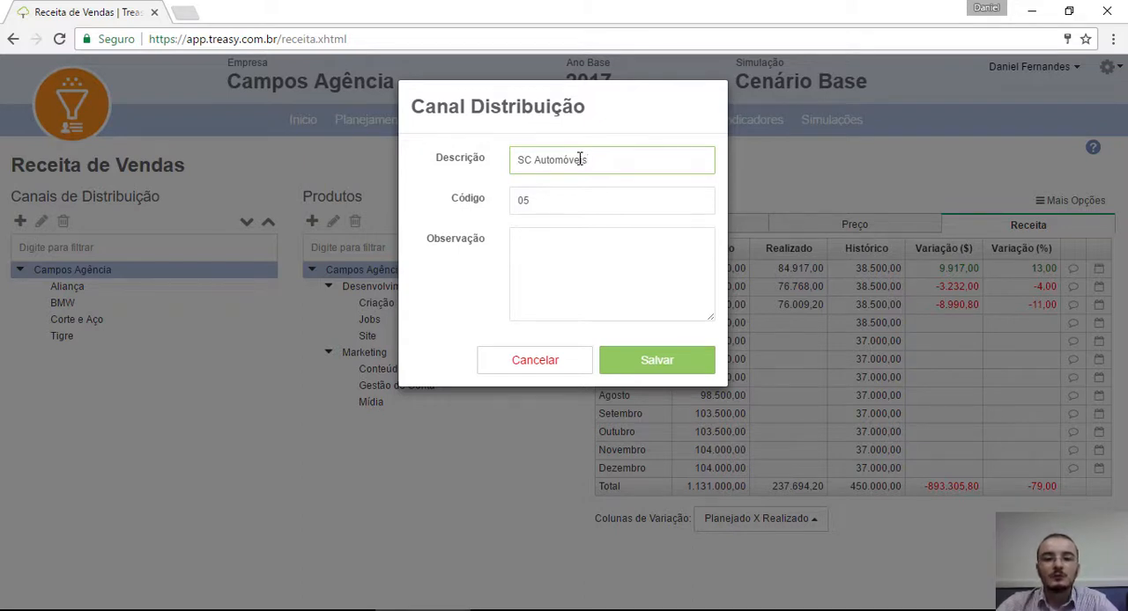
{"action": "key", "text": "Tab"}
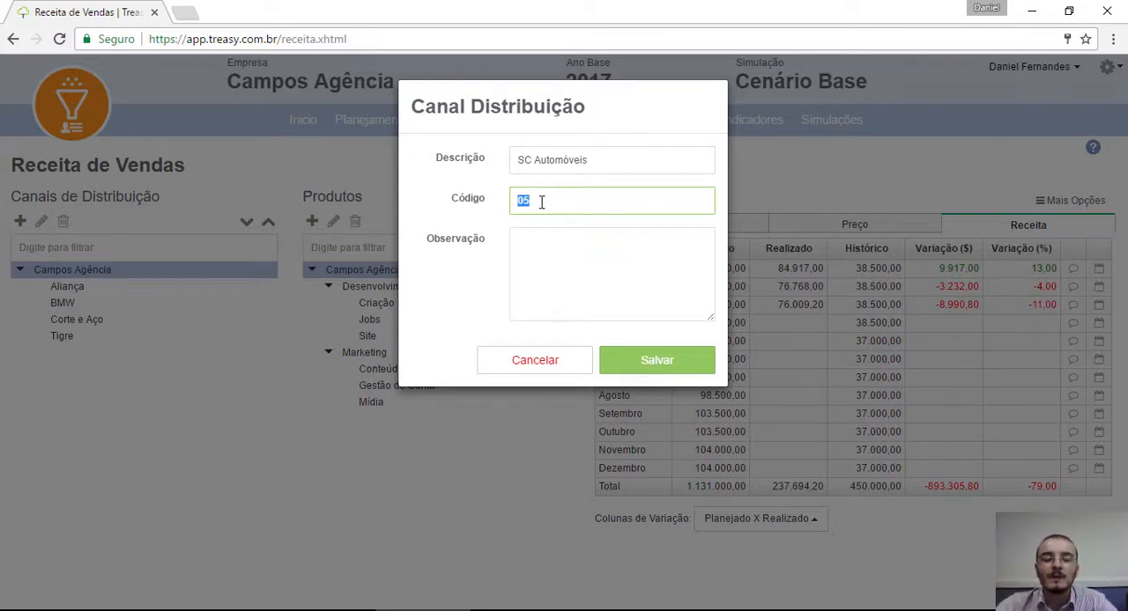
{"action": "left_click", "coordinate": [551, 246]}
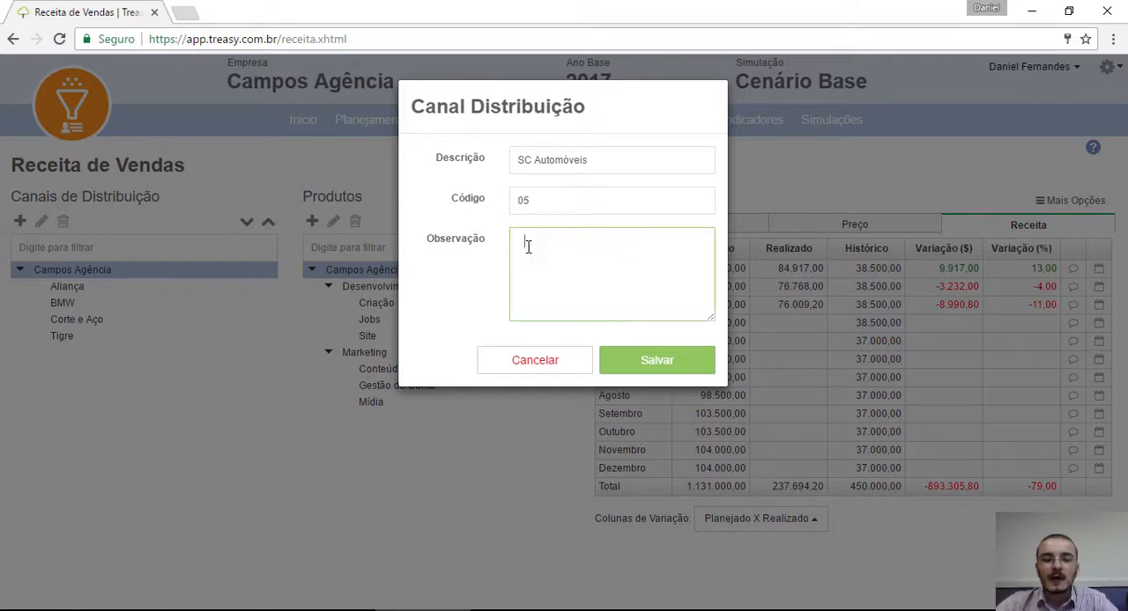
{"action": "left_click", "coordinate": [699, 365]}
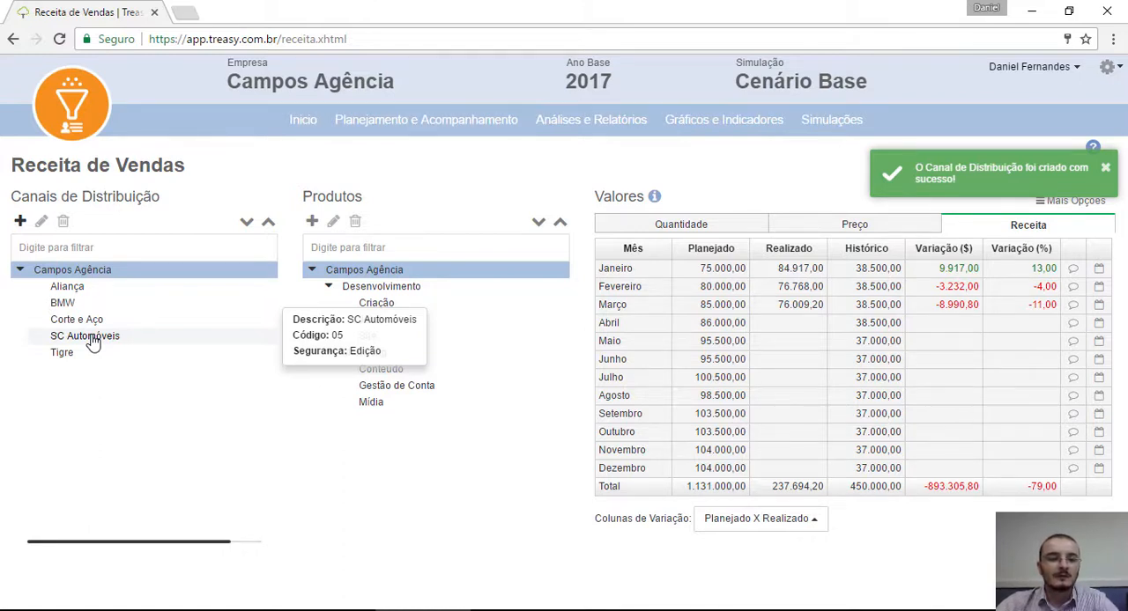
Step: Enter a planned quantity of 1 in Abril for the Site product in the SC Automóveis channel
{"action": "left_click", "coordinate": [92, 340]}
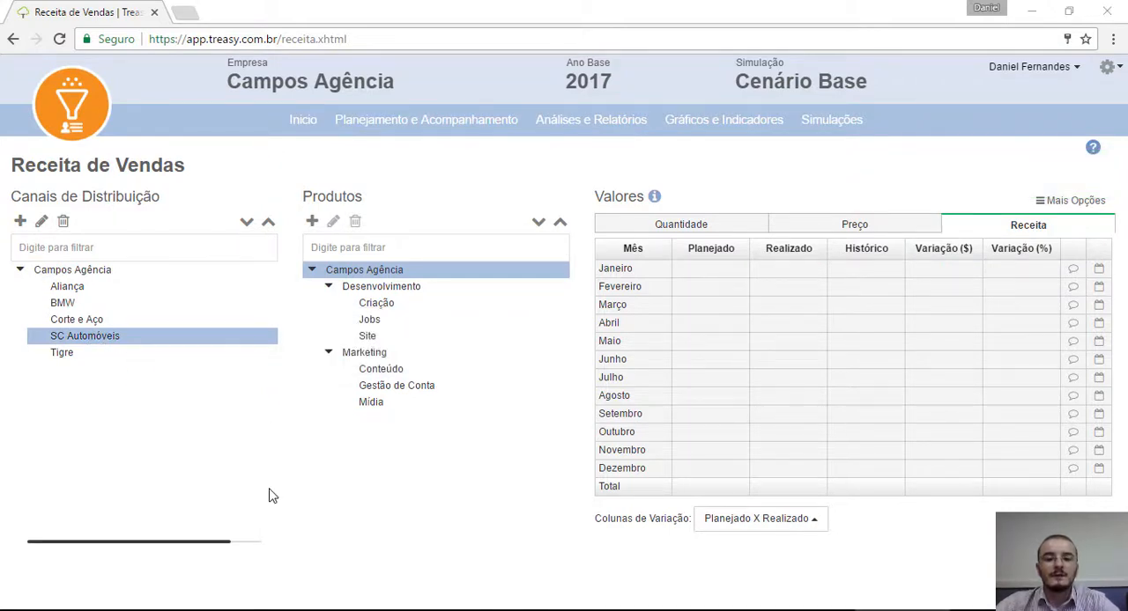
{"action": "left_click", "coordinate": [370, 337]}
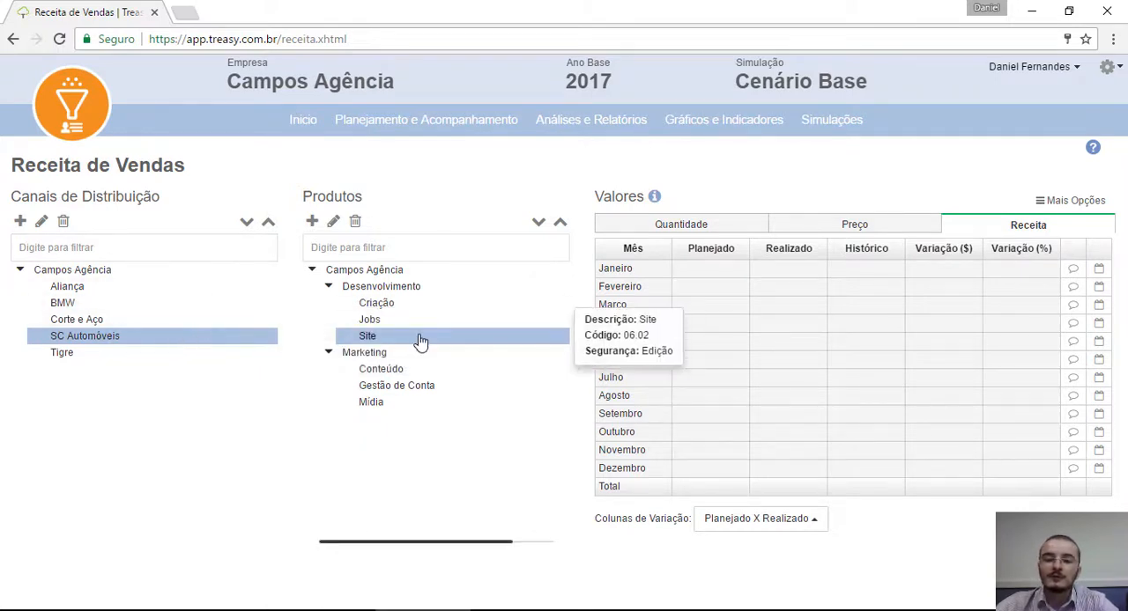
{"action": "left_click", "coordinate": [718, 222]}
{"action": "left_click", "coordinate": [804, 226]}
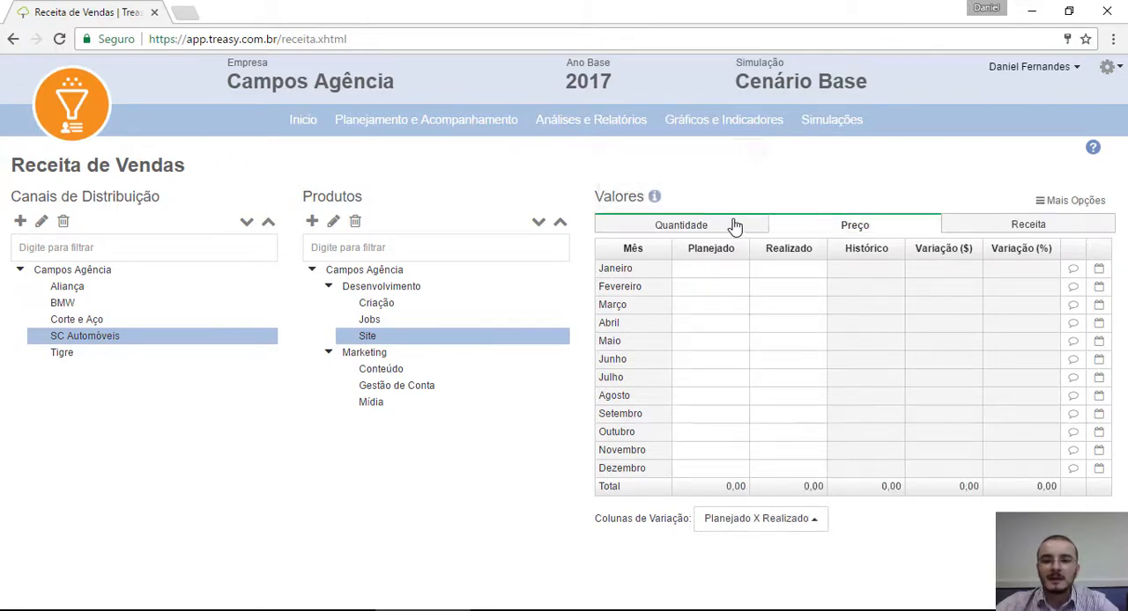
{"action": "left_click", "coordinate": [726, 230]}
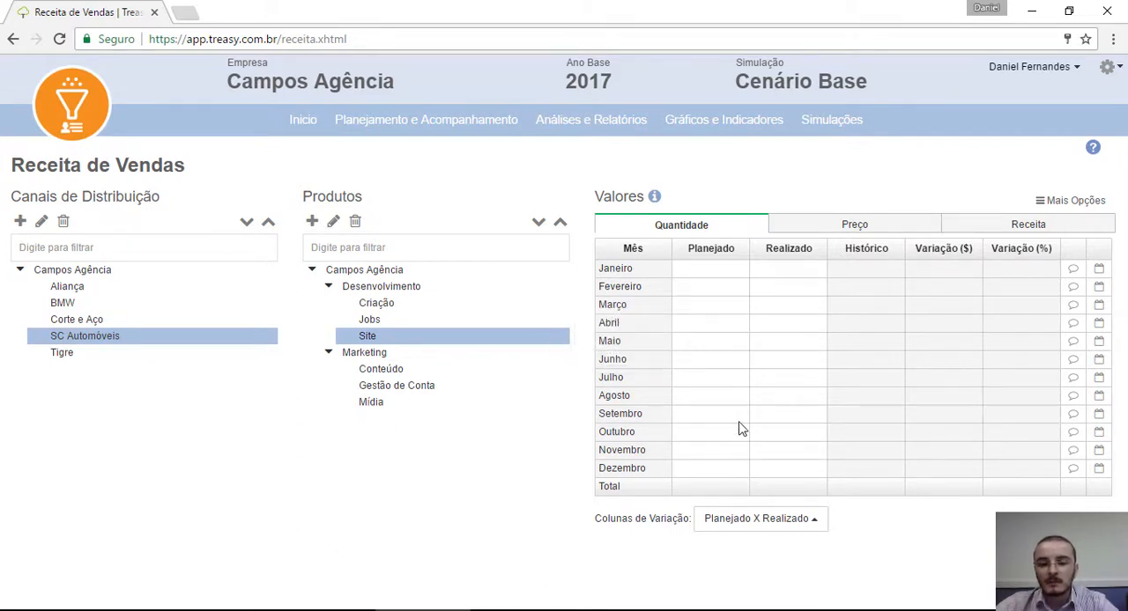
{"action": "left_click", "coordinate": [710, 331]}
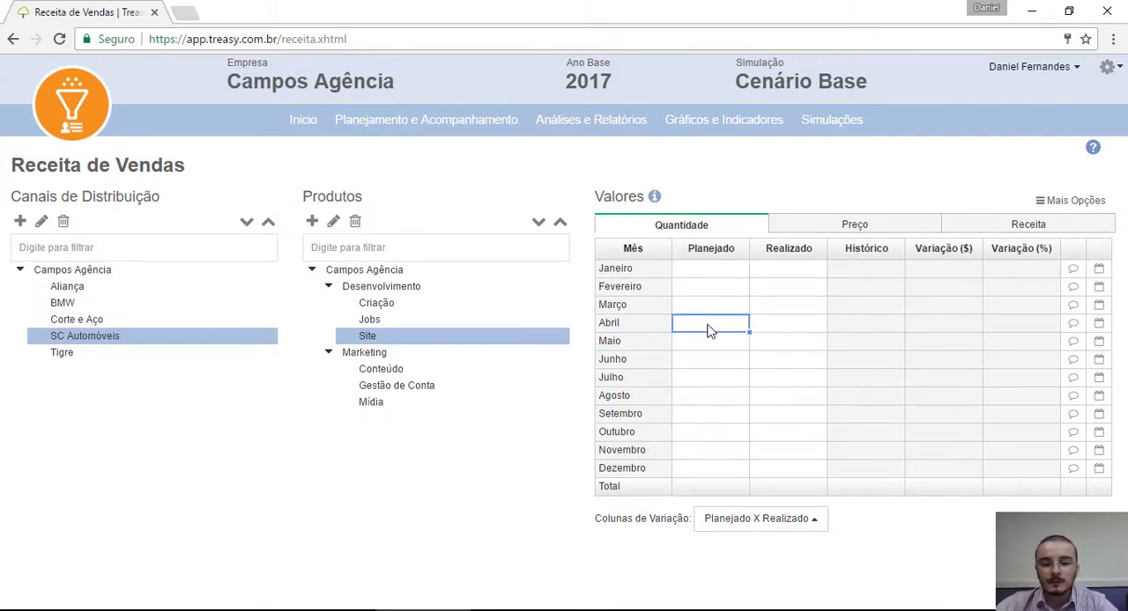
{"action": "type", "text": "1"}
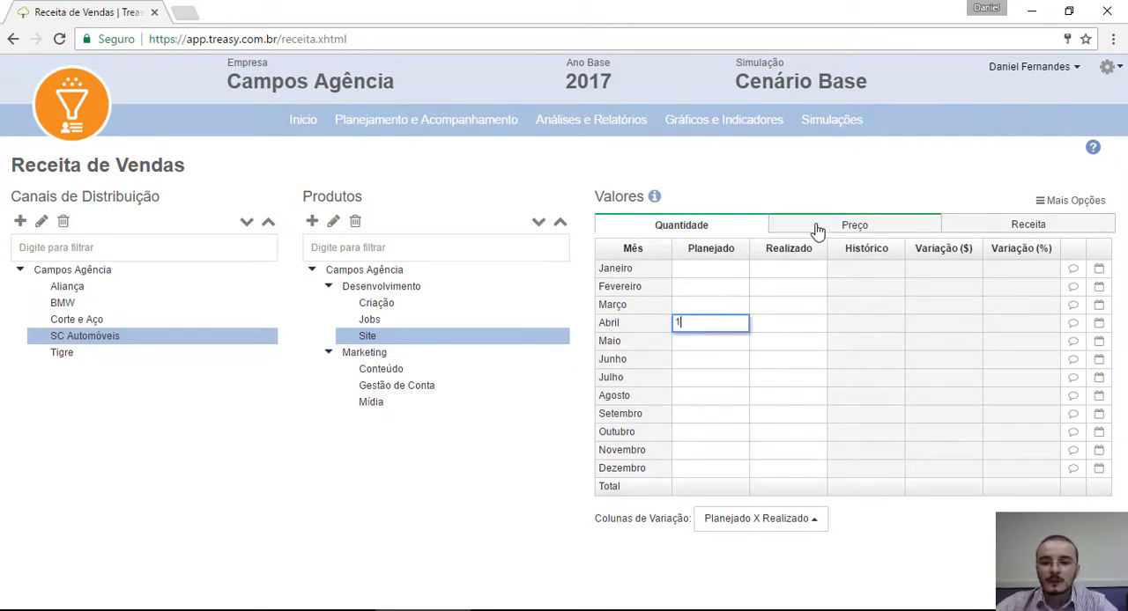
Step: Set the Site product's planned price for Abril to 20000 in the SC Automóveis channel and save the values
{"action": "left_click", "coordinate": [817, 227]}
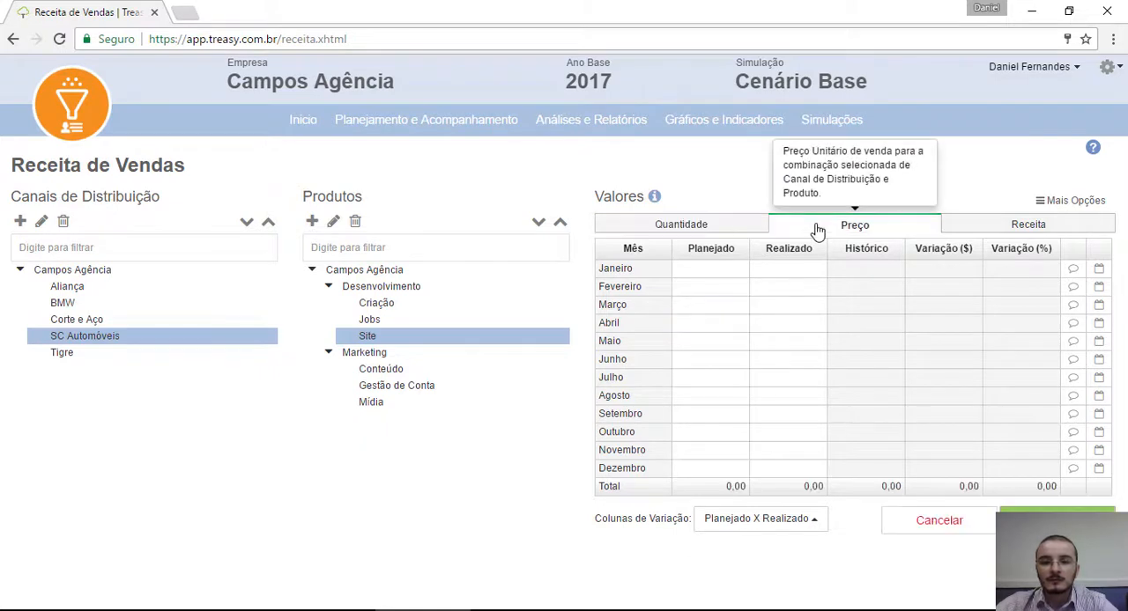
{"action": "left_click", "coordinate": [701, 328]}
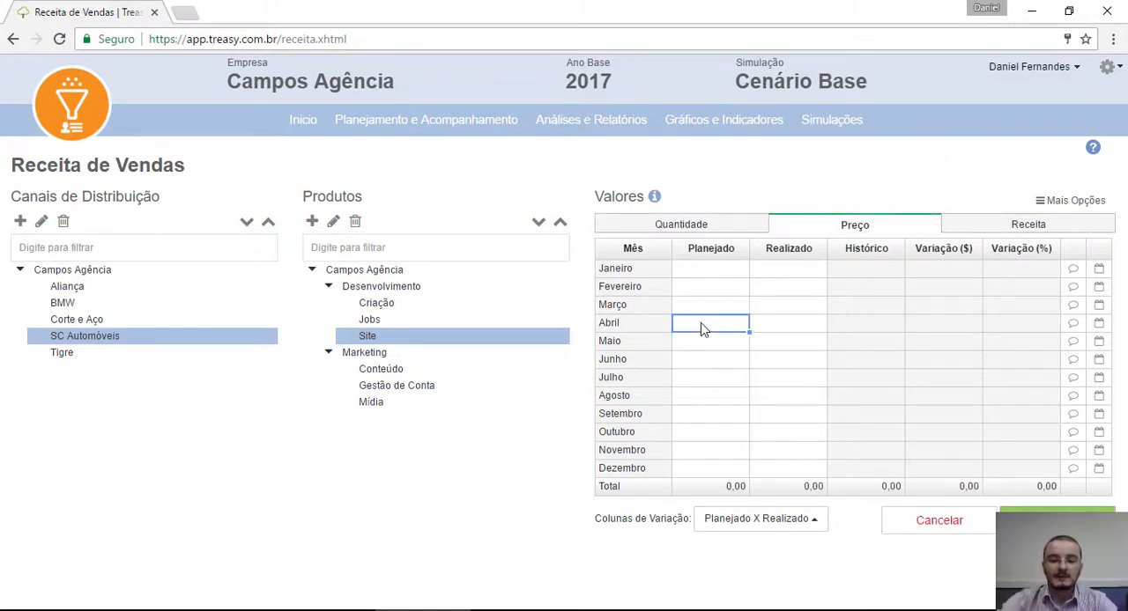
{"action": "type", "text": "20.00"}
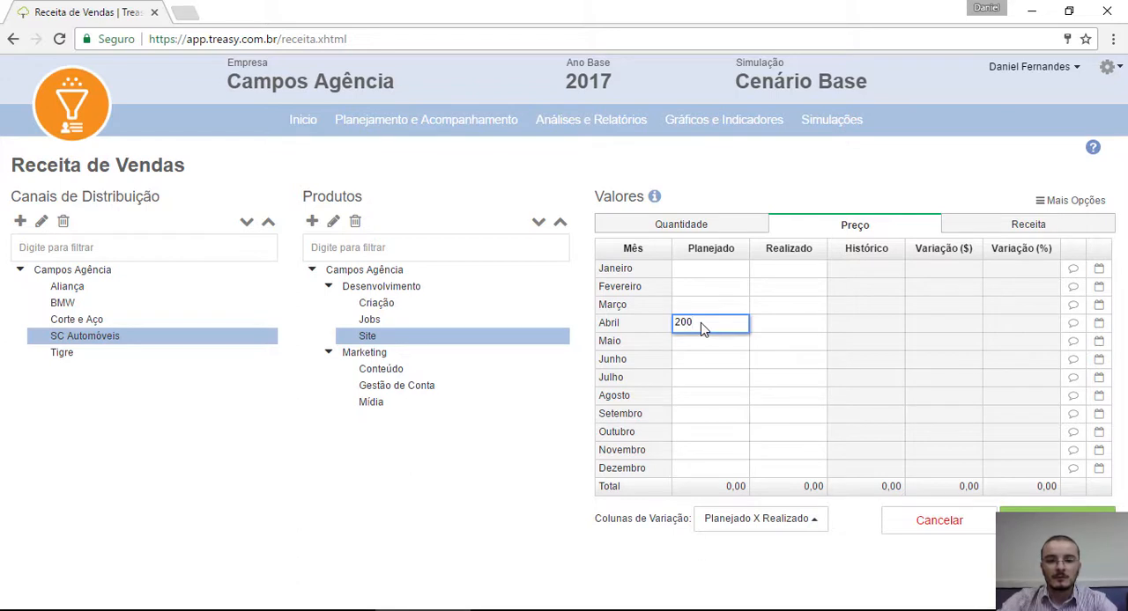
{"action": "type", "text": "00"}
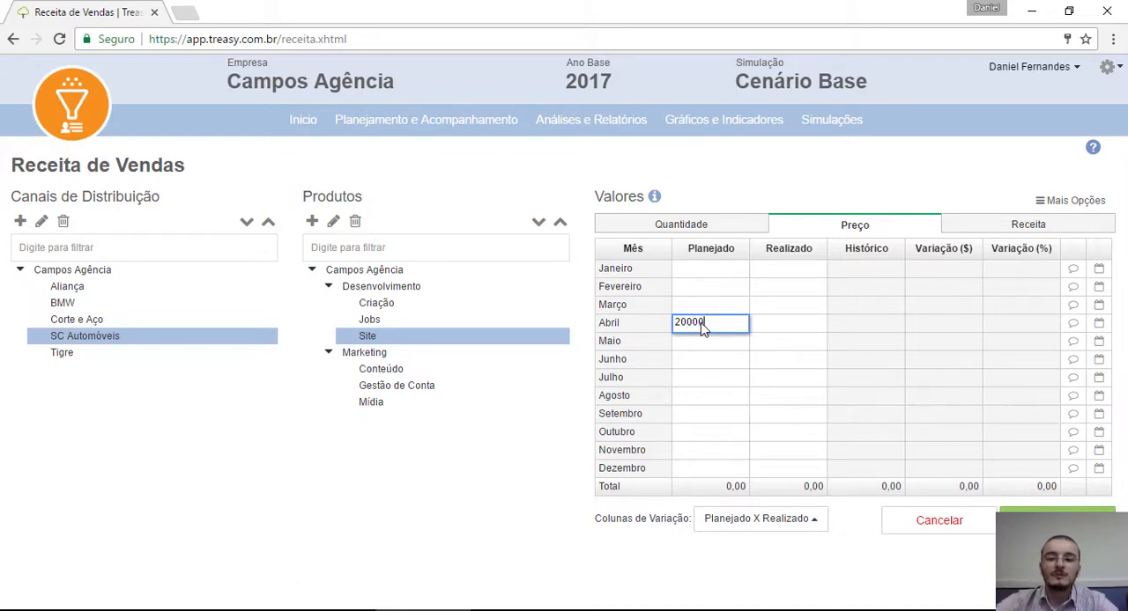
{"action": "left_click", "coordinate": [803, 343]}
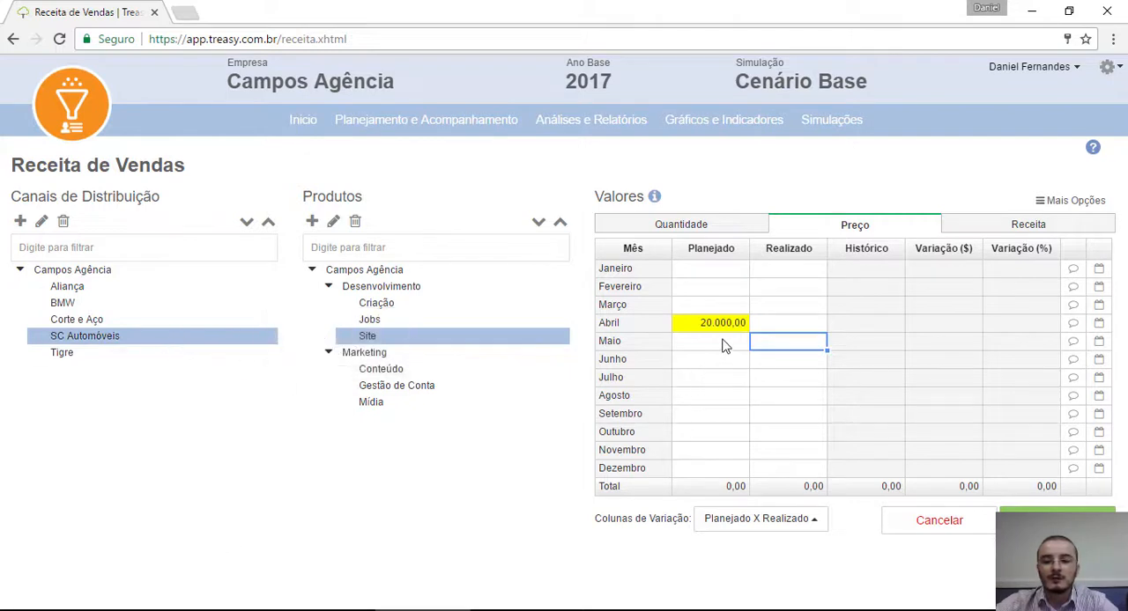
{"action": "left_click", "coordinate": [1053, 516]}
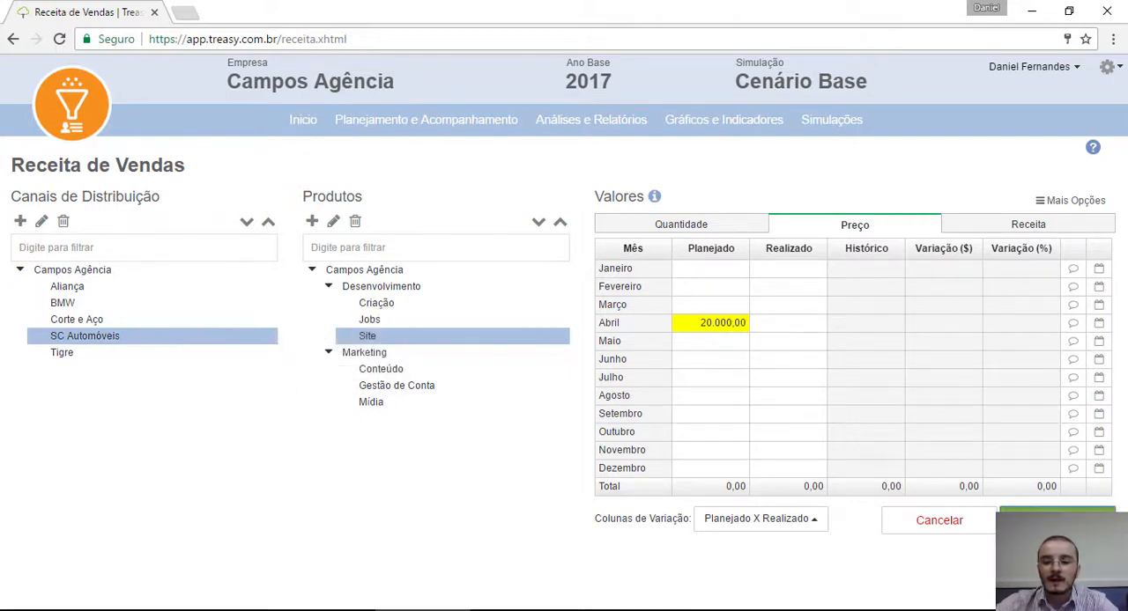
Step: View the Receita values for Site in SC Automóveis and for the Criação product across the whole Campos Agência
{"action": "left_click", "coordinate": [978, 226]}
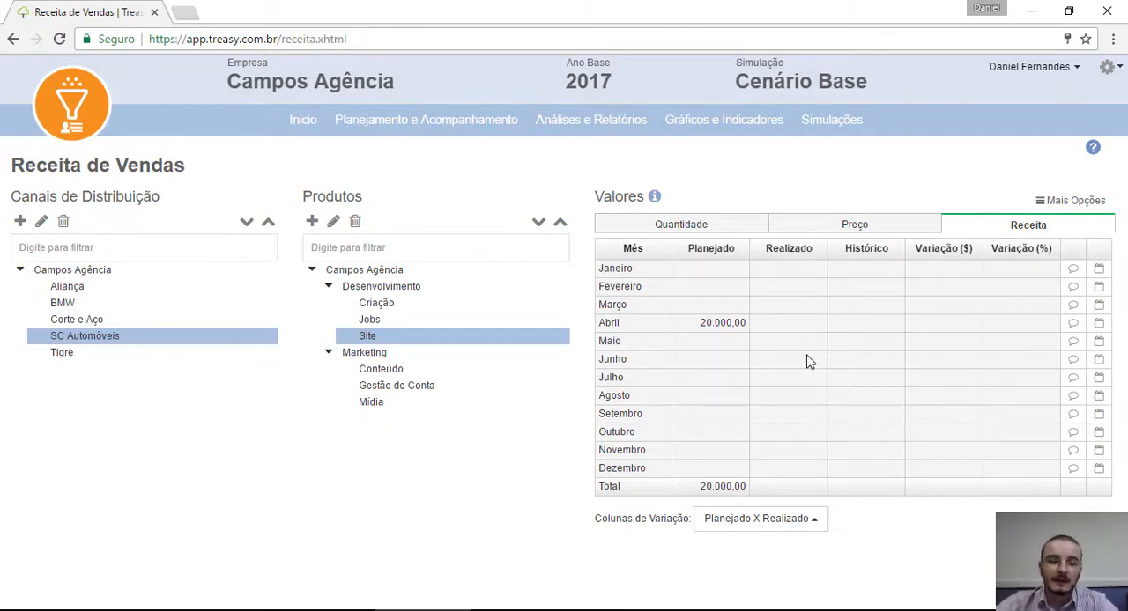
{"action": "left_click", "coordinate": [97, 269]}
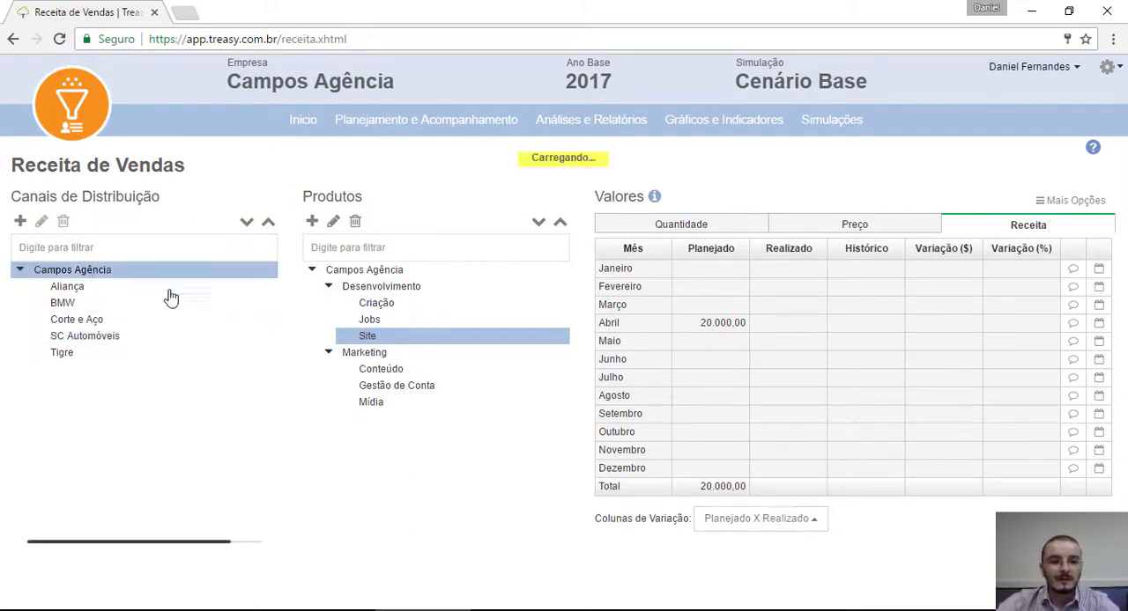
{"action": "left_click", "coordinate": [395, 306]}
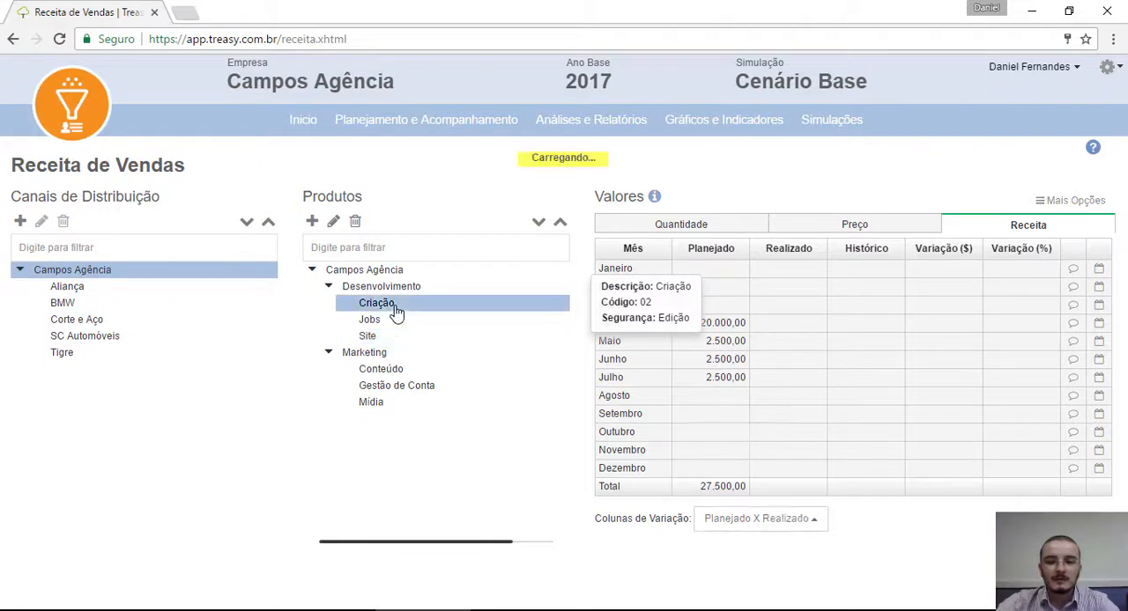
Step: View the quantities for Criação and Site across the whole Campos Agência, and the Receita values for Site
{"action": "left_click", "coordinate": [743, 224]}
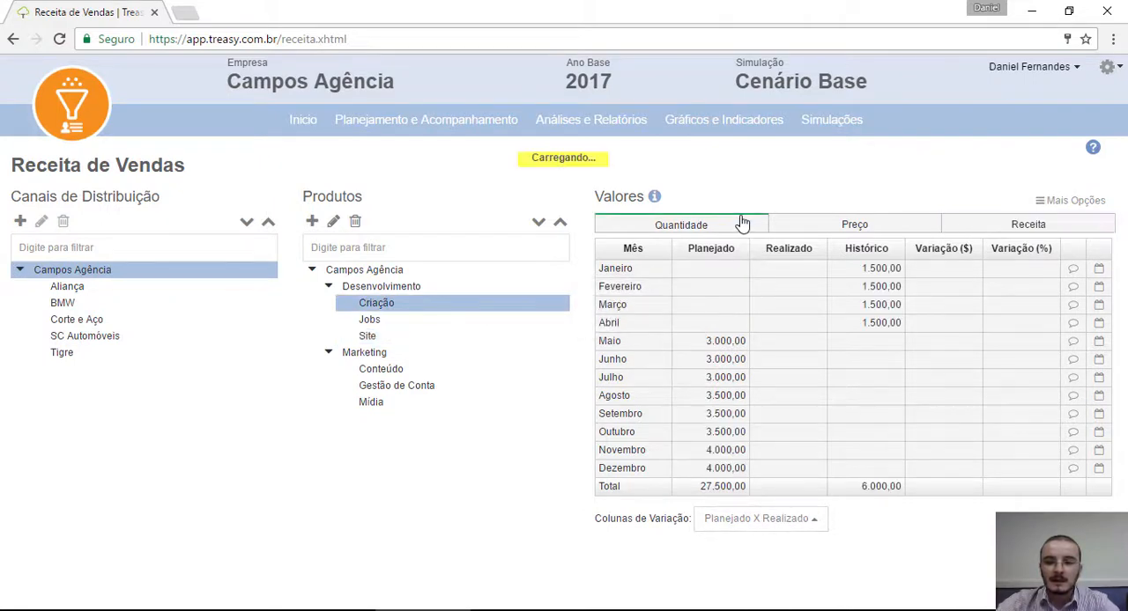
{"action": "left_click", "coordinate": [390, 324]}
{"action": "left_click", "coordinate": [385, 338]}
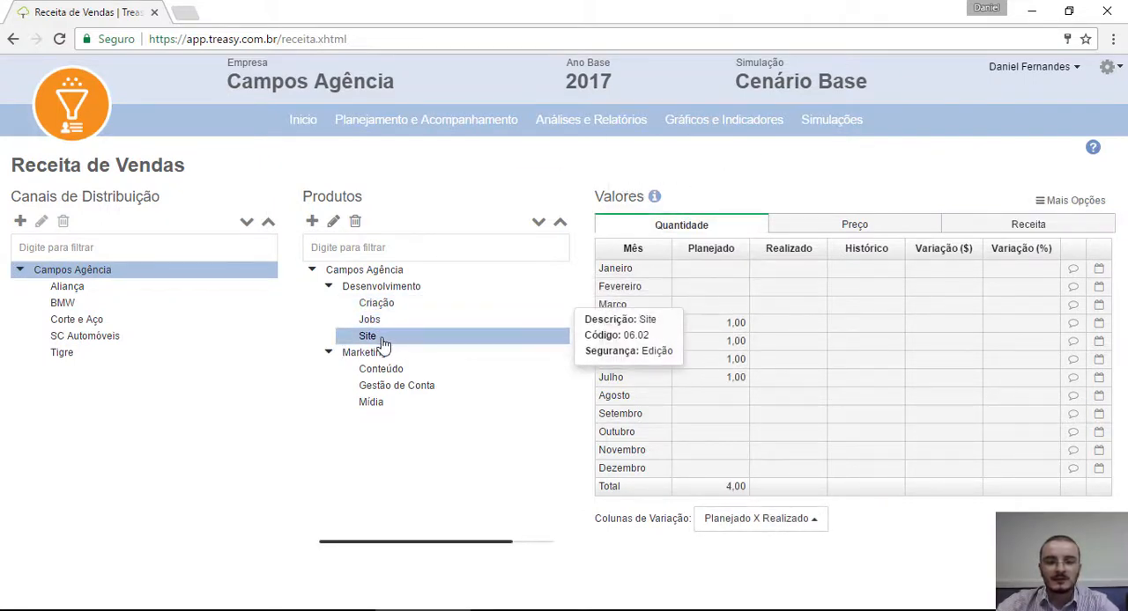
{"action": "left_click", "coordinate": [1015, 226]}
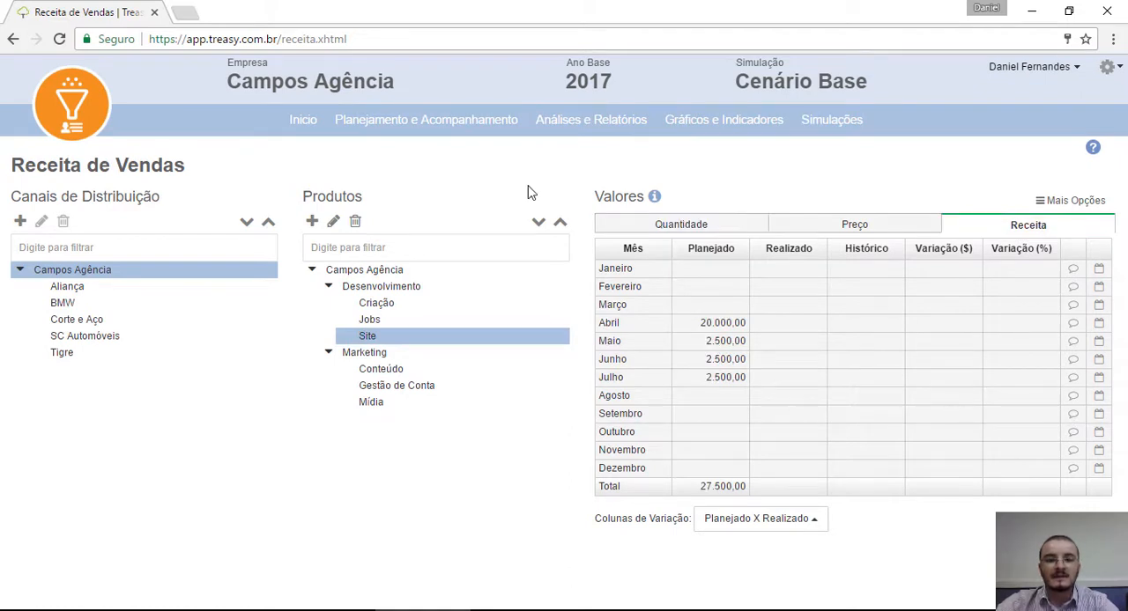
Step: Enter a planned quantity of 1 in Maio for the Mídia product in the SC Automóveis channel
{"action": "left_click", "coordinate": [97, 338]}
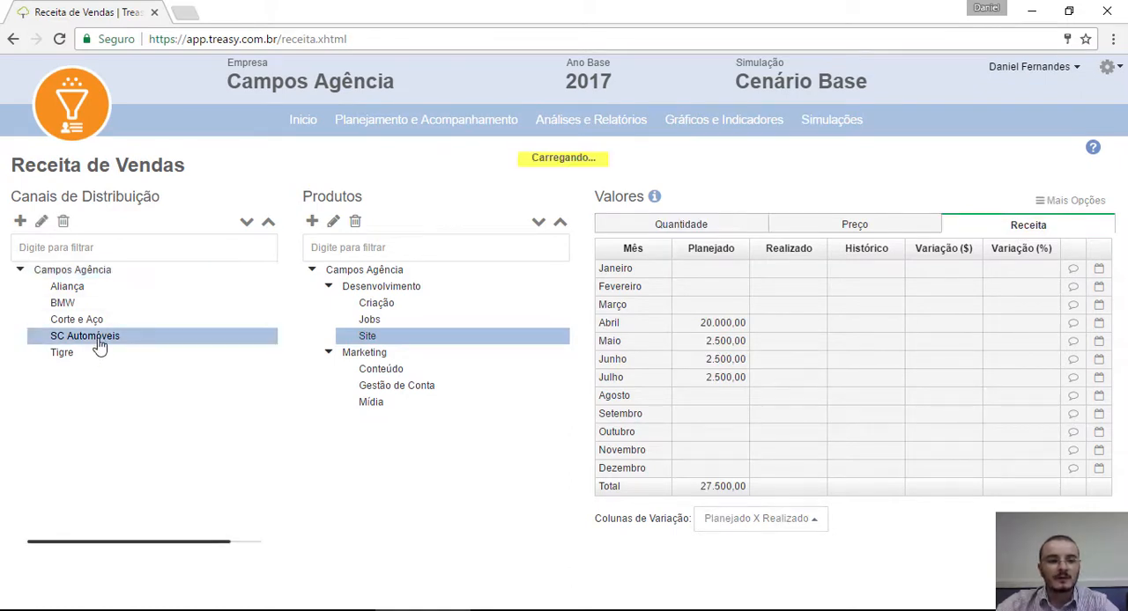
{"action": "left_click", "coordinate": [726, 226]}
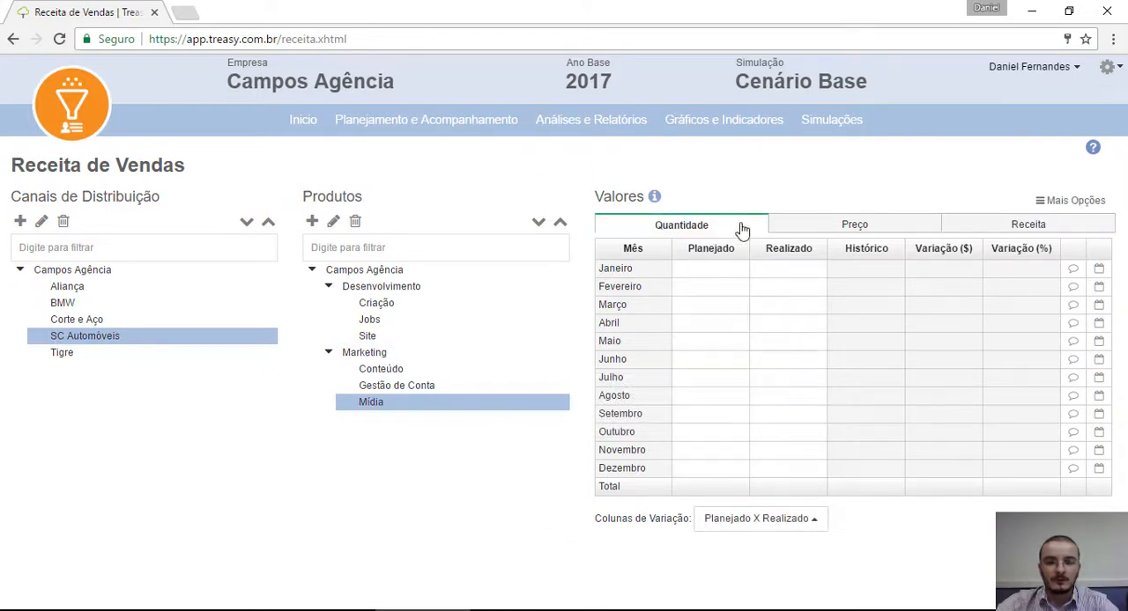
{"action": "left_click", "coordinate": [710, 351]}
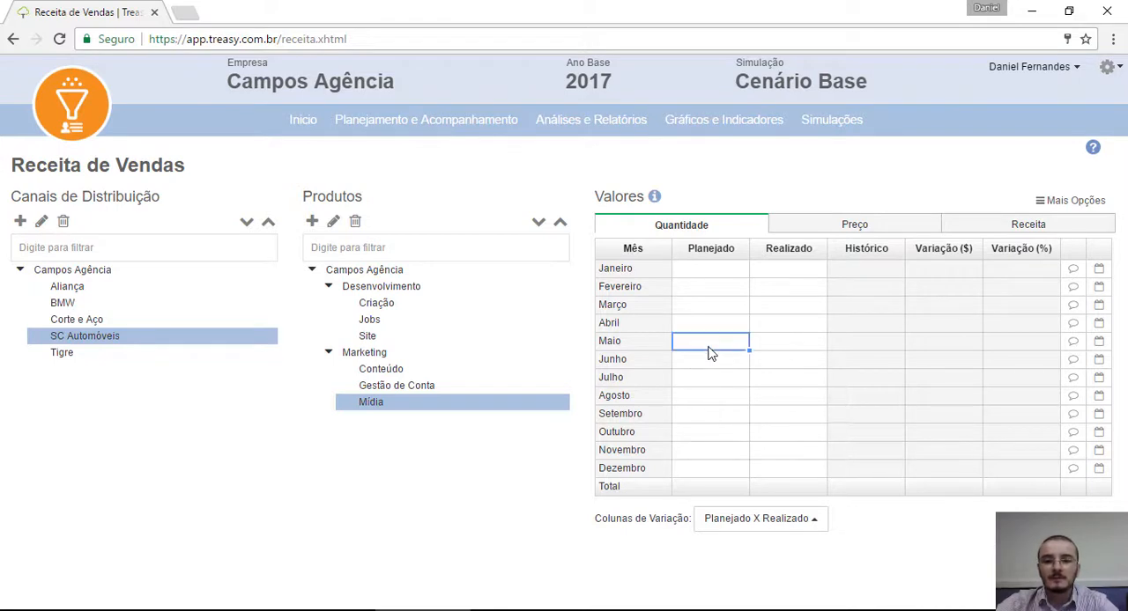
{"action": "type", "text": "1"}
{"action": "key", "text": "Return"}
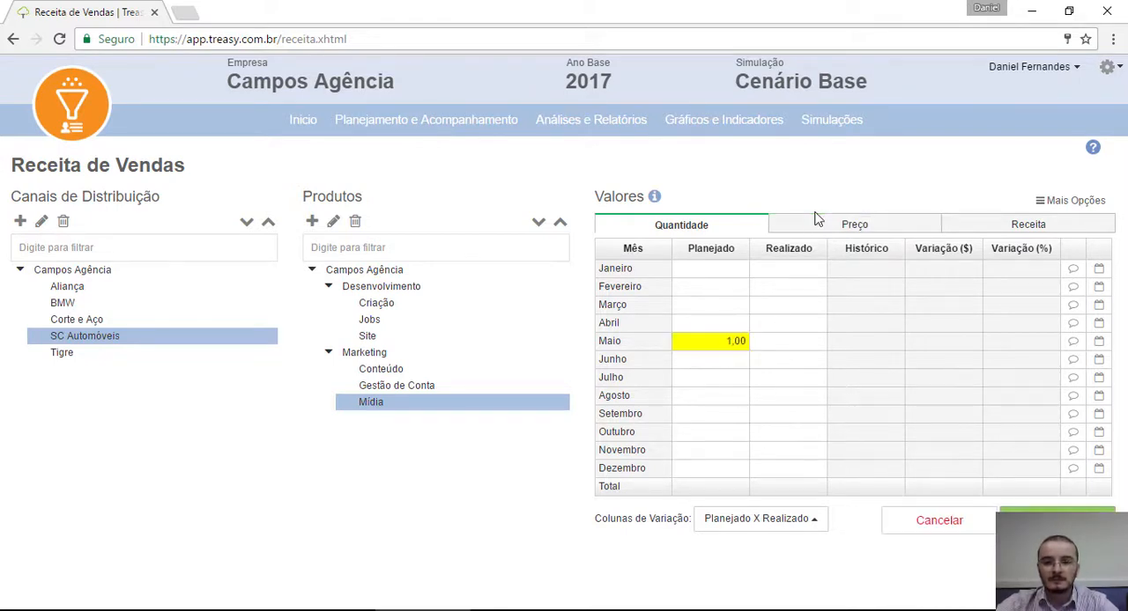
Step: Set the Mídia product's planned price for Maio to 10000 in the SC Automóveis channel and save the values
{"action": "left_click", "coordinate": [818, 227]}
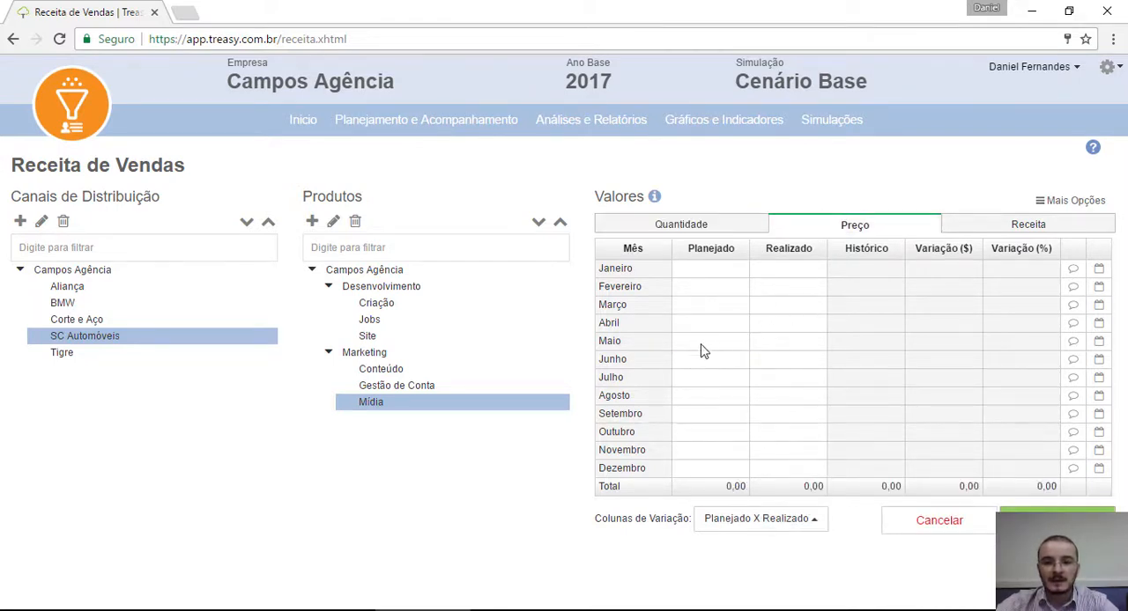
{"action": "left_click", "coordinate": [704, 347]}
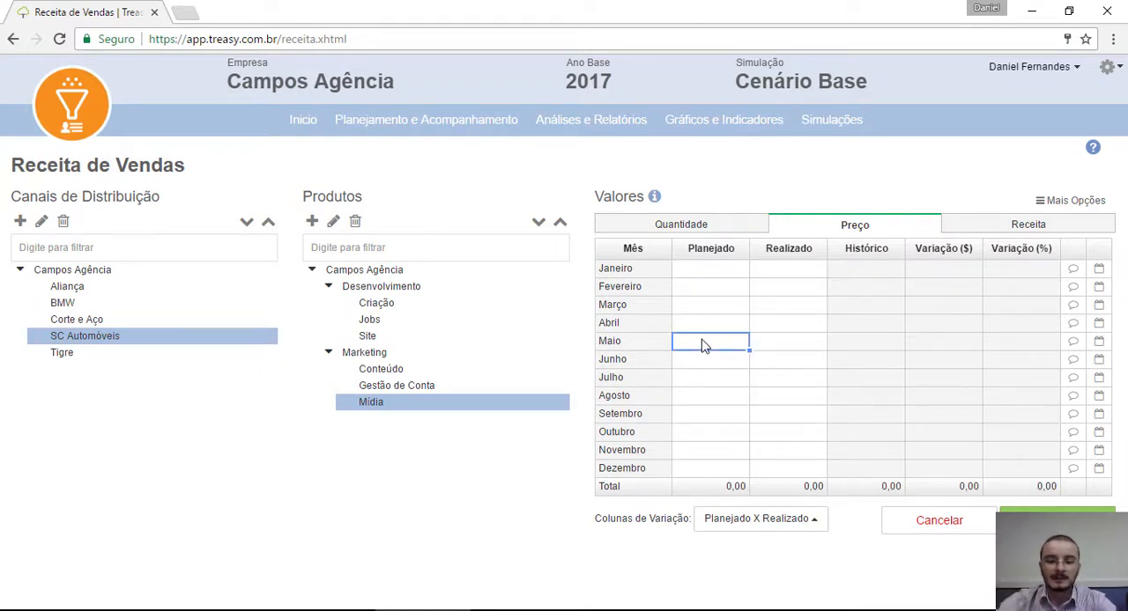
{"action": "type", "text": "10.00"}
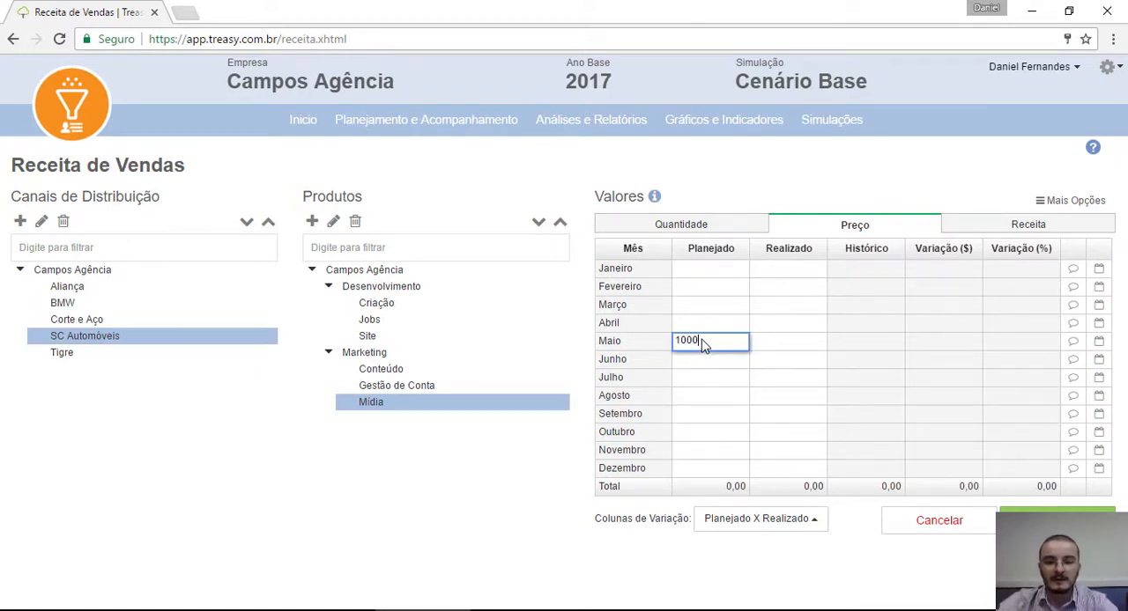
{"action": "type", "text": "0"}
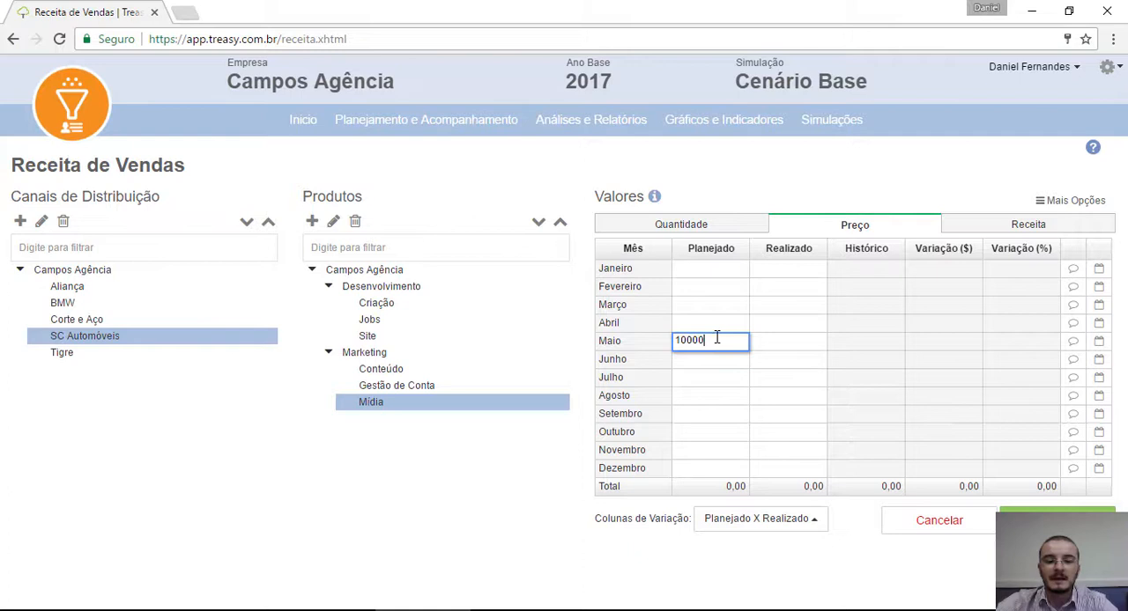
{"action": "left_click", "coordinate": [811, 344]}
{"action": "left_click", "coordinate": [1056, 521]}
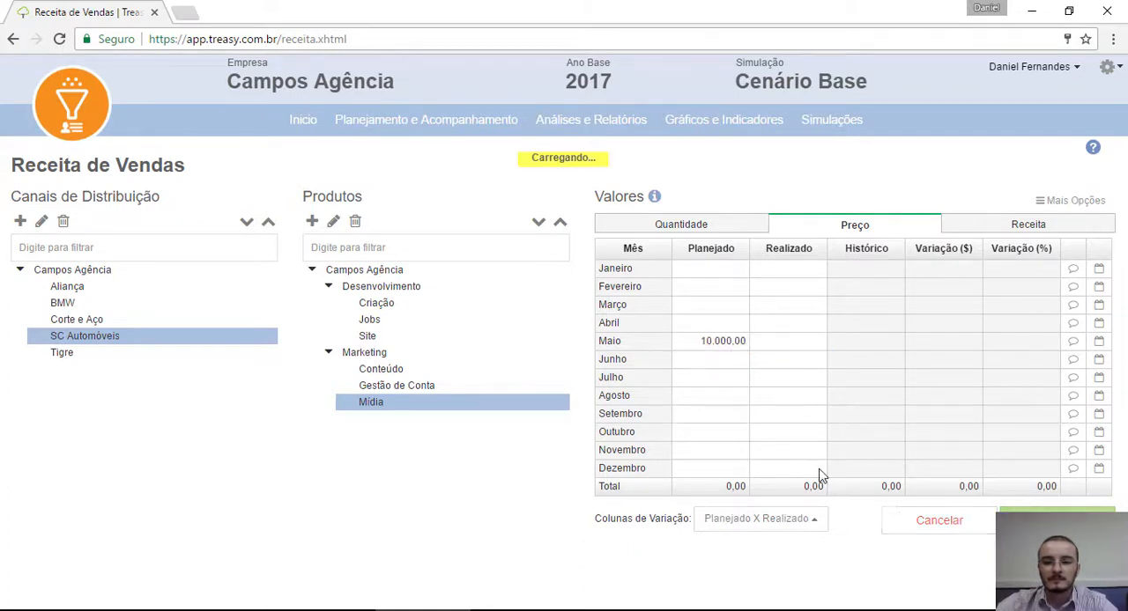
Step: Review the Receita of Mídia, Site and all products in SC Automóveis, and the total Receita of the whole Campos Agência
{"action": "left_click", "coordinate": [1005, 222]}
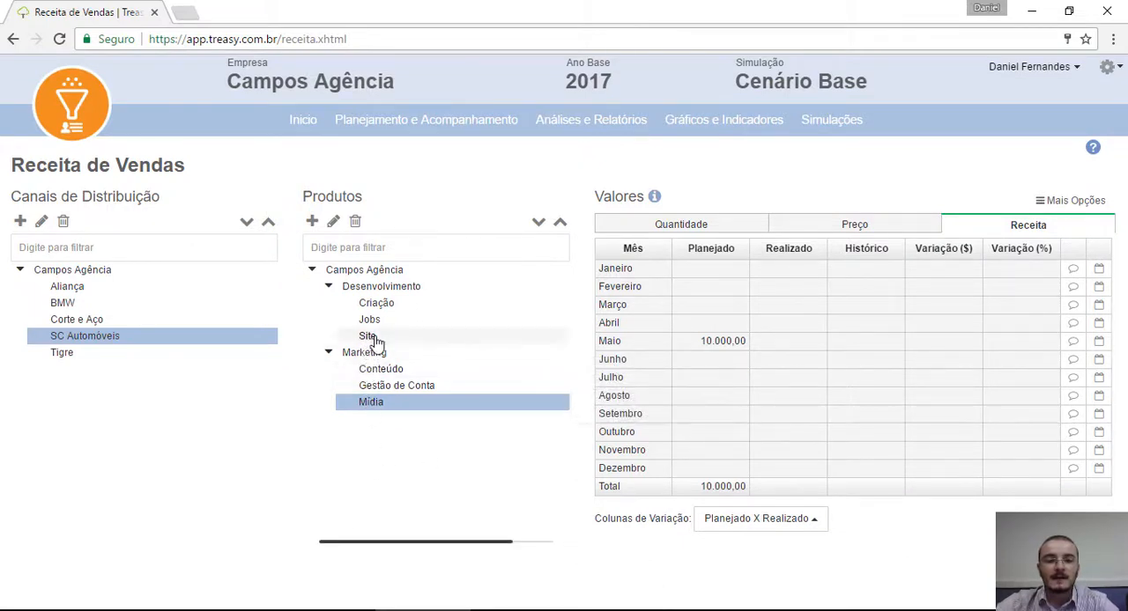
{"action": "left_click", "coordinate": [462, 342]}
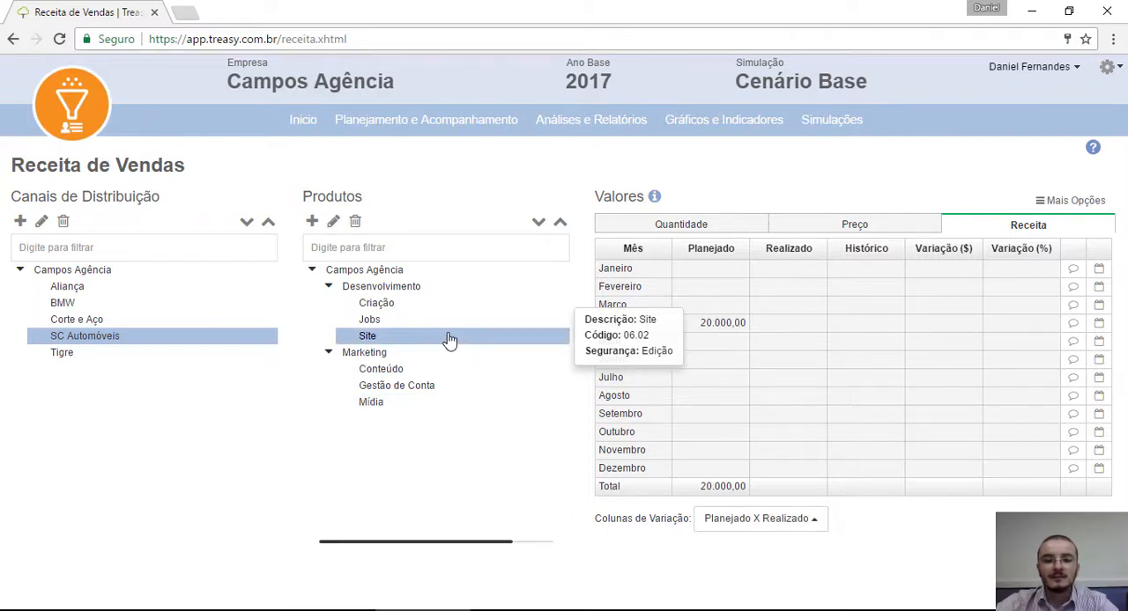
{"action": "left_click", "coordinate": [351, 273]}
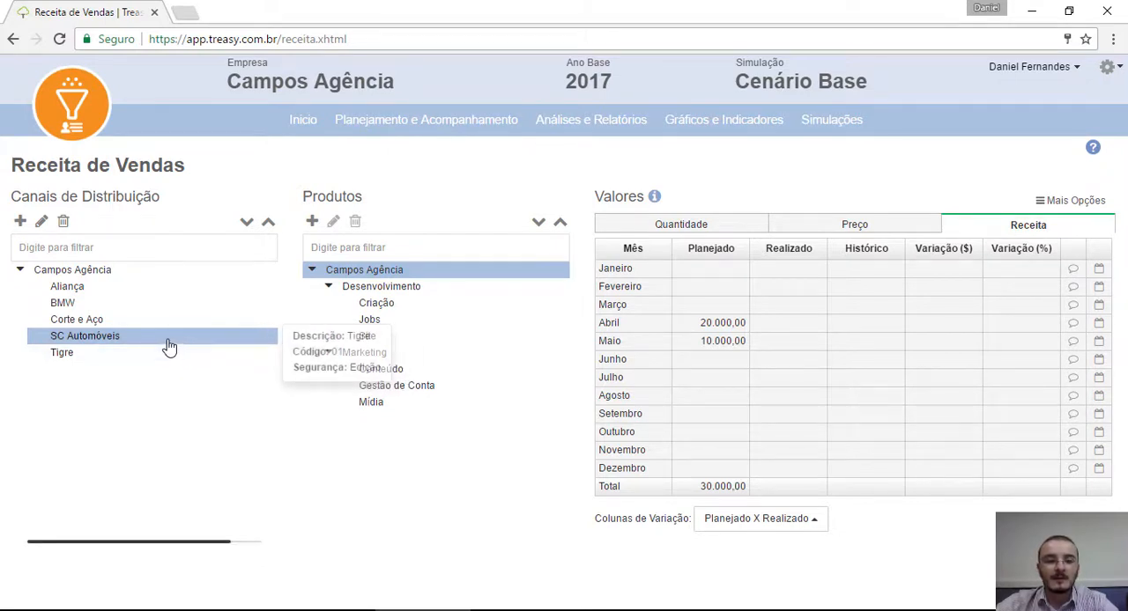
{"action": "mouse_move", "coordinate": [164, 348]}
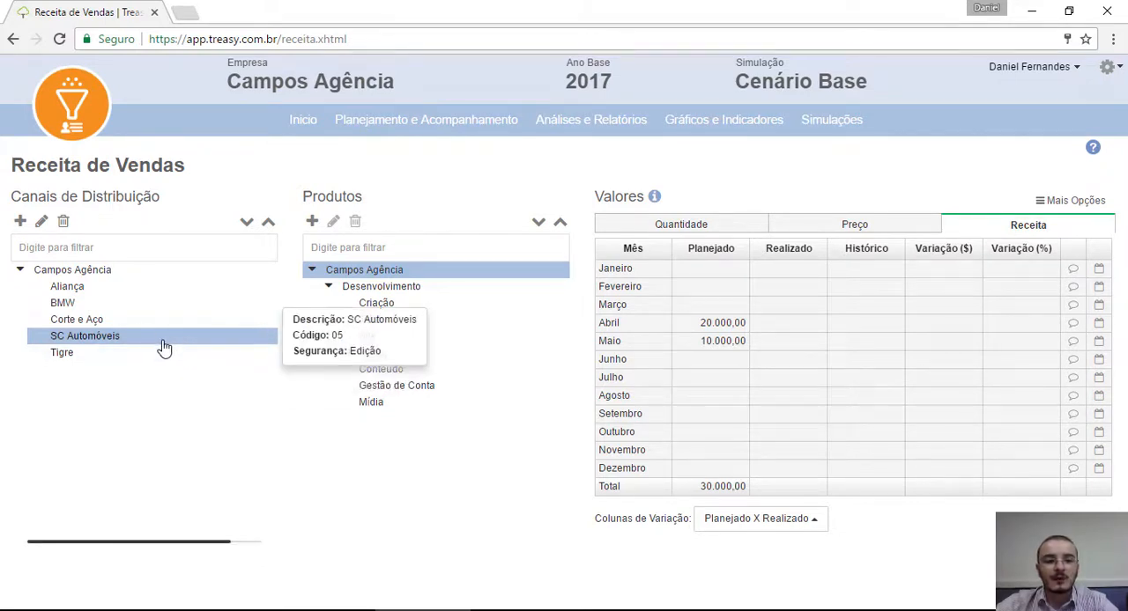
{"action": "left_click", "coordinate": [70, 273]}
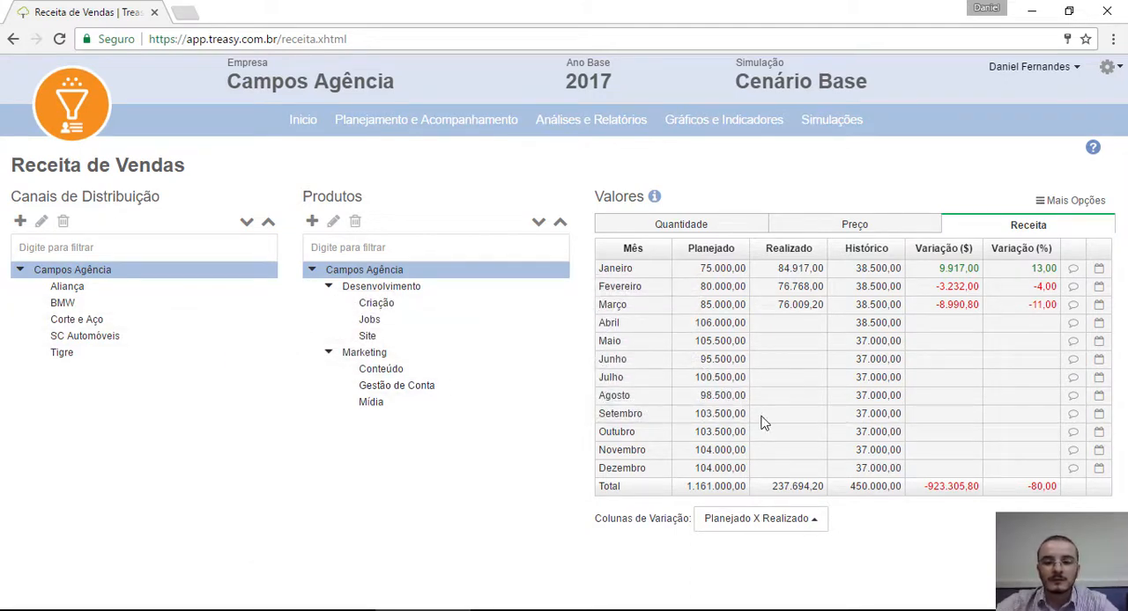
{"action": "left_click", "coordinate": [710, 377]}
{"action": "left_click", "coordinate": [791, 367]}
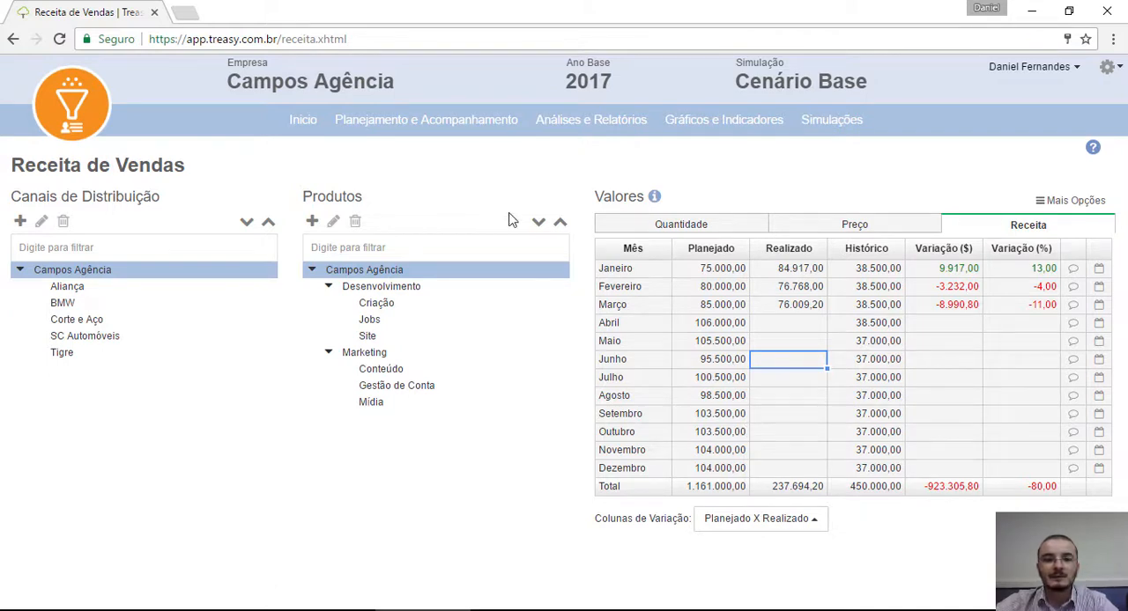
Step: Open the Deduções de Vendas planning and show the Comissão percentages for the whole Campos Agência
{"action": "mouse_move", "coordinate": [460, 133]}
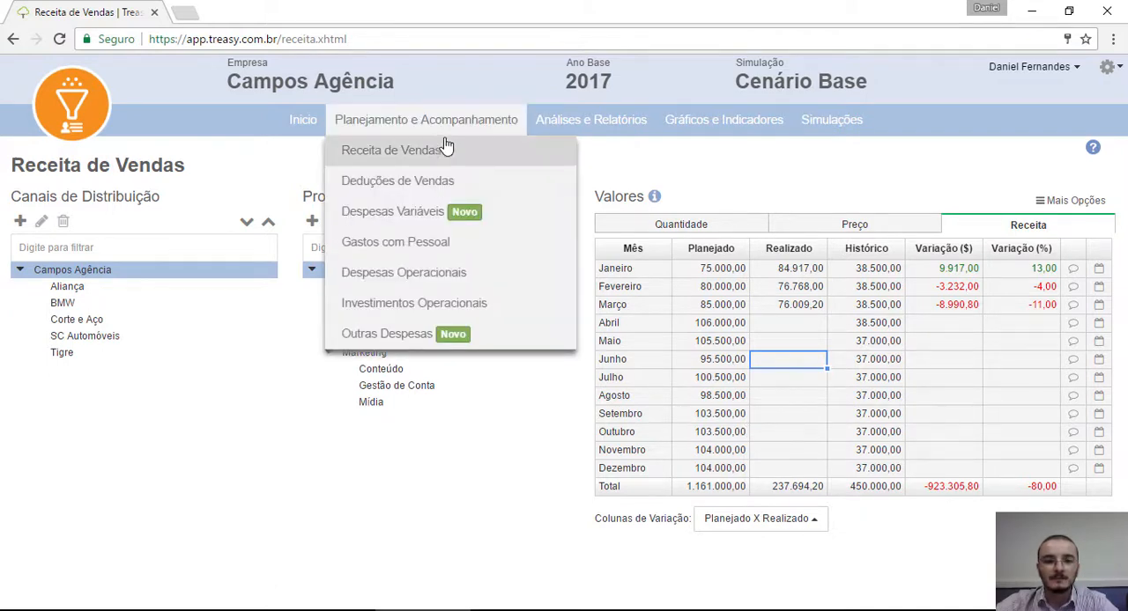
{"action": "left_click", "coordinate": [480, 188]}
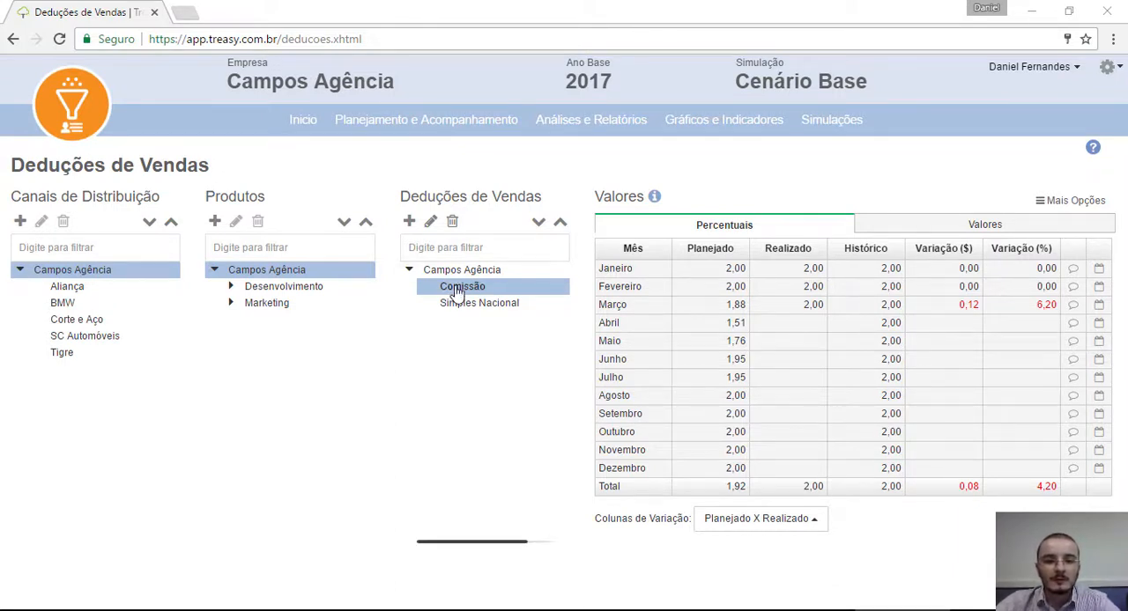
{"action": "mouse_move", "coordinate": [460, 316]}
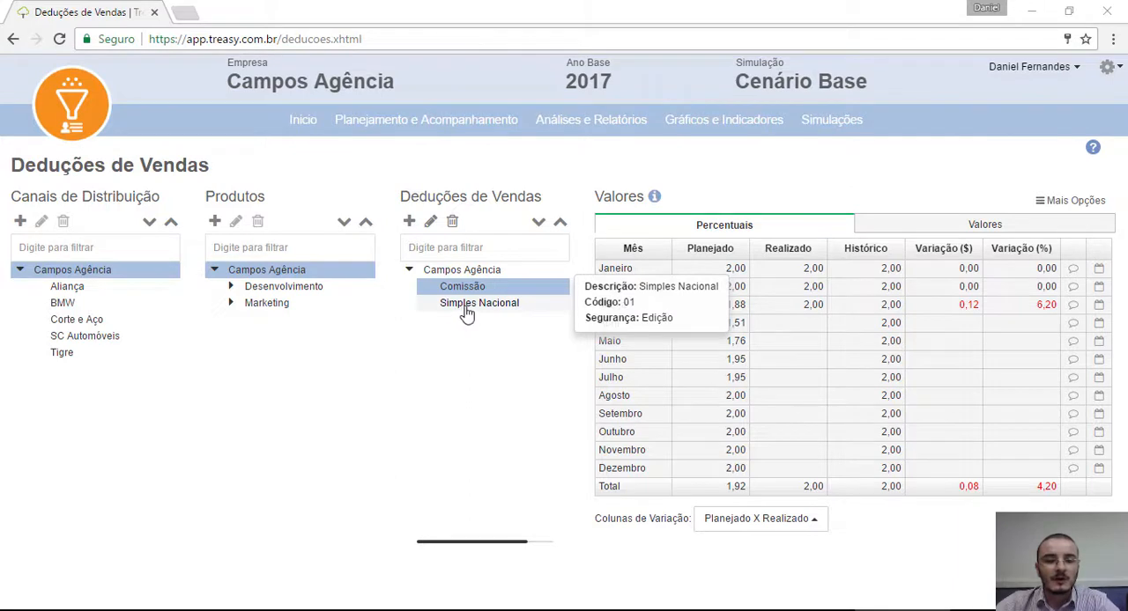
{"action": "mouse_move", "coordinate": [77, 302]}
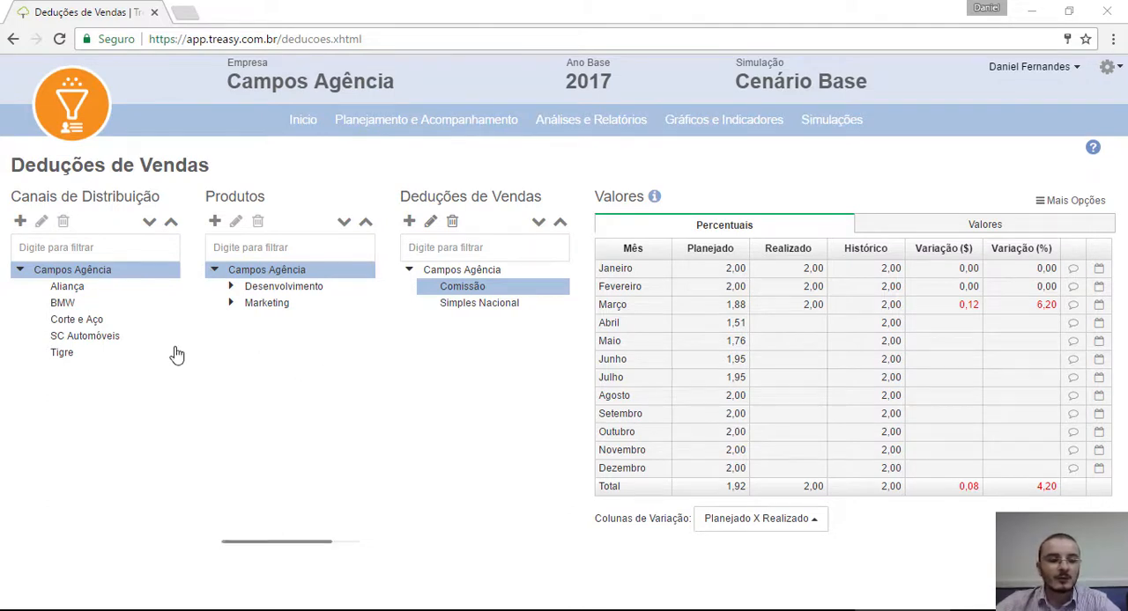
Step: Show the Comissão deduction for the SC Automóveis channel, with the Desenvolvimento and Marketing product groups expanded
{"action": "left_click", "coordinate": [97, 337]}
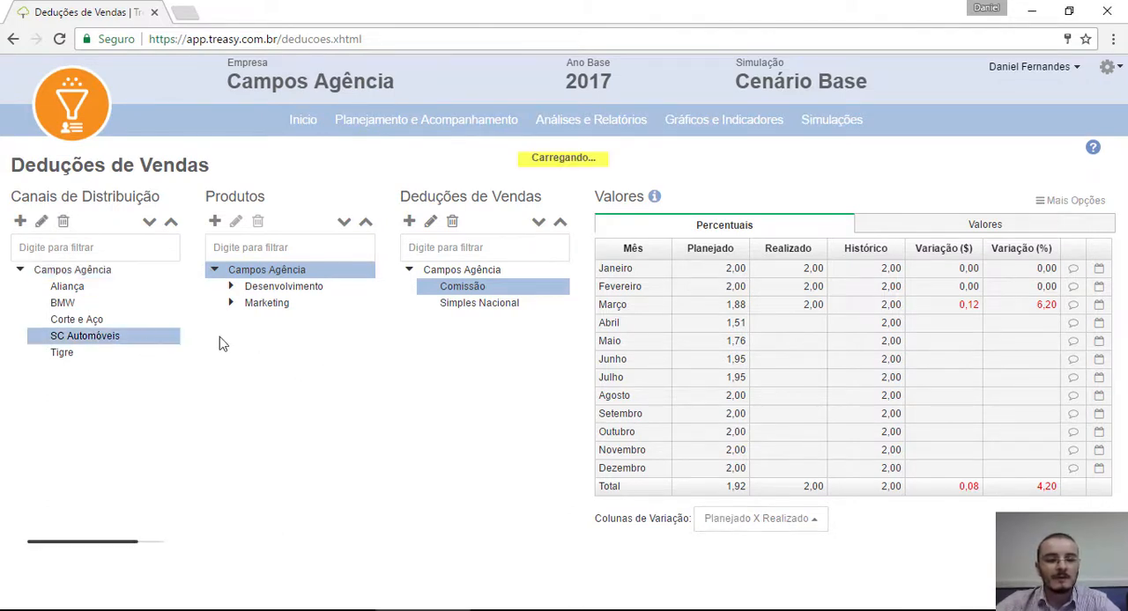
{"action": "left_click", "coordinate": [232, 287]}
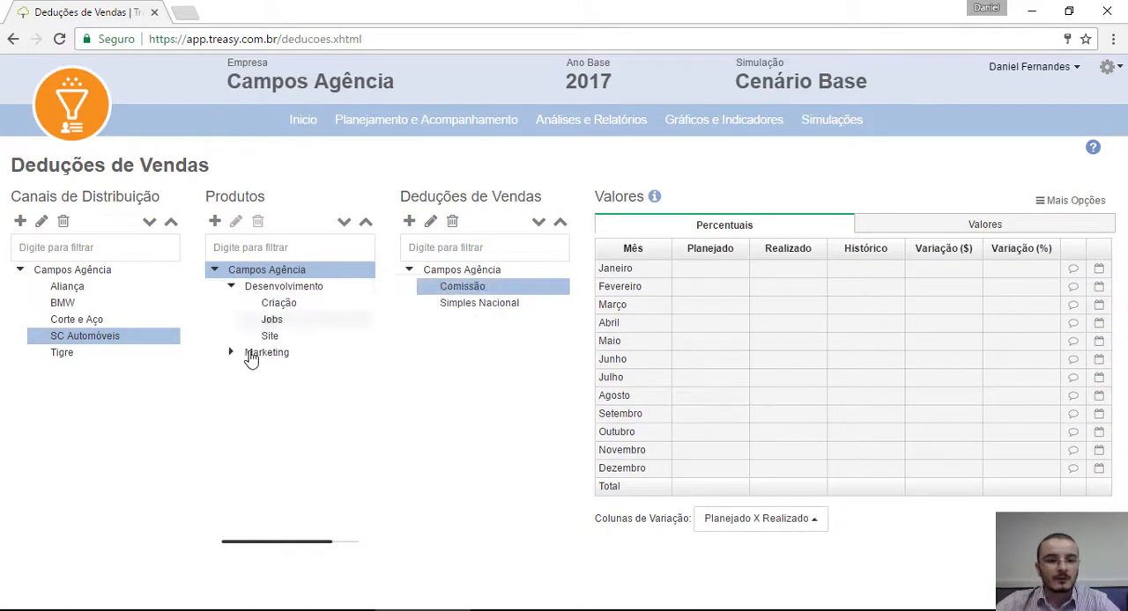
{"action": "left_click", "coordinate": [231, 355]}
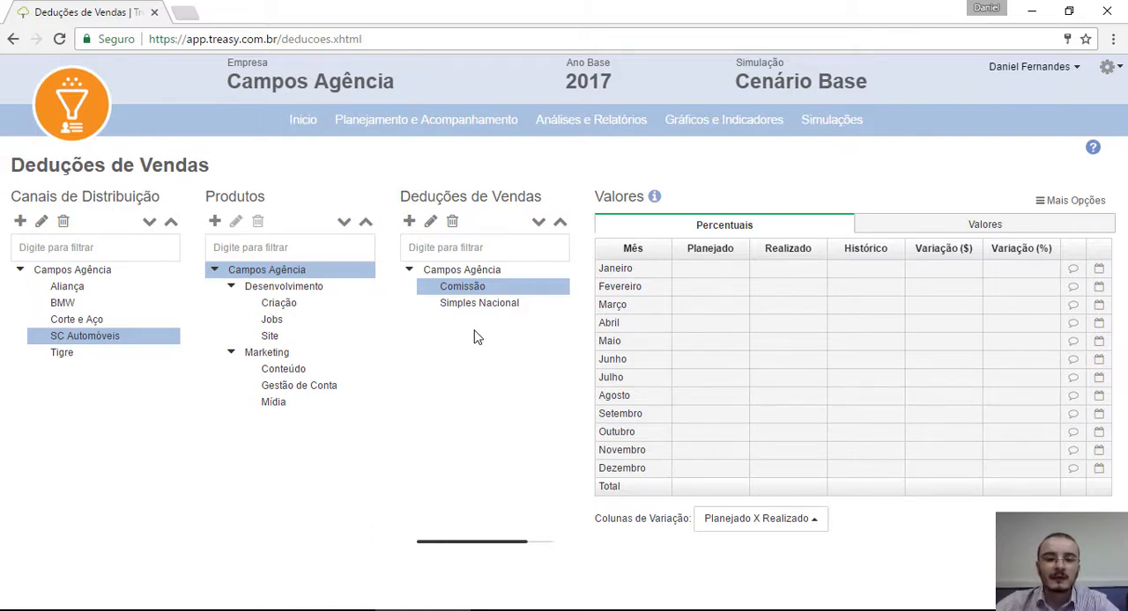
{"action": "mouse_move", "coordinate": [445, 292]}
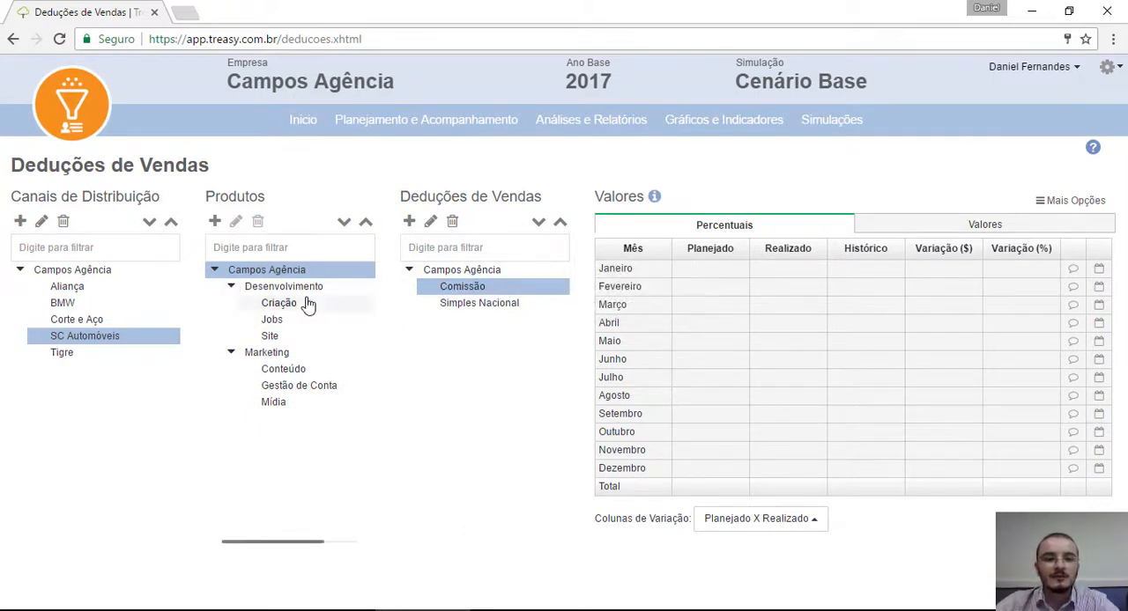
{"action": "left_click", "coordinate": [87, 273]}
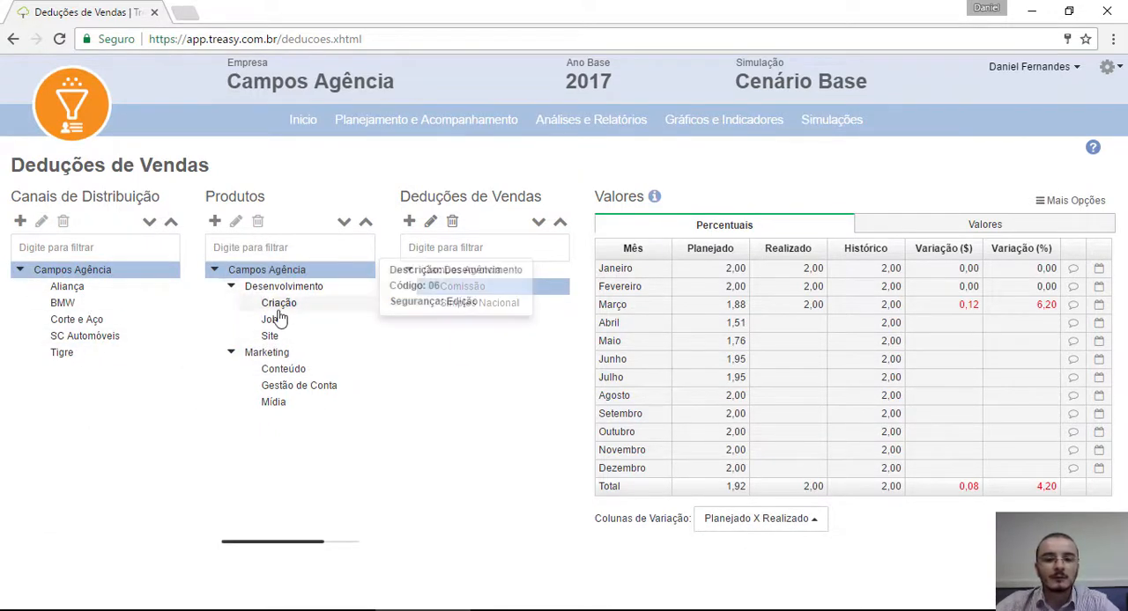
{"action": "left_click", "coordinate": [96, 342]}
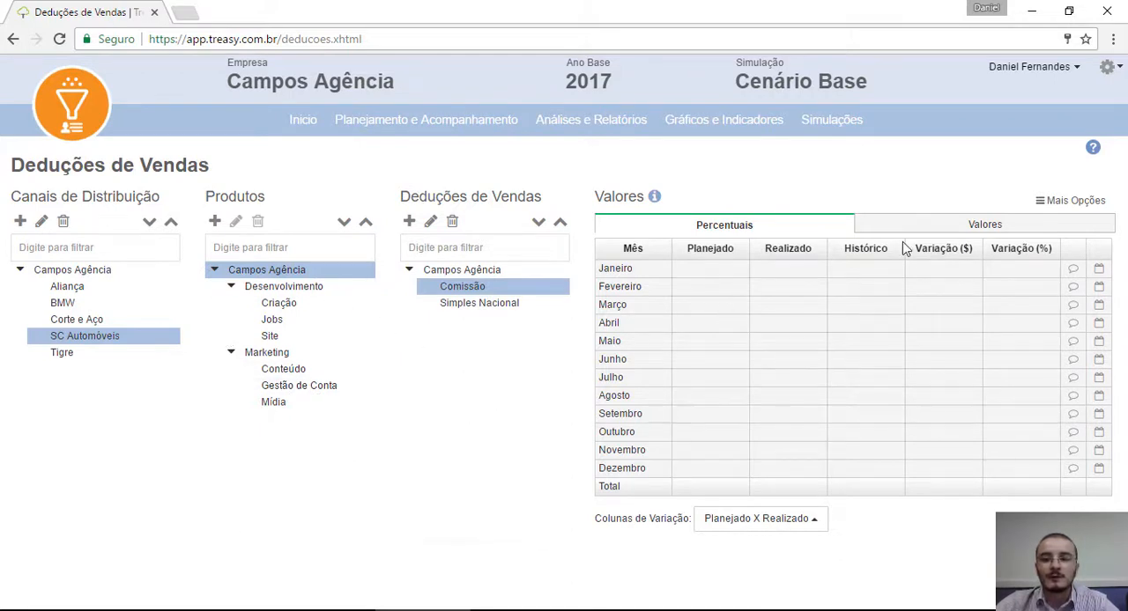
Step: Set up a batch value application for Comissão in SC Automóveis that overwrites the current value in all combinations
{"action": "left_click", "coordinate": [1089, 203]}
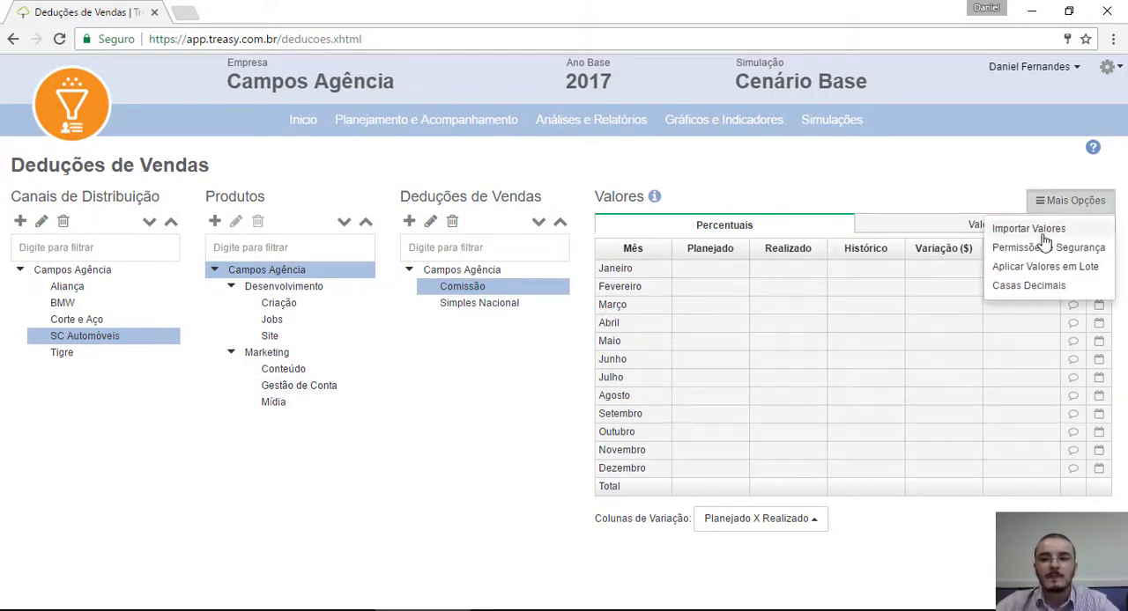
{"action": "left_click", "coordinate": [1041, 267]}
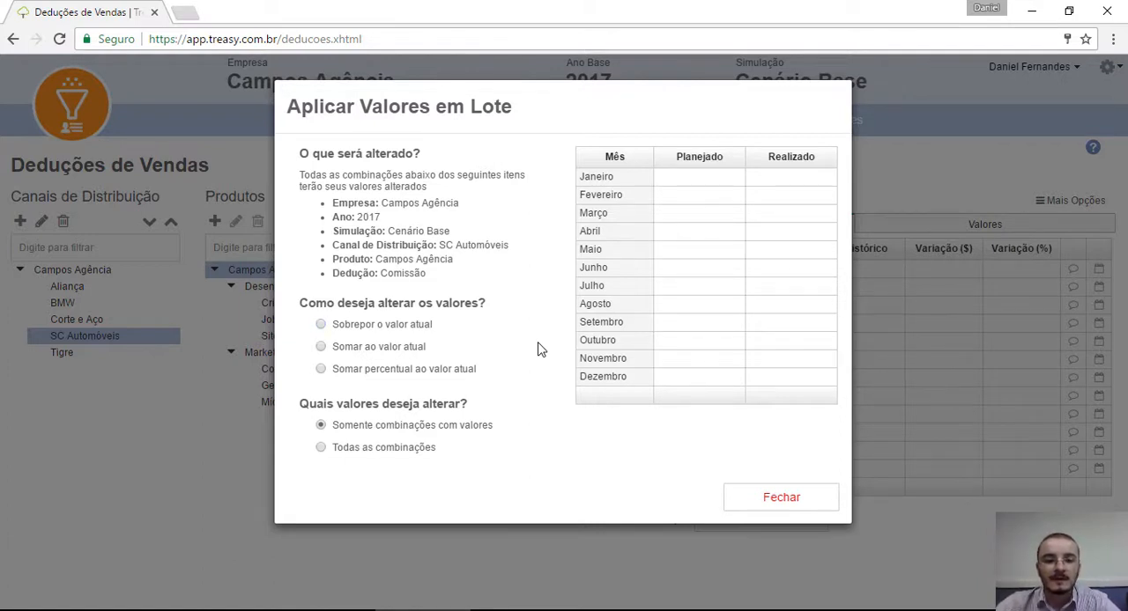
{"action": "left_click", "coordinate": [321, 325]}
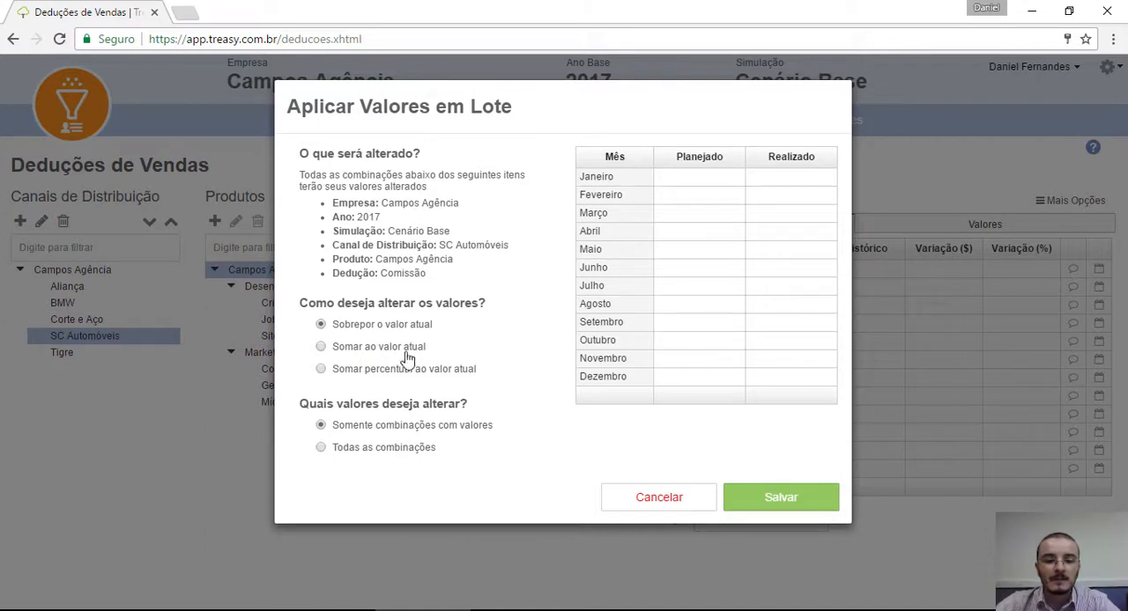
{"action": "left_click", "coordinate": [322, 448]}
Step: Enter a planned Comissão percentage of 2 for every month from Janeiro to Dezembro and save the batch values
{"action": "left_click", "coordinate": [712, 178]}
{"action": "type", "text": "2"}
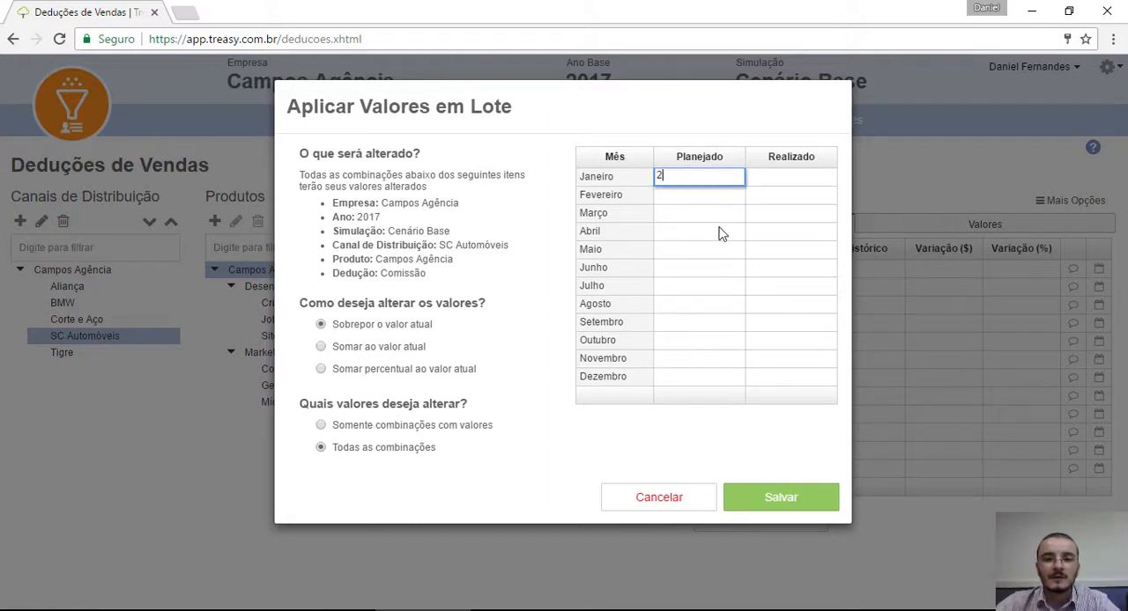
{"action": "left_click", "coordinate": [720, 233]}
{"action": "left_click", "coordinate": [740, 180]}
{"action": "left_click_drag", "start_coordinate": [746, 185], "coordinate": [738, 384]}
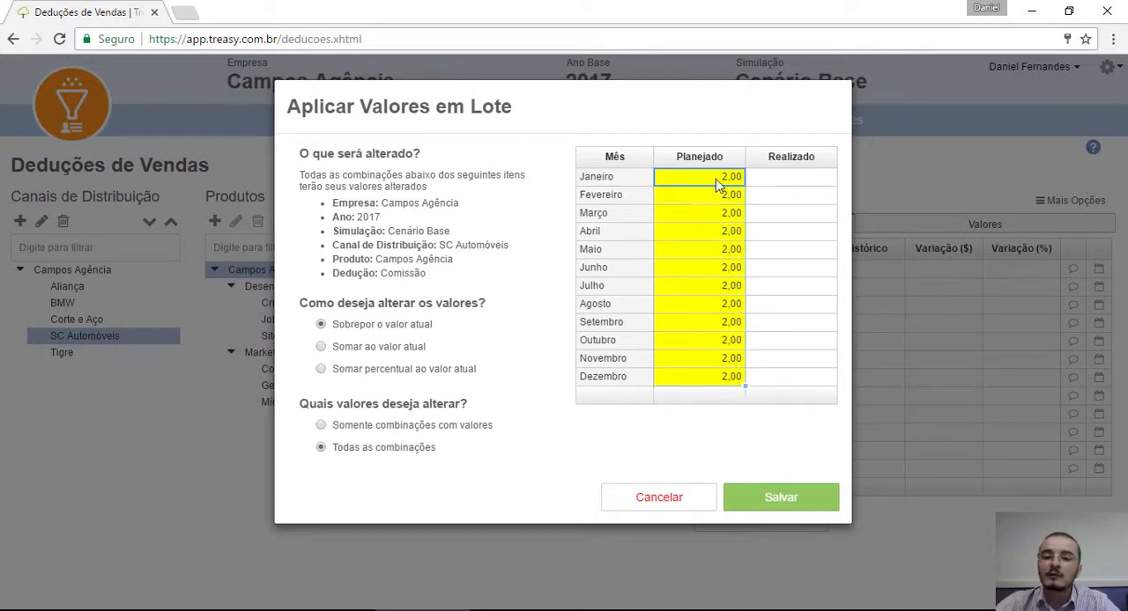
{"action": "left_click", "coordinate": [819, 508]}
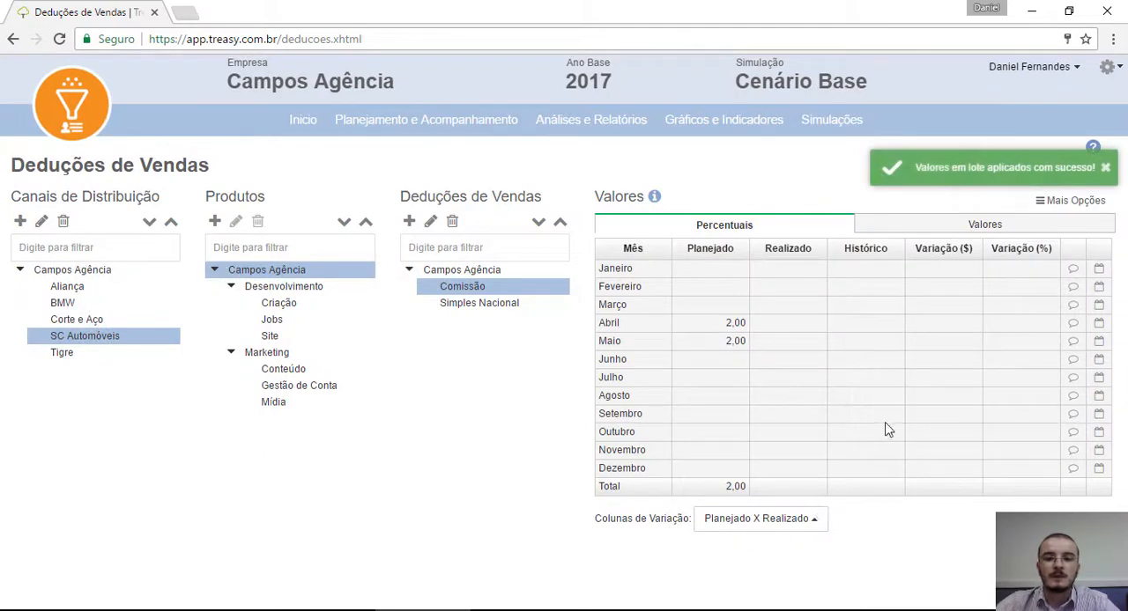
Step: Set up a batch value application for Simples Nacional in SC Automóveis that overwrites the current value in all combinations
{"action": "left_click", "coordinate": [489, 303]}
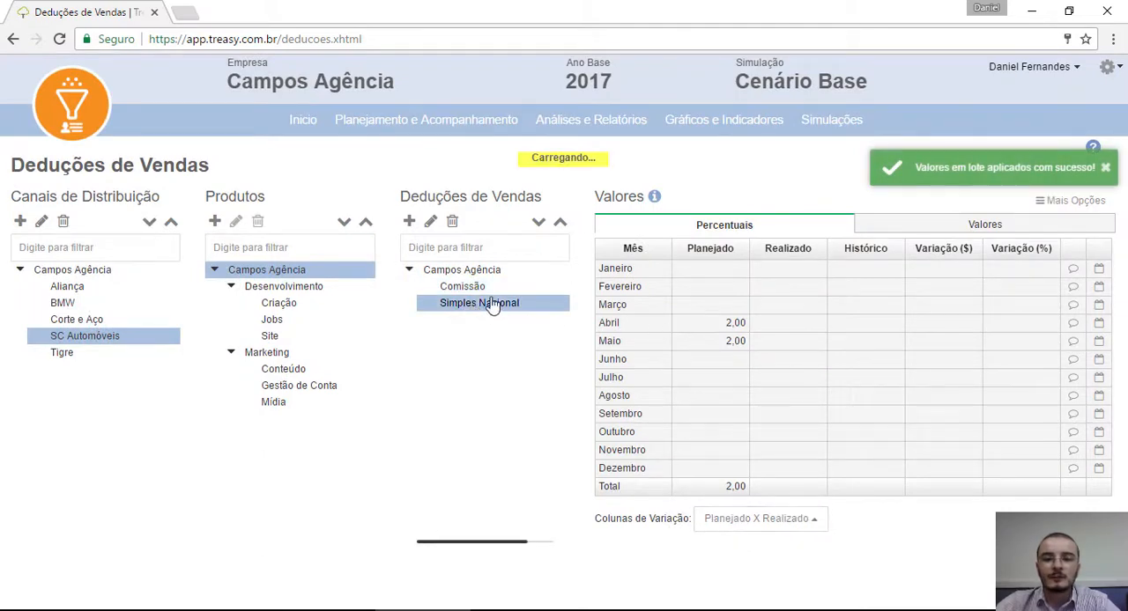
{"action": "left_click", "coordinate": [1066, 203]}
{"action": "left_click", "coordinate": [1035, 263]}
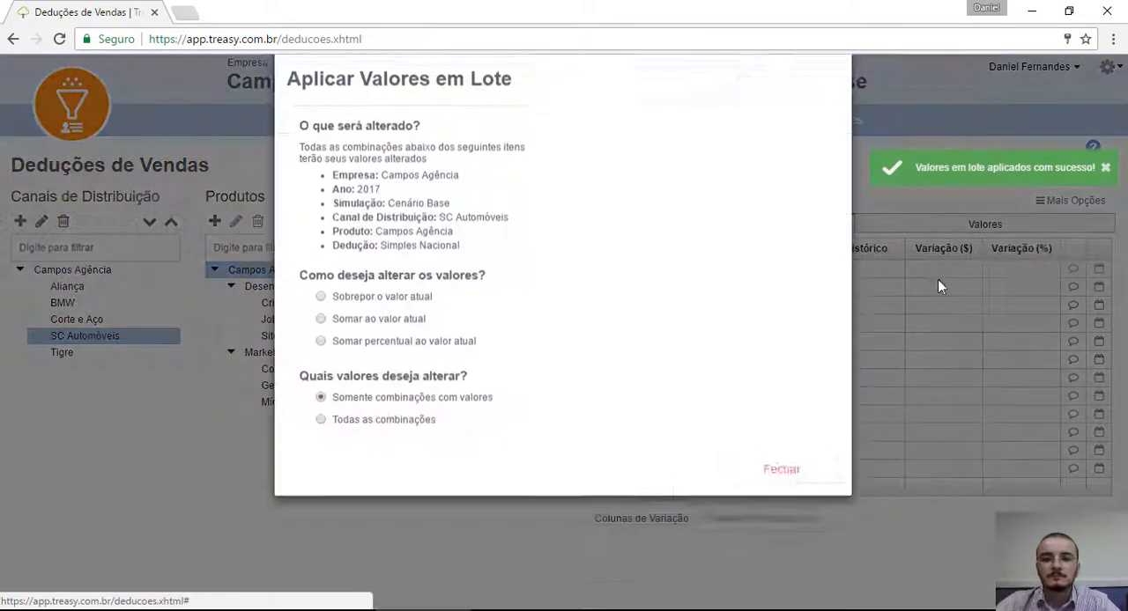
{"action": "left_click", "coordinate": [355, 328]}
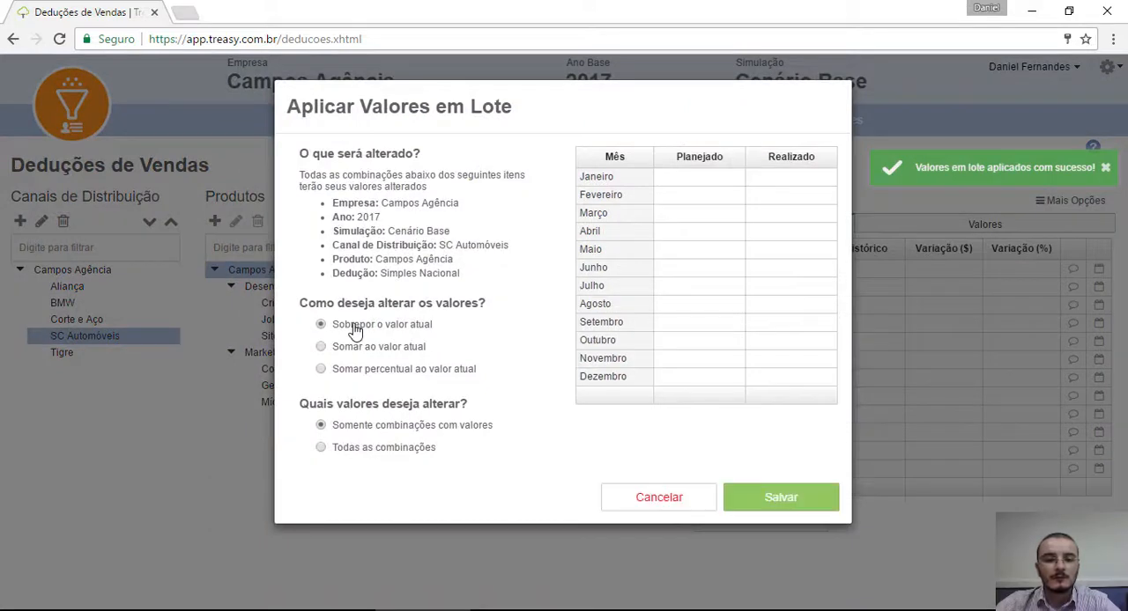
{"action": "left_click", "coordinate": [391, 451]}
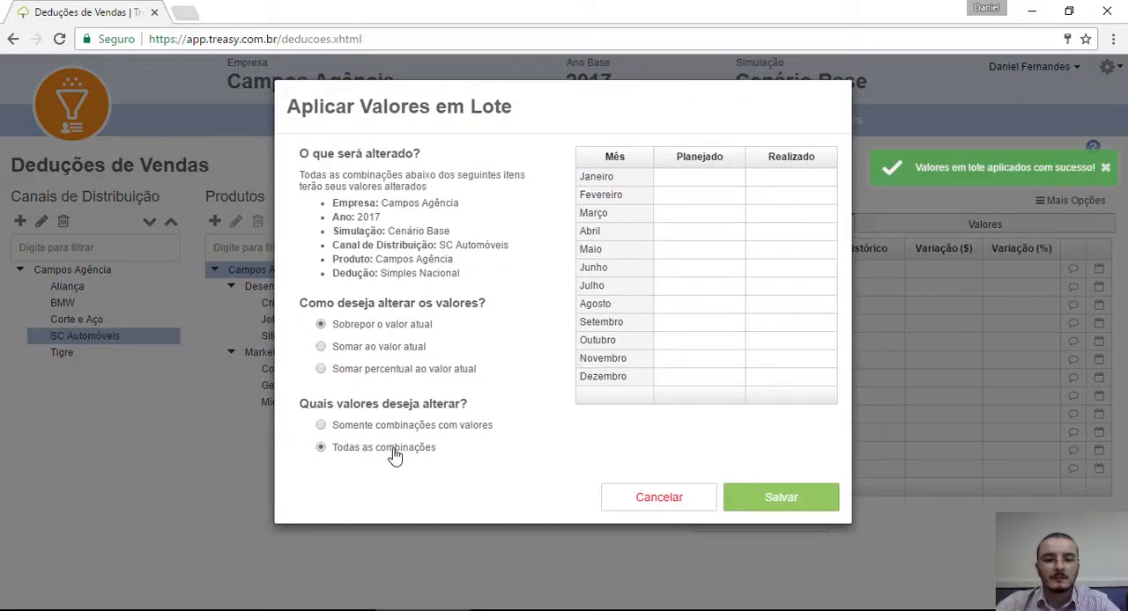
Step: Enter a planned Simples Nacional percentage of 16 for every month from Janeiro to Dezembro and save the batch values
{"action": "left_click", "coordinate": [695, 179]}
{"action": "type", "text": "16"}
{"action": "left_click", "coordinate": [710, 231]}
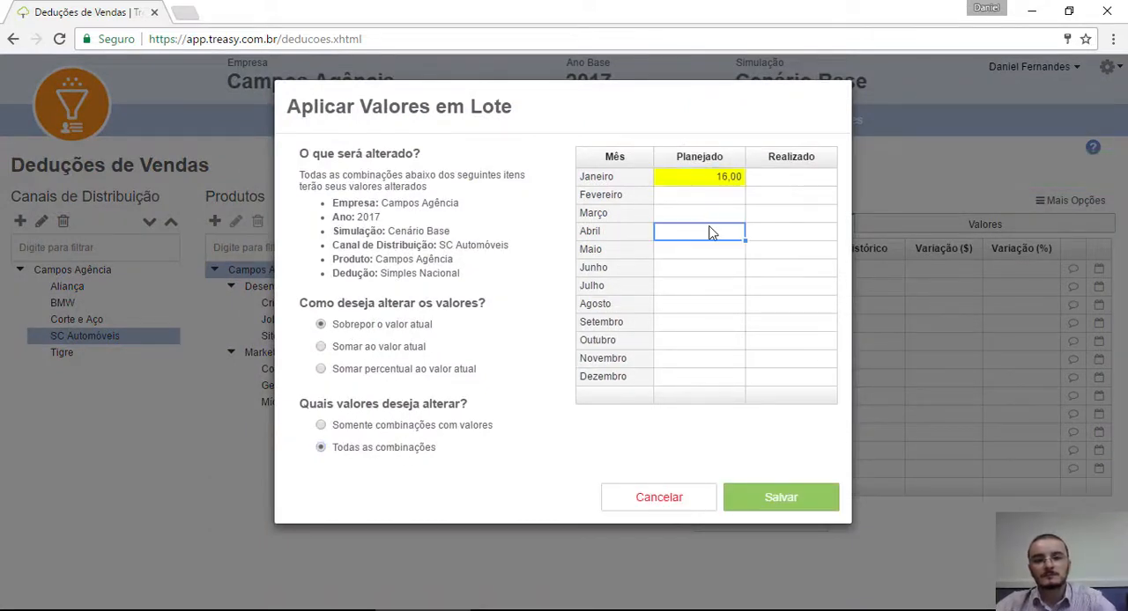
{"action": "left_click", "coordinate": [728, 177]}
{"action": "left_click_drag", "start_coordinate": [743, 183], "coordinate": [731, 379]}
{"action": "left_click", "coordinate": [820, 498]}
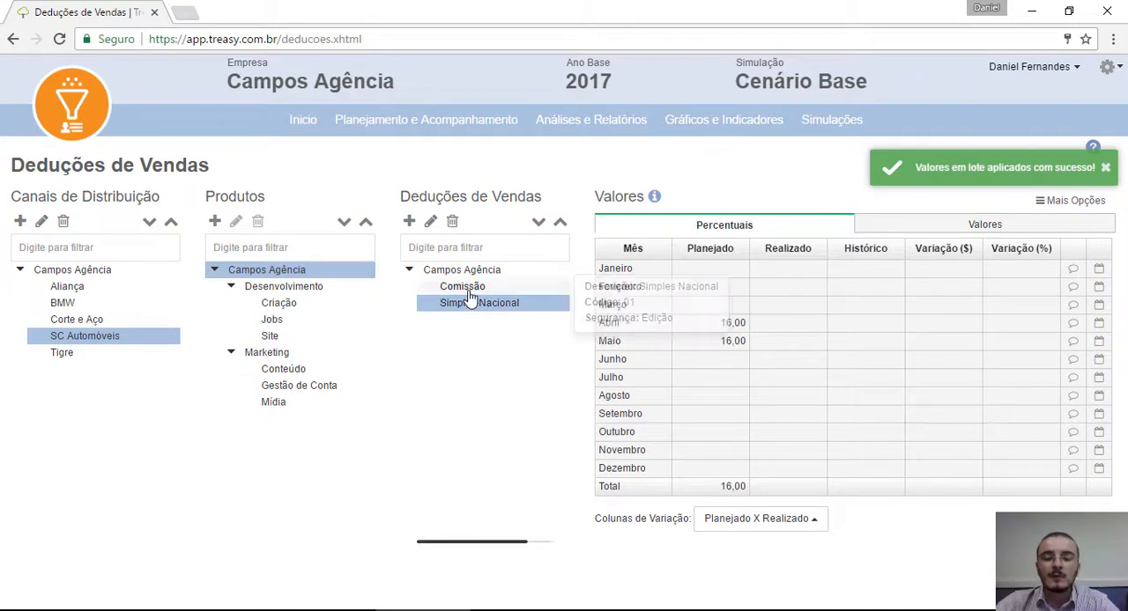
Step: Review the SC Automóveis deductions as monetary values for Simples Nacional, Comissão and all deductions together
{"action": "mouse_move", "coordinate": [472, 309]}
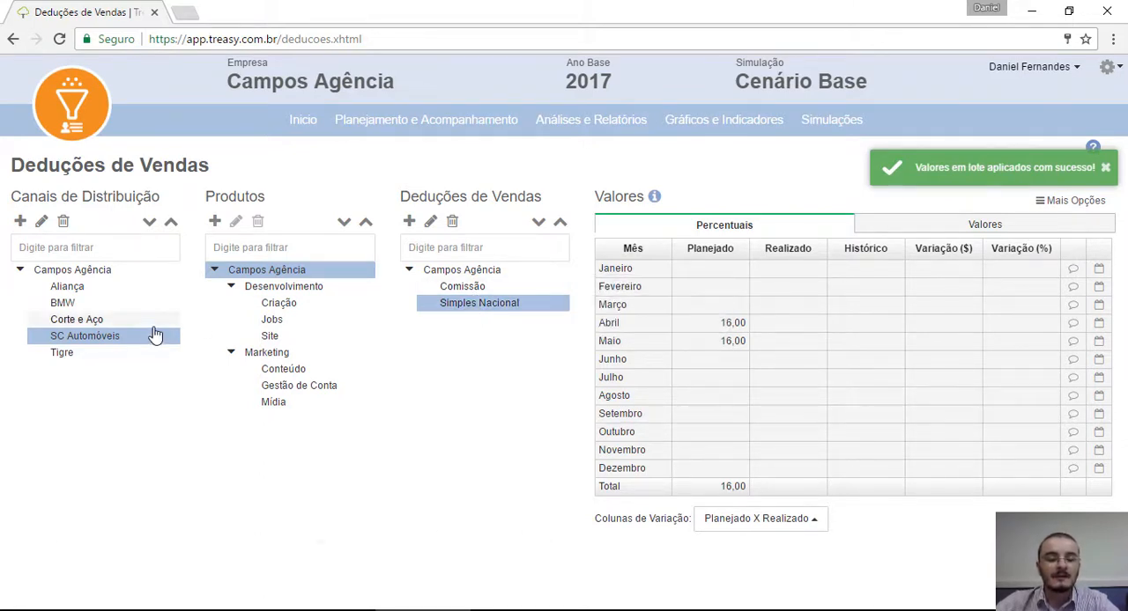
{"action": "mouse_move", "coordinate": [99, 353]}
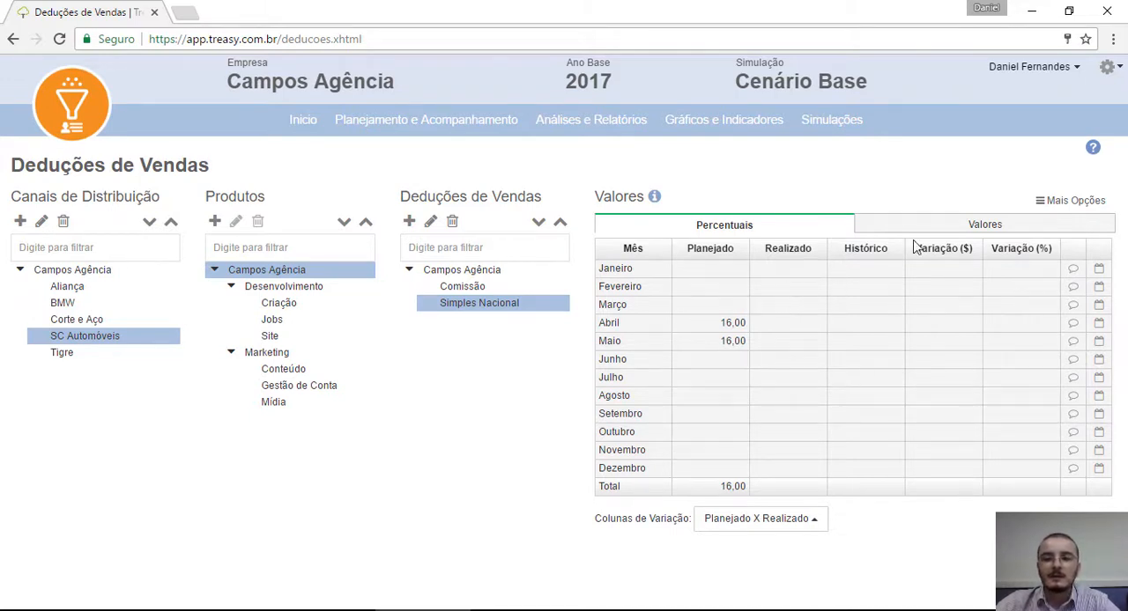
{"action": "left_click", "coordinate": [941, 231]}
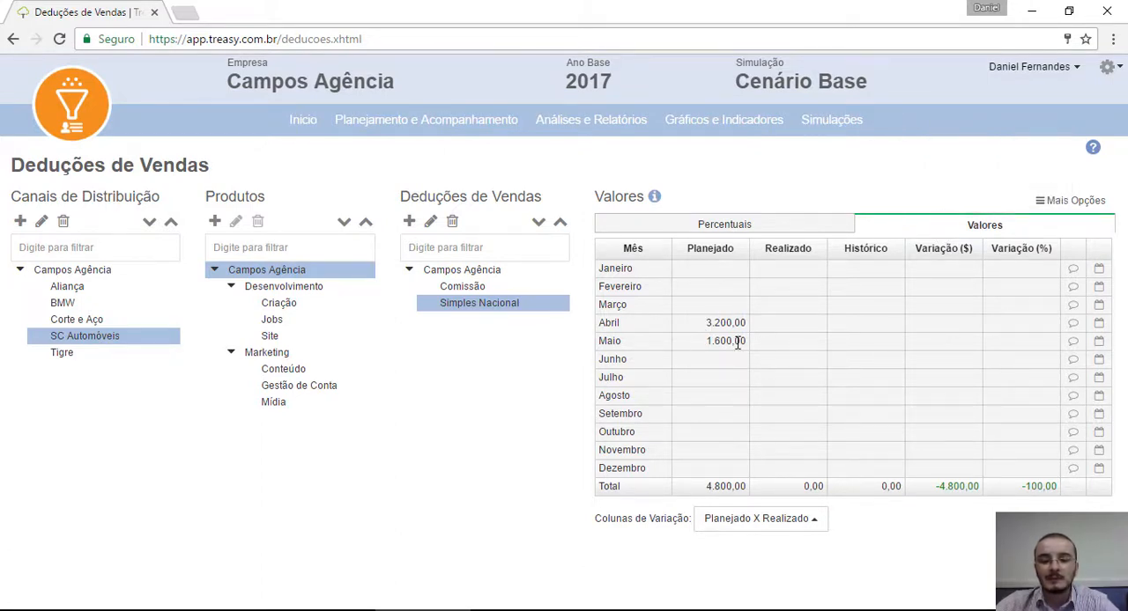
{"action": "left_click", "coordinate": [456, 291]}
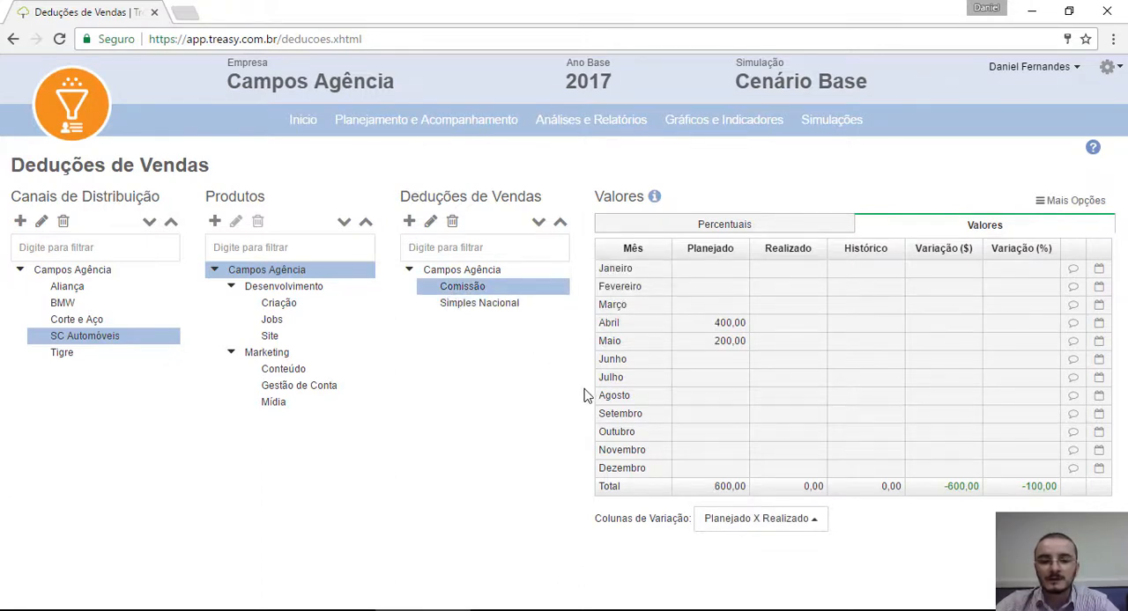
{"action": "left_click", "coordinate": [465, 275]}
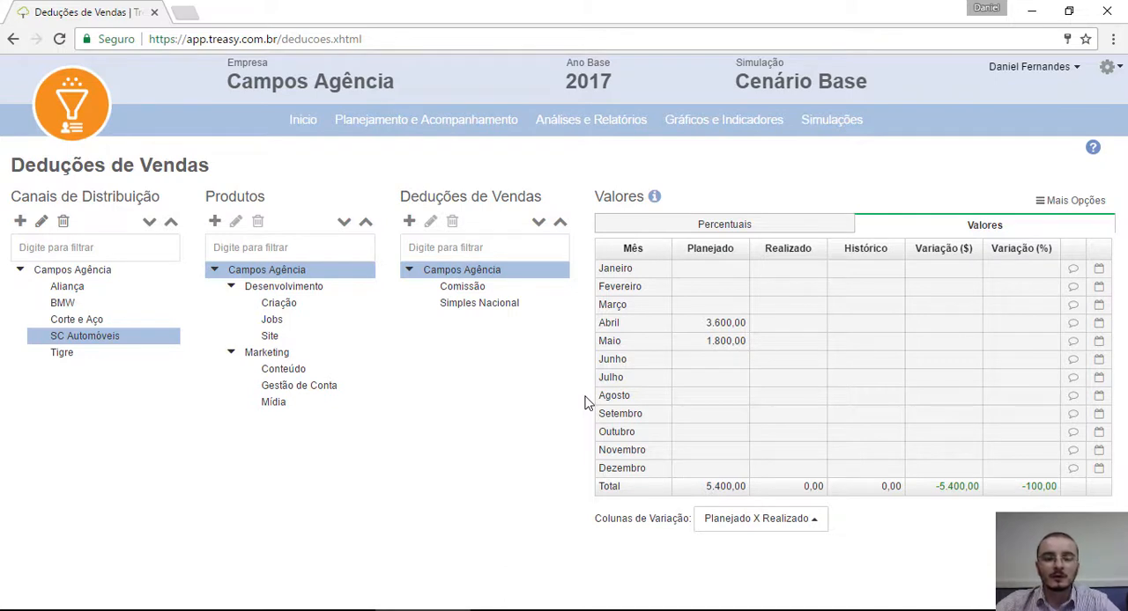
Step: Open the Despesas Variáveis planning and select the Matriz business unit
{"action": "left_click", "coordinate": [446, 125]}
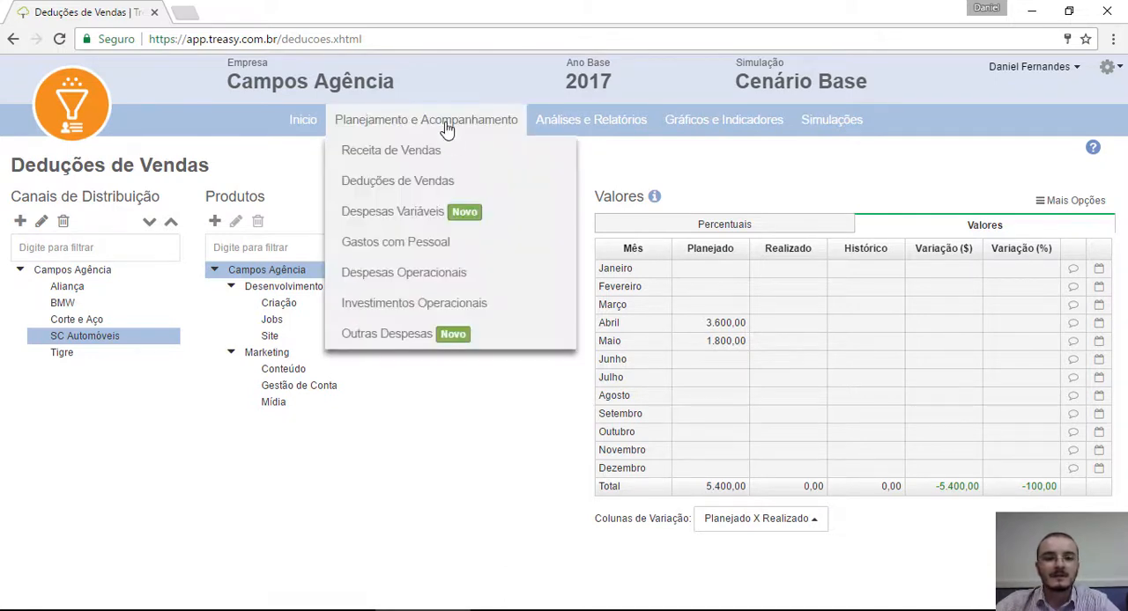
{"action": "left_click", "coordinate": [423, 218]}
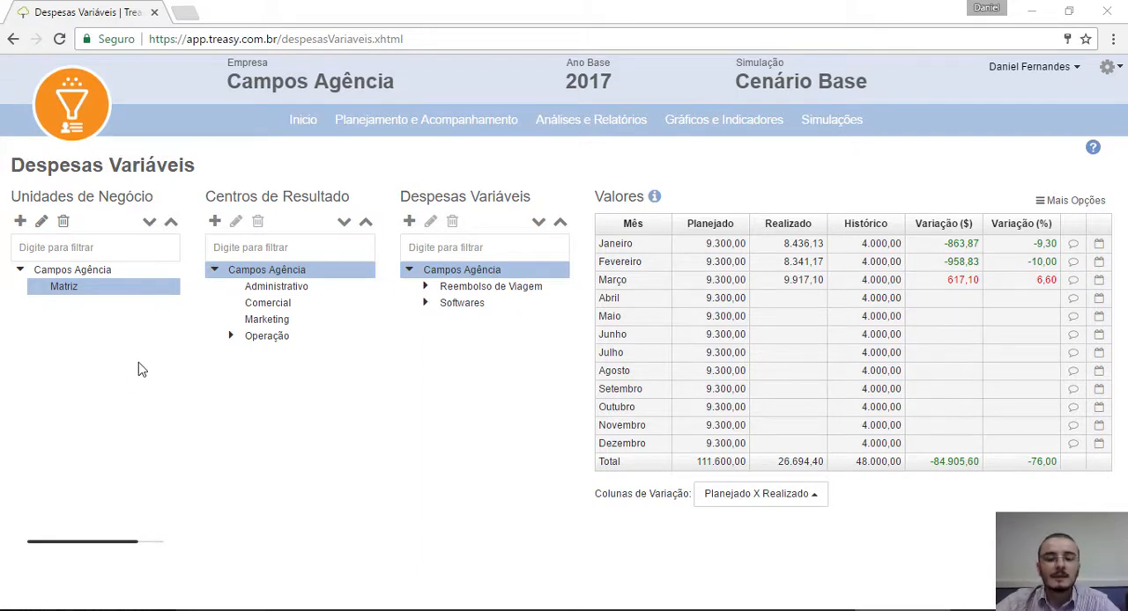
{"action": "left_click", "coordinate": [76, 289]}
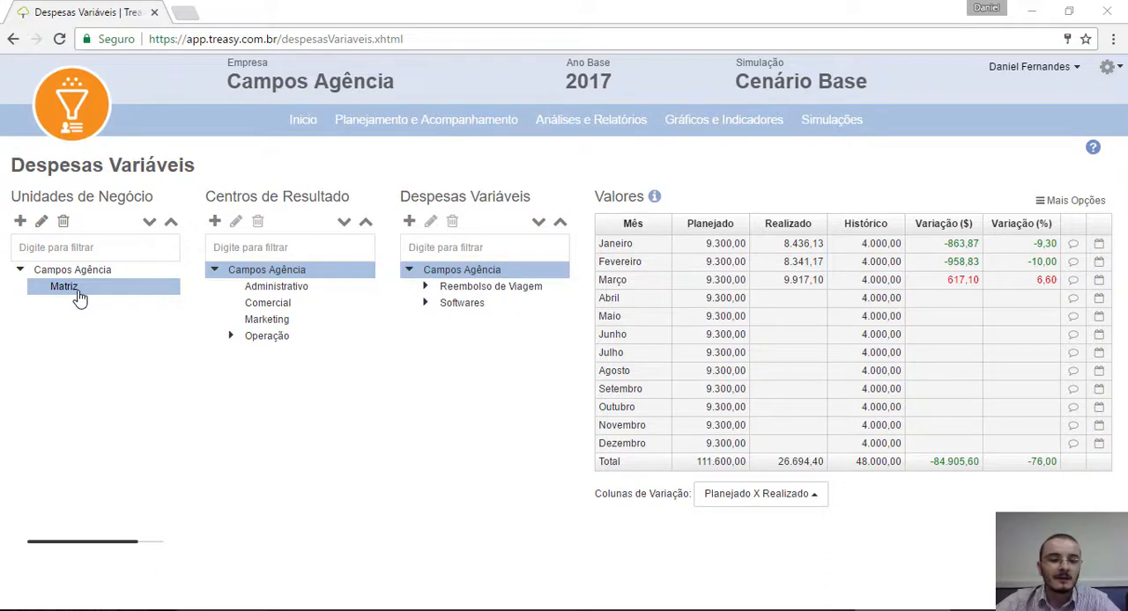
{"action": "mouse_move", "coordinate": [80, 298]}
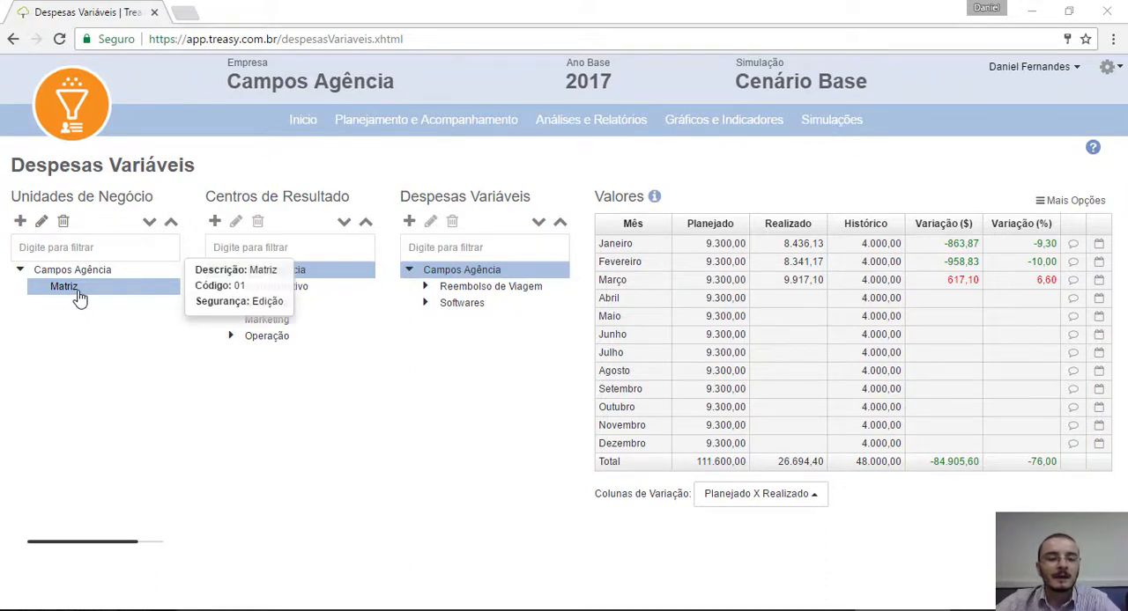
{"action": "mouse_move", "coordinate": [88, 276]}
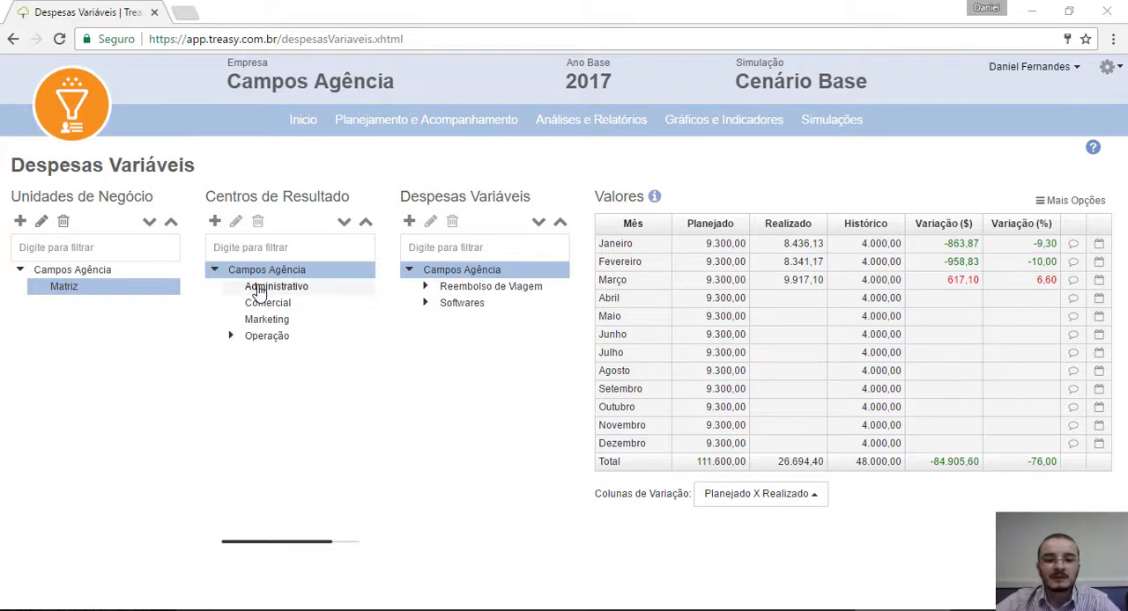
Step: Create a result centre named SC Automóveis with code 05.05 under Operação and save it
{"action": "left_click", "coordinate": [229, 337]}
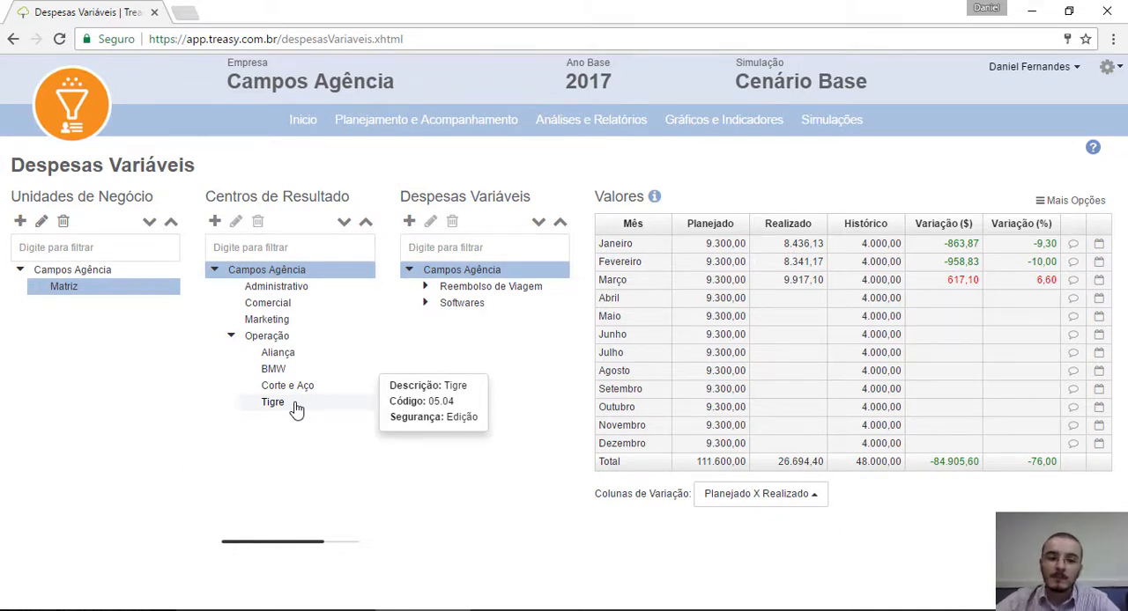
{"action": "left_click", "coordinate": [268, 336]}
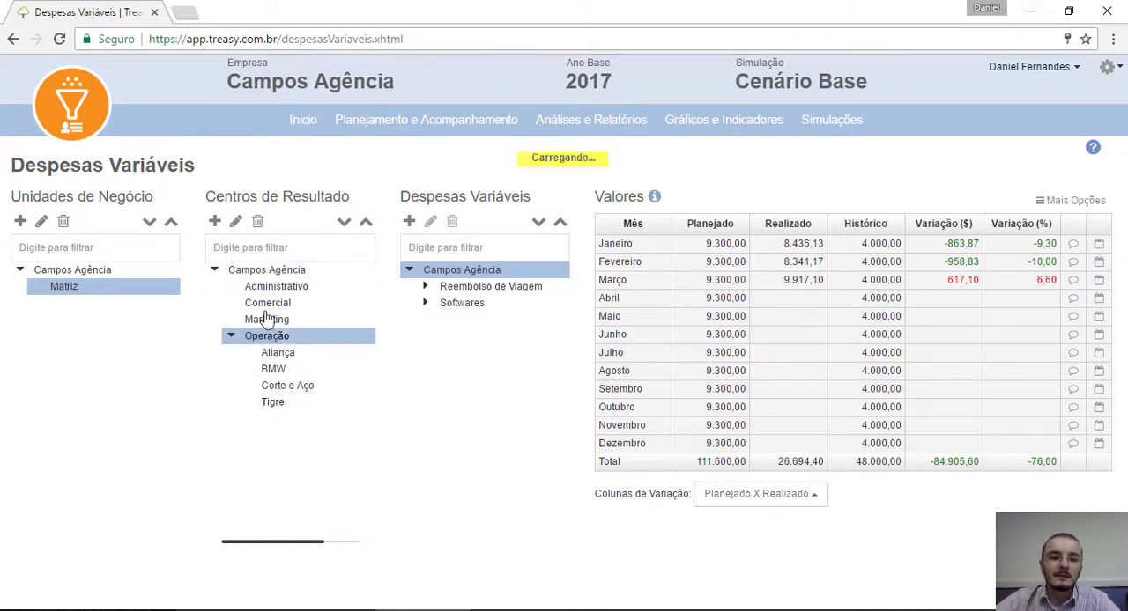
{"action": "left_click", "coordinate": [215, 222]}
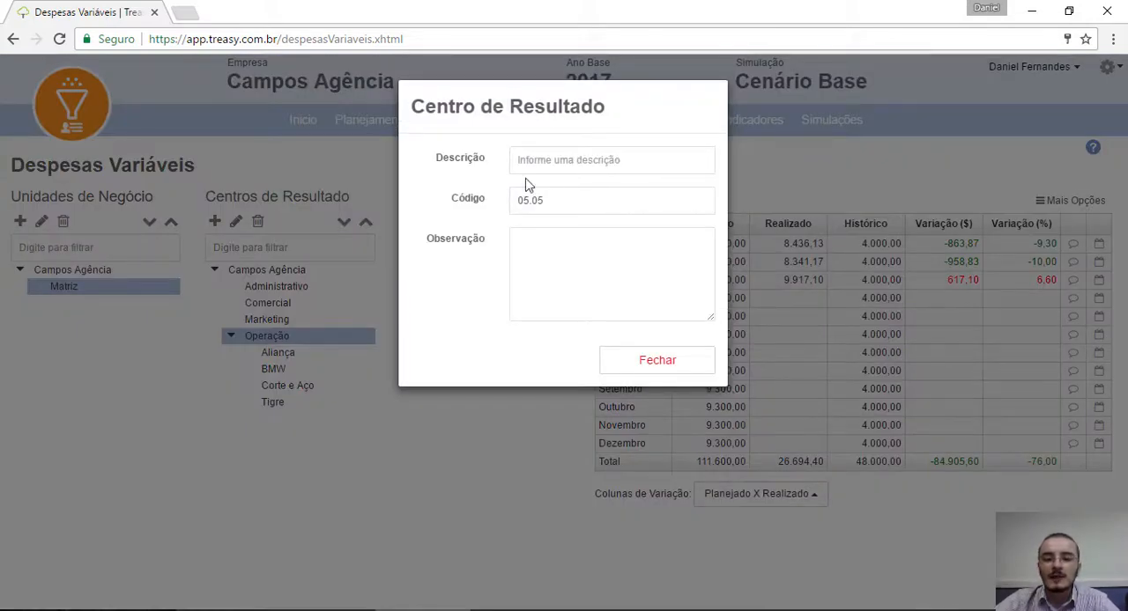
{"action": "type", "text": "SC A"}
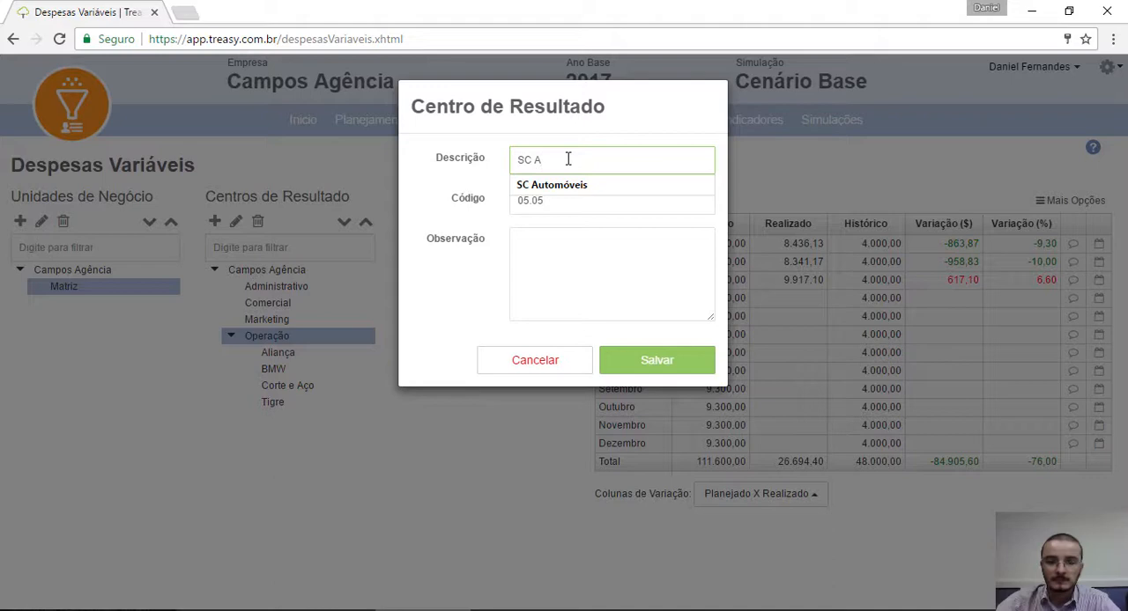
{"action": "key", "text": "Return"}
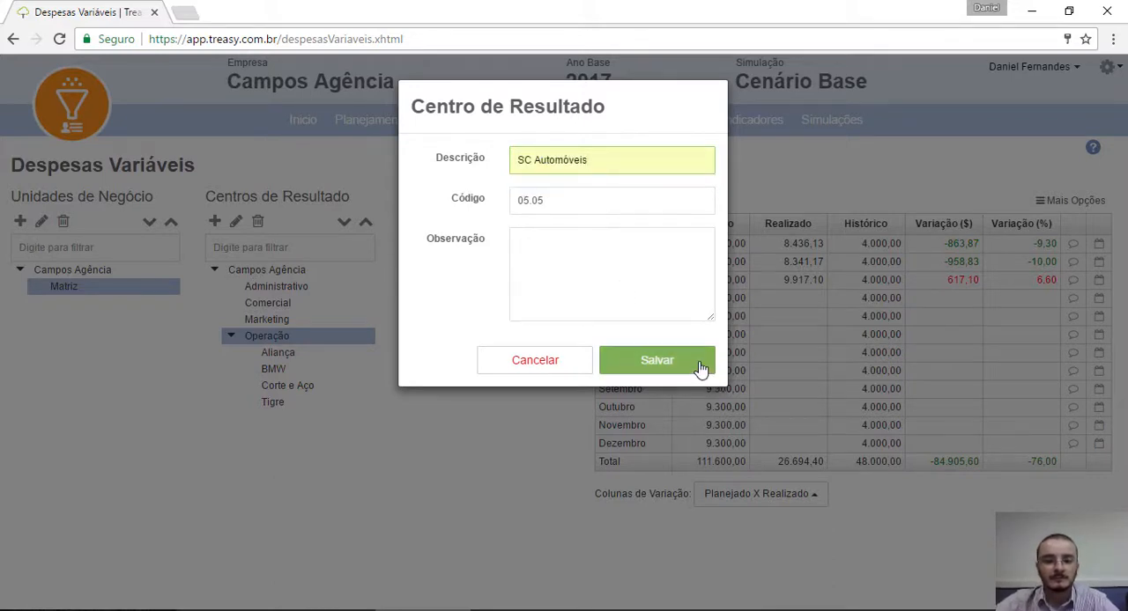
{"action": "left_click", "coordinate": [657, 360]}
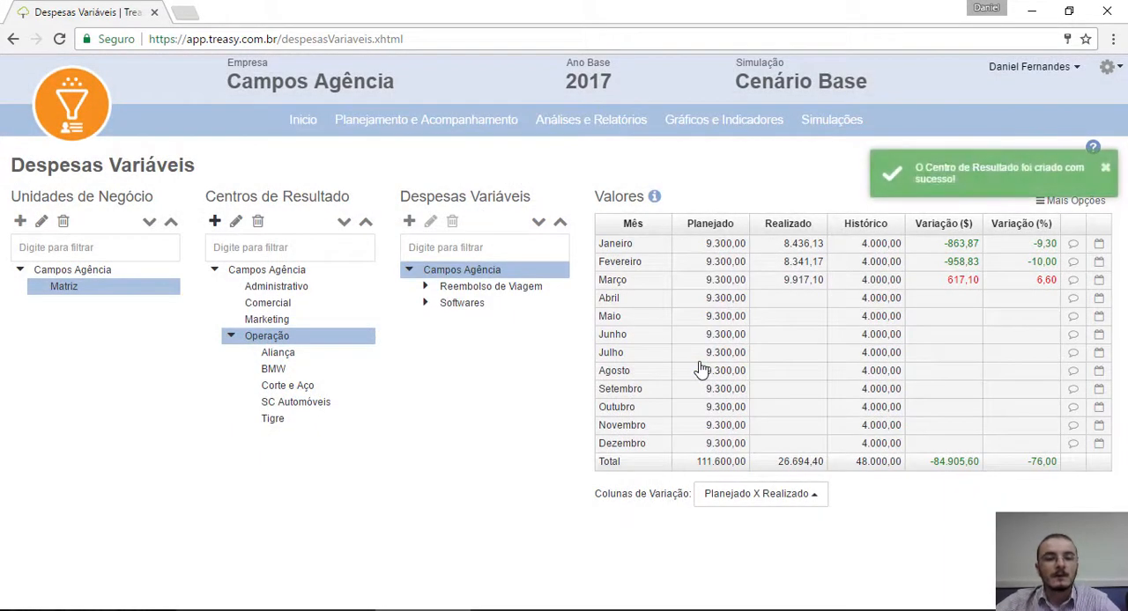
{"action": "right_click", "coordinate": [471, 270]}
{"action": "left_click", "coordinate": [520, 370]}
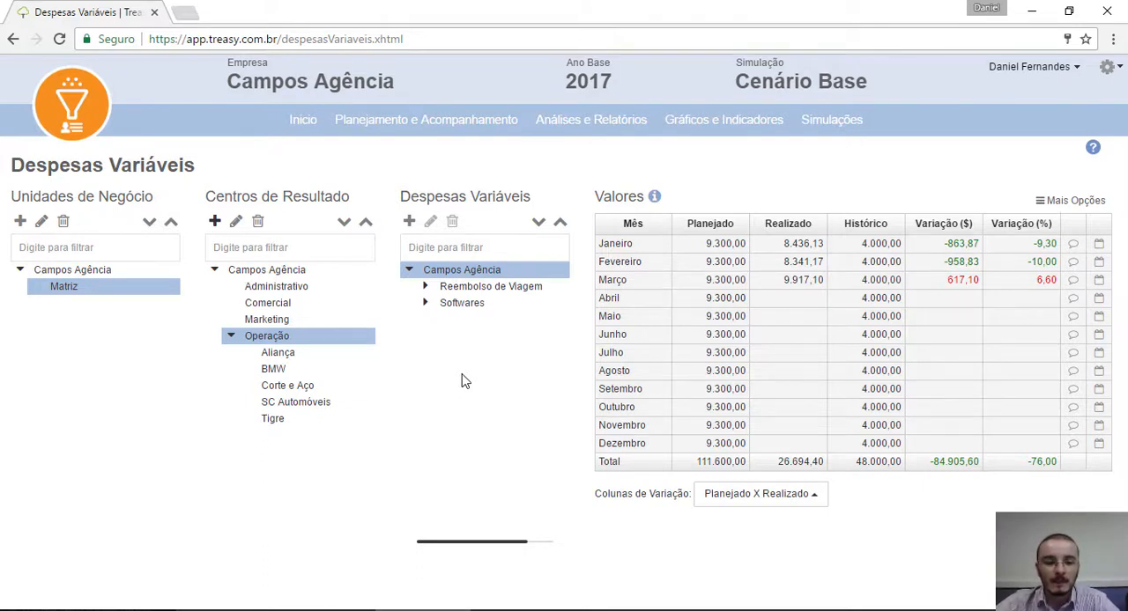
Step: Plan a Transporte expense of 200 for Abril under Reembolso de Viagem in the SC Automóveis result centre and save it
{"action": "left_click", "coordinate": [302, 404]}
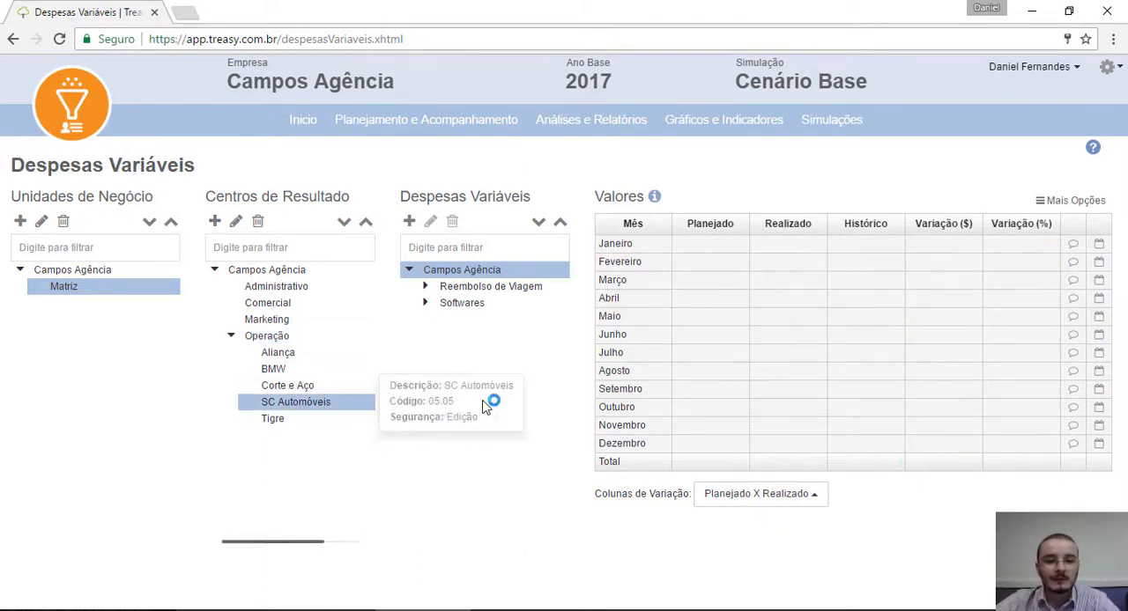
{"action": "left_click", "coordinate": [426, 289]}
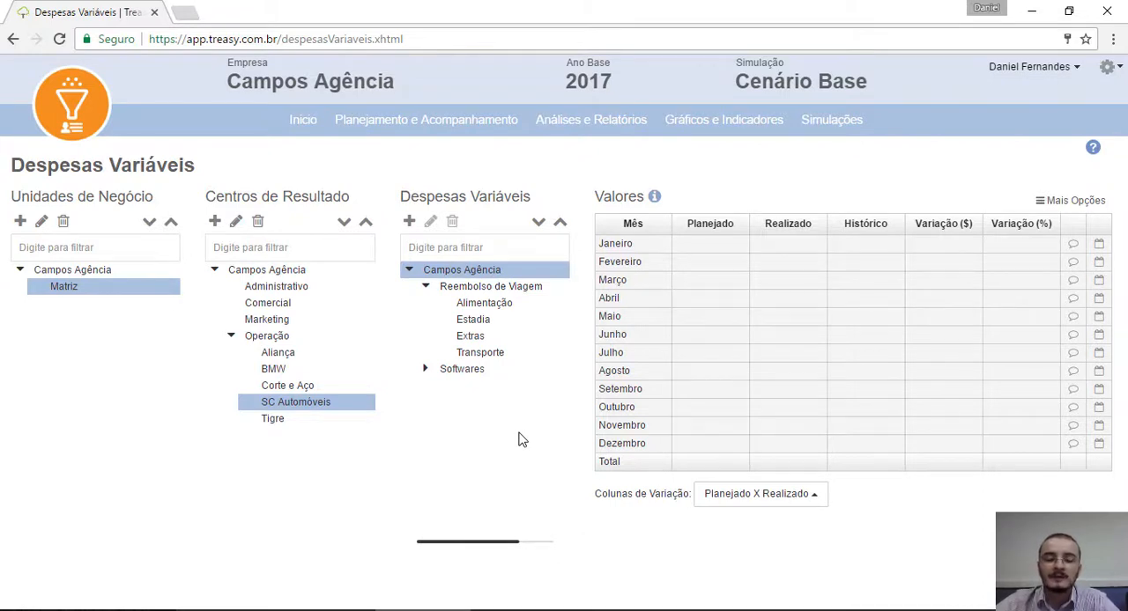
{"action": "left_click", "coordinate": [483, 353]}
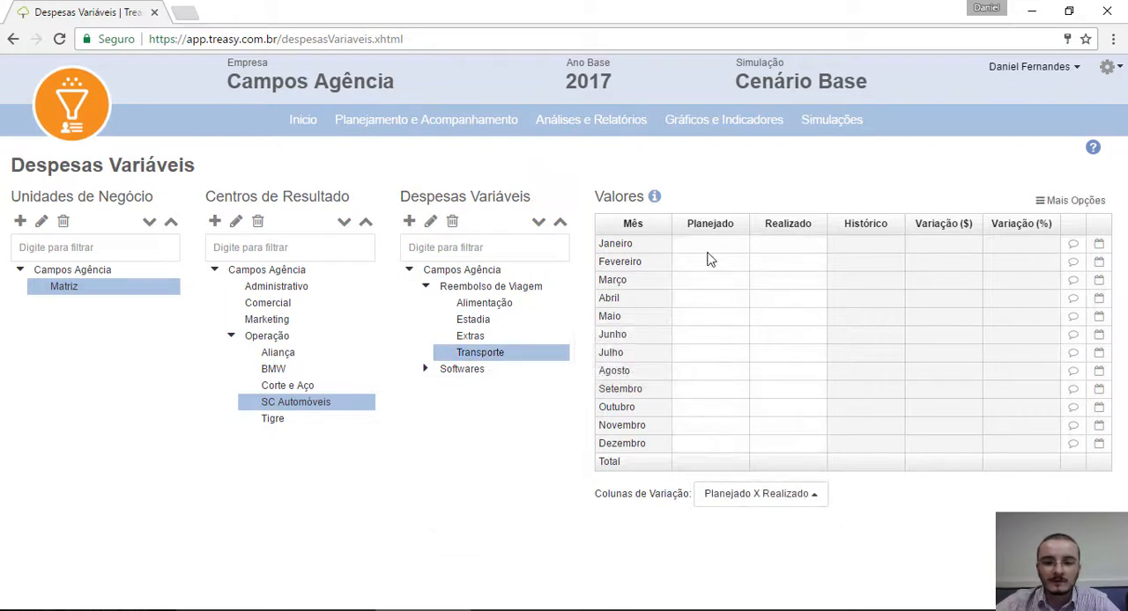
{"action": "left_click", "coordinate": [704, 302]}
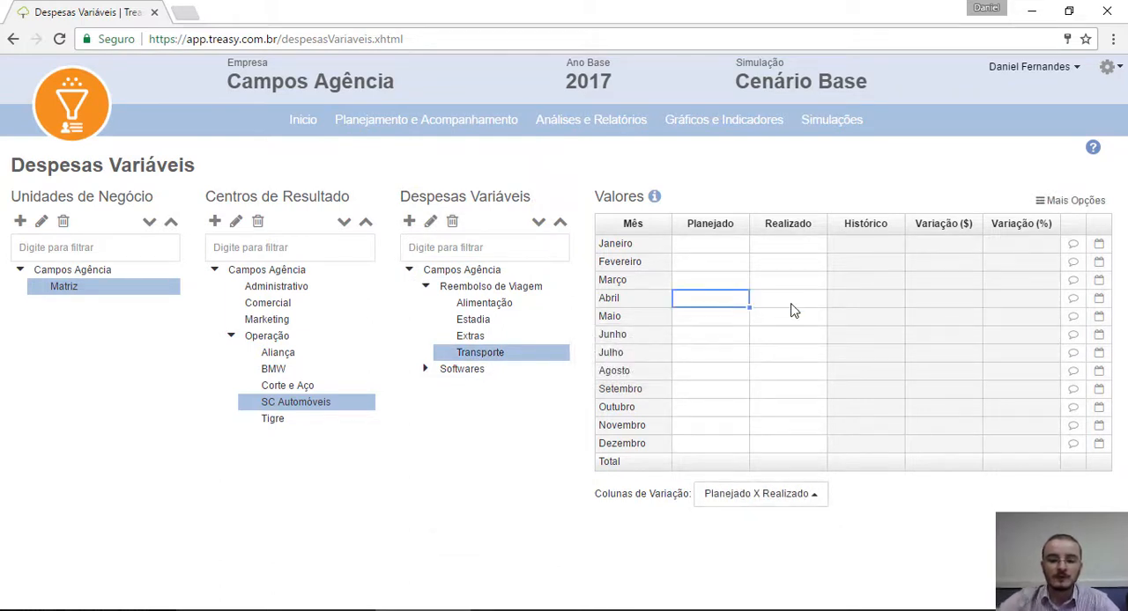
{"action": "type", "text": "200"}
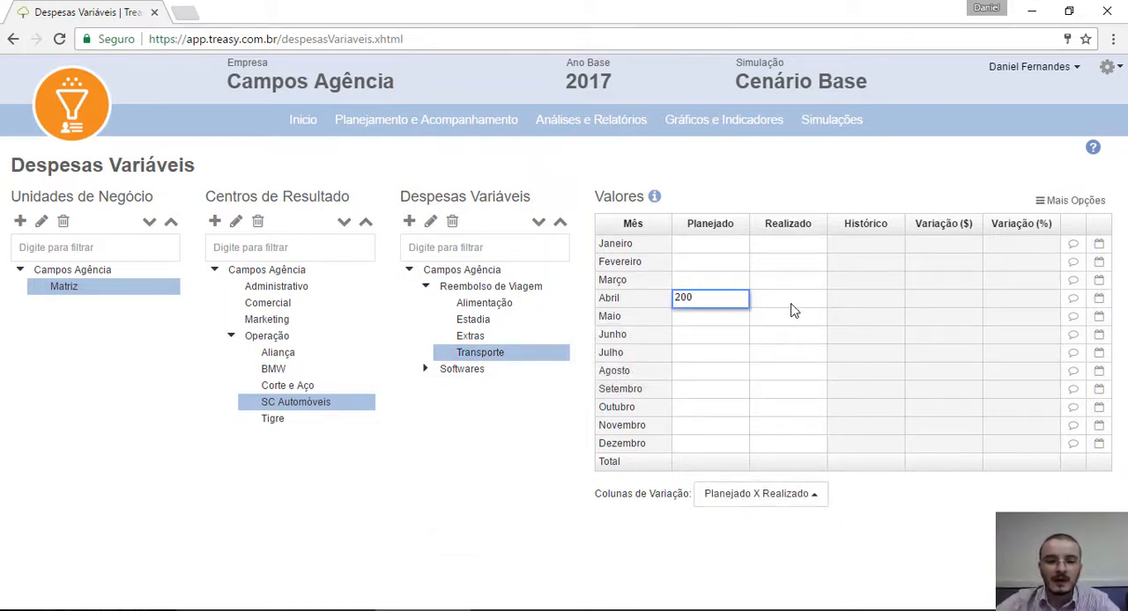
{"action": "key", "text": "Return"}
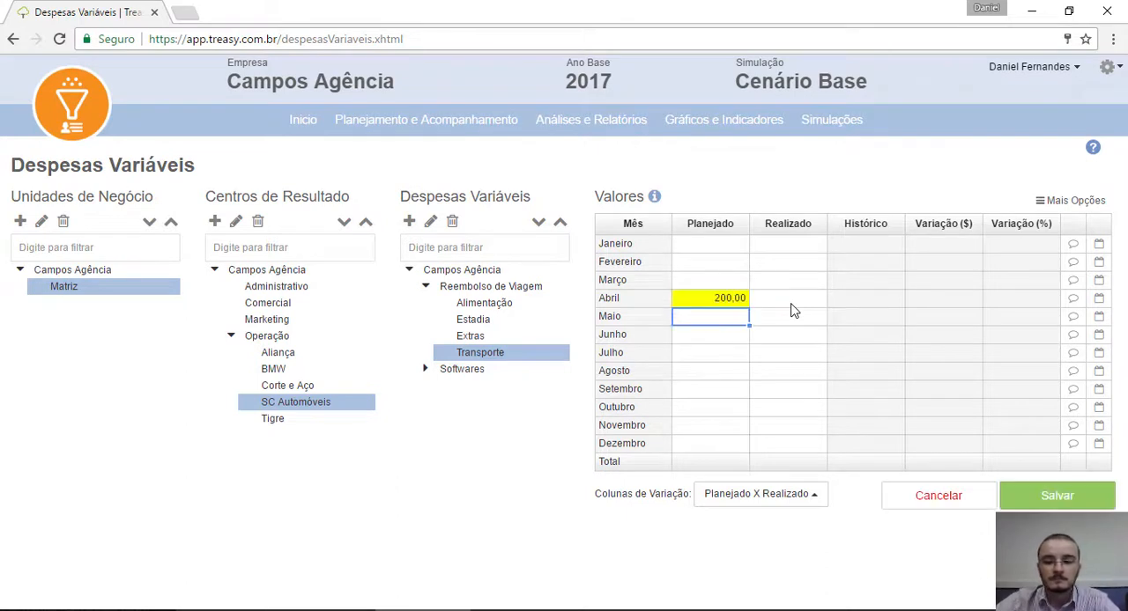
{"action": "left_click", "coordinate": [1010, 492]}
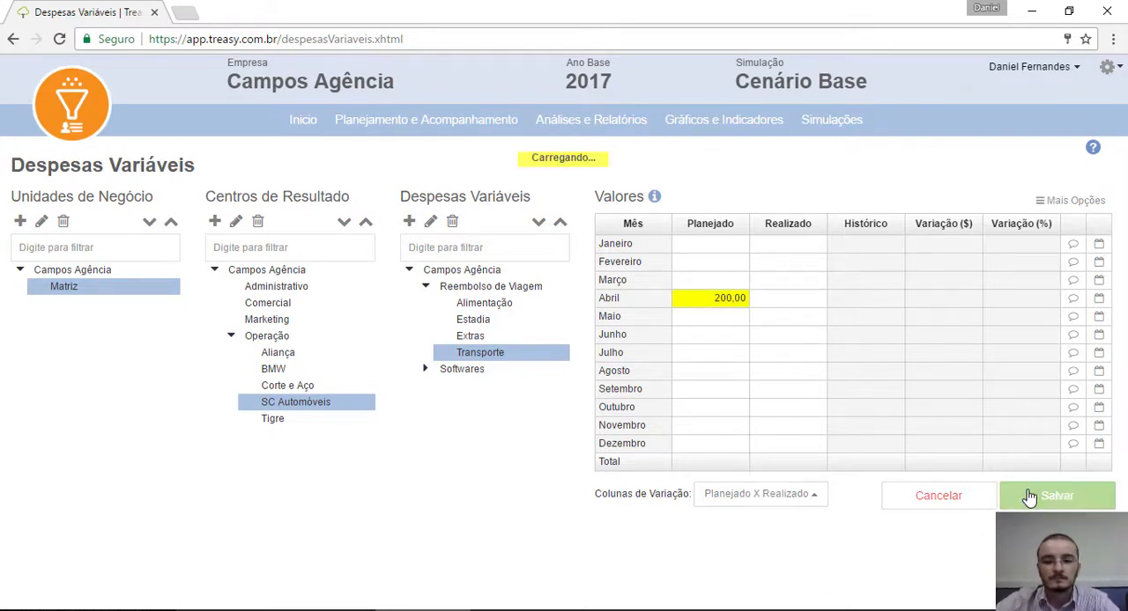
Step: Plan an Estadia expense of 100 for Abril in the SC Automóveis result centre and save it
{"action": "left_click", "coordinate": [484, 322]}
{"action": "left_click", "coordinate": [728, 302]}
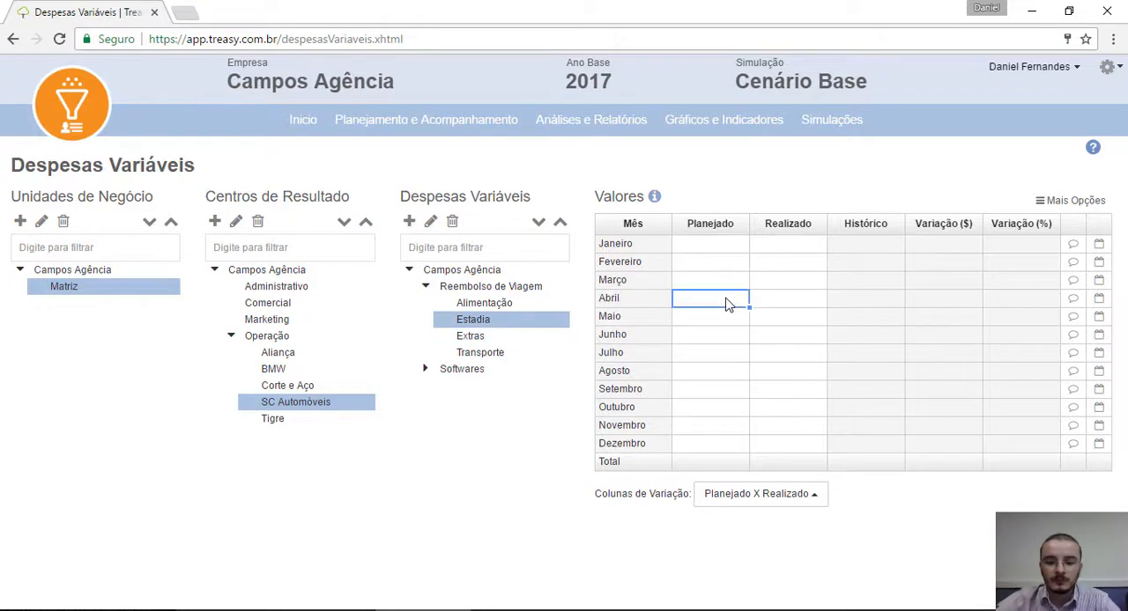
{"action": "type", "text": "100"}
{"action": "left_click", "coordinate": [890, 449]}
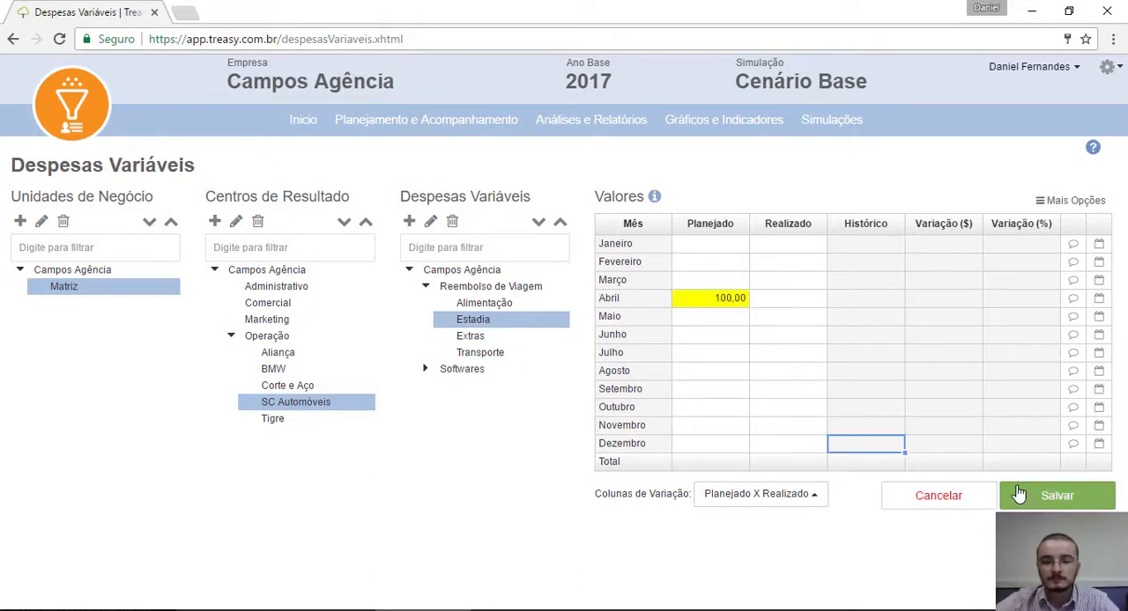
{"action": "left_click", "coordinate": [1010, 494]}
Step: Plan an Alimentação expense of 80 for Abril in the SC Automóveis result centre and save it
{"action": "left_click", "coordinate": [489, 304]}
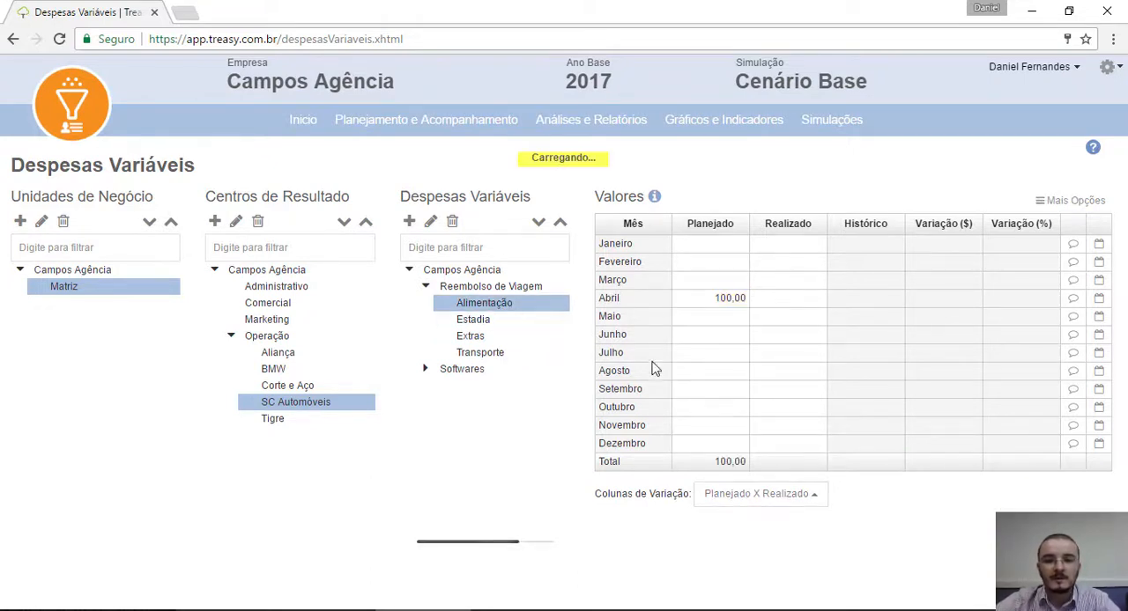
{"action": "left_click", "coordinate": [715, 302]}
{"action": "type", "text": "80"}
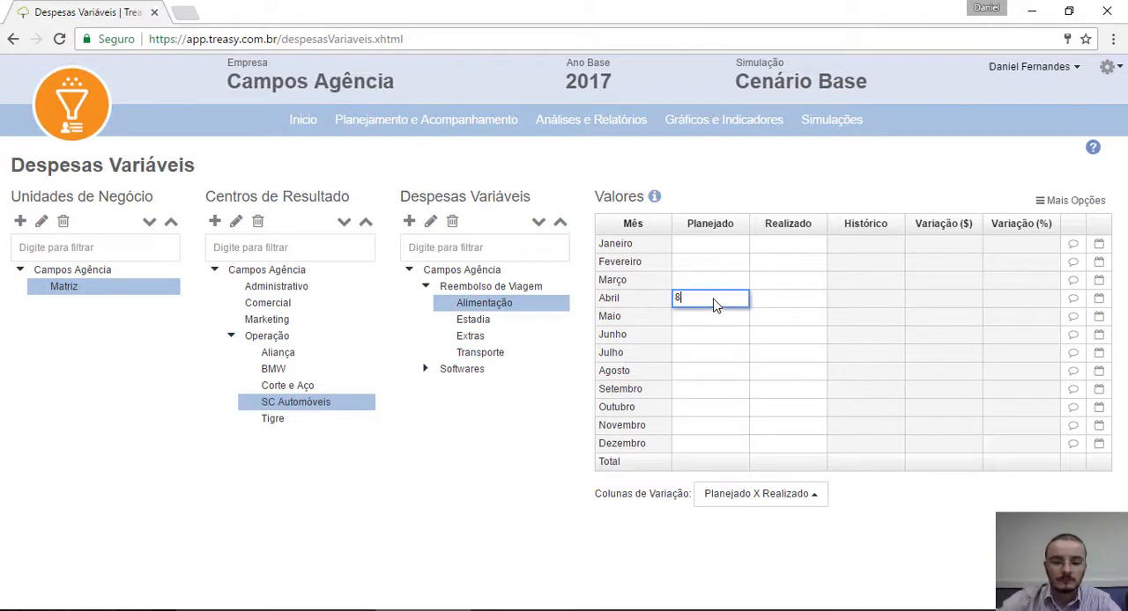
{"action": "left_click", "coordinate": [719, 335]}
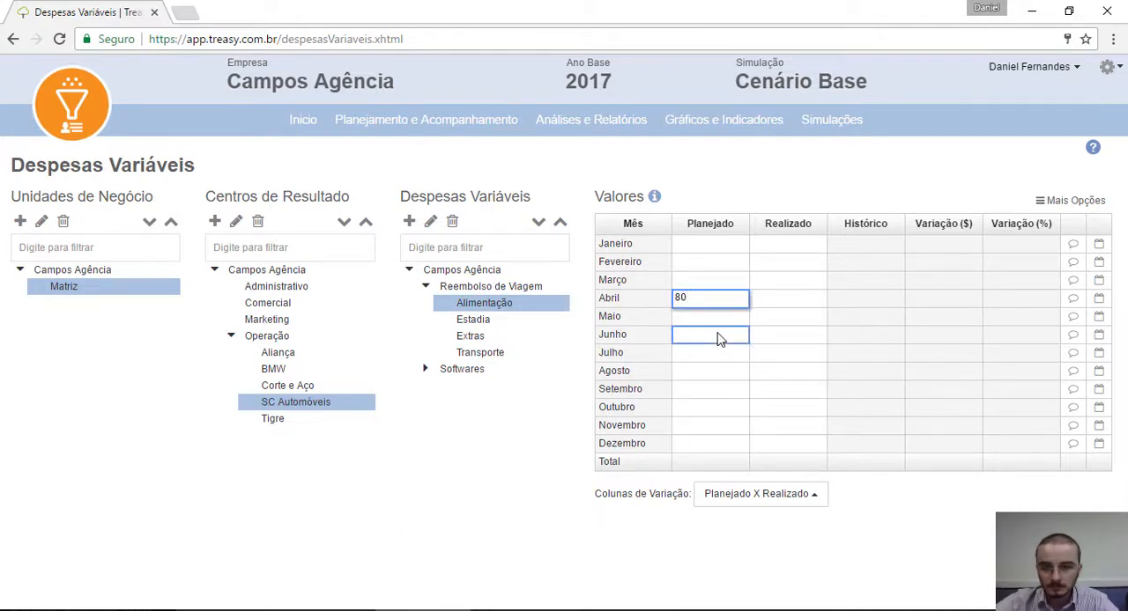
{"action": "left_click", "coordinate": [1015, 499]}
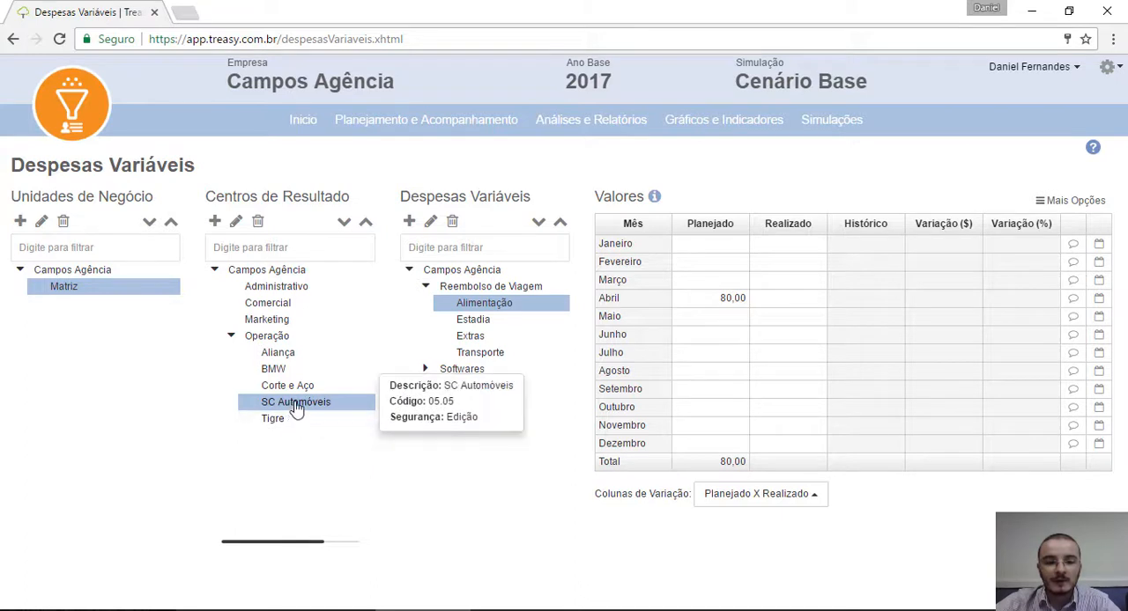
Step: Review the consolidated variable expenses of the SC Automóveis result centre at the Campos Agência level
{"action": "left_click", "coordinate": [486, 270]}
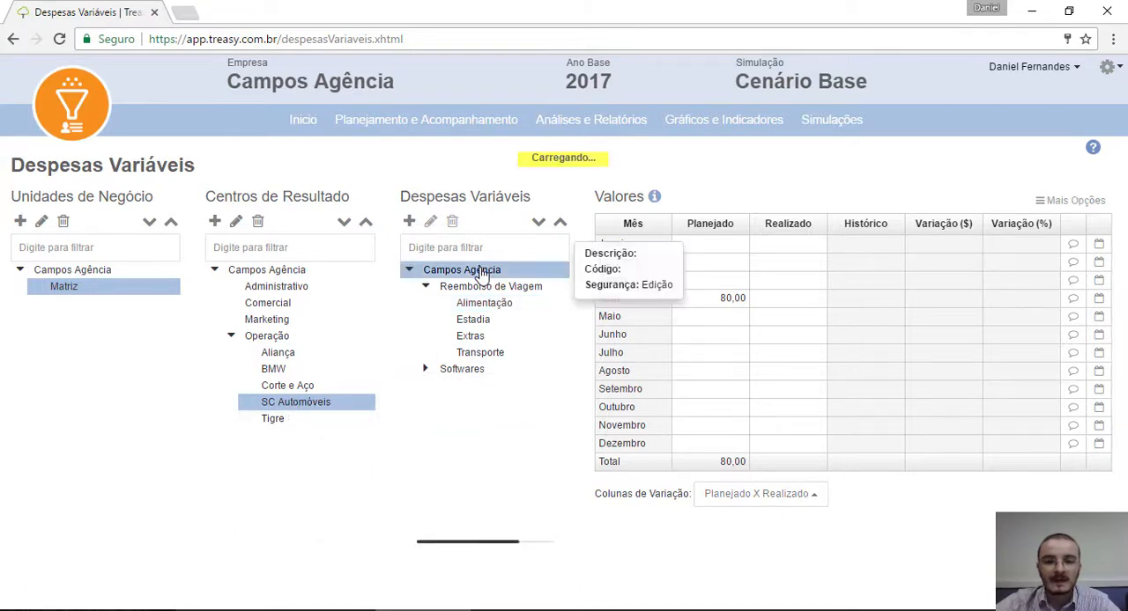
{"action": "left_click", "coordinate": [722, 299]}
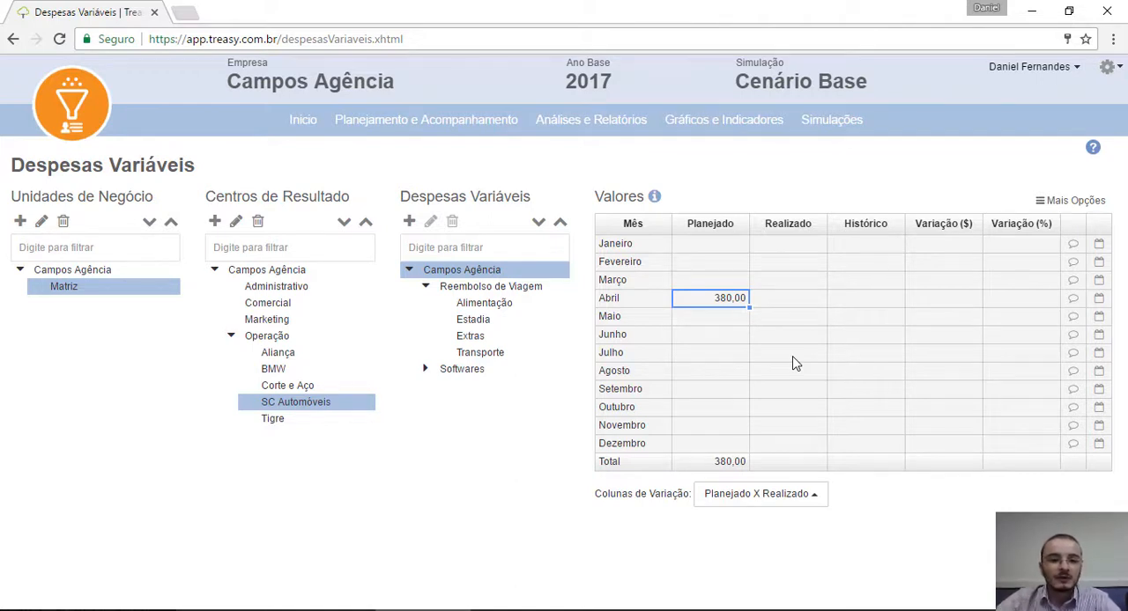
{"action": "mouse_move", "coordinate": [302, 294]}
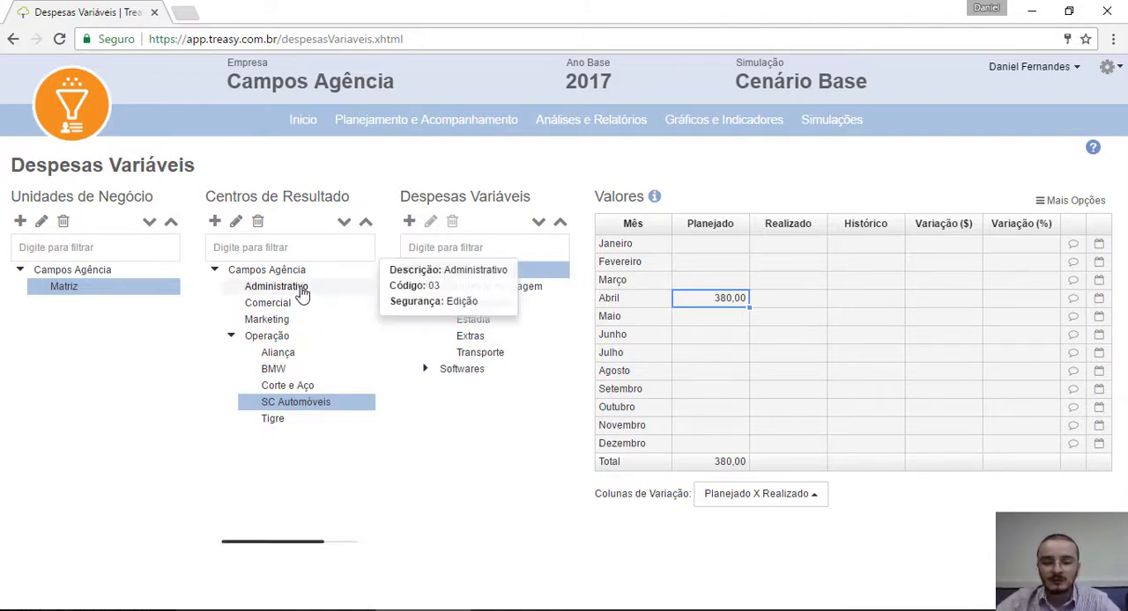
{"action": "mouse_move", "coordinate": [298, 324]}
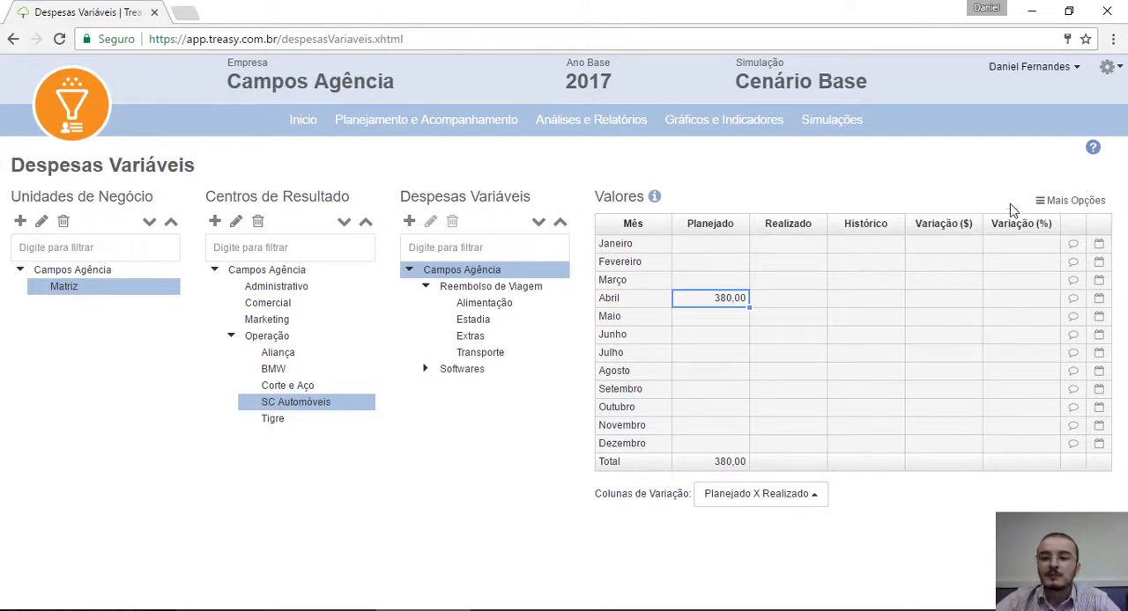
Step: Open the permissions and security settings for variable expenses and hide Corte e Aço and BMW from the first Gestor user
{"action": "left_click", "coordinate": [1057, 202]}
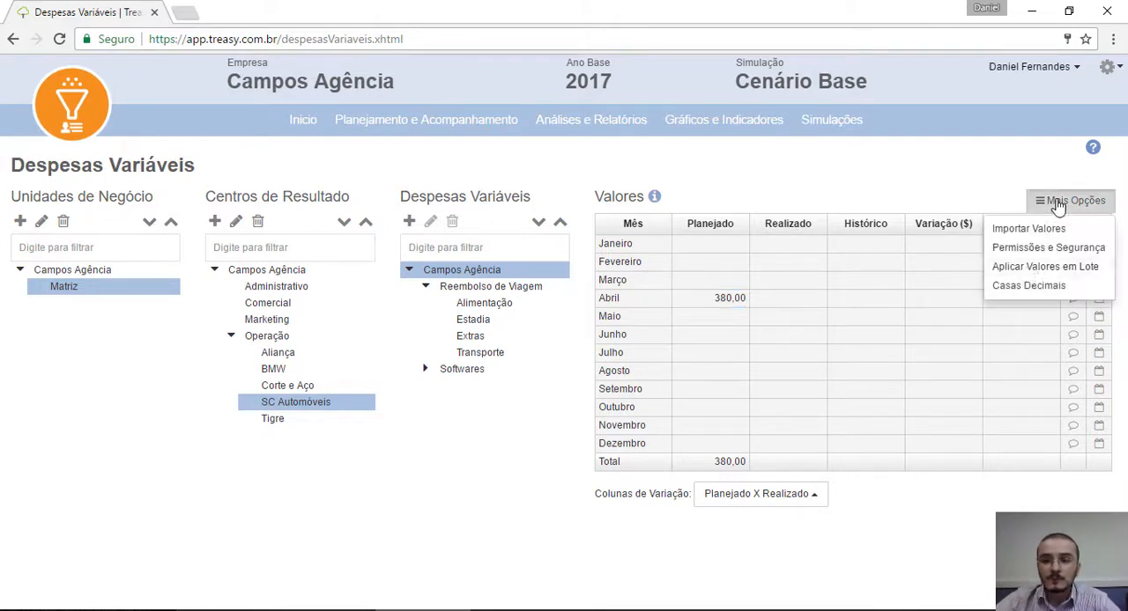
{"action": "left_click", "coordinate": [1021, 255]}
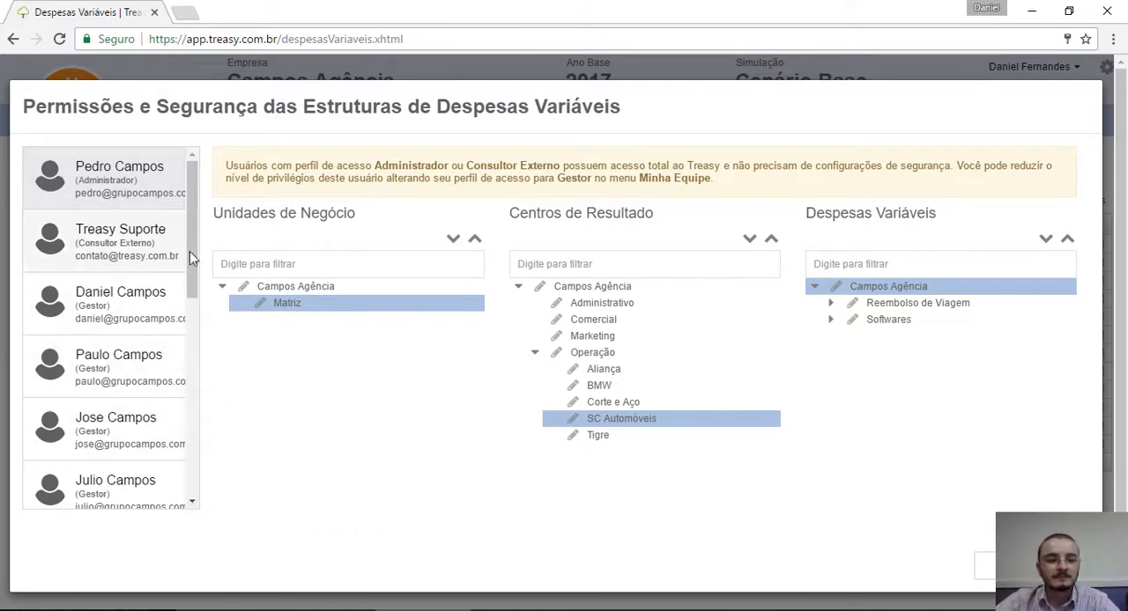
{"action": "left_click", "coordinate": [128, 306]}
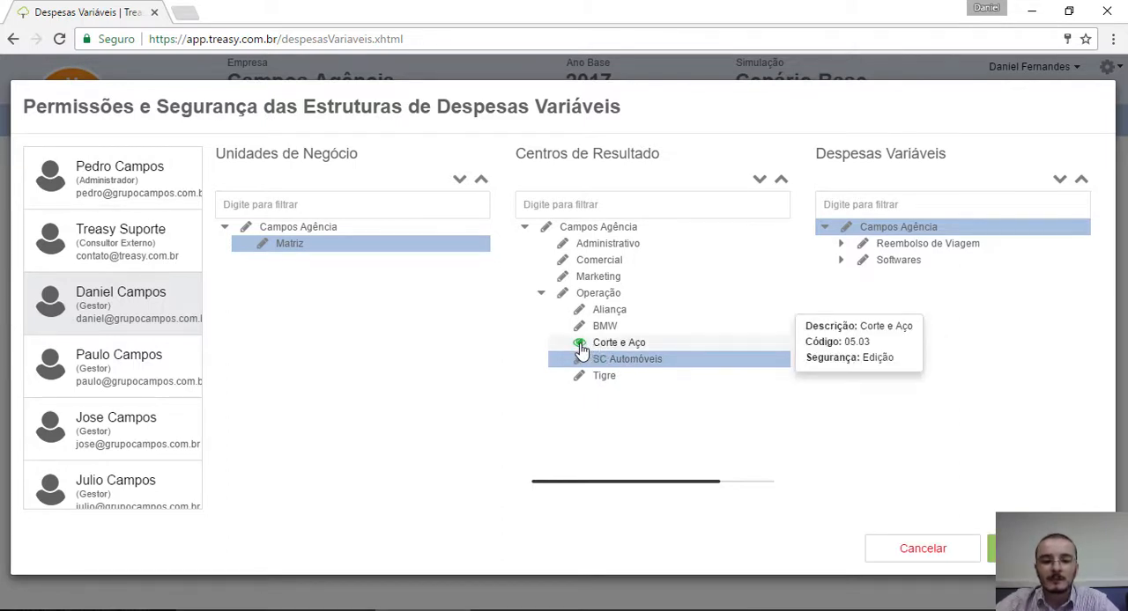
{"action": "left_click", "coordinate": [580, 350]}
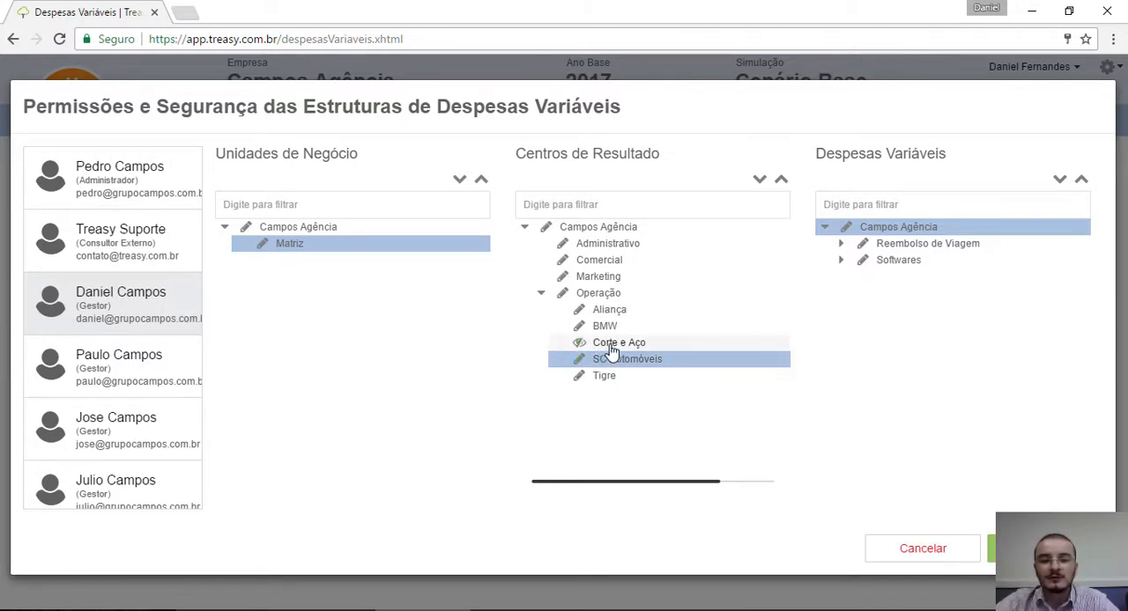
{"action": "mouse_move", "coordinate": [578, 330]}
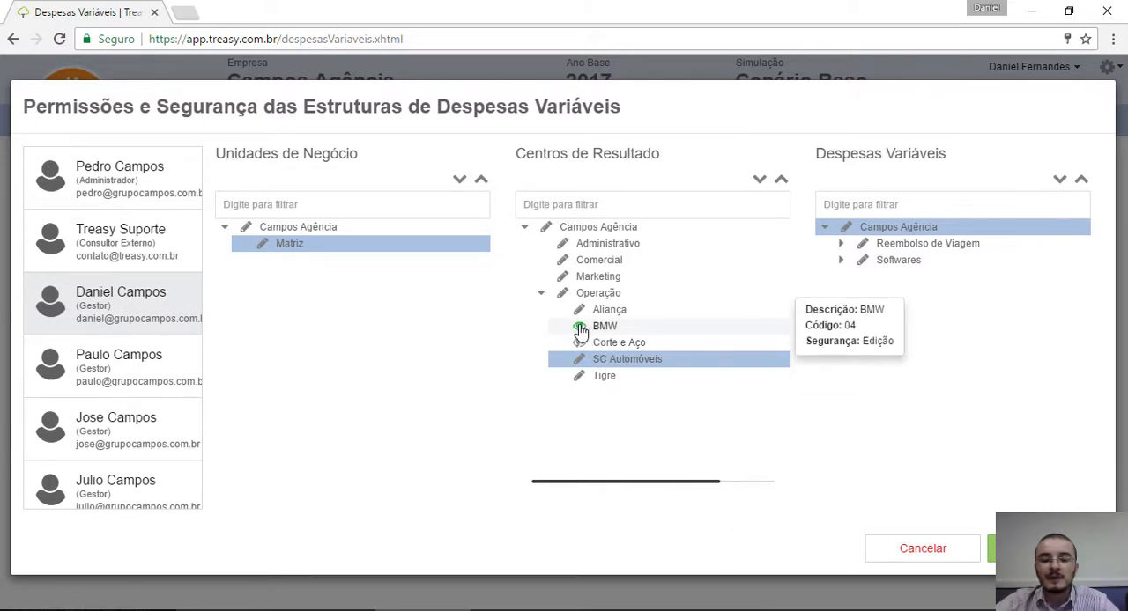
{"action": "left_click", "coordinate": [581, 331]}
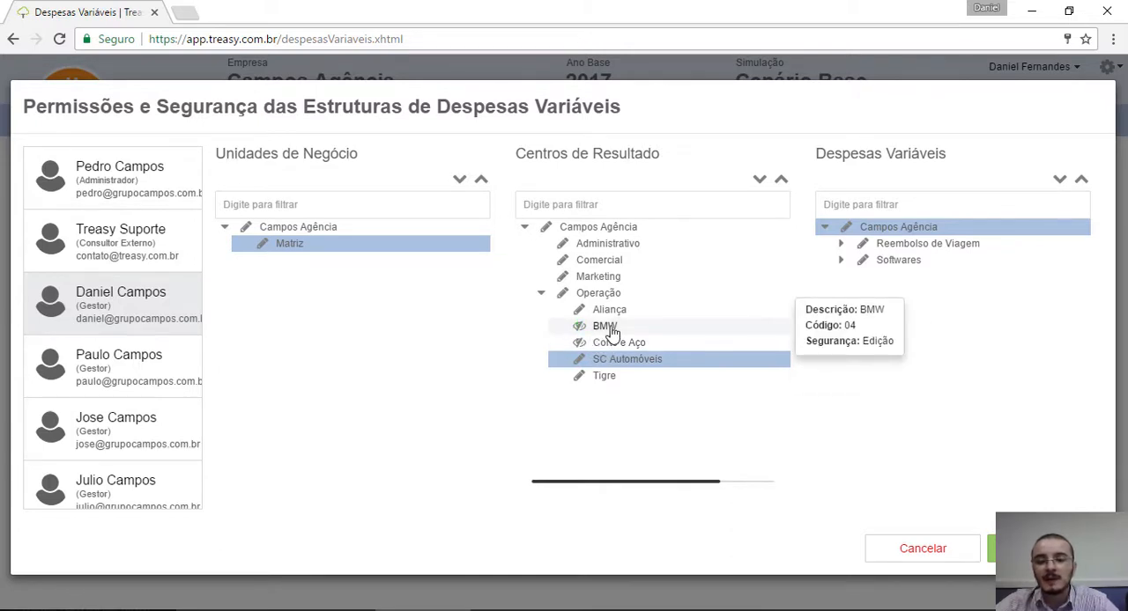
Step: Restrict the Gestor user's access to Aliança and Tigre to view only and save the permissions
{"action": "left_click", "coordinate": [580, 314]}
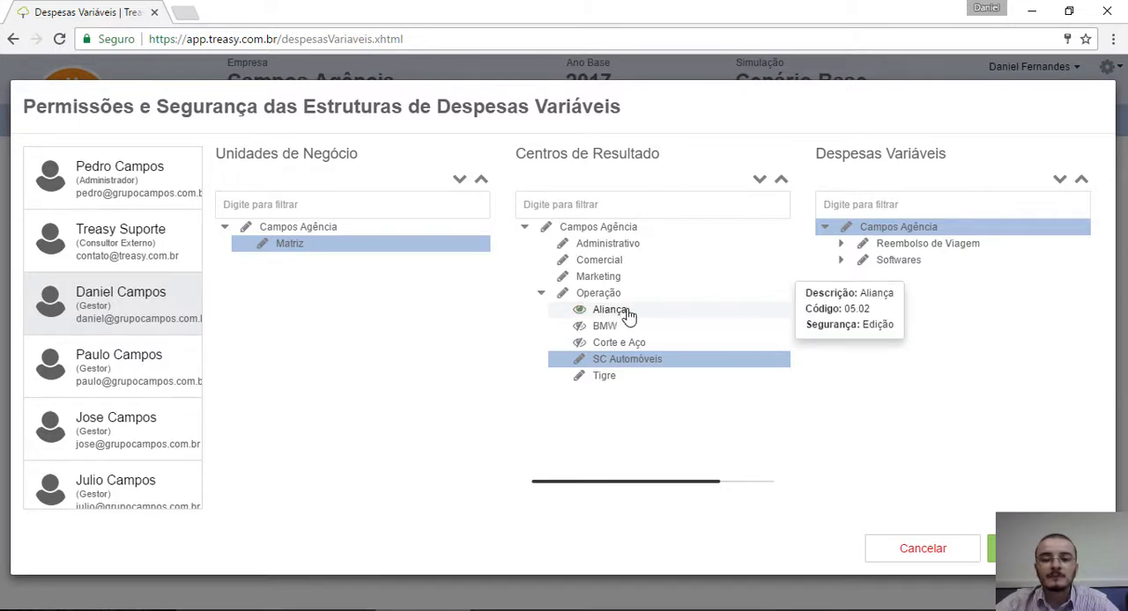
{"action": "left_click", "coordinate": [580, 377]}
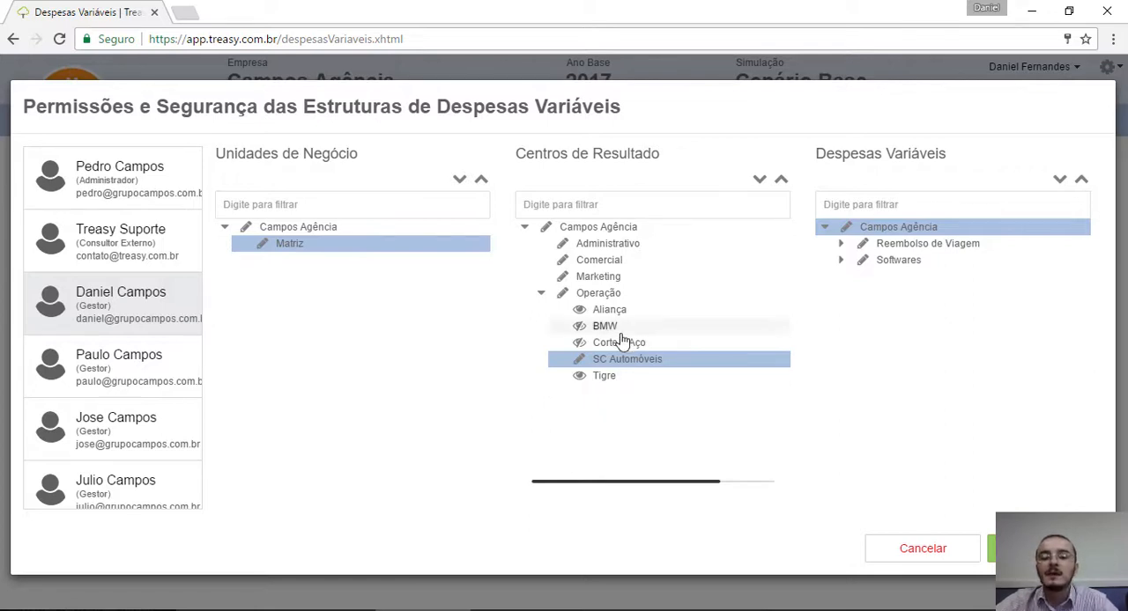
{"action": "mouse_move", "coordinate": [574, 368]}
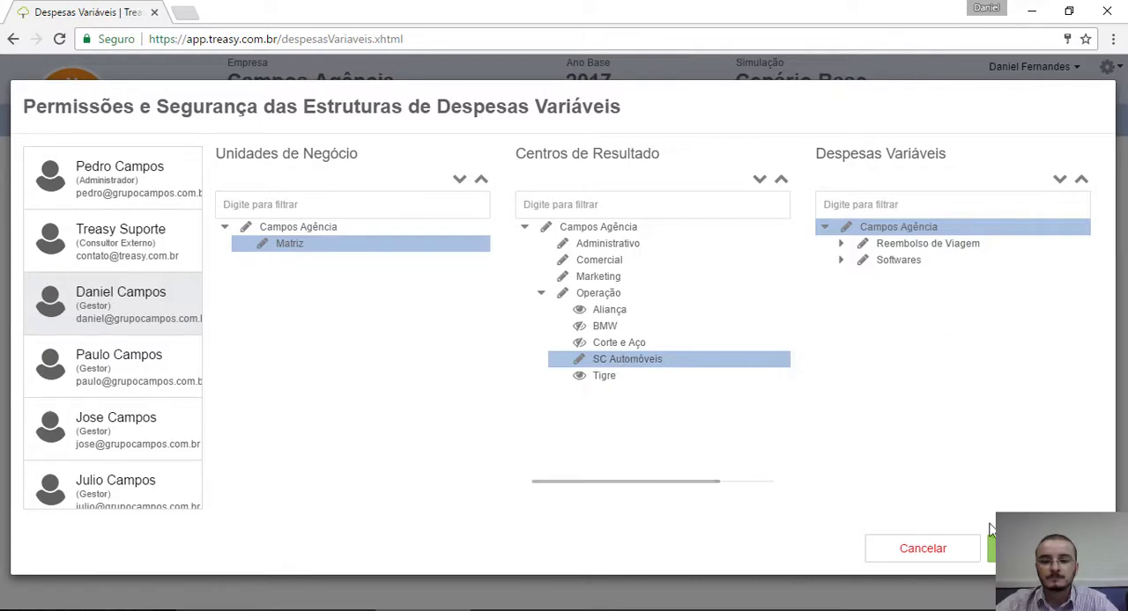
{"action": "left_click", "coordinate": [1045, 549]}
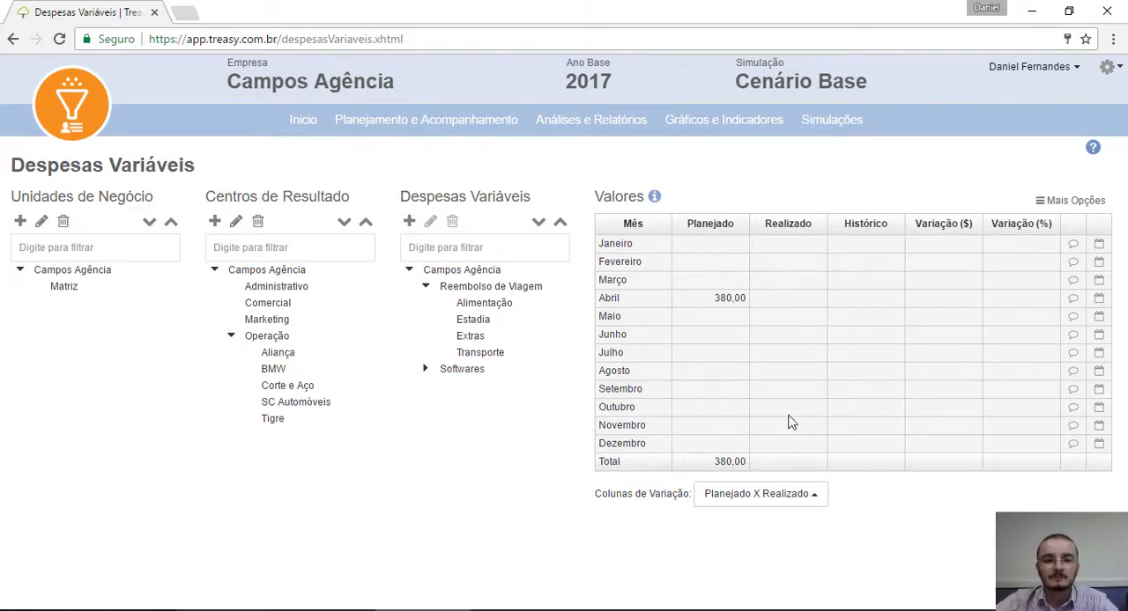
Step: Open the Despesas Operacionais planning and expand the Despesas Administrativas, Manutenção e Limpeza and Materiais accounts
{"action": "mouse_move", "coordinate": [440, 124]}
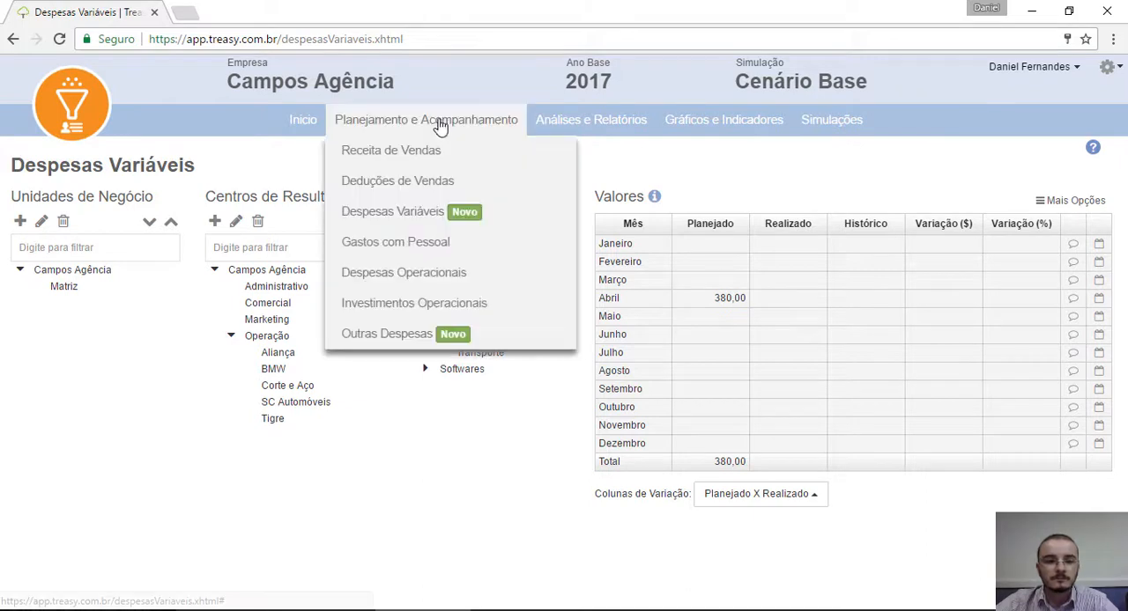
{"action": "left_click", "coordinate": [432, 278]}
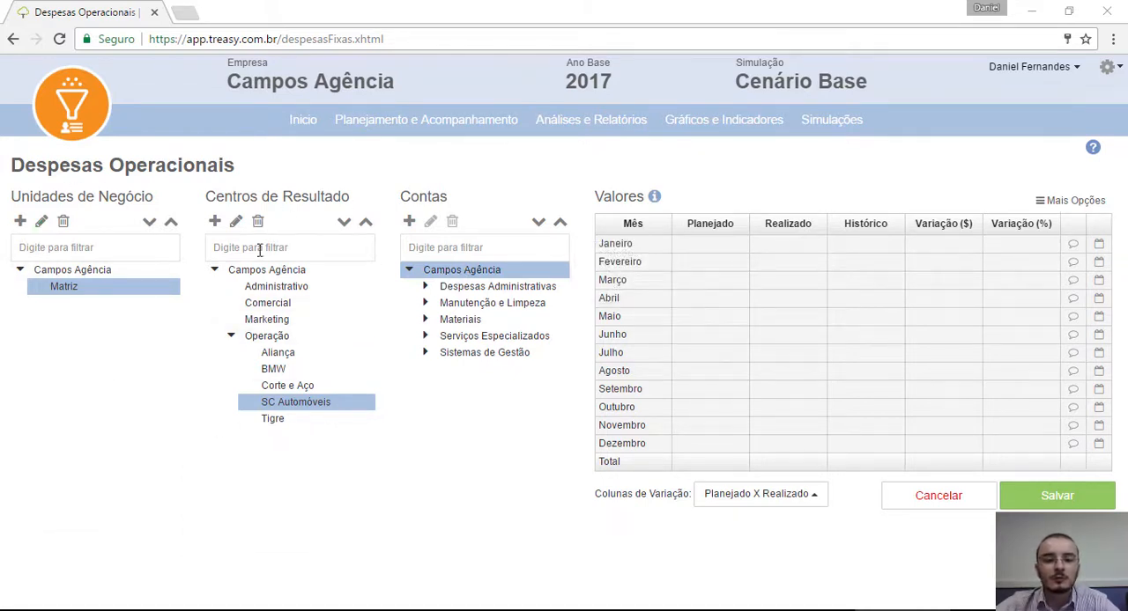
{"action": "mouse_move", "coordinate": [284, 363]}
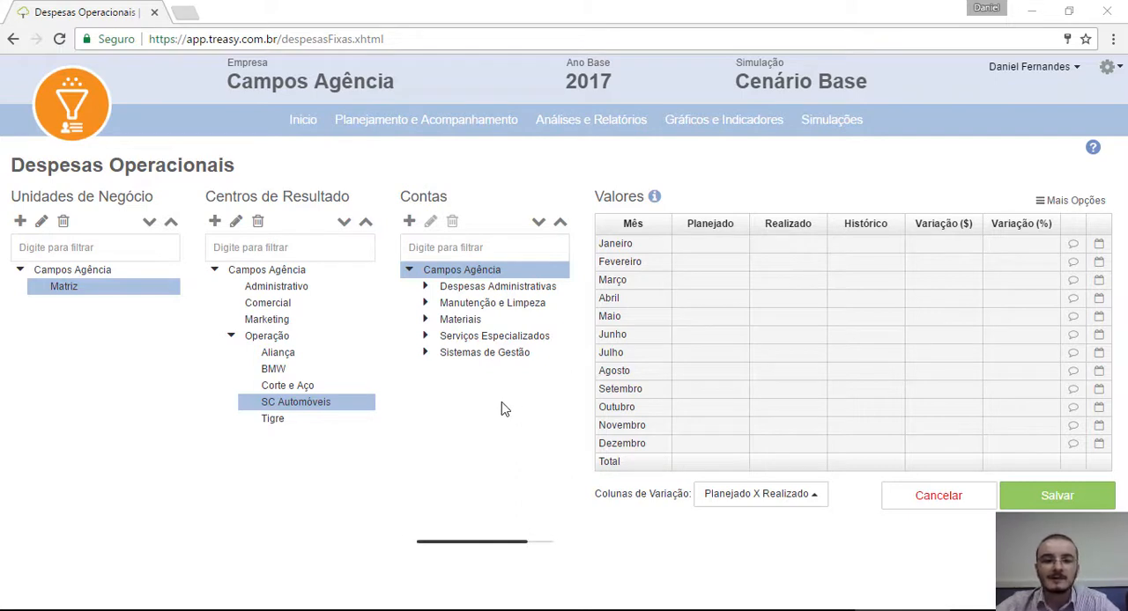
{"action": "left_click", "coordinate": [426, 288]}
{"action": "left_click", "coordinate": [424, 452]}
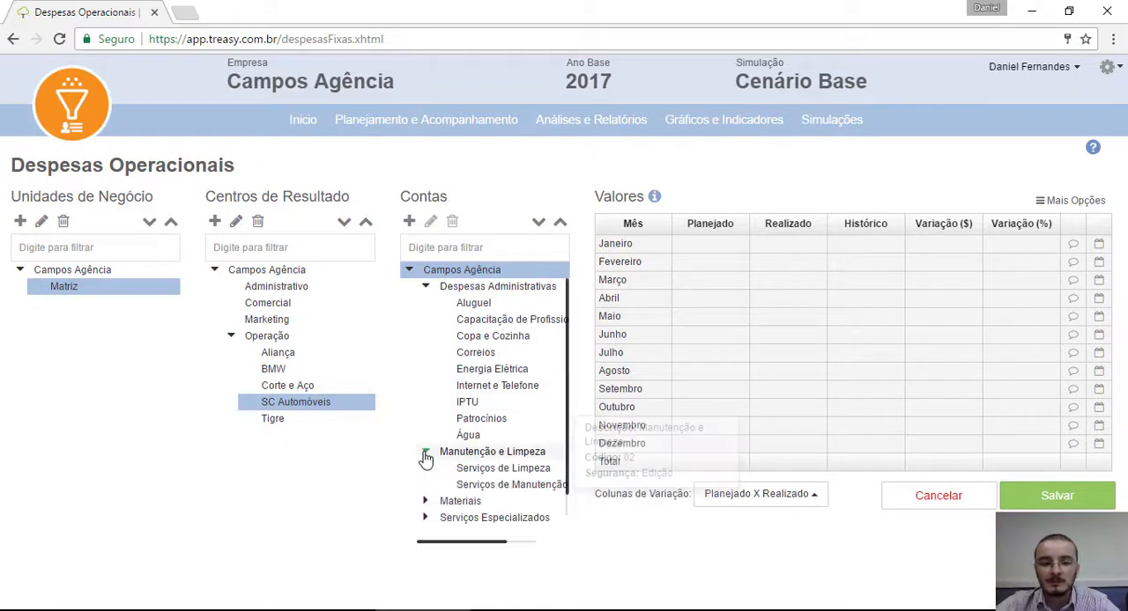
{"action": "left_click", "coordinate": [424, 500]}
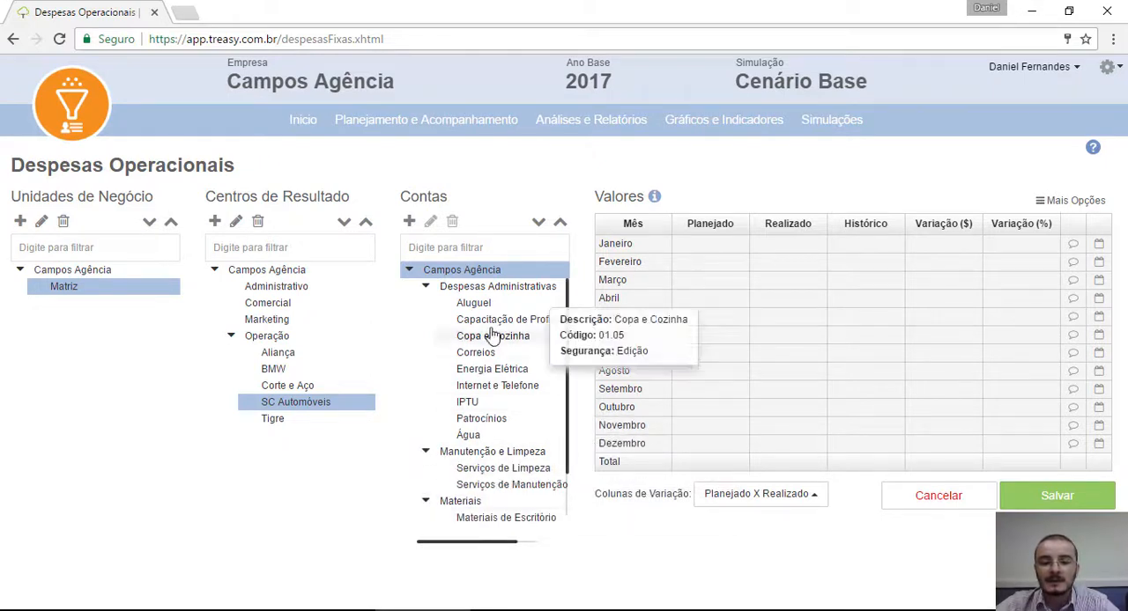
{"action": "scroll", "coordinate": [467, 383], "scroll_direction": "down", "scroll_amount": 1}
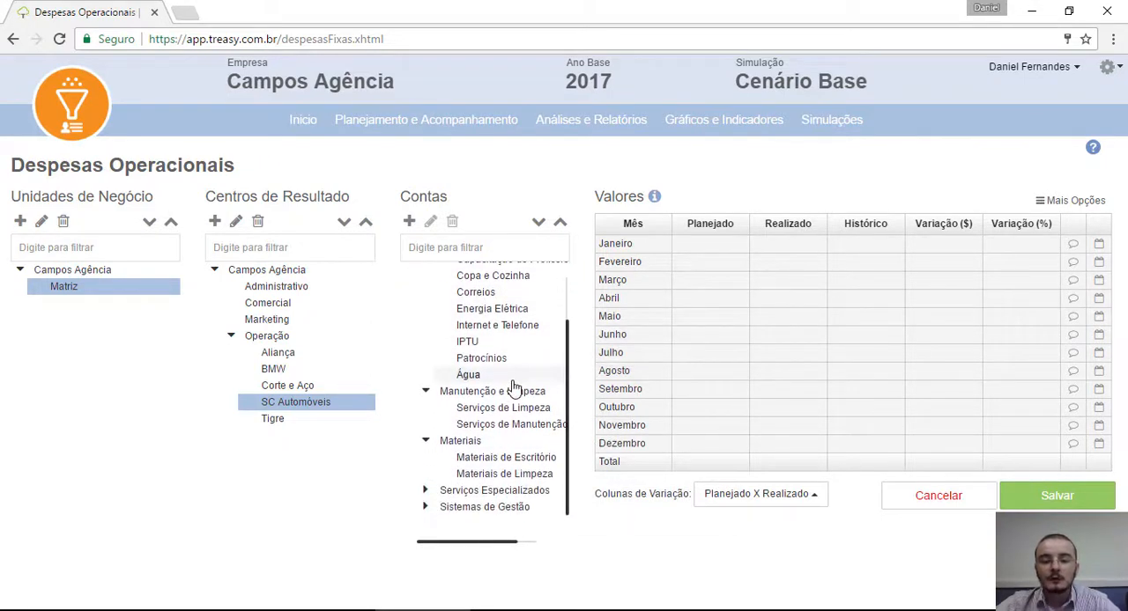
{"action": "scroll", "coordinate": [513, 388], "scroll_direction": "up", "scroll_amount": 1}
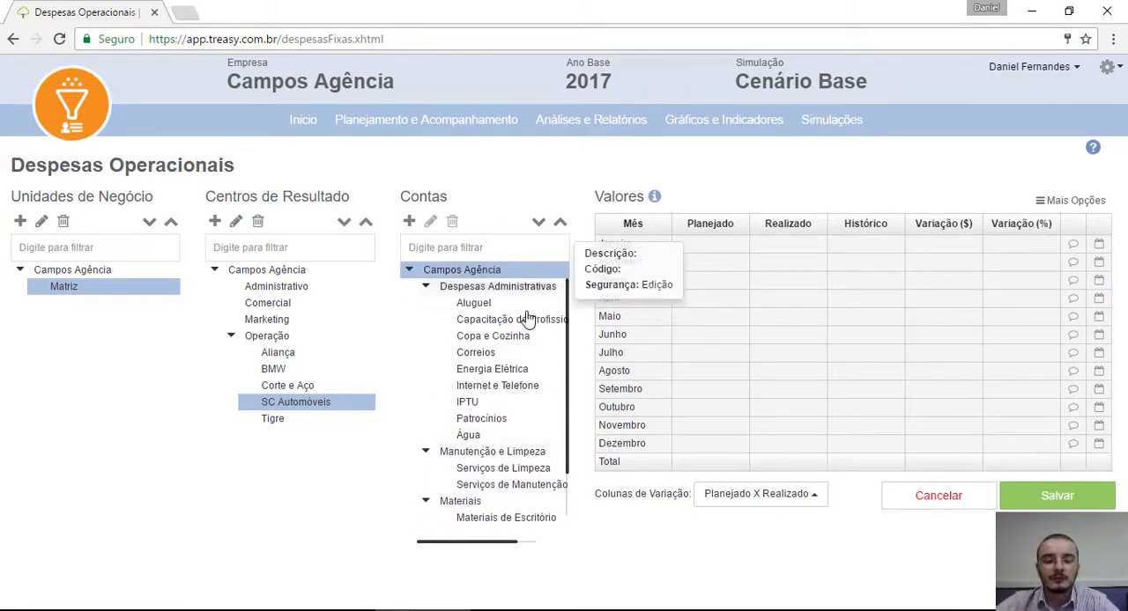
{"action": "mouse_move", "coordinate": [483, 464]}
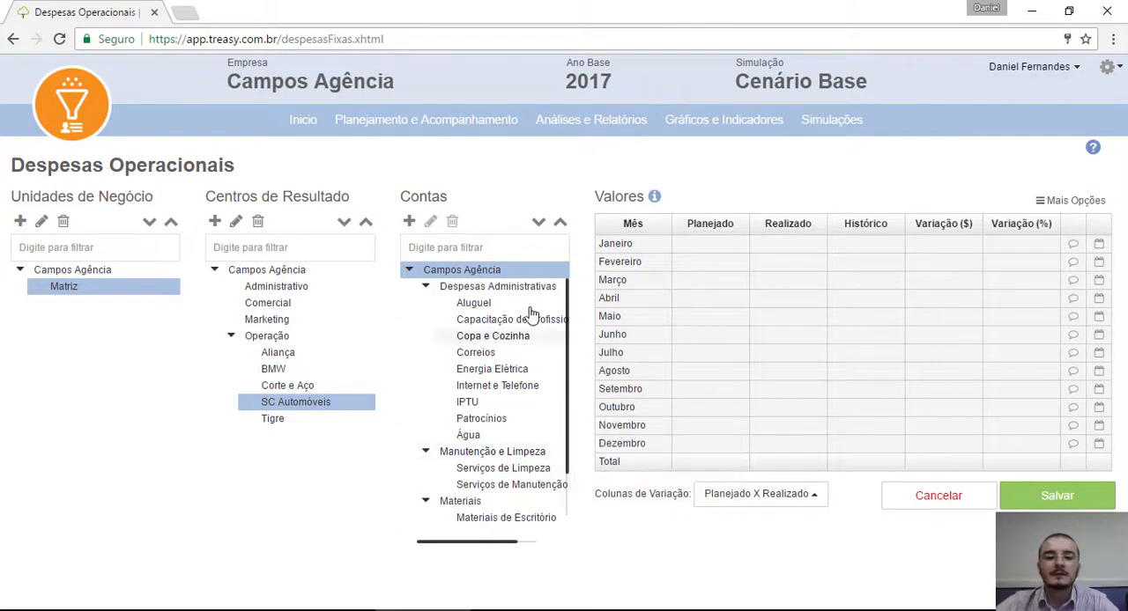
{"action": "mouse_move", "coordinate": [470, 378]}
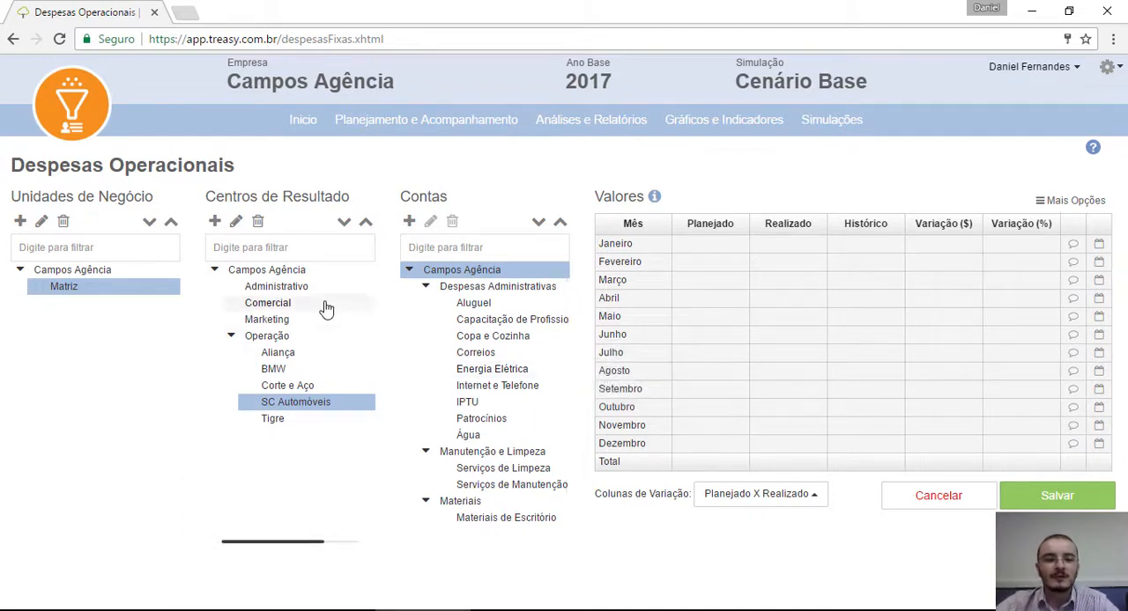
Step: Plan a Materiais de Escritório expense of 200 for Abril in the Marketing result centre and save it
{"action": "left_click", "coordinate": [274, 326]}
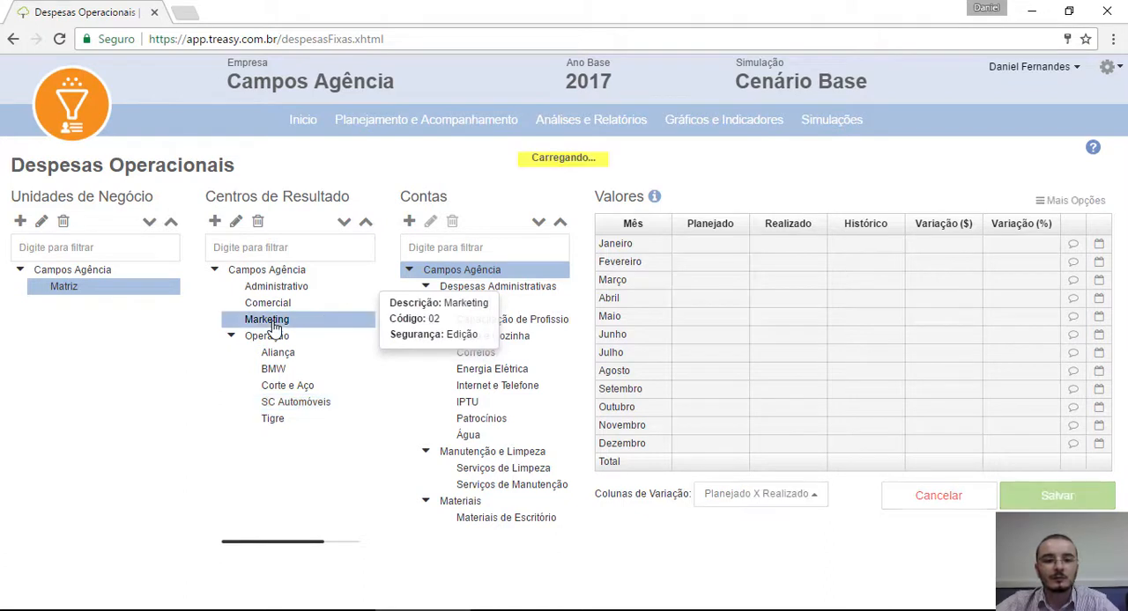
{"action": "scroll", "coordinate": [557, 401], "scroll_direction": "down", "scroll_amount": 2}
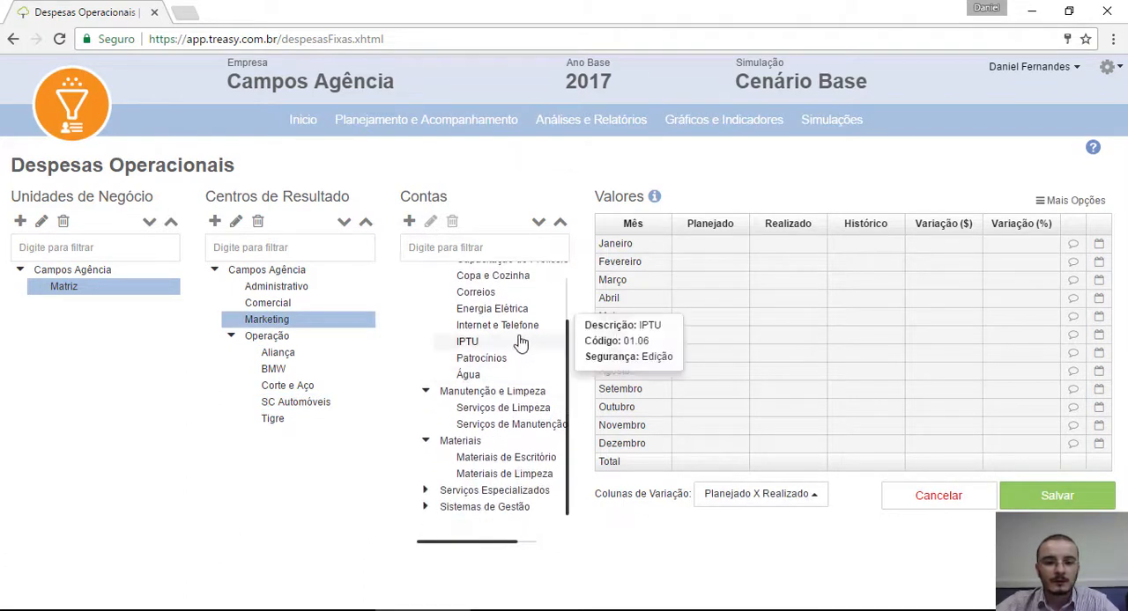
{"action": "mouse_move", "coordinate": [484, 431]}
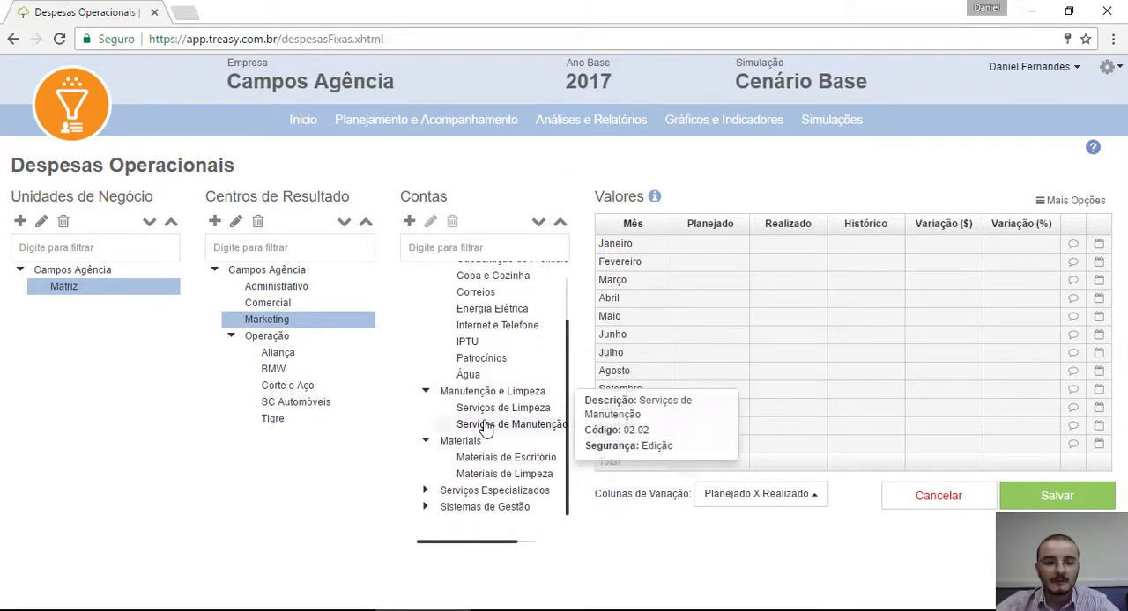
{"action": "left_click", "coordinate": [515, 459]}
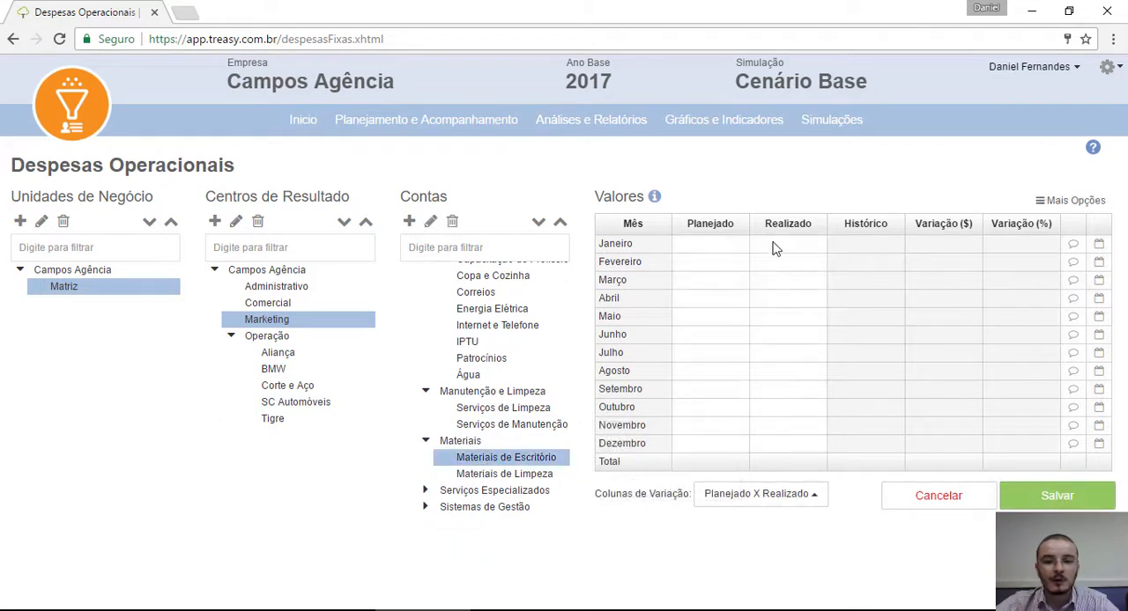
{"action": "left_click", "coordinate": [697, 309]}
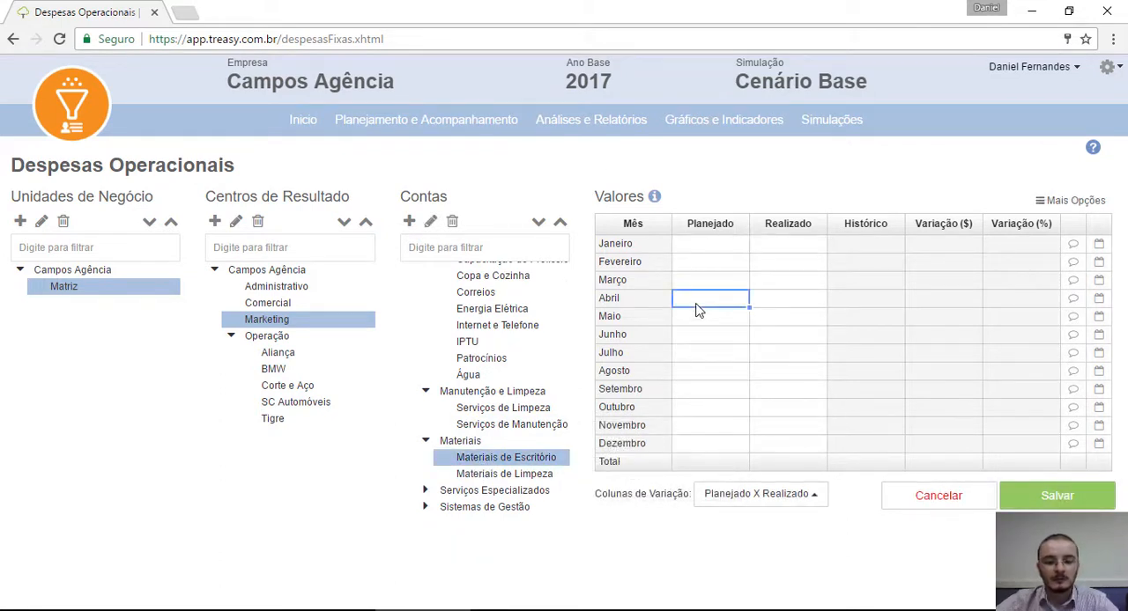
{"action": "type", "text": "200"}
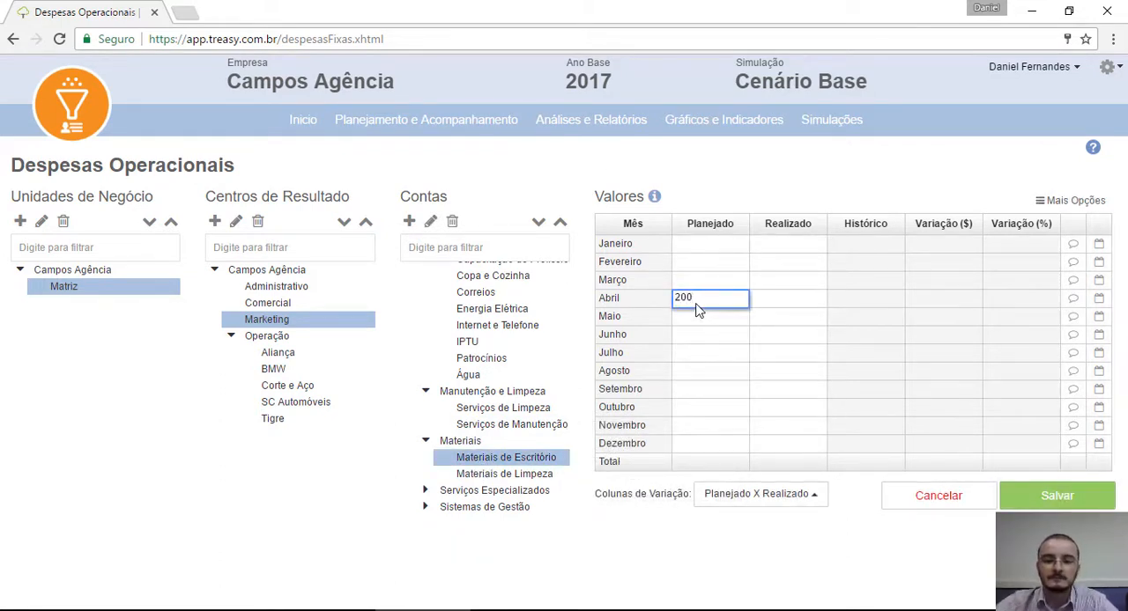
{"action": "left_click", "coordinate": [708, 341]}
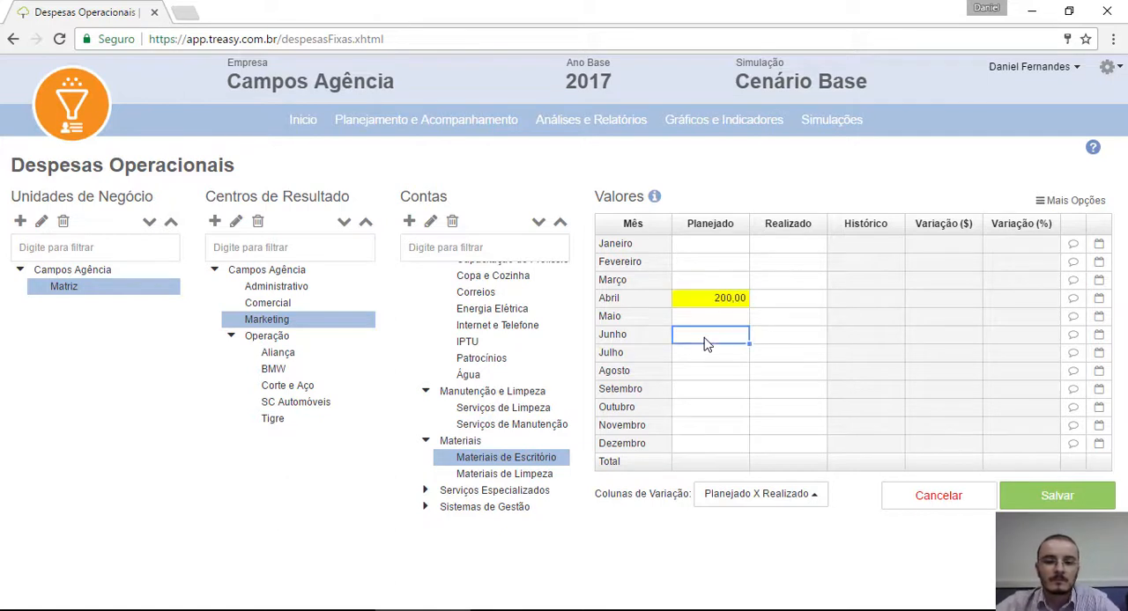
{"action": "left_click", "coordinate": [1031, 501]}
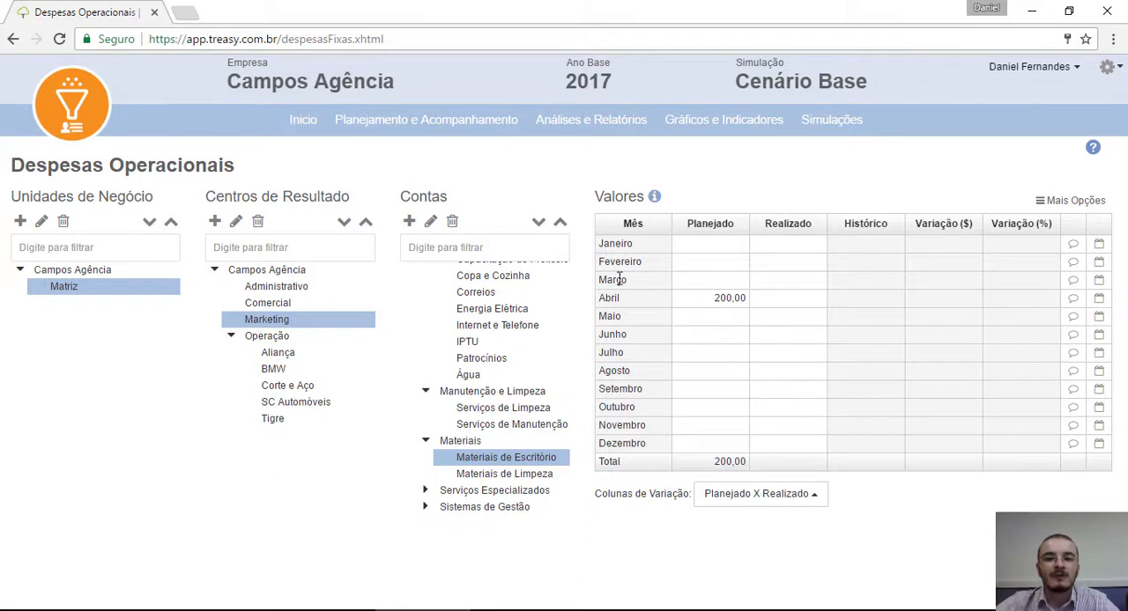
Step: Open the Gastos com Pessoal planning and bring up its default values definition
{"action": "mouse_move", "coordinate": [445, 115]}
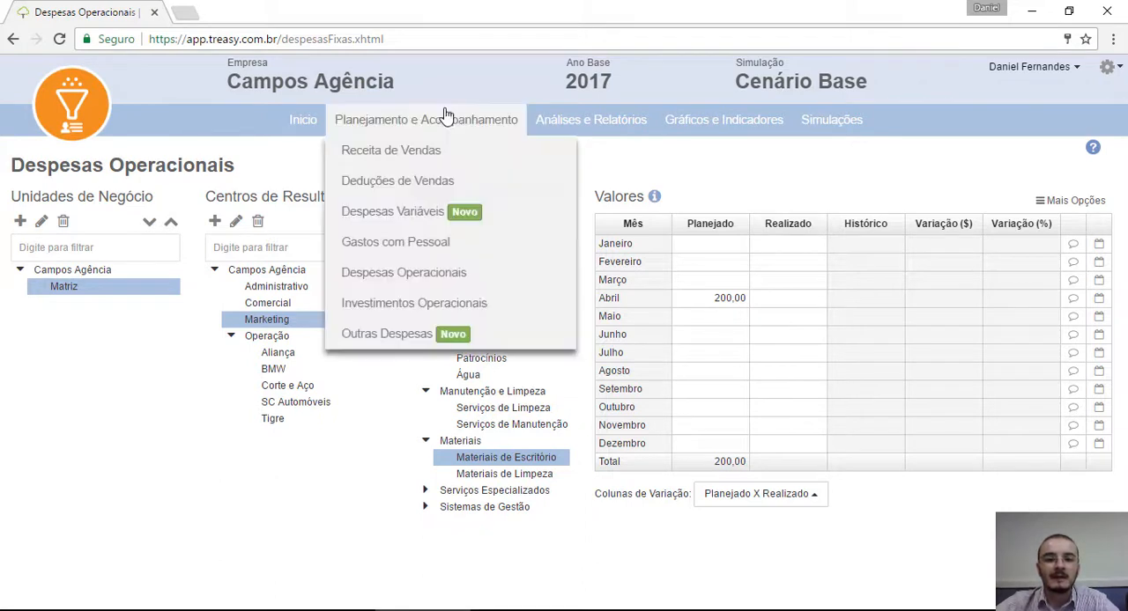
{"action": "left_click", "coordinate": [432, 251]}
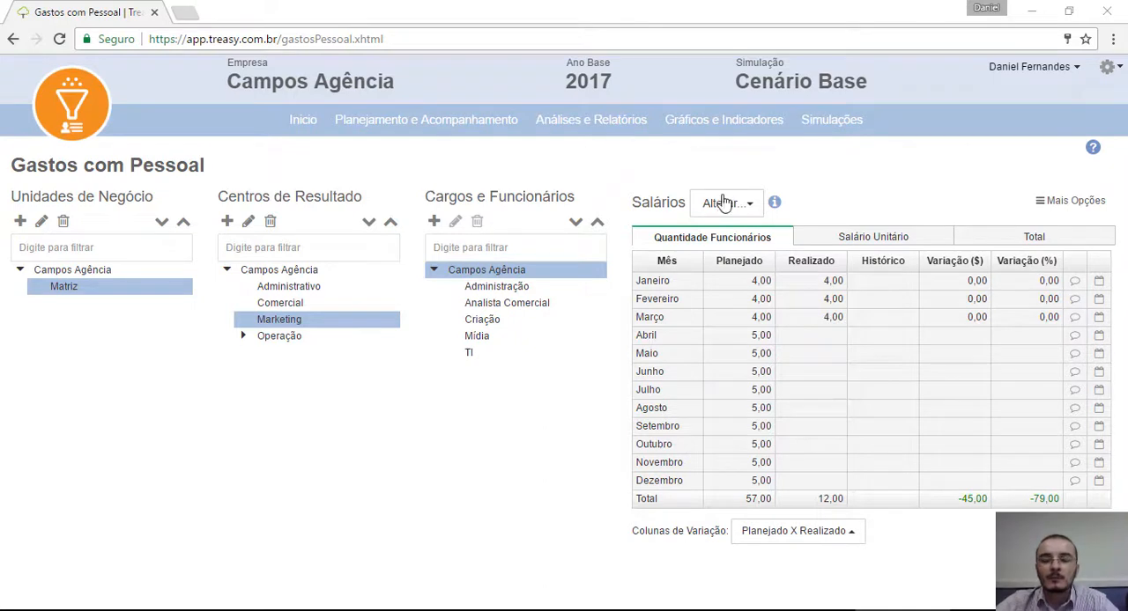
{"action": "left_click", "coordinate": [1075, 210]}
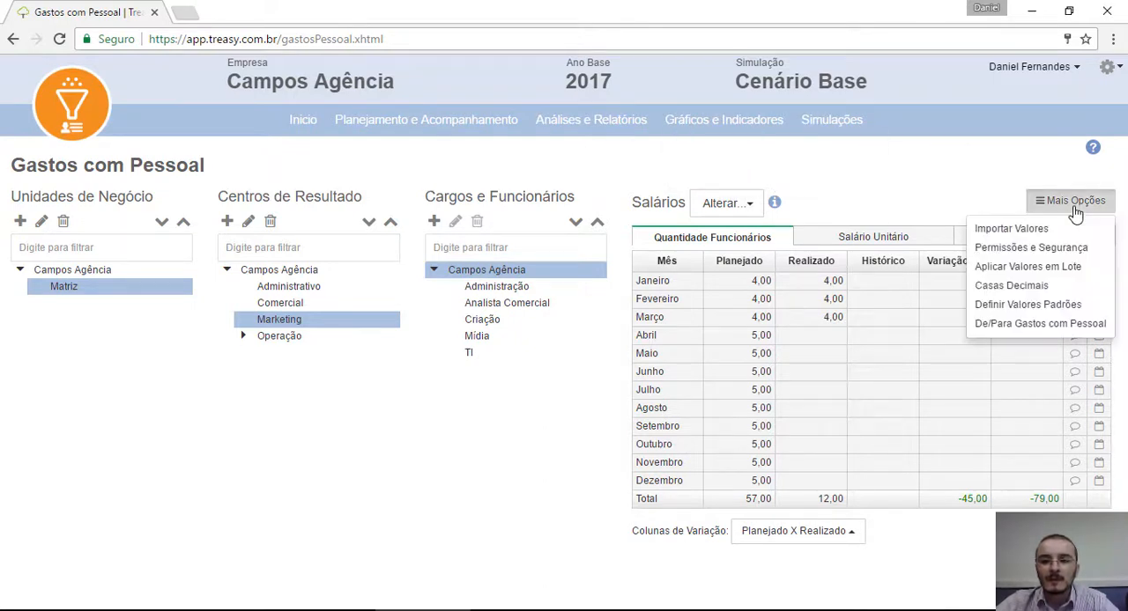
{"action": "left_click", "coordinate": [1029, 306]}
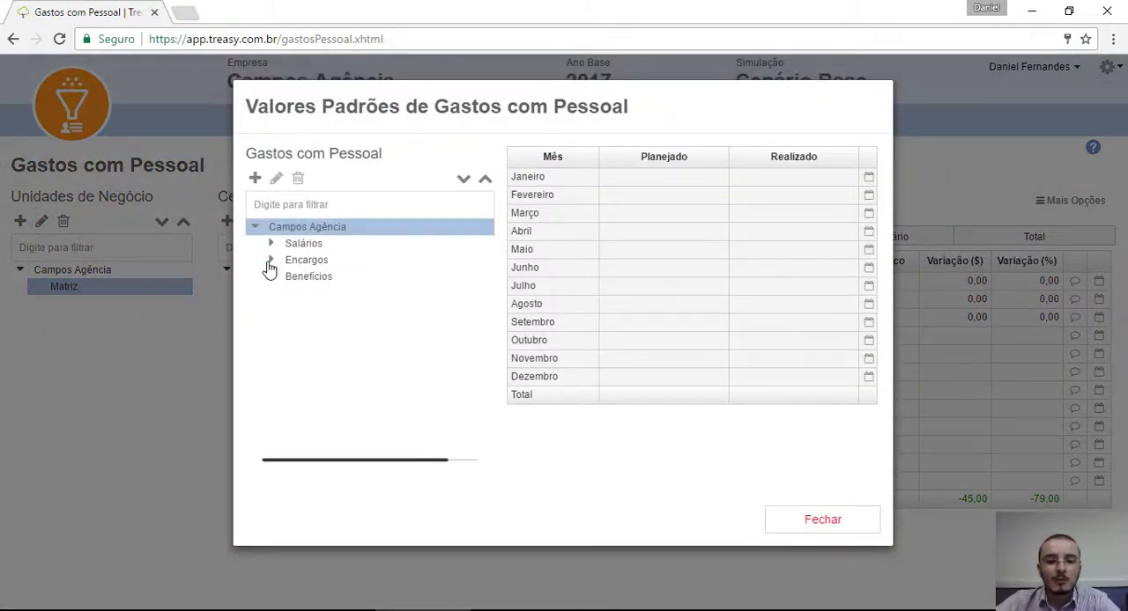
Step: Expand Encargos, Benefícios and FGTS, examine the monthly default values of the FGTS charge, and close the default values
{"action": "left_click", "coordinate": [270, 261]}
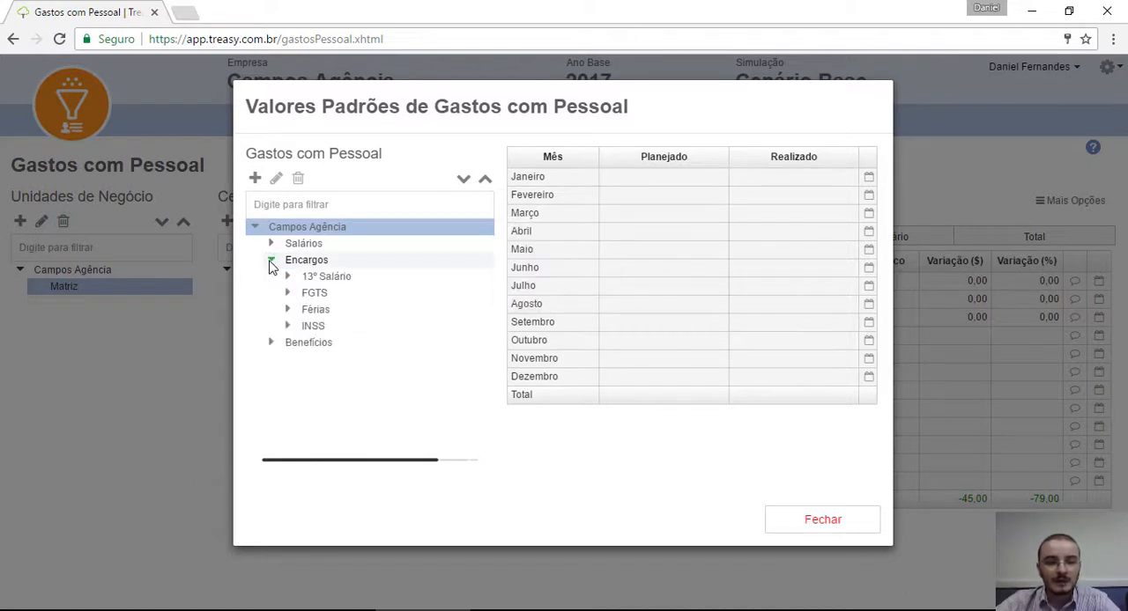
{"action": "left_click", "coordinate": [271, 343]}
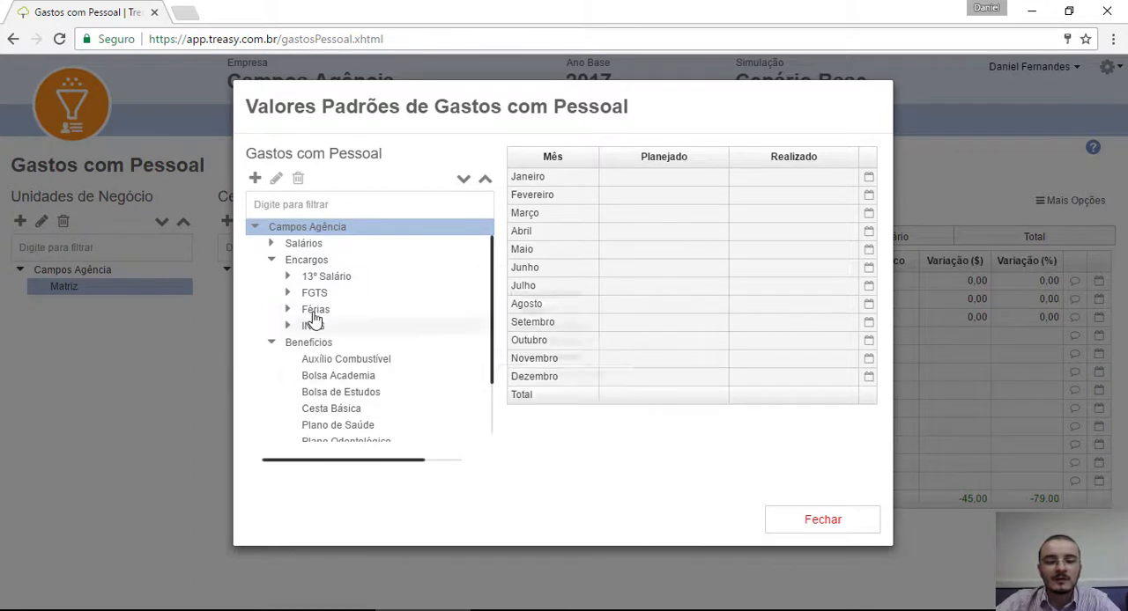
{"action": "left_click", "coordinate": [288, 293]}
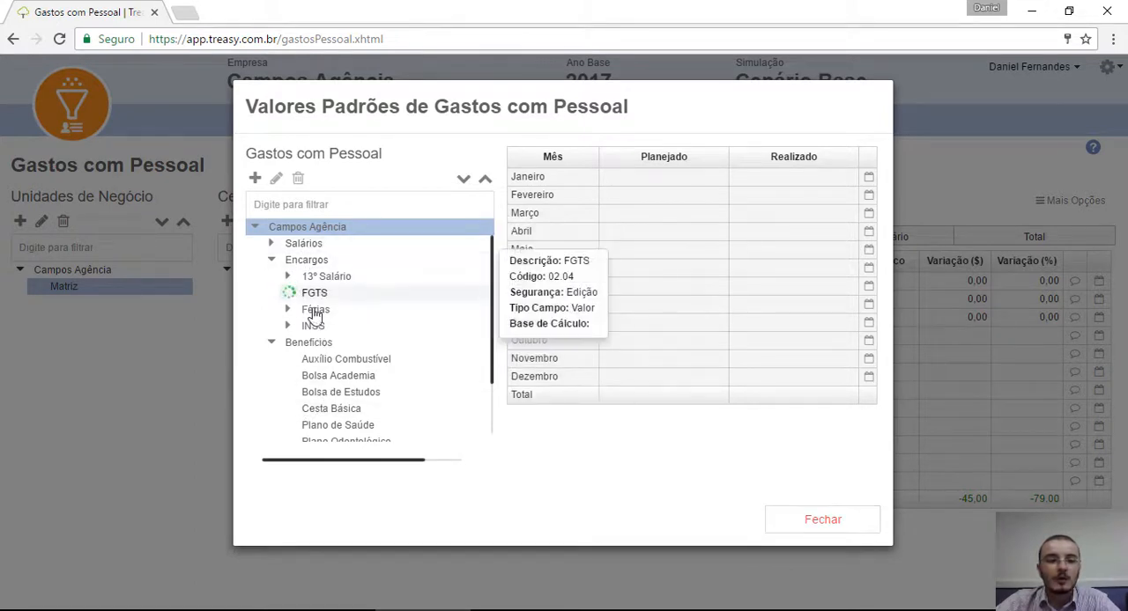
{"action": "left_click", "coordinate": [335, 314]}
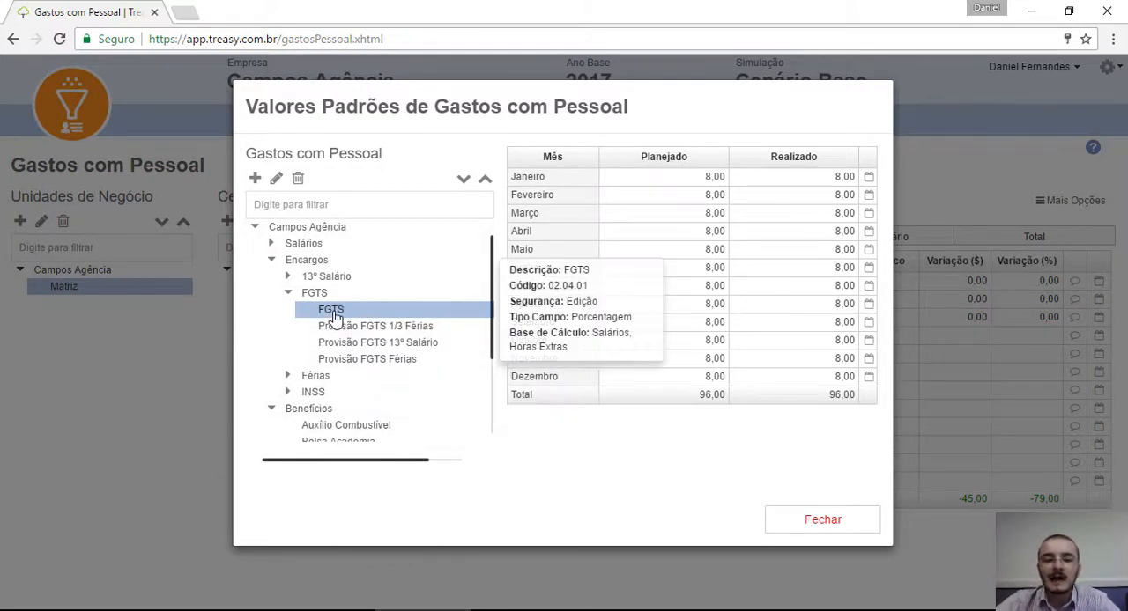
{"action": "scroll", "coordinate": [333, 317], "scroll_direction": "down", "scroll_amount": 3}
{"action": "scroll", "coordinate": [333, 317], "scroll_direction": "up", "scroll_amount": 3}
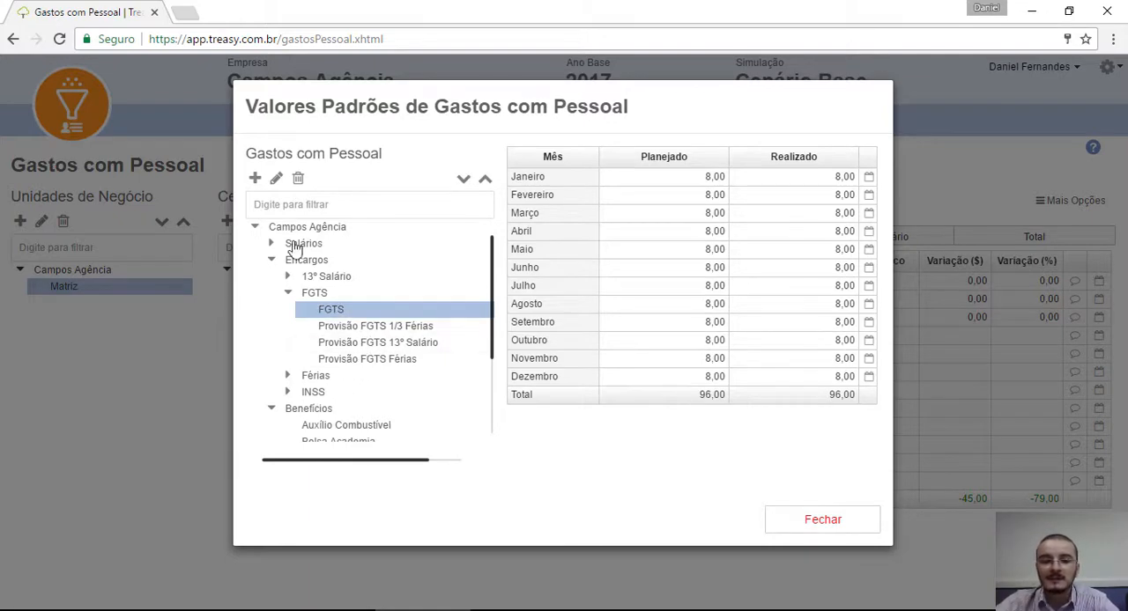
{"action": "left_click", "coordinate": [861, 527]}
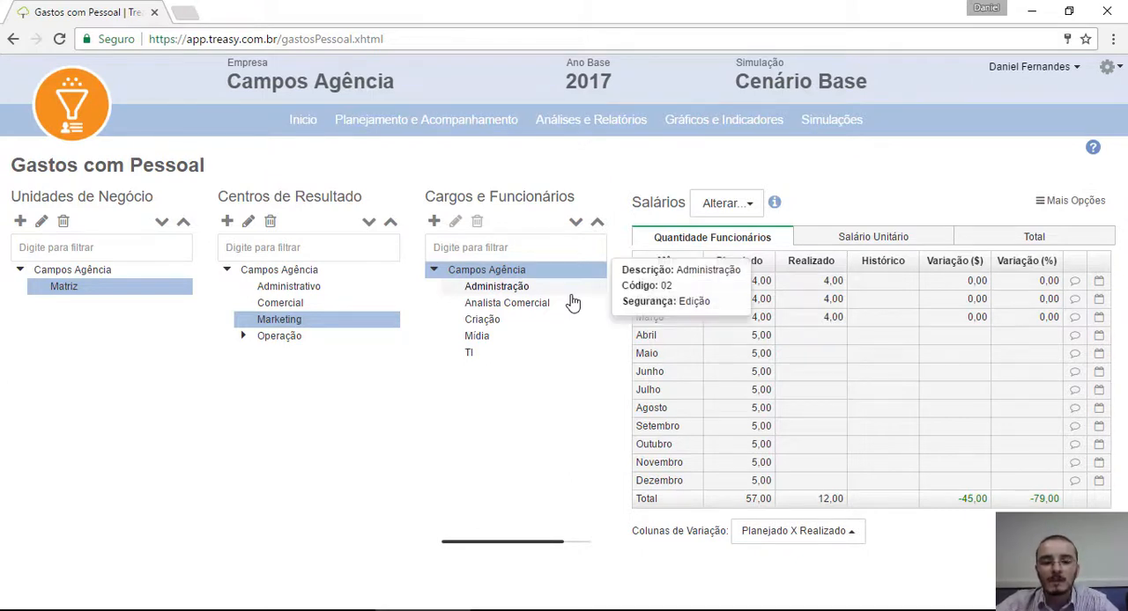
Step: Plan 1 employee per month from Abril to Dezembro for the Criação role in the SC Automóveis result centre
{"action": "left_click", "coordinate": [244, 336]}
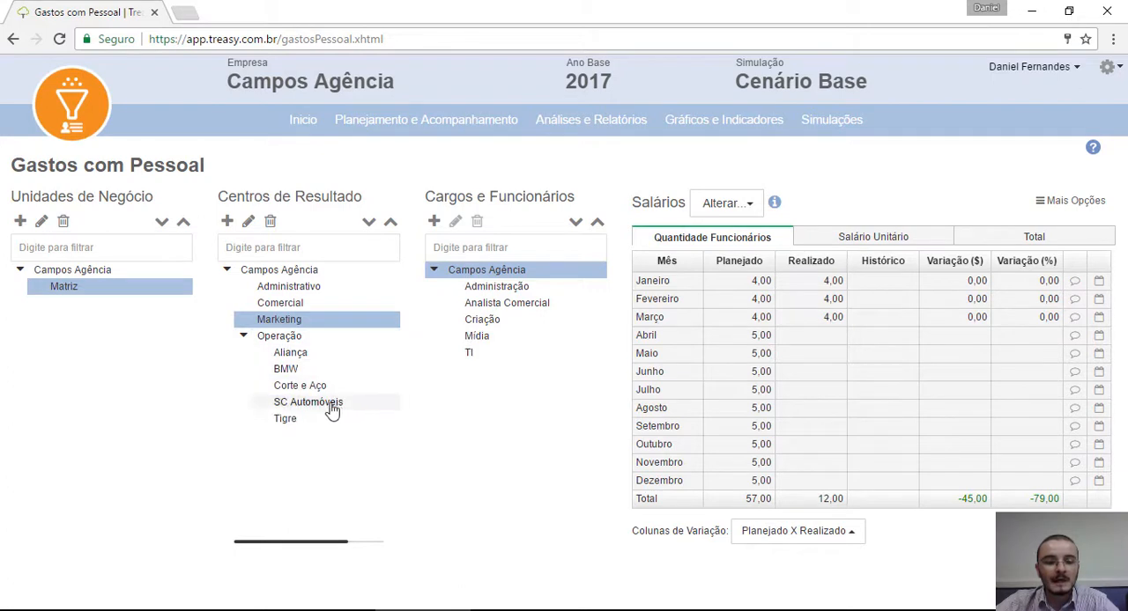
{"action": "left_click", "coordinate": [329, 409]}
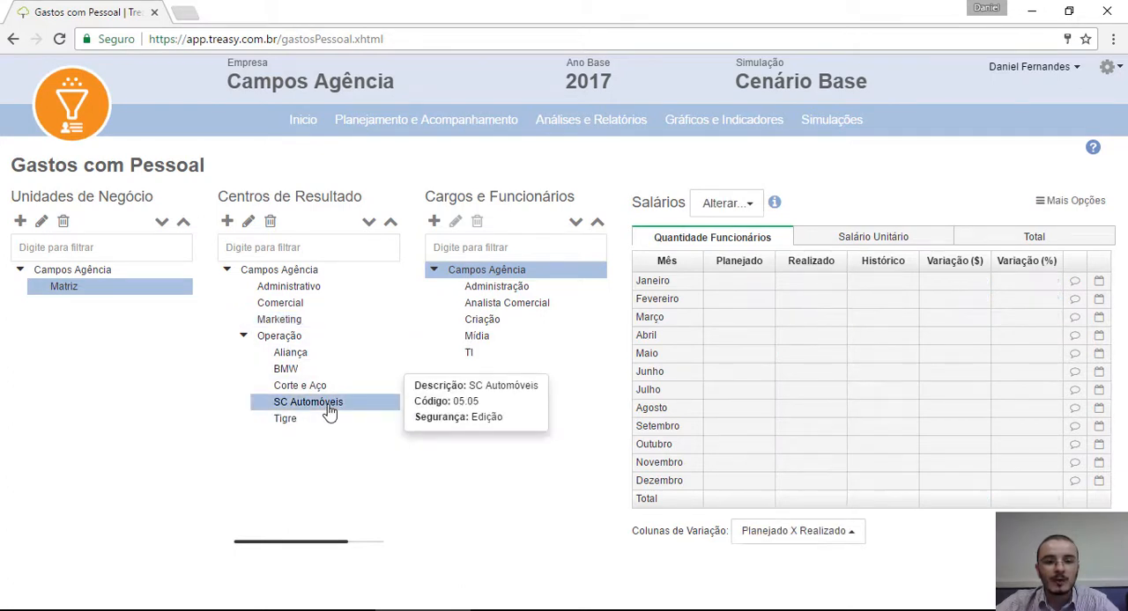
{"action": "left_click", "coordinate": [485, 323]}
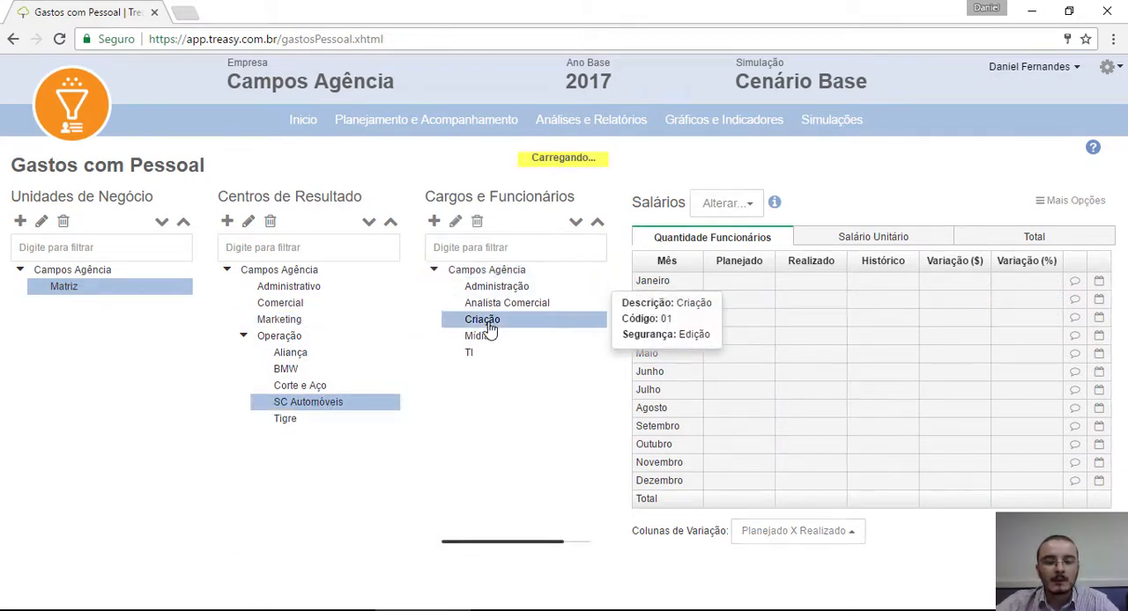
{"action": "left_click", "coordinate": [731, 340]}
{"action": "type", "text": "1"}
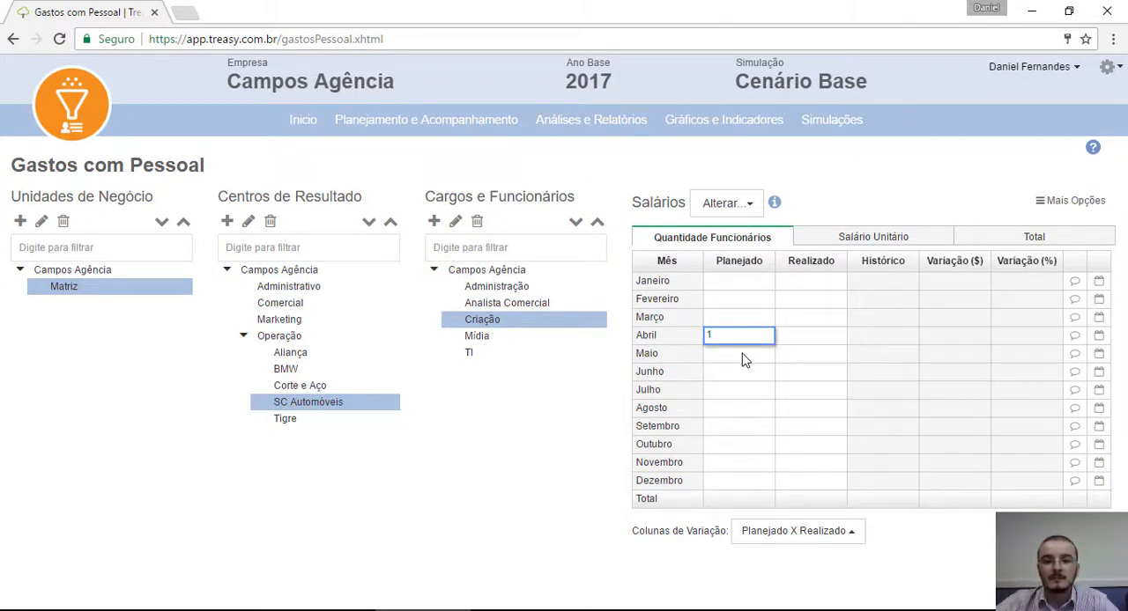
{"action": "key", "text": "Return"}
{"action": "left_click", "coordinate": [744, 338]}
{"action": "left_click_drag", "start_coordinate": [773, 345], "coordinate": [768, 488]}
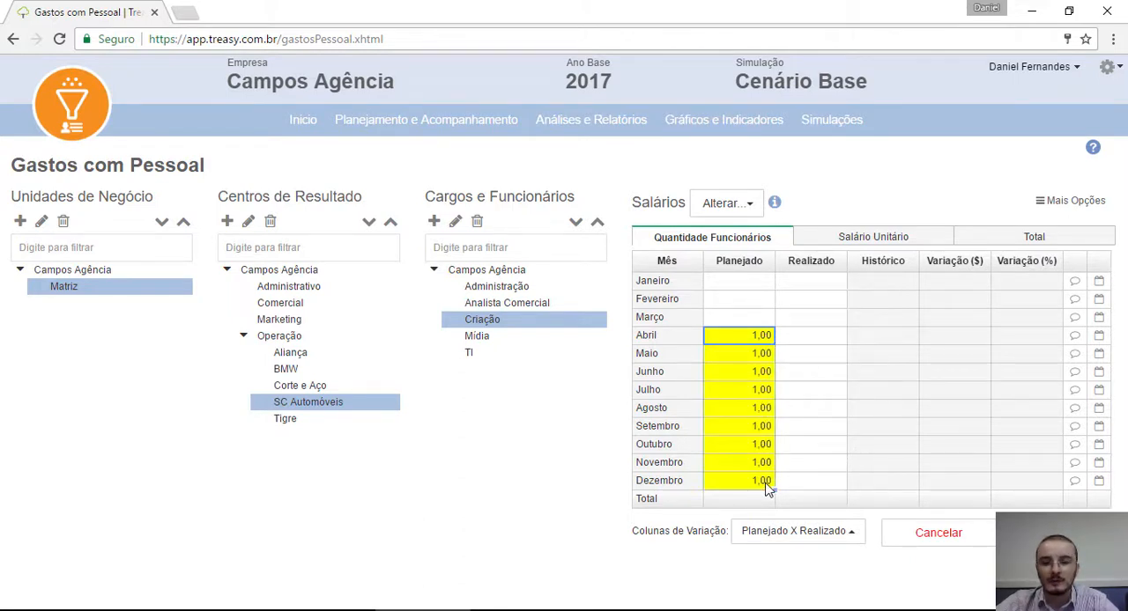
Step: Plan a unit salary of 3500 from Abril to Dezembro for the Criação role and save the values
{"action": "left_click", "coordinate": [870, 242]}
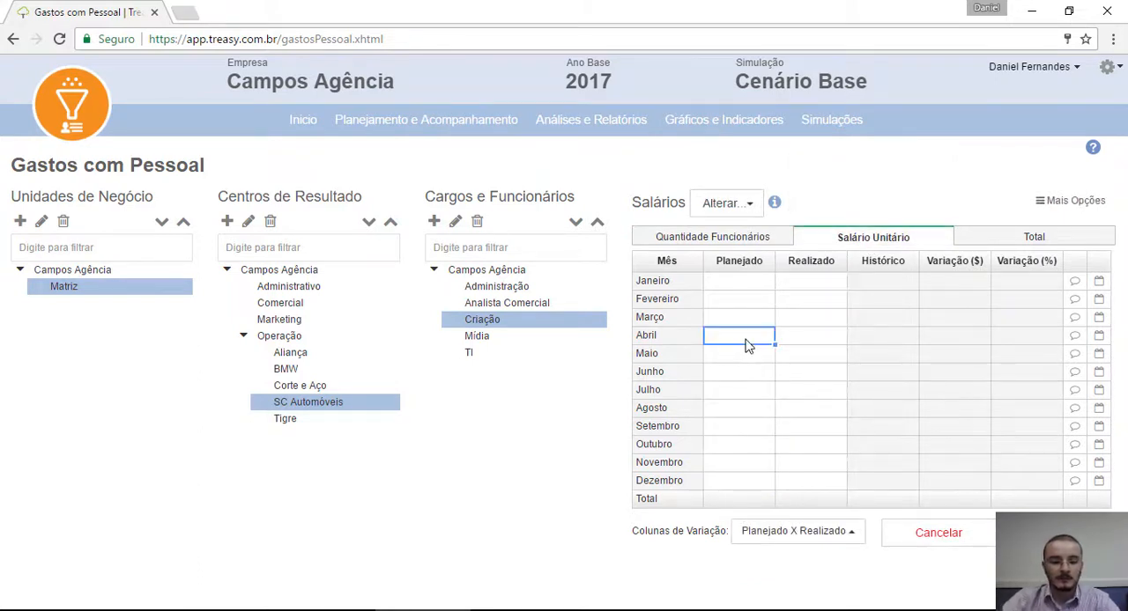
{"action": "type", "text": "3500"}
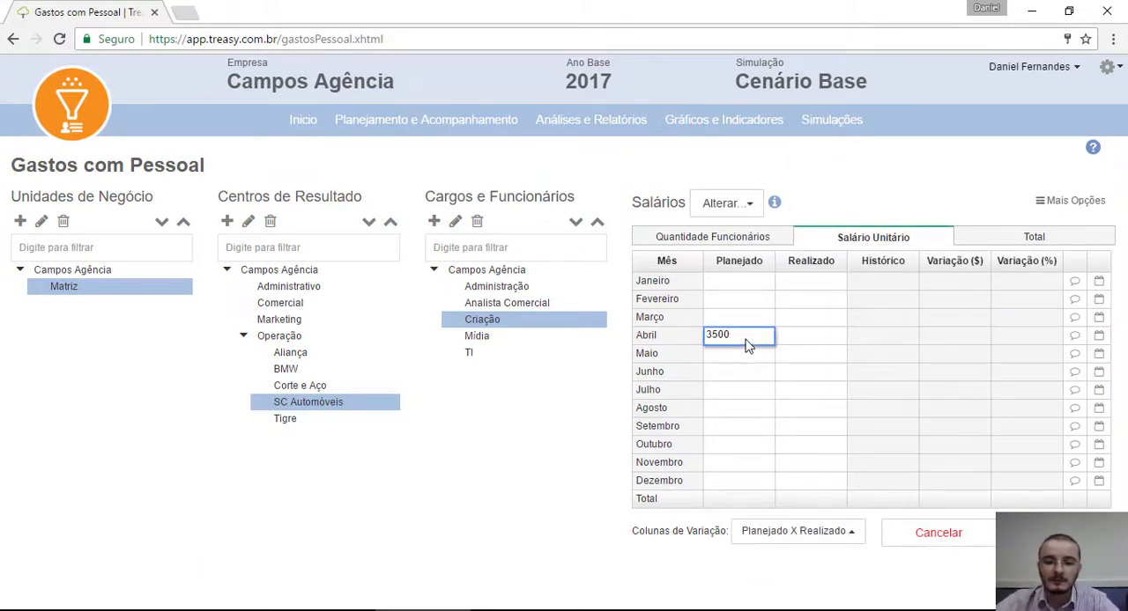
{"action": "key", "text": "Return"}
{"action": "left_click", "coordinate": [760, 340]}
{"action": "left_click_drag", "start_coordinate": [774, 344], "coordinate": [773, 486]}
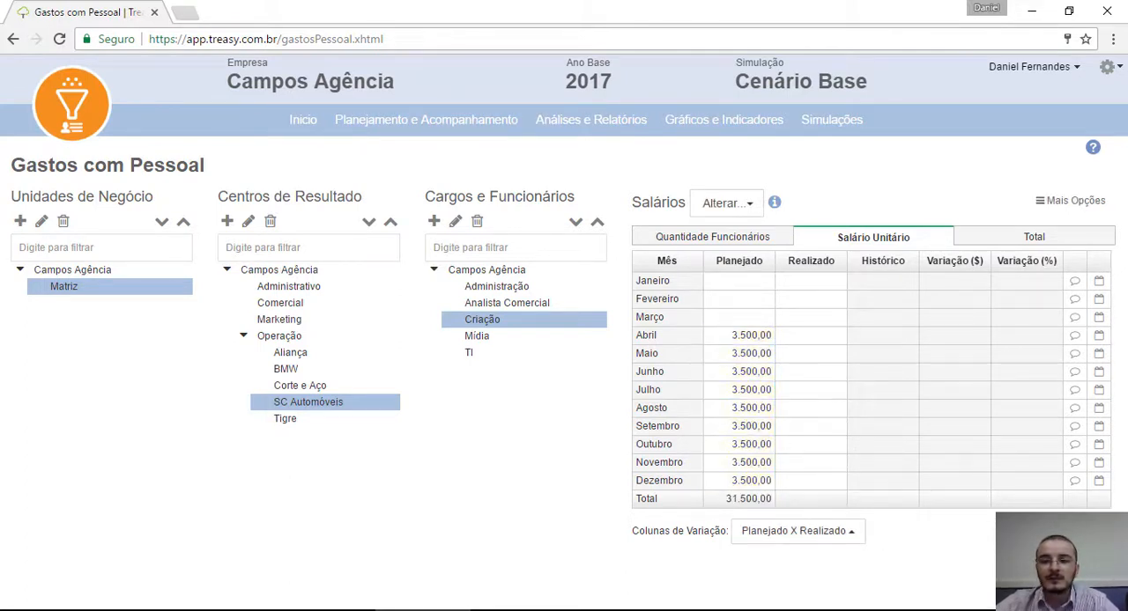
Step: View the planned totals of all Encargos and of FGTS for the Criação role in SC Automóveis
{"action": "left_click", "coordinate": [711, 203]}
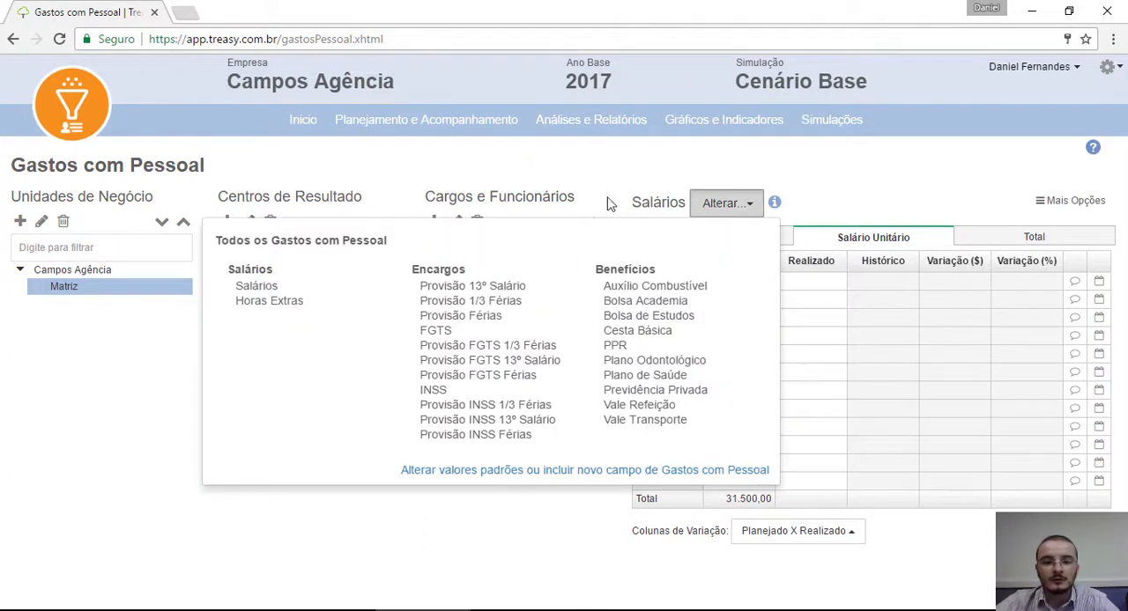
{"action": "left_click", "coordinate": [456, 269]}
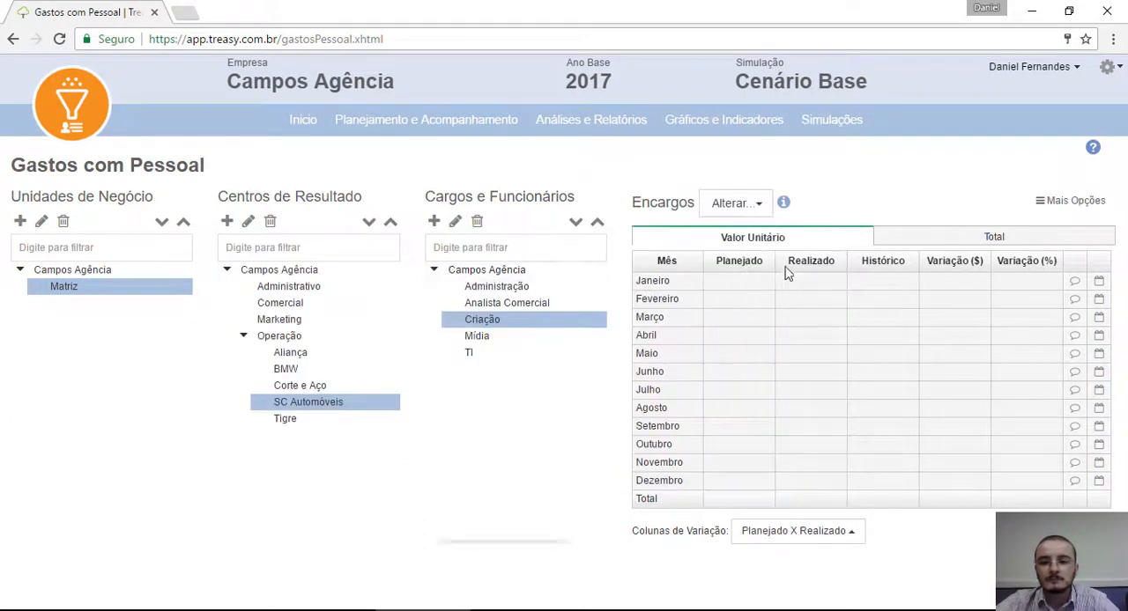
{"action": "left_click", "coordinate": [896, 237]}
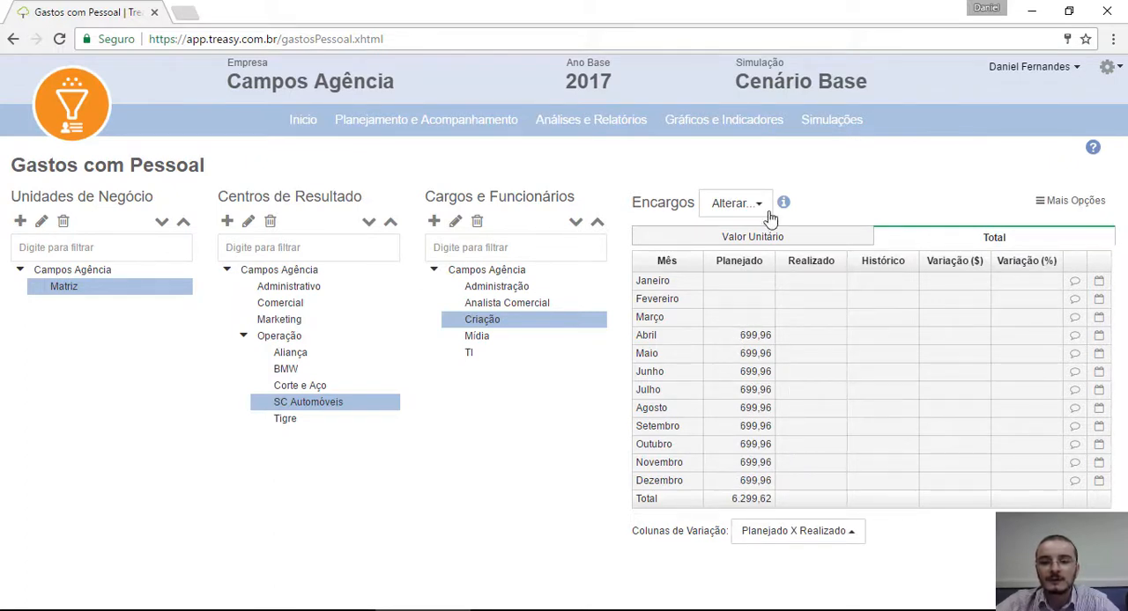
{"action": "left_click", "coordinate": [740, 211]}
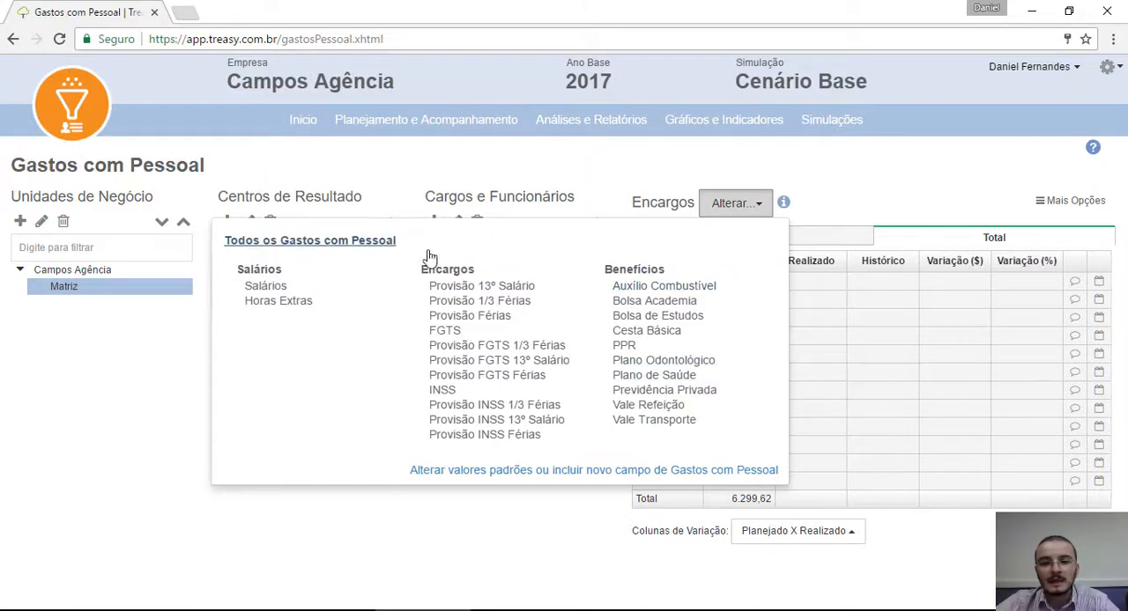
{"action": "left_click", "coordinate": [444, 331]}
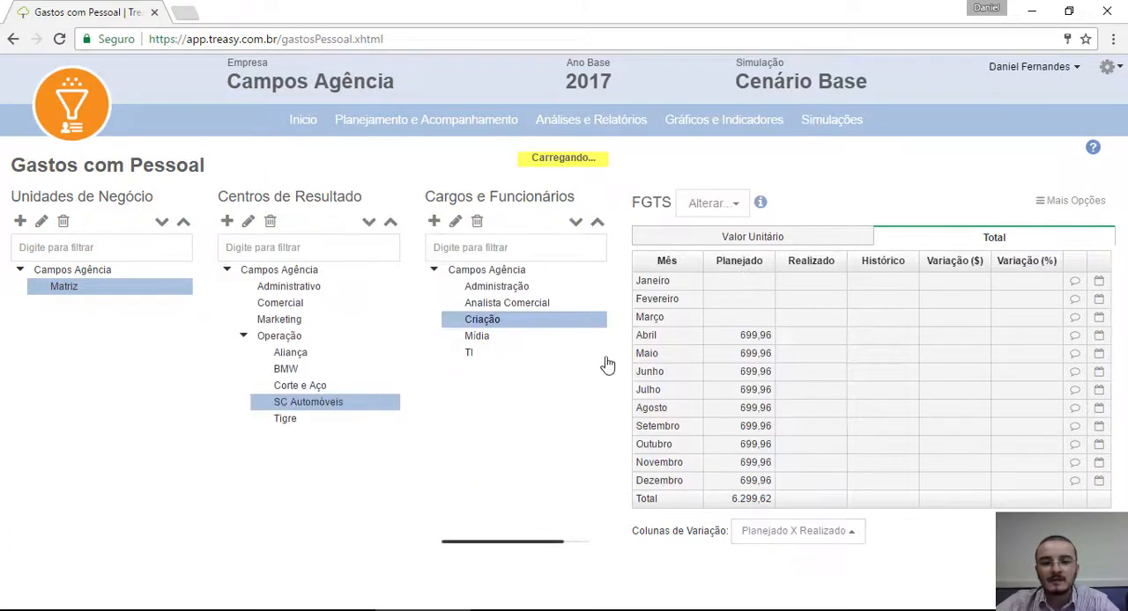
{"action": "left_click", "coordinate": [955, 240]}
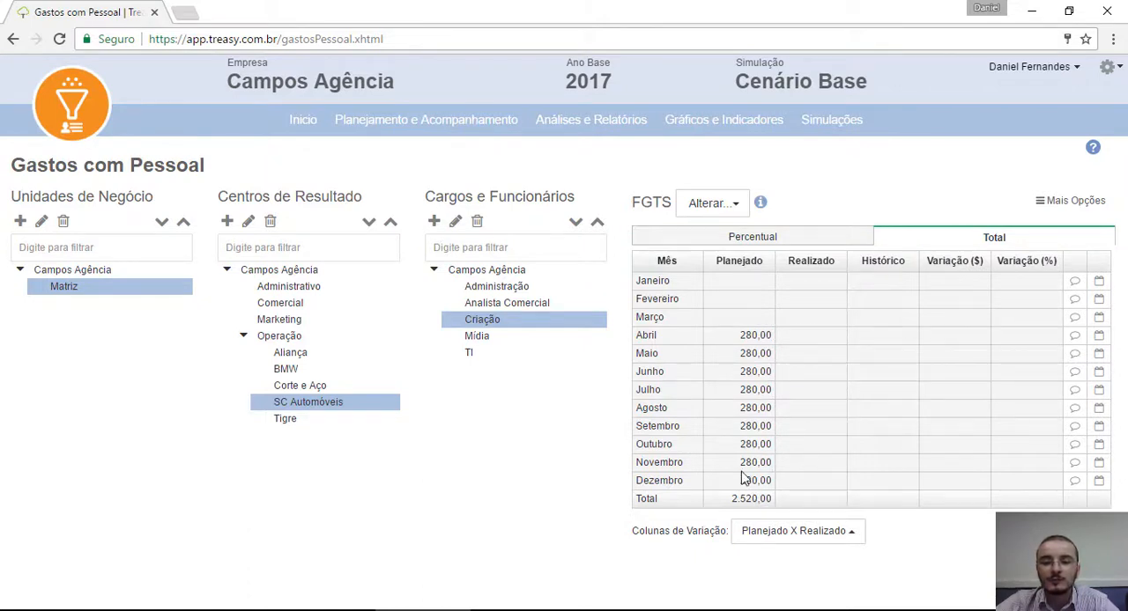
Step: View the planned totals of Todos os Gastos com Pessoal for the Criação role
{"action": "left_click", "coordinate": [712, 205]}
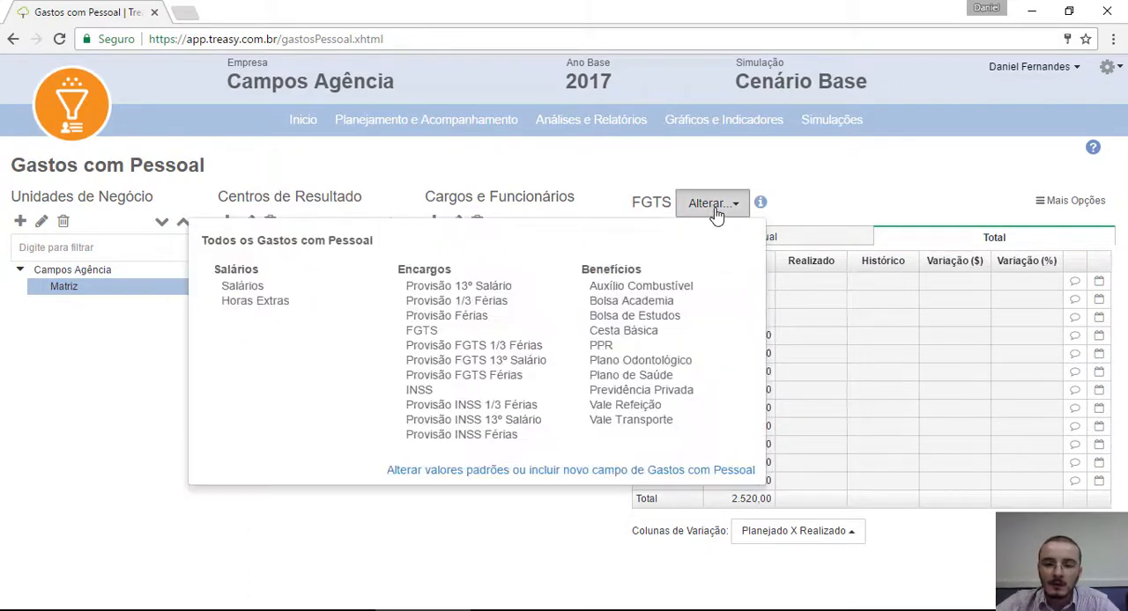
{"action": "left_click", "coordinate": [301, 243]}
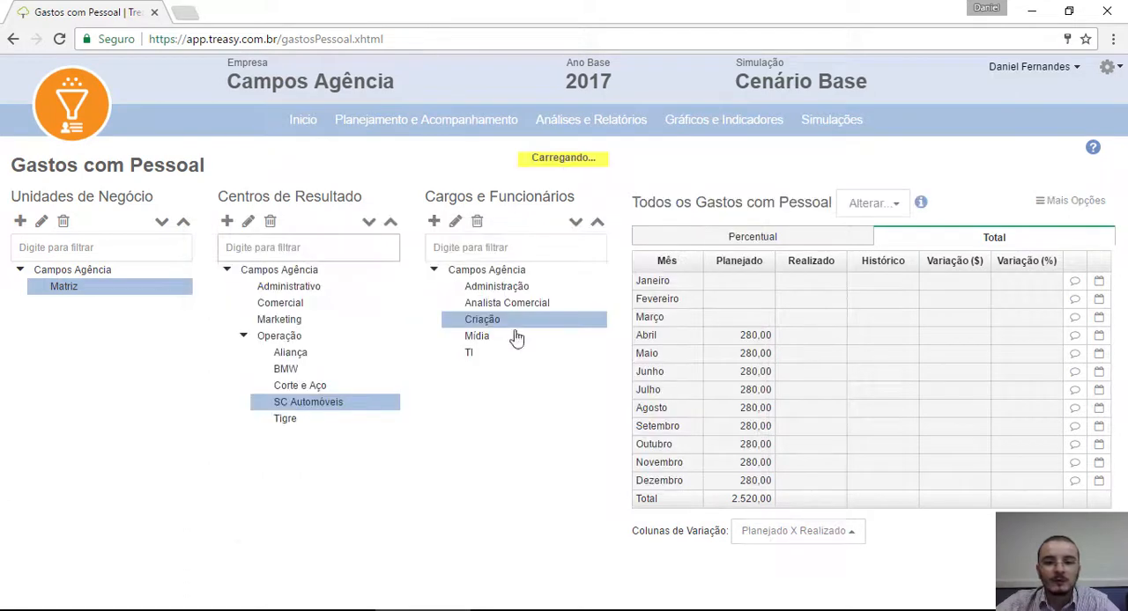
{"action": "left_click", "coordinate": [954, 244]}
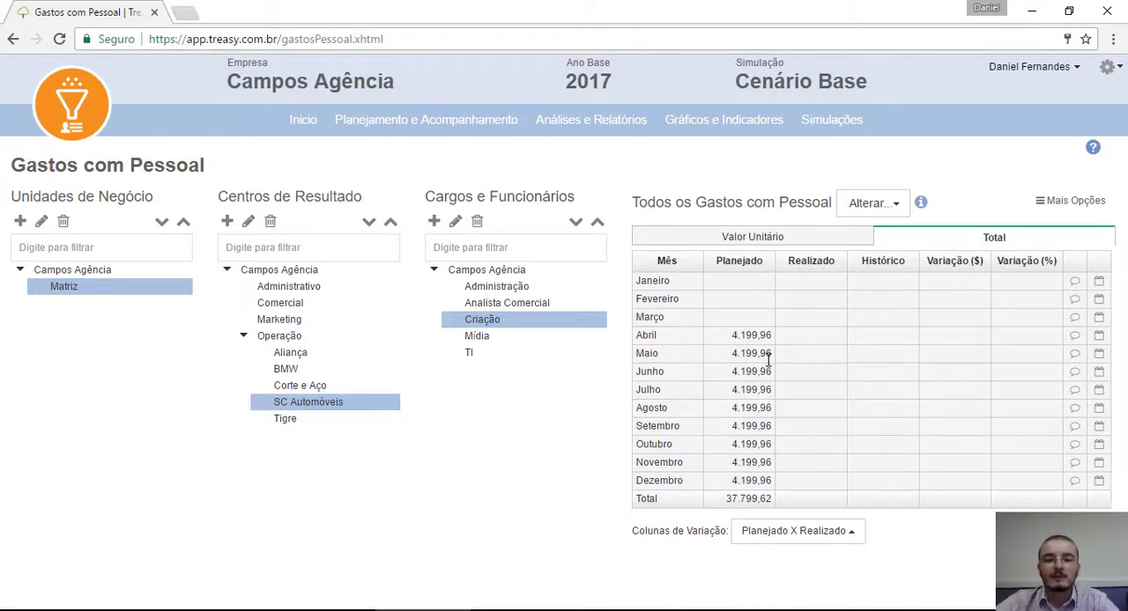
Step: Open the Investimentos Operacionais planning and start a new investment described as Computador with code 01
{"action": "mouse_move", "coordinate": [440, 125]}
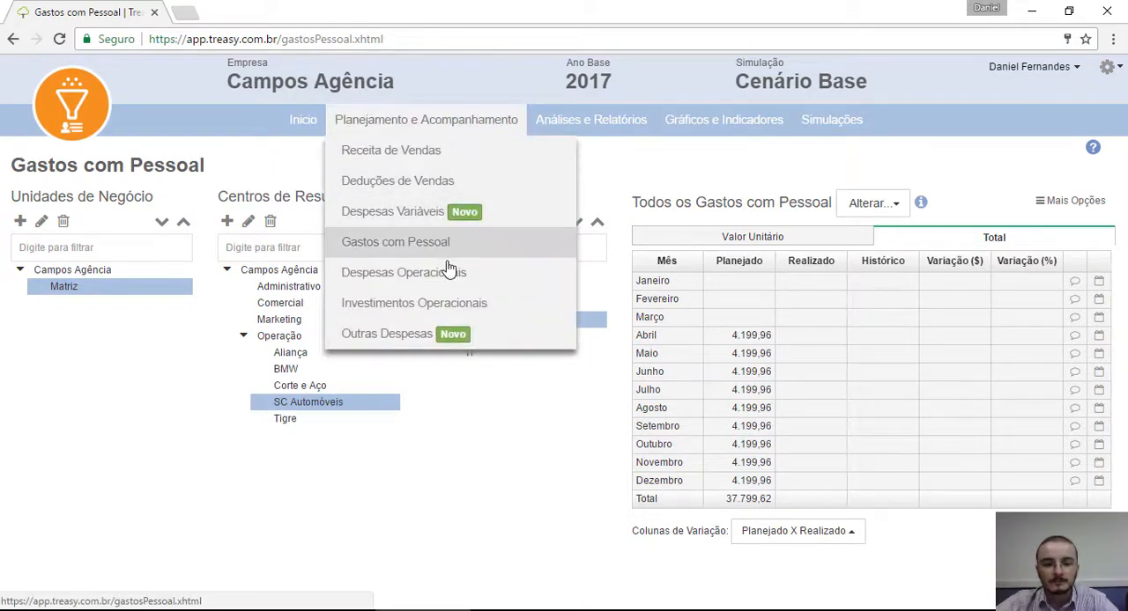
{"action": "left_click", "coordinate": [465, 303]}
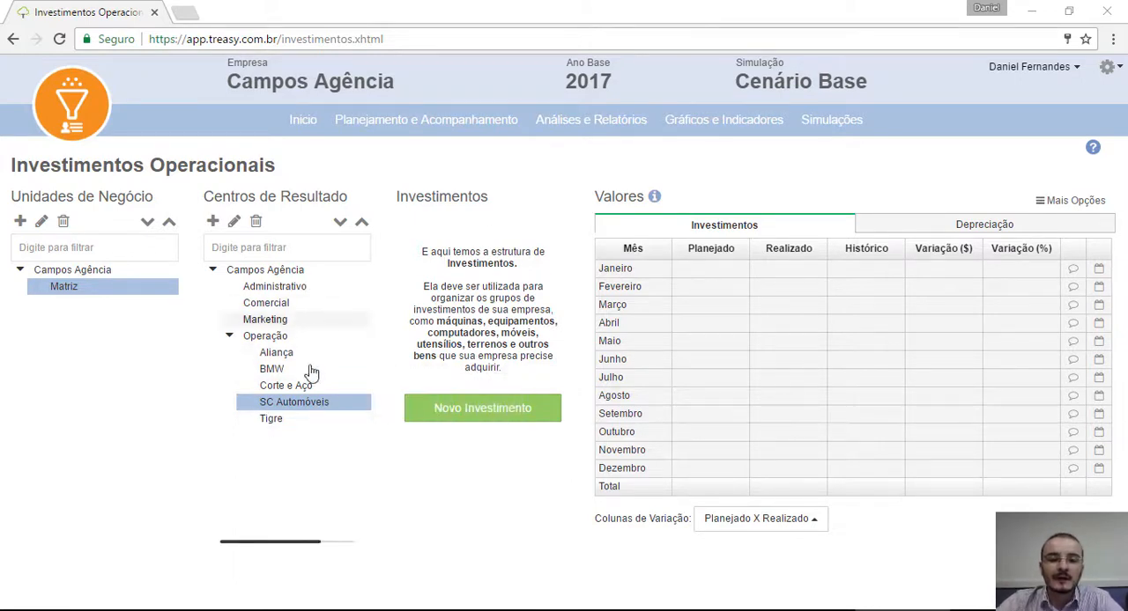
{"action": "left_click", "coordinate": [527, 411]}
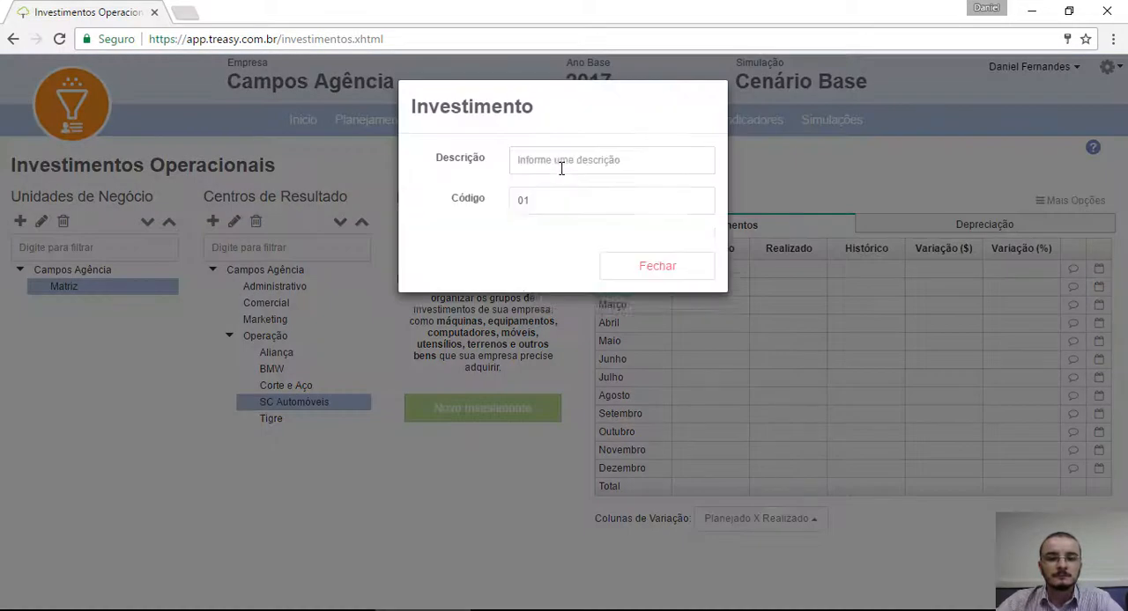
{"action": "left_click", "coordinate": [576, 168]}
{"action": "type", "text": "Computa"}
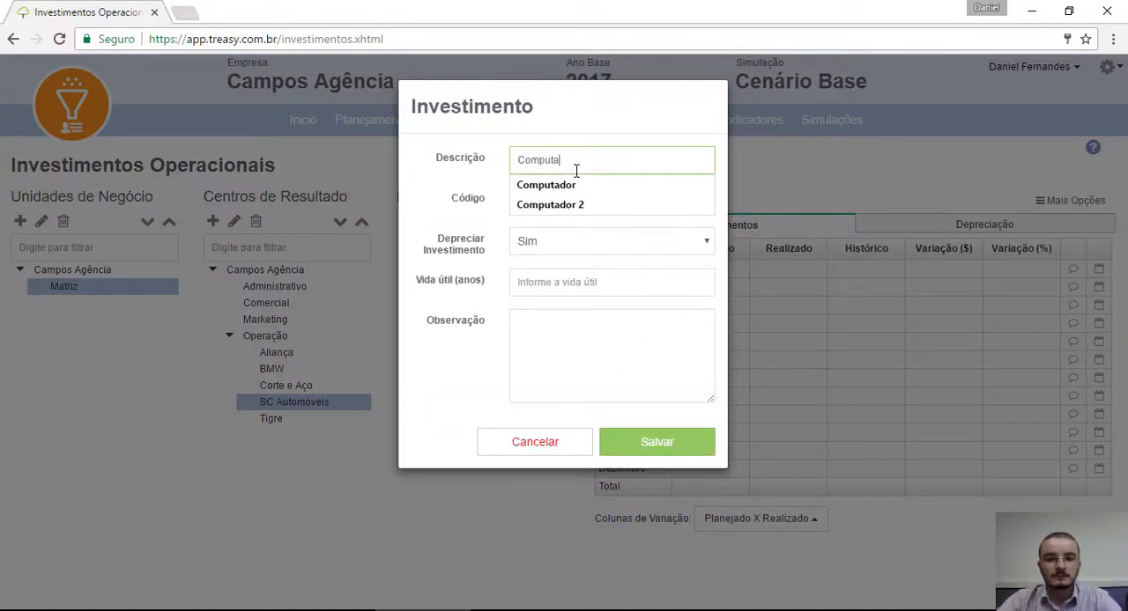
{"action": "type", "text": "dor"}
{"action": "key", "text": "Tab"}
{"action": "type", "text": "01"}
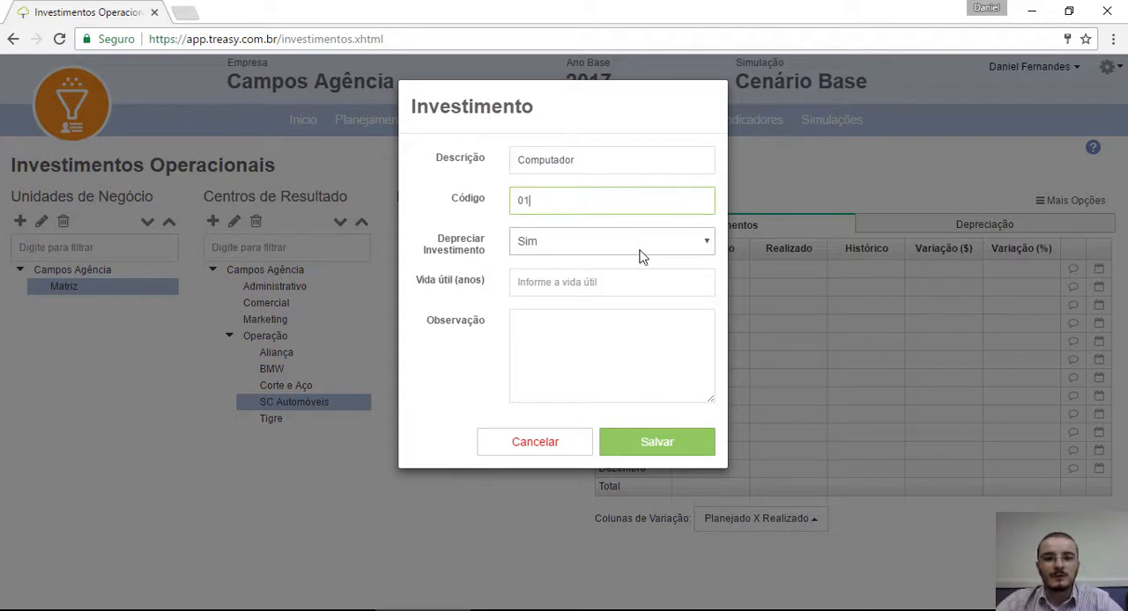
Step: Set the Computador investment to be depreciated (Sim) over a useful life of 5 years and save it
{"action": "left_click", "coordinate": [637, 250]}
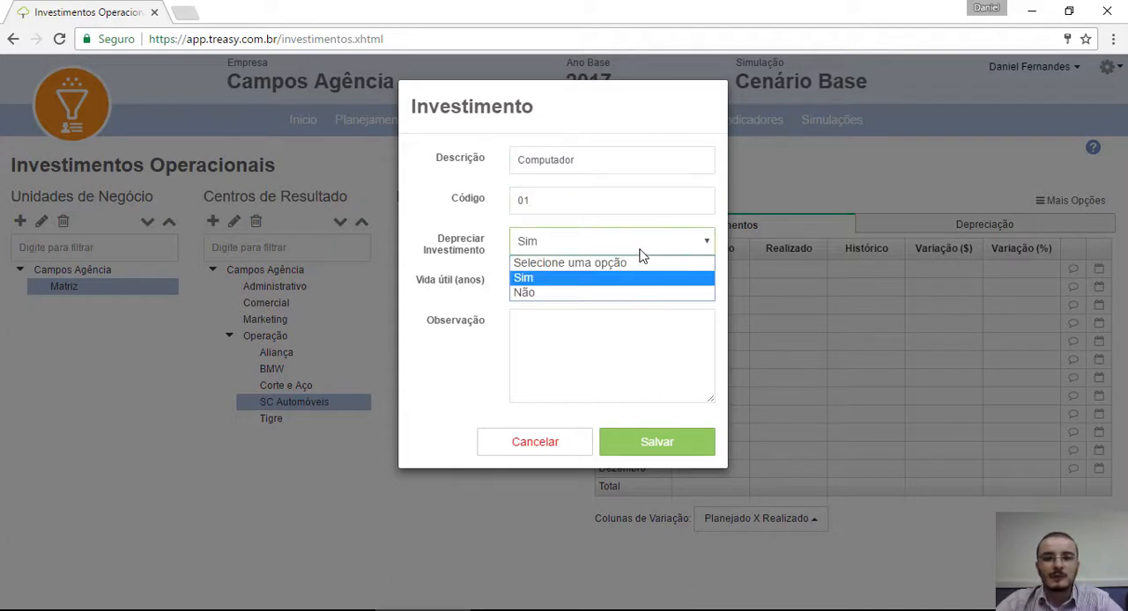
{"action": "left_click", "coordinate": [543, 279]}
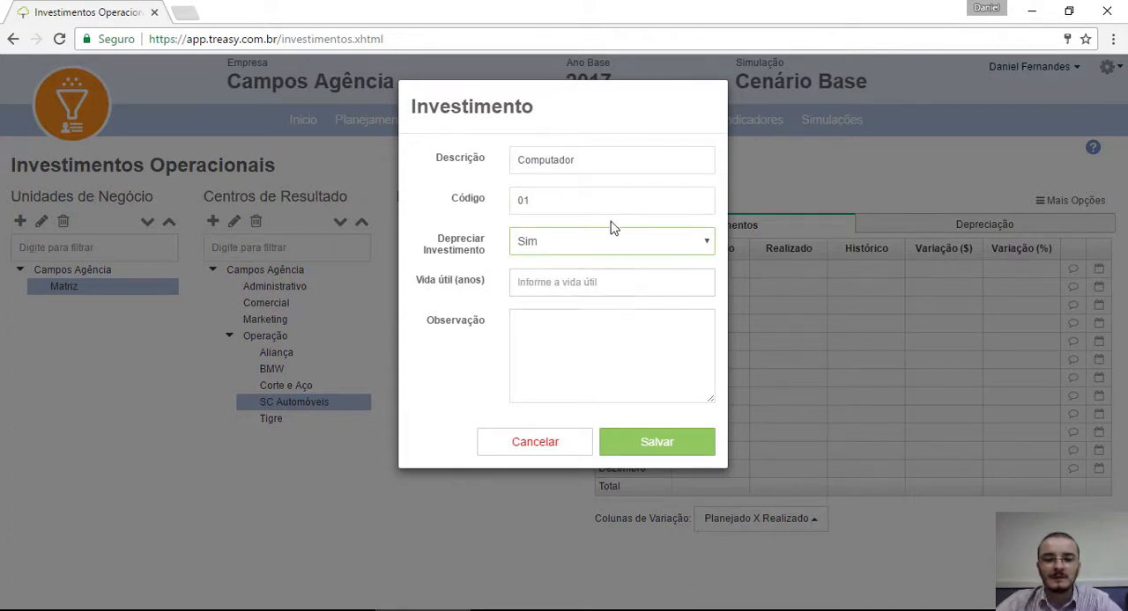
{"action": "left_click", "coordinate": [592, 280]}
{"action": "type", "text": "5"}
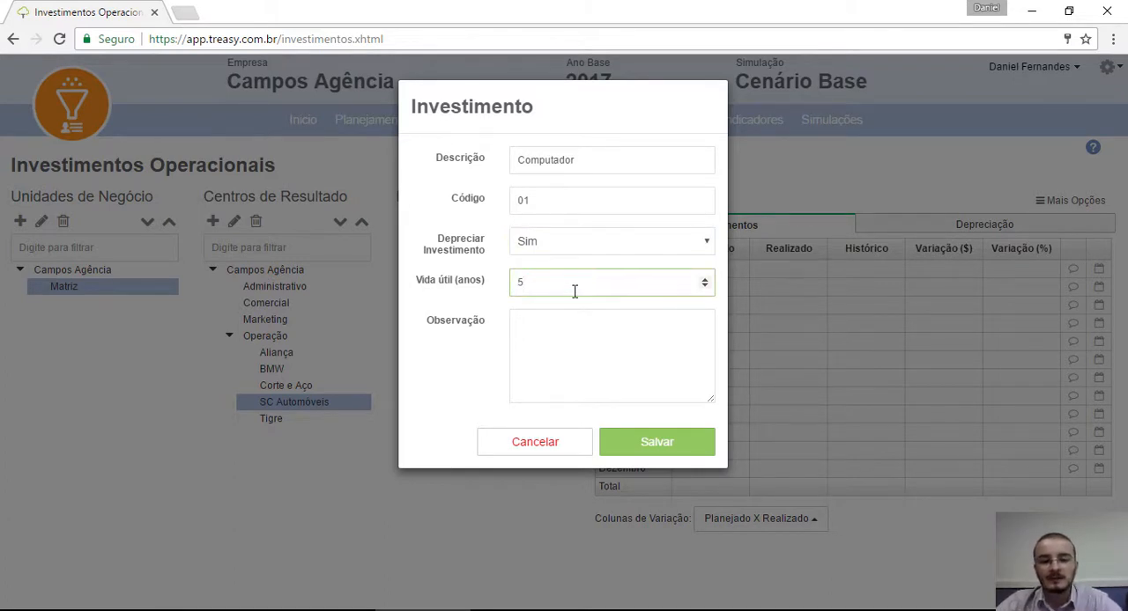
{"action": "left_click", "coordinate": [669, 369]}
{"action": "left_click", "coordinate": [650, 438]}
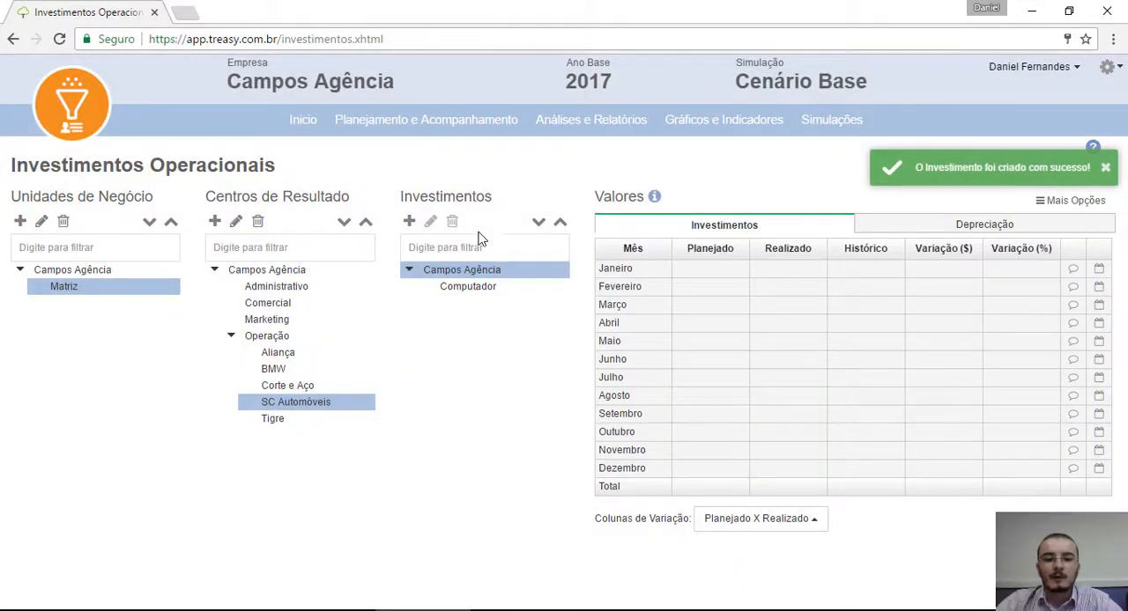
Step: Plan an investment of 3000 in Abril for Computador under SC Automóveis and save the values
{"action": "left_click", "coordinate": [474, 289]}
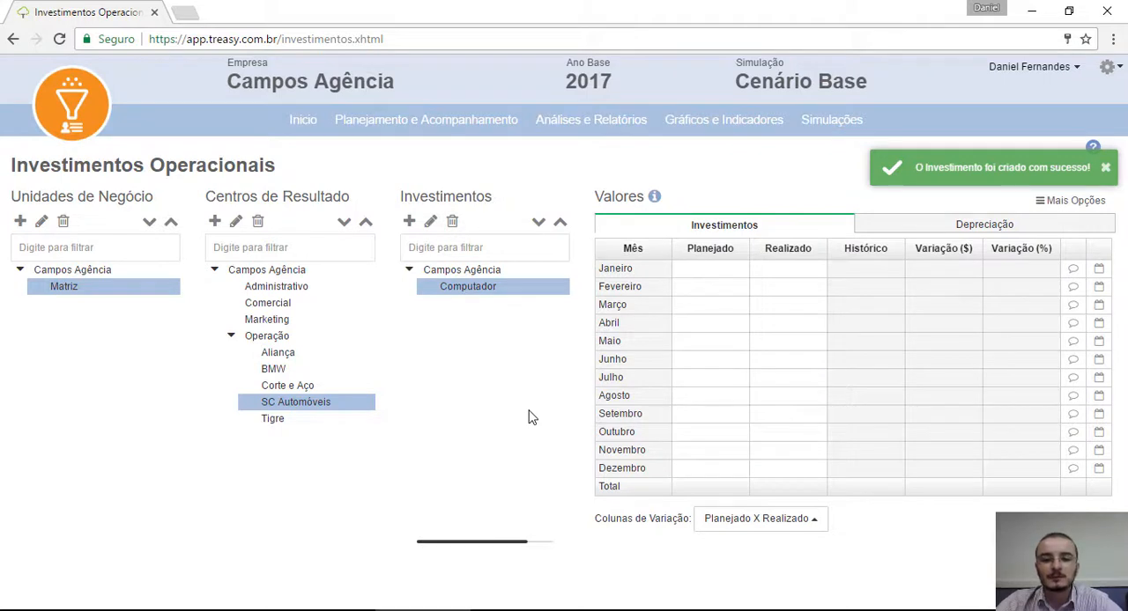
{"action": "left_click", "coordinate": [714, 325]}
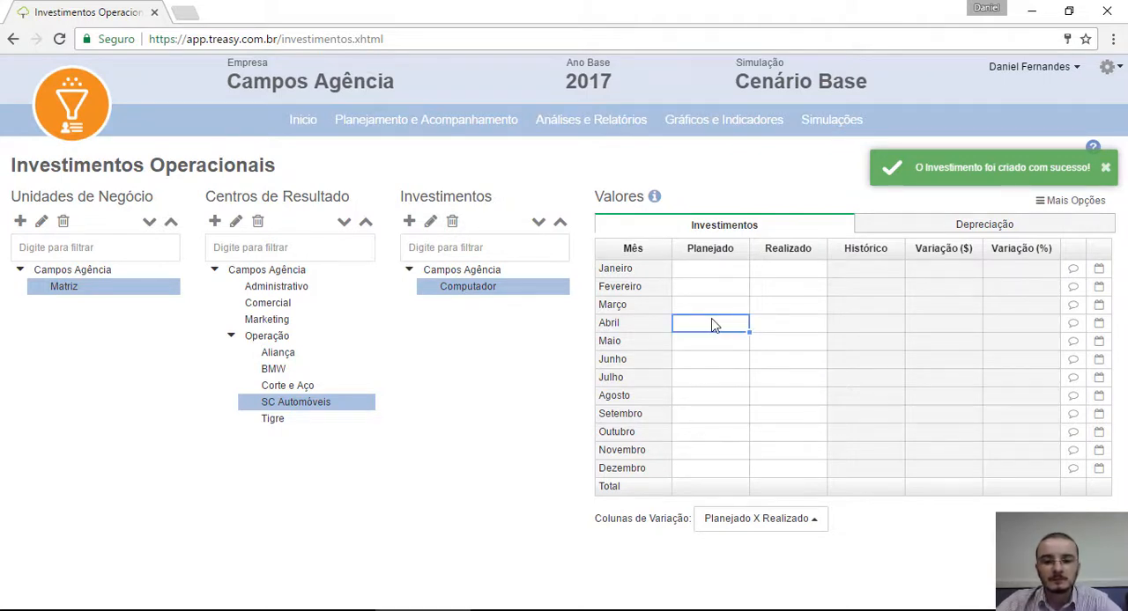
{"action": "type", "text": "3000"}
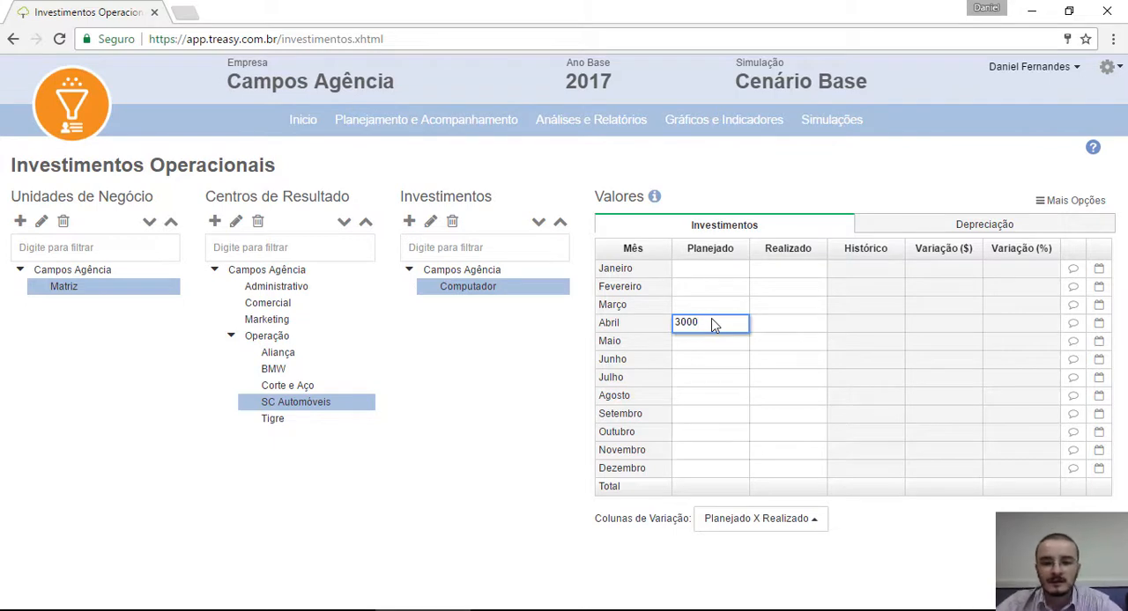
{"action": "left_click", "coordinate": [813, 379]}
{"action": "left_click", "coordinate": [1056, 521]}
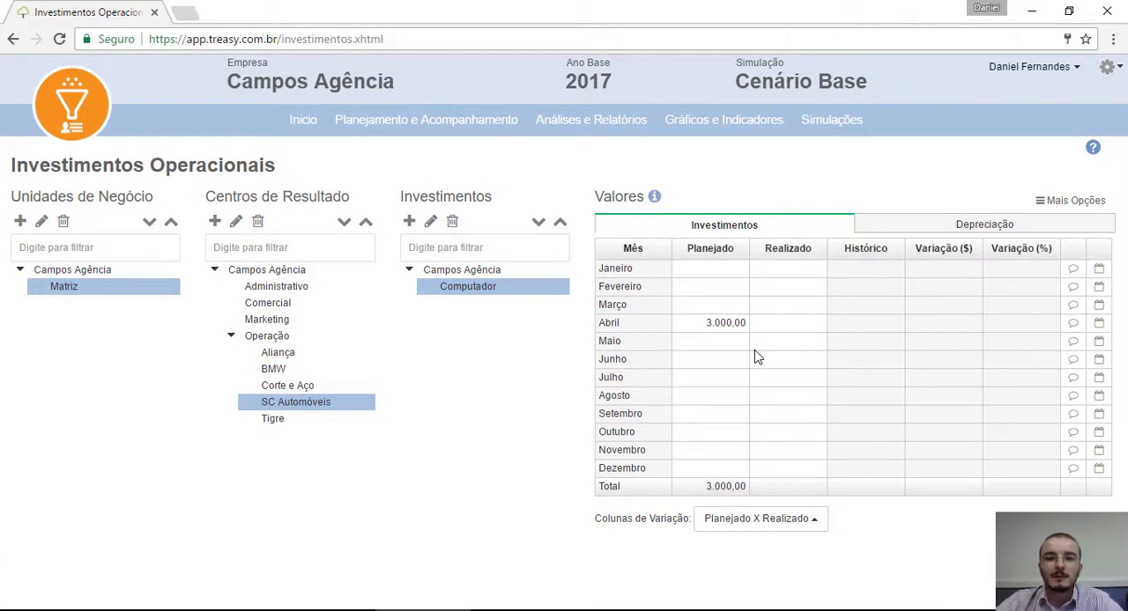
Step: View the planned monthly depreciation of Computador and open the Demonstrativo de Resultados report
{"action": "left_click", "coordinate": [916, 228]}
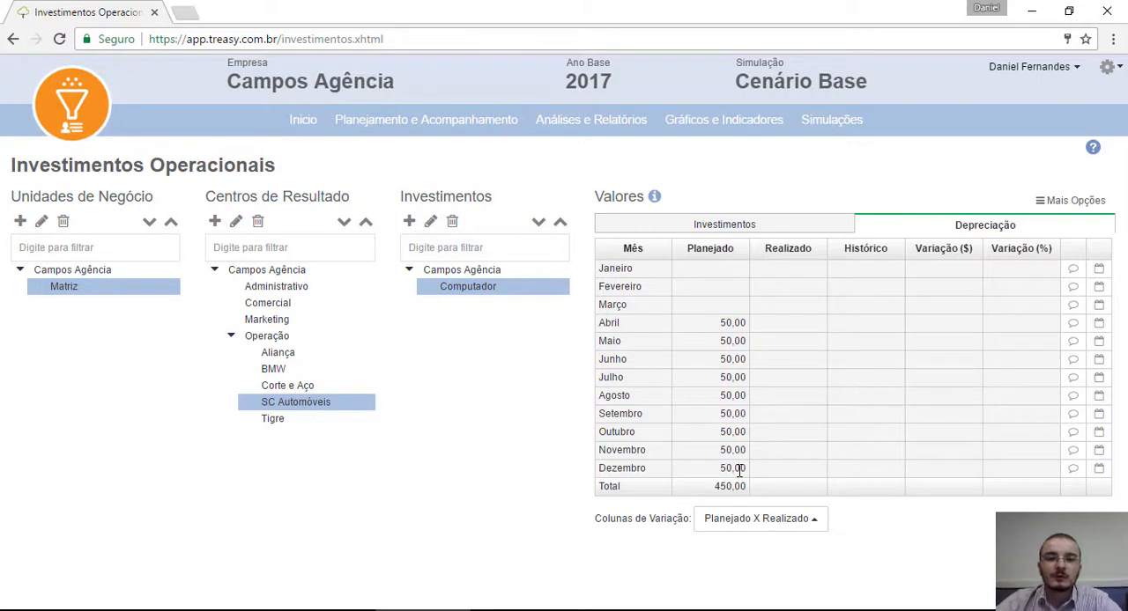
{"action": "mouse_move", "coordinate": [594, 118]}
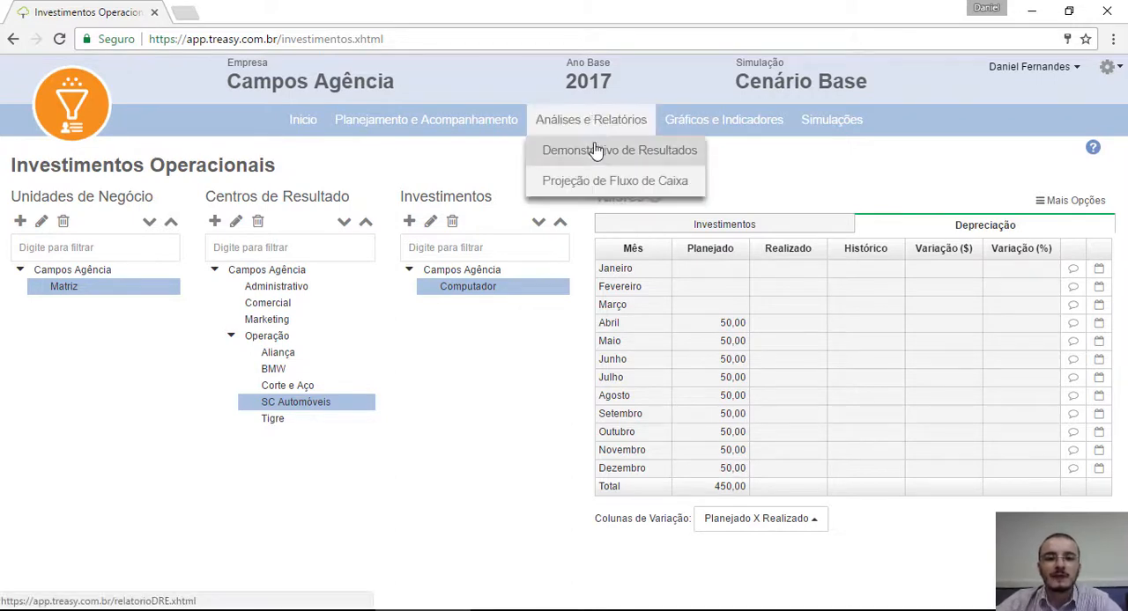
{"action": "left_click", "coordinate": [597, 156]}
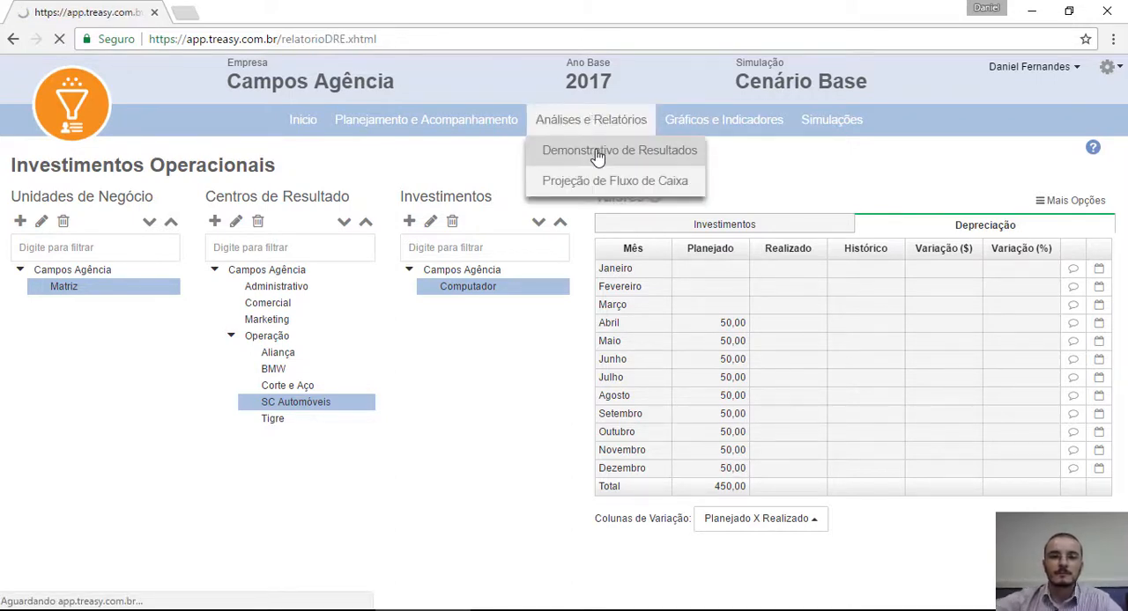
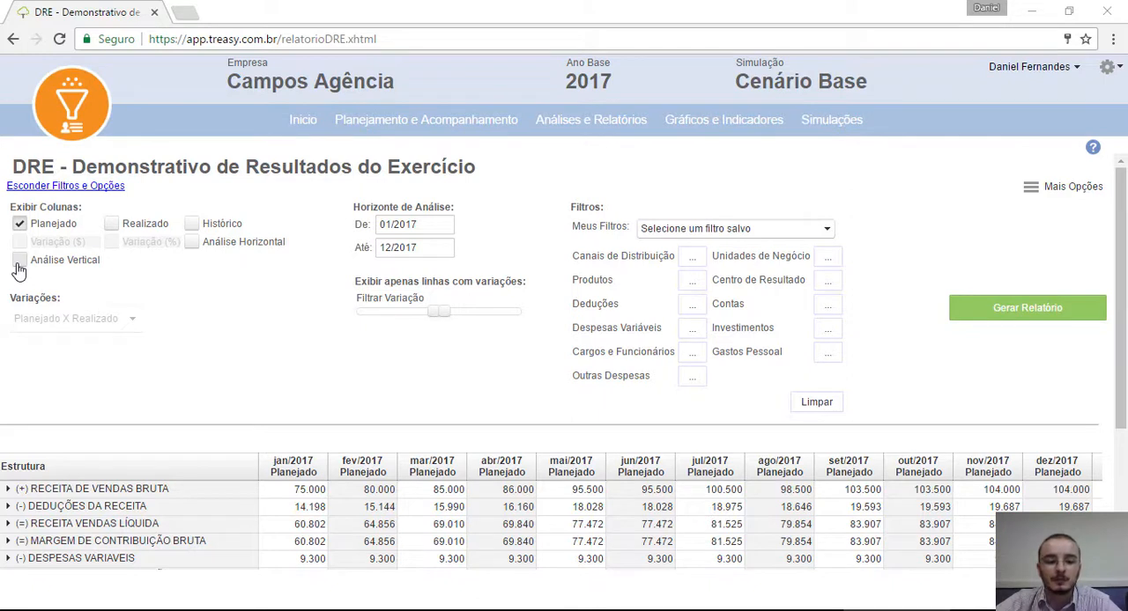
Step: Generate the DRE report of planned values for 01/2017 to 12/2017 and review its monthly and total columns
{"action": "left_click", "coordinate": [424, 220]}
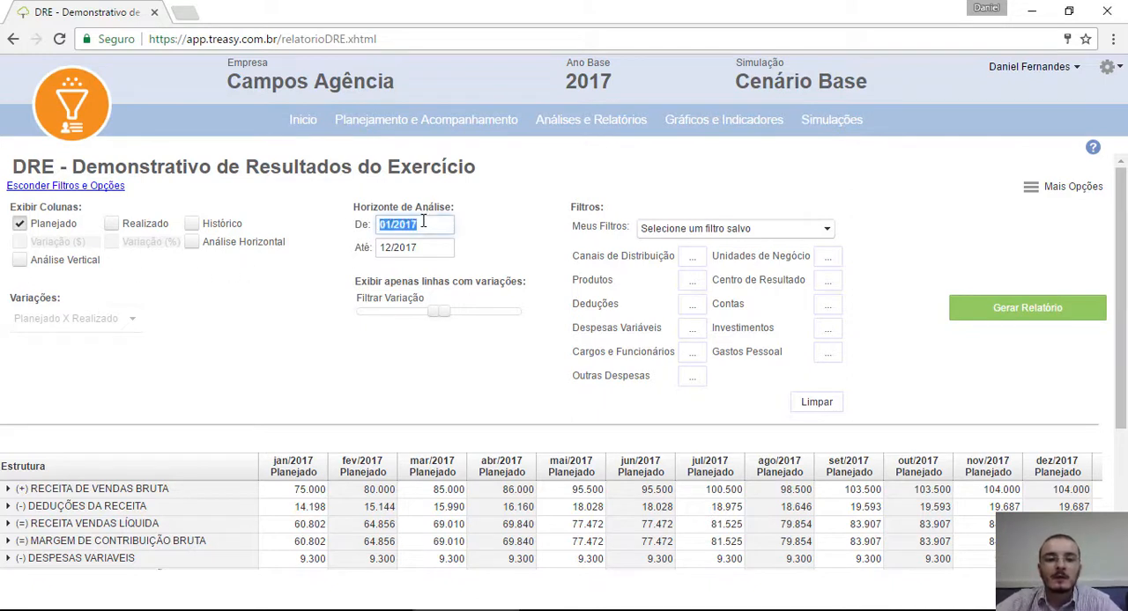
{"action": "left_click", "coordinate": [424, 250]}
{"action": "left_click", "coordinate": [423, 222]}
{"action": "left_click", "coordinate": [430, 250]}
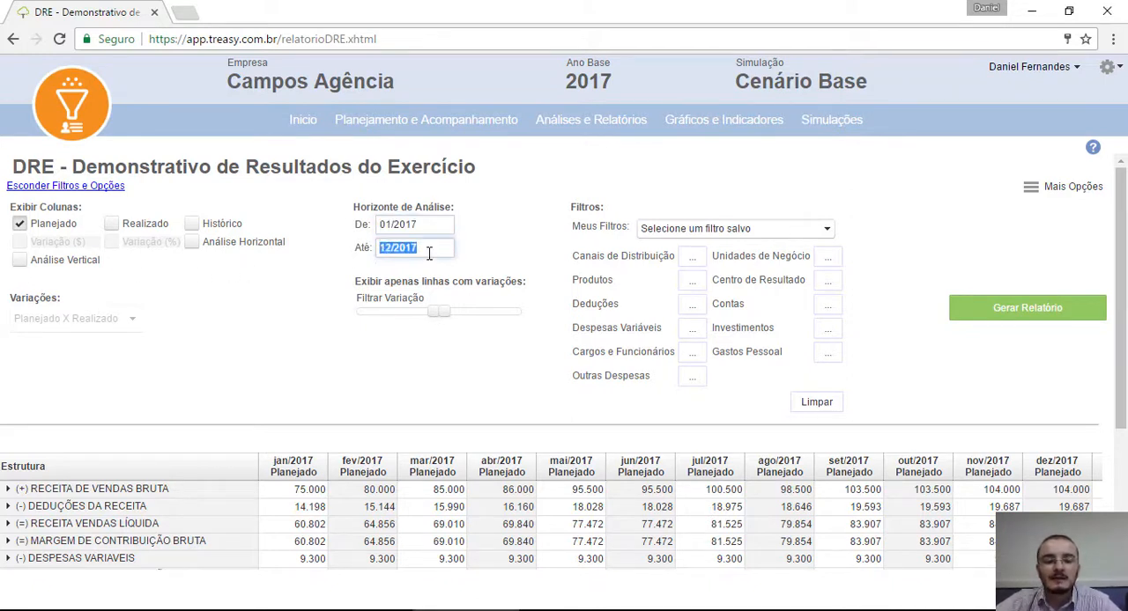
{"action": "left_click", "coordinate": [433, 226]}
{"action": "left_click", "coordinate": [435, 249]}
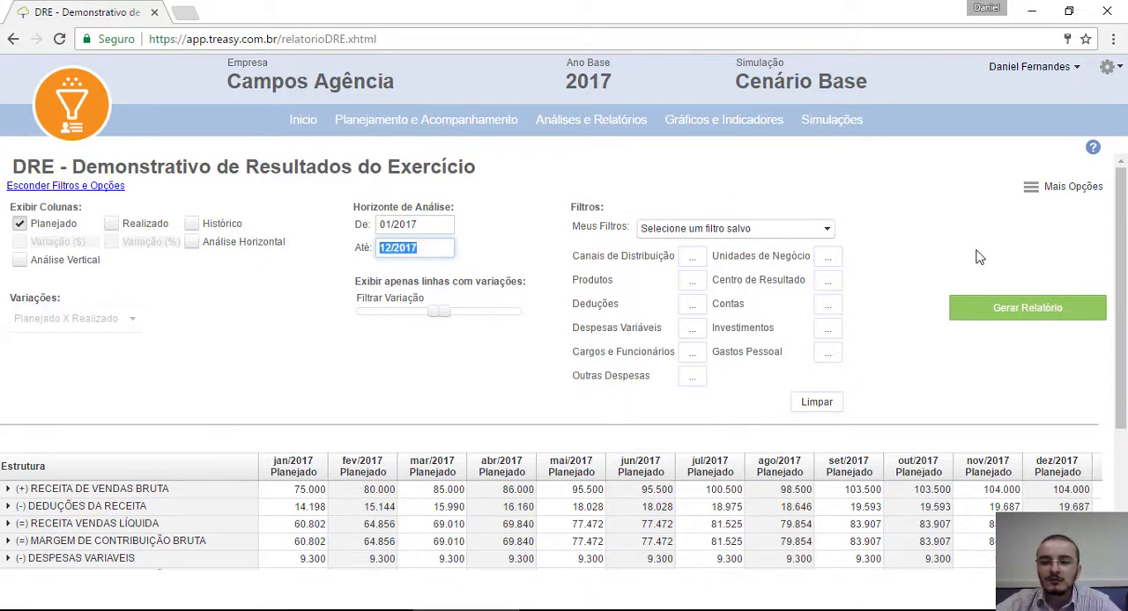
{"action": "left_click", "coordinate": [972, 317]}
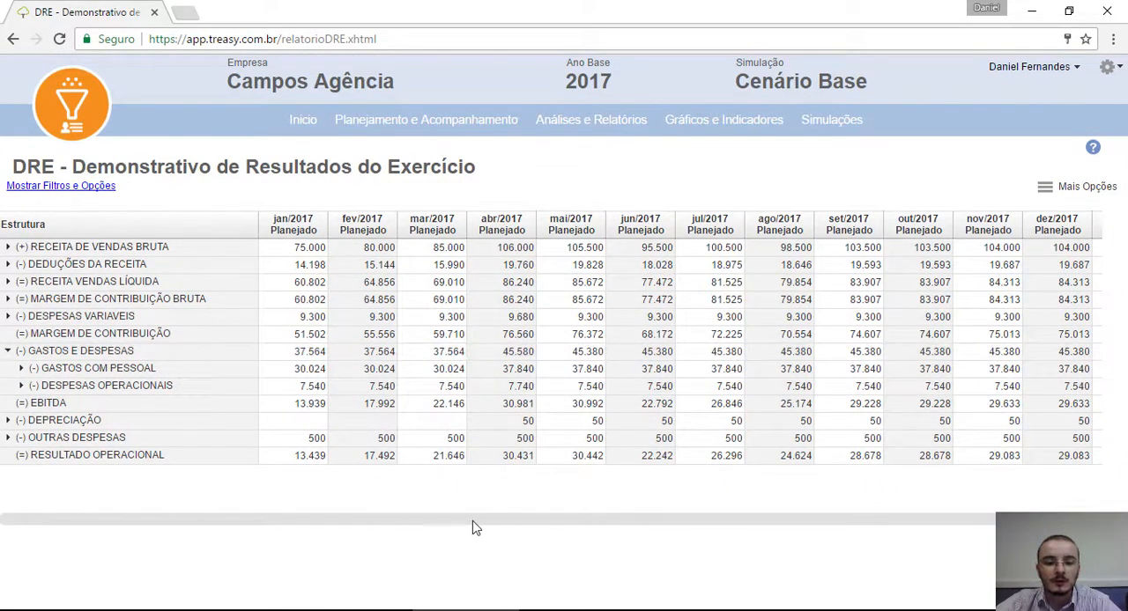
{"action": "scroll", "coordinate": [503, 529], "scroll_direction": "right", "scroll_amount": 2}
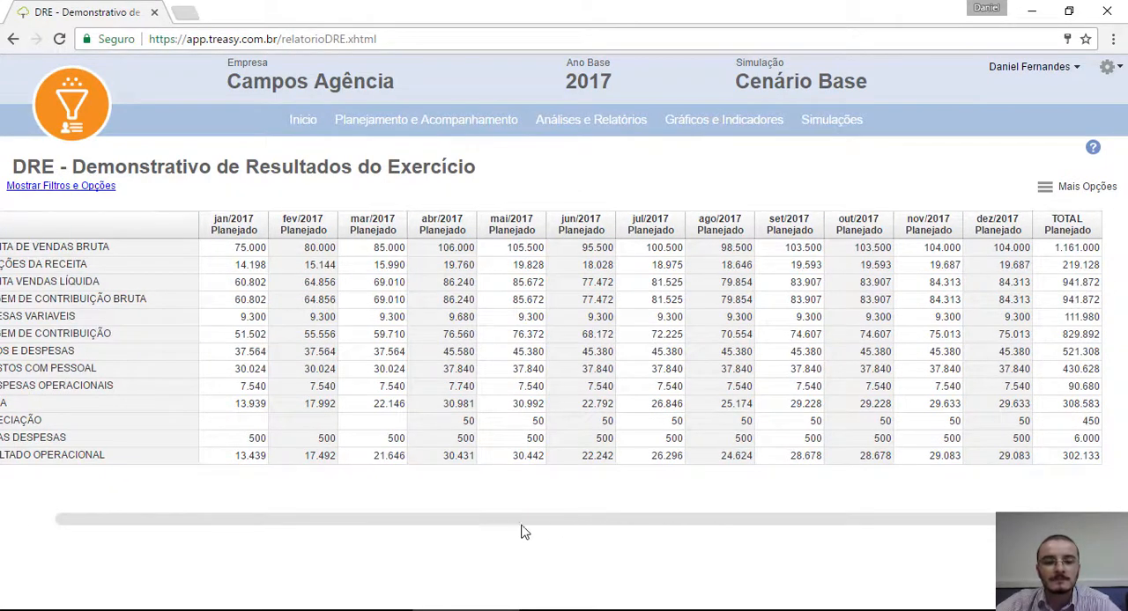
{"action": "scroll", "coordinate": [441, 530], "scroll_direction": "left", "scroll_amount": 2}
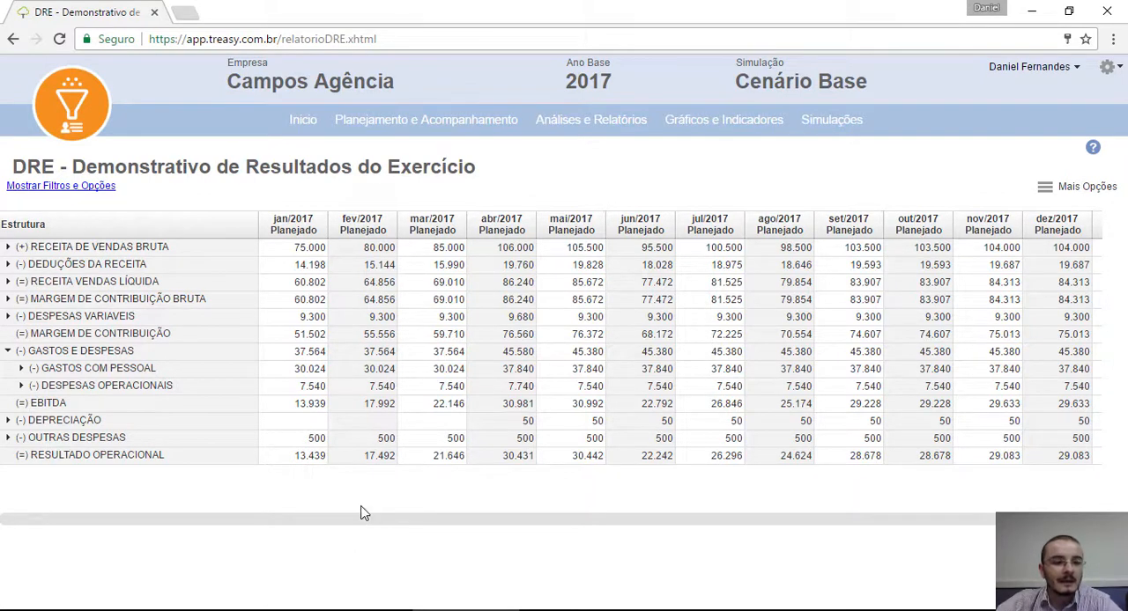
Step: Expand Despesas Variáveis through Matriz, Reembolso de Viagem and Alimentação to the Operação amounts per client
{"action": "left_click", "coordinate": [7, 317]}
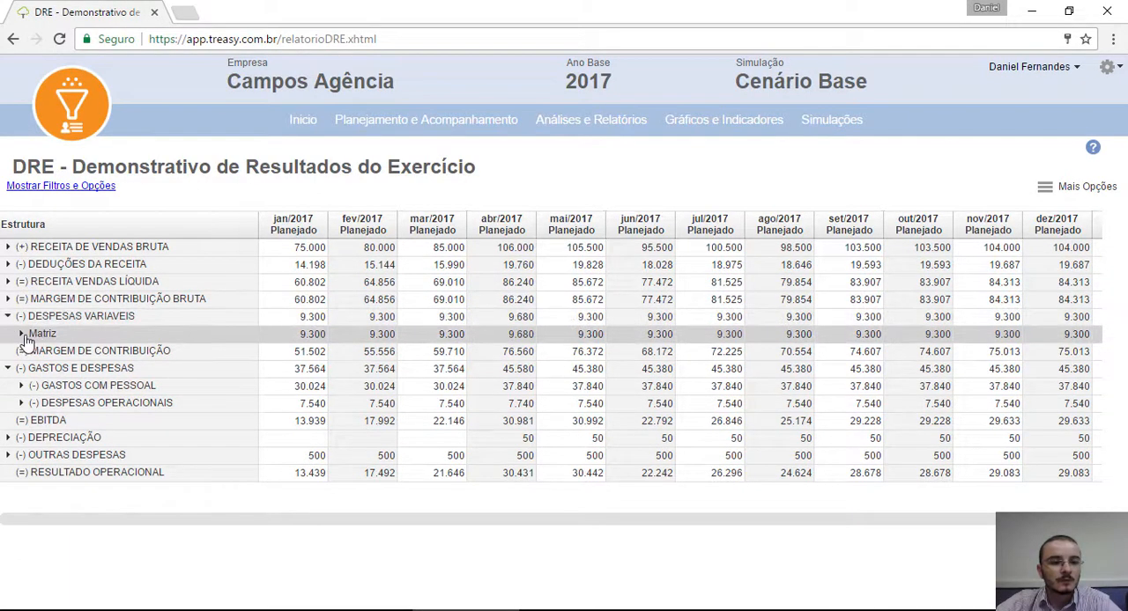
{"action": "left_click", "coordinate": [21, 335]}
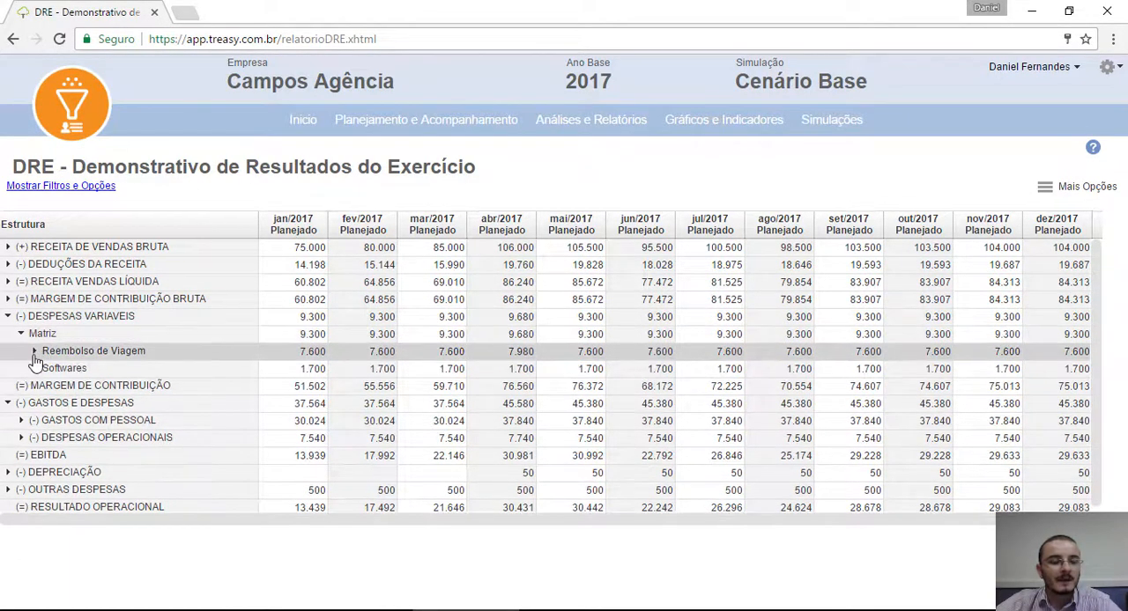
{"action": "left_click", "coordinate": [33, 352]}
{"action": "left_click", "coordinate": [47, 370]}
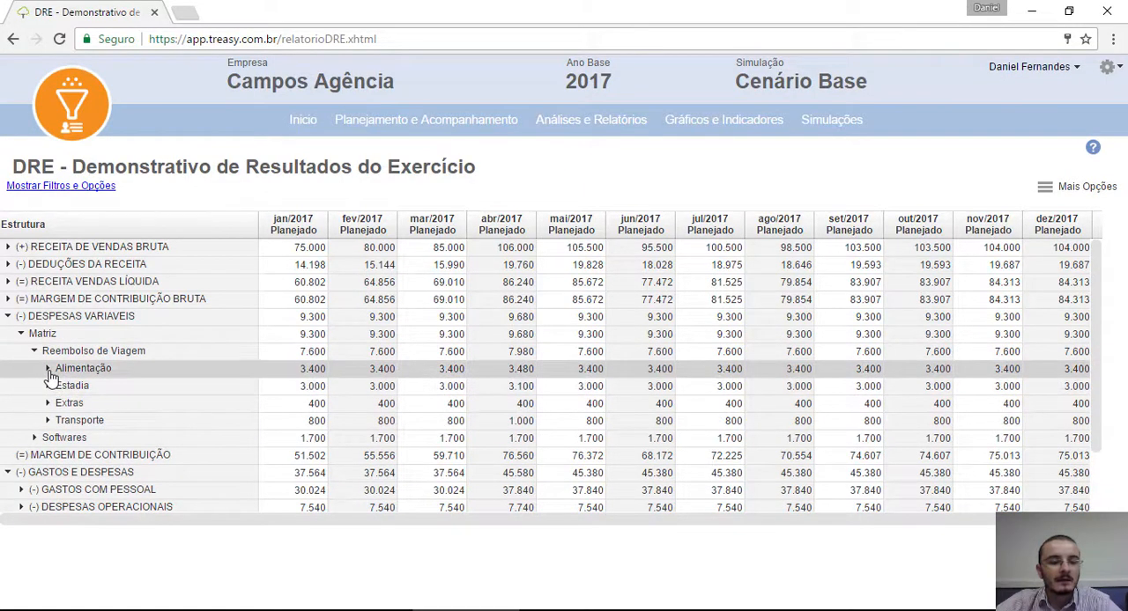
{"action": "left_click", "coordinate": [61, 386]}
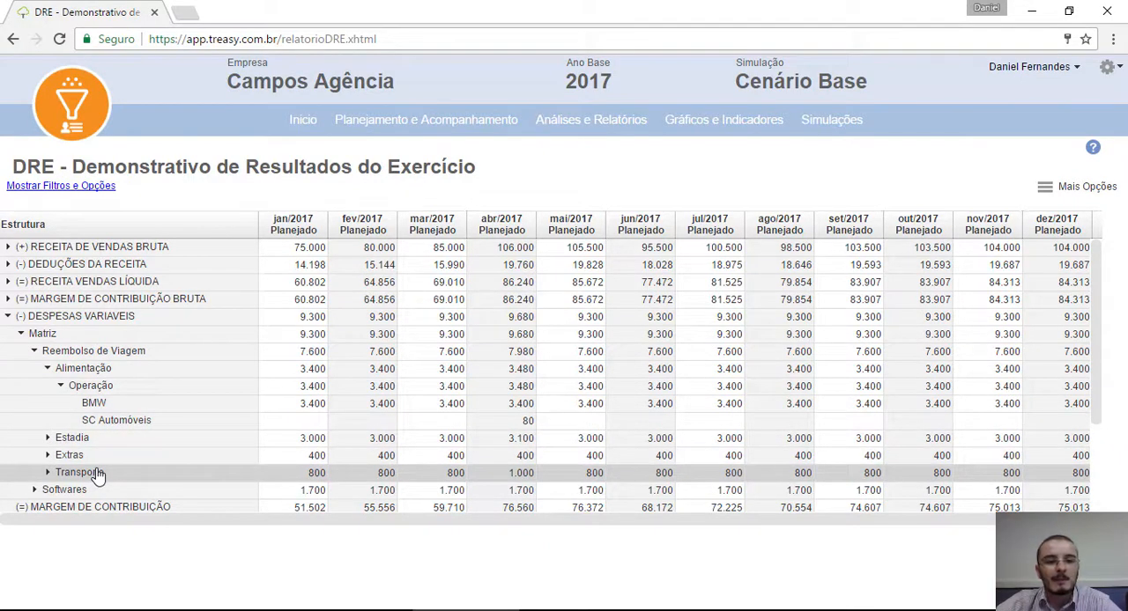
Step: Examine the Receita de Vendas Bruta breakdown by client, including Aliança's detail, and collapse it again
{"action": "left_click", "coordinate": [8, 248]}
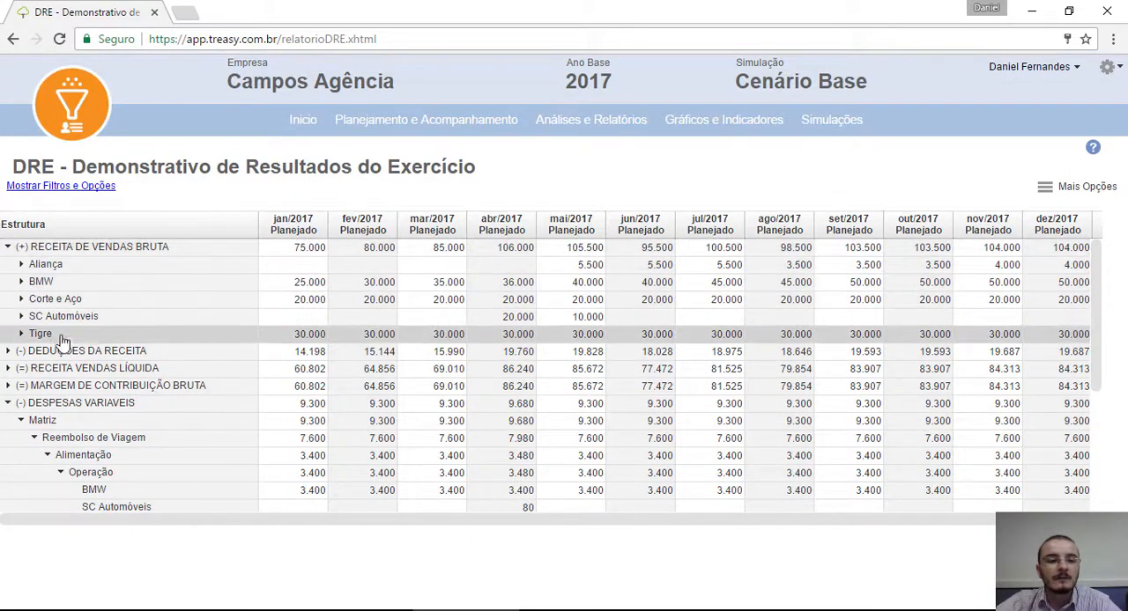
{"action": "left_click", "coordinate": [21, 265]}
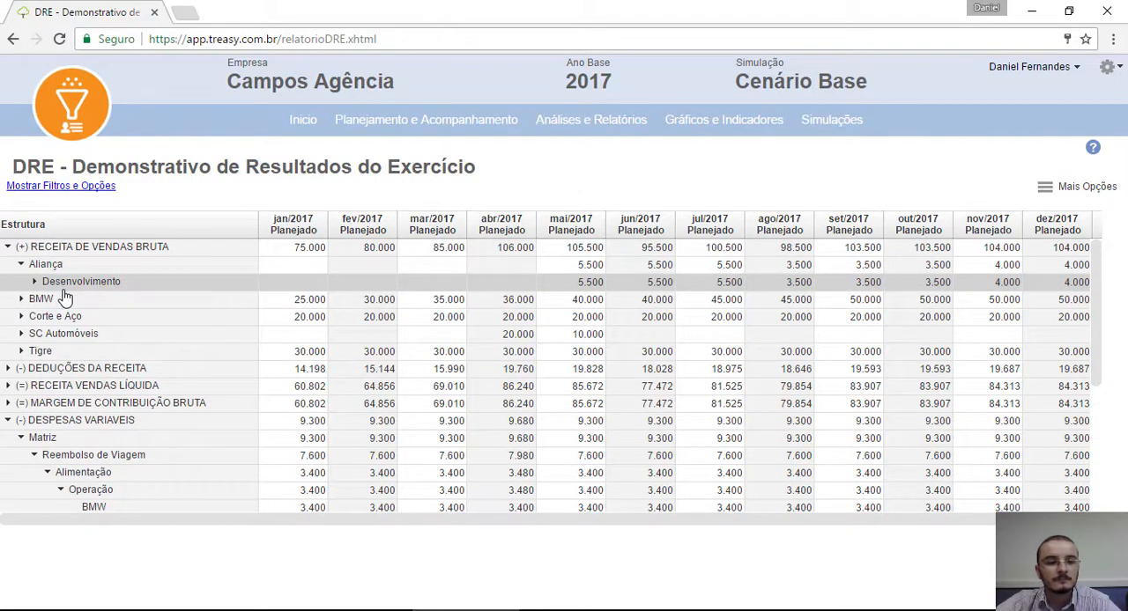
{"action": "left_click", "coordinate": [21, 265]}
{"action": "left_click", "coordinate": [8, 247]}
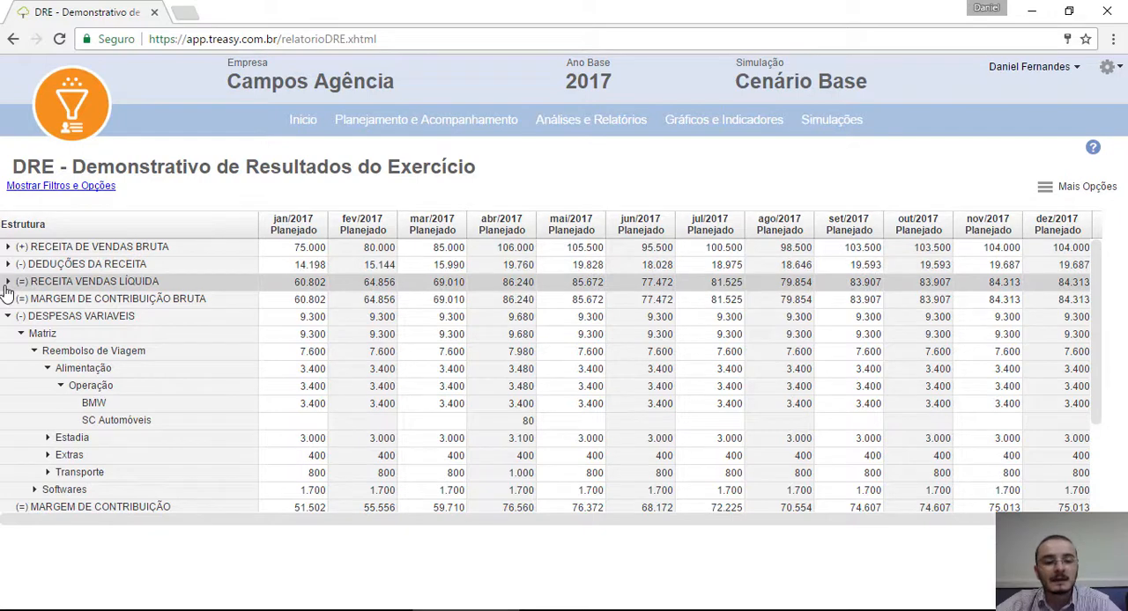
Step: Expand Receita Vendas Líquida and its Aliança row, and review the statement down to Resultado Operacional
{"action": "left_click", "coordinate": [8, 282]}
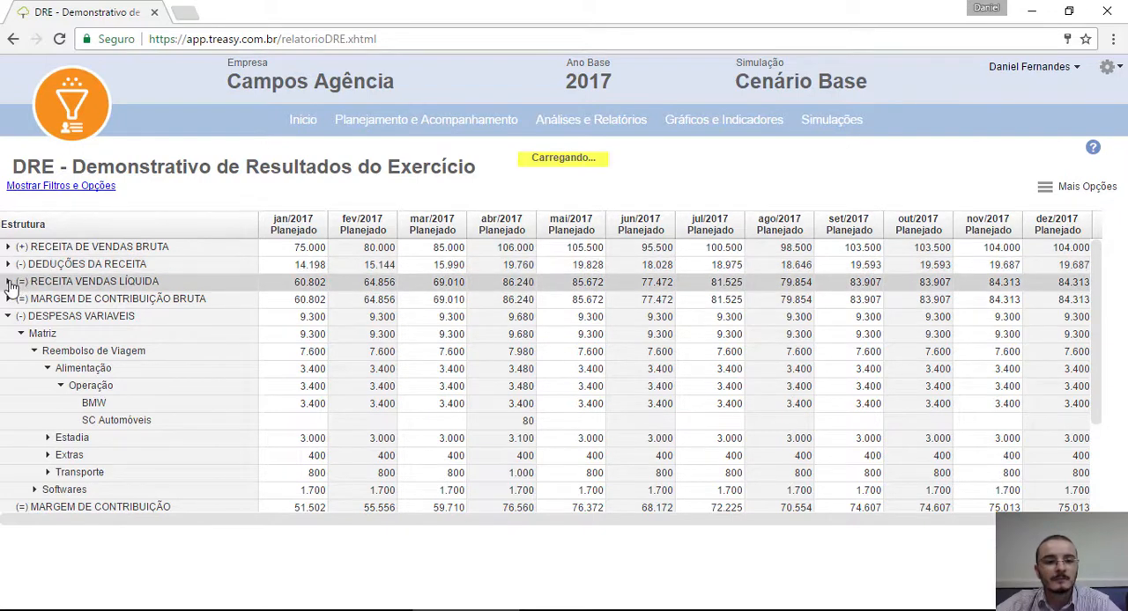
{"action": "left_click", "coordinate": [21, 300]}
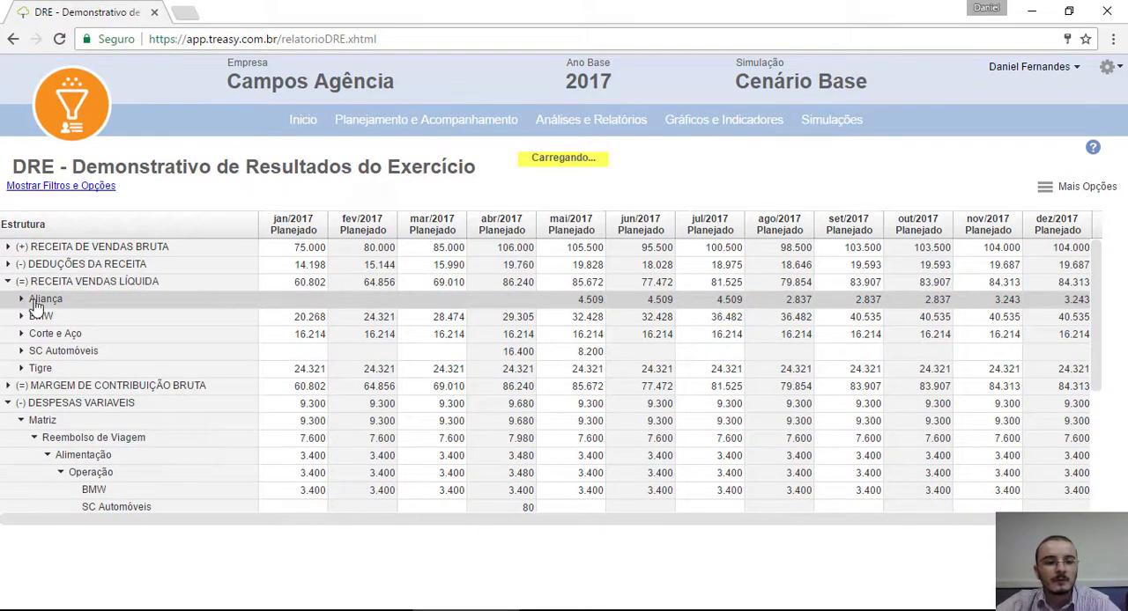
{"action": "scroll", "coordinate": [81, 331], "scroll_direction": "down", "scroll_amount": 5}
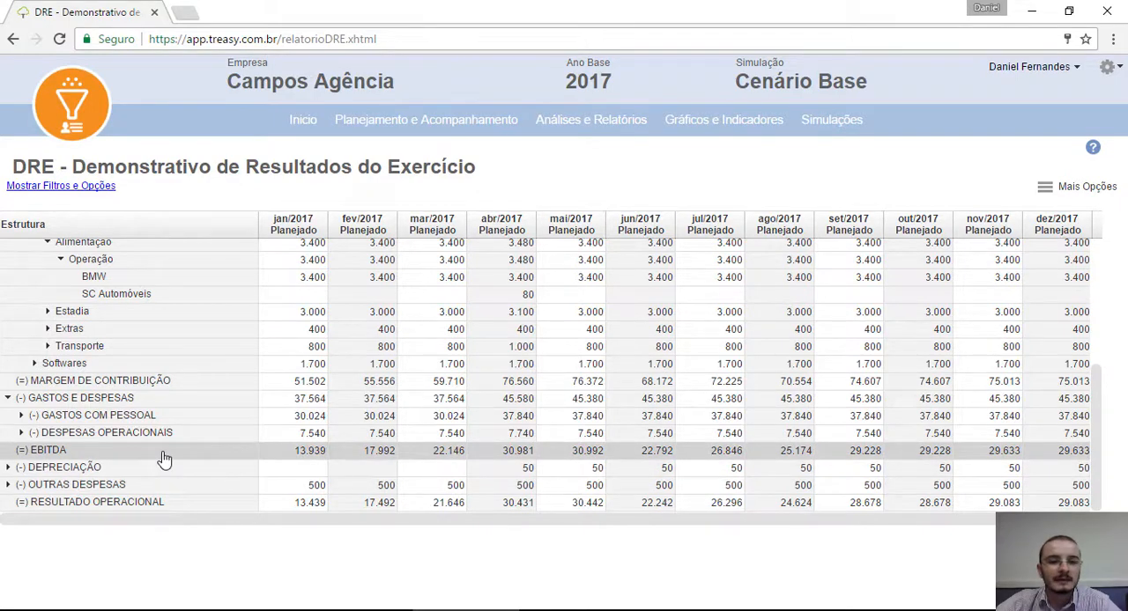
{"action": "scroll", "coordinate": [163, 458], "scroll_direction": "up", "scroll_amount": 3}
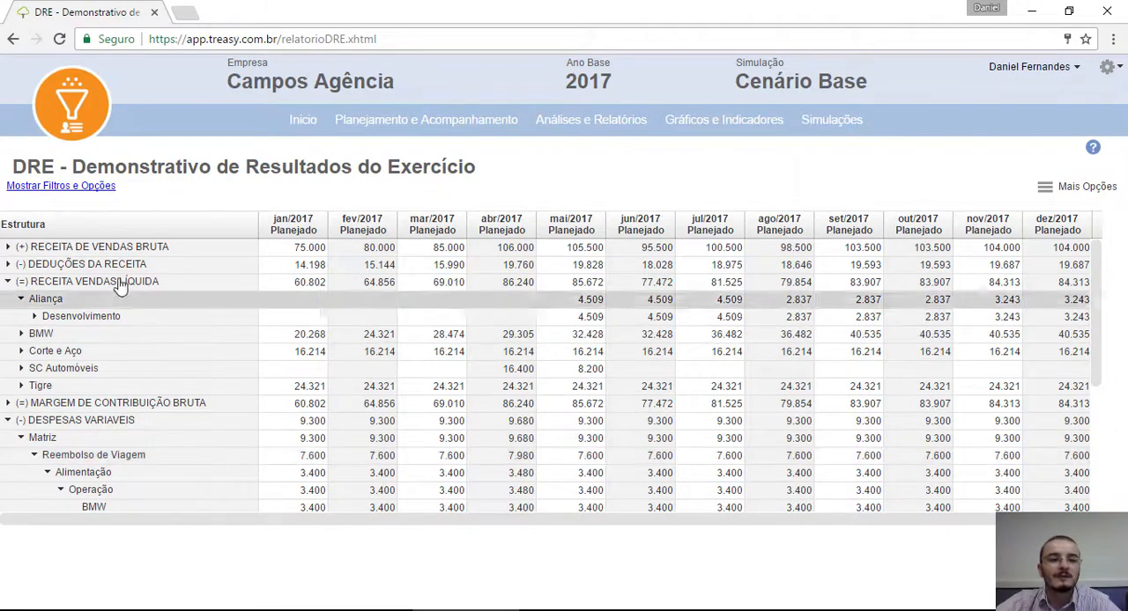
{"action": "left_click", "coordinate": [98, 186]}
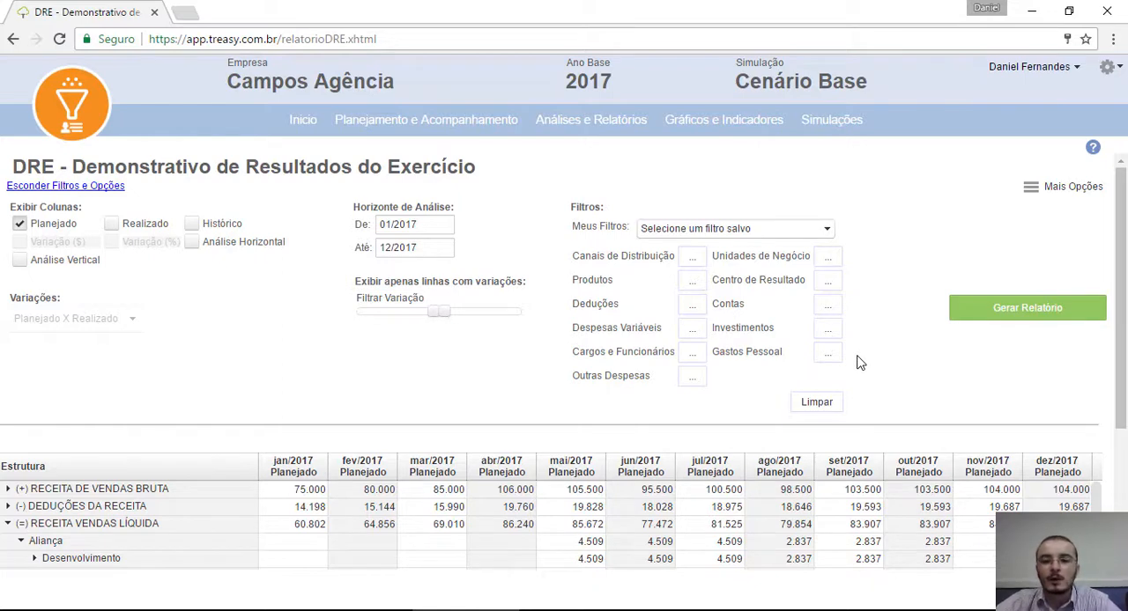
{"action": "left_click", "coordinate": [684, 262]}
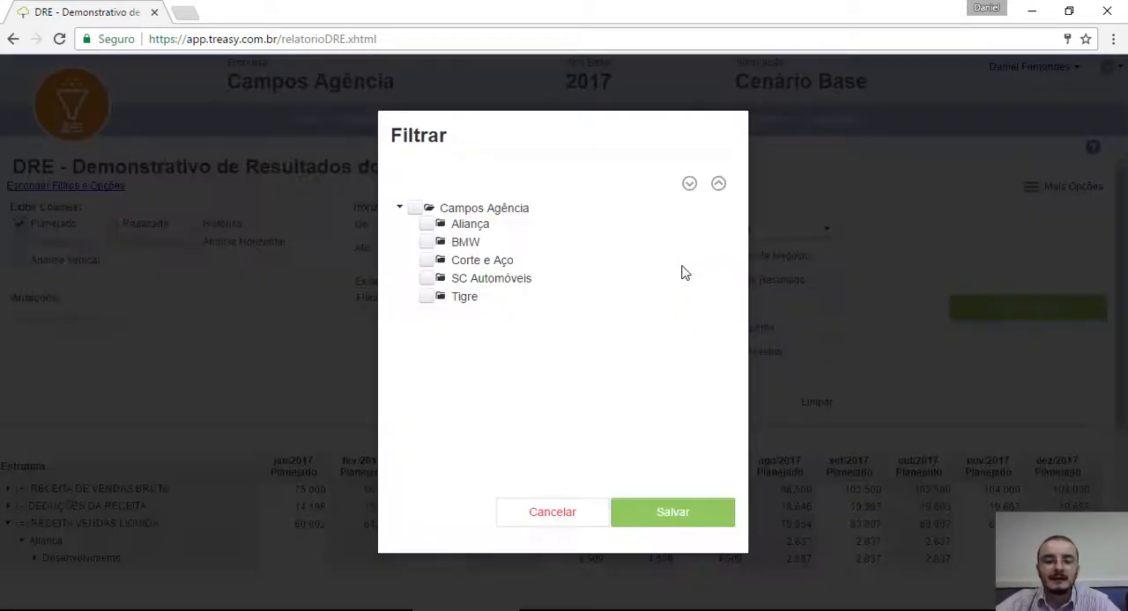
{"action": "left_click", "coordinate": [428, 280]}
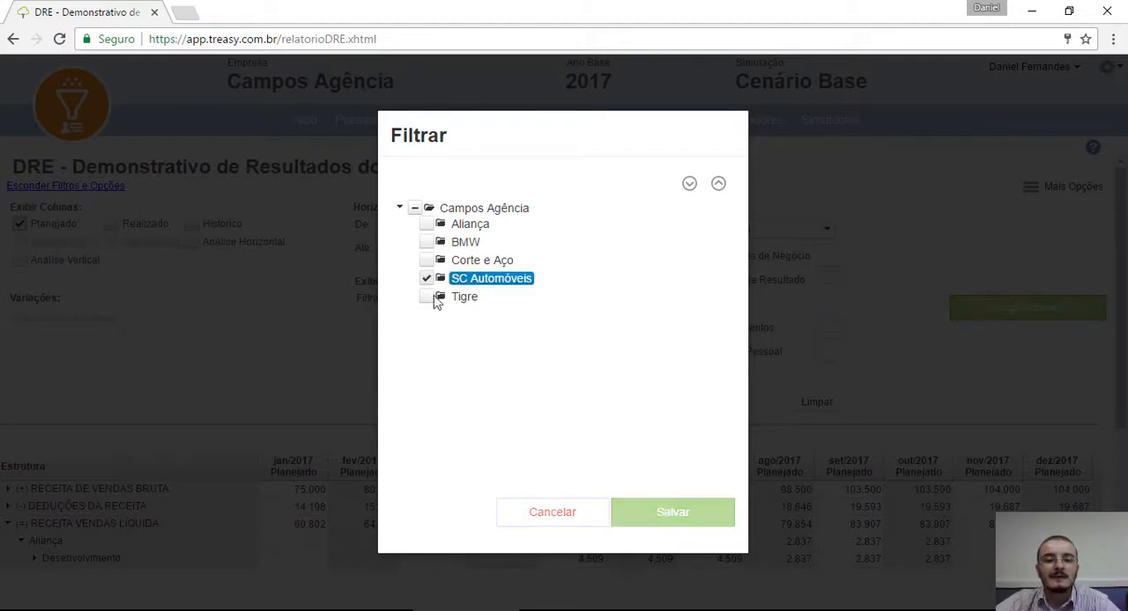
{"action": "left_click", "coordinate": [427, 243]}
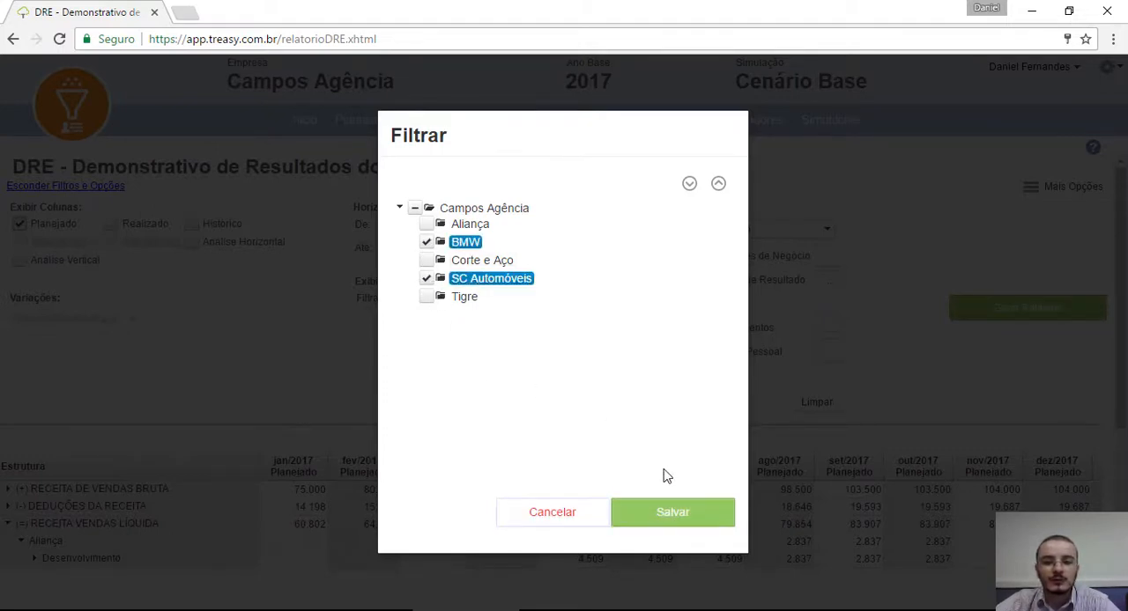
{"action": "left_click", "coordinate": [564, 513]}
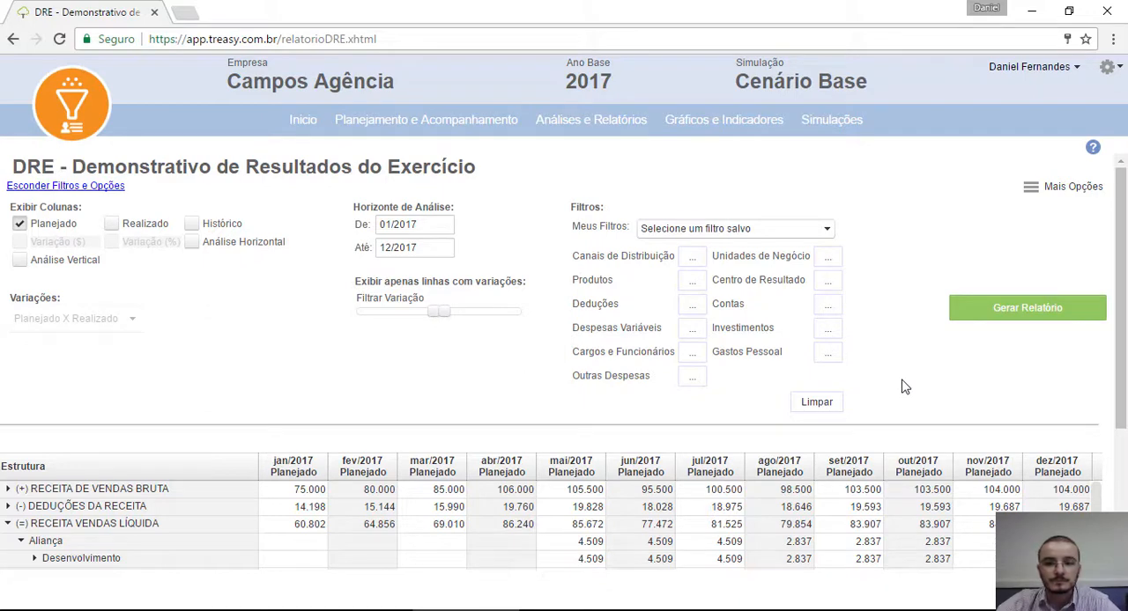
Step: Export the DRE report and open the Simulação list
{"action": "left_click", "coordinate": [1057, 192]}
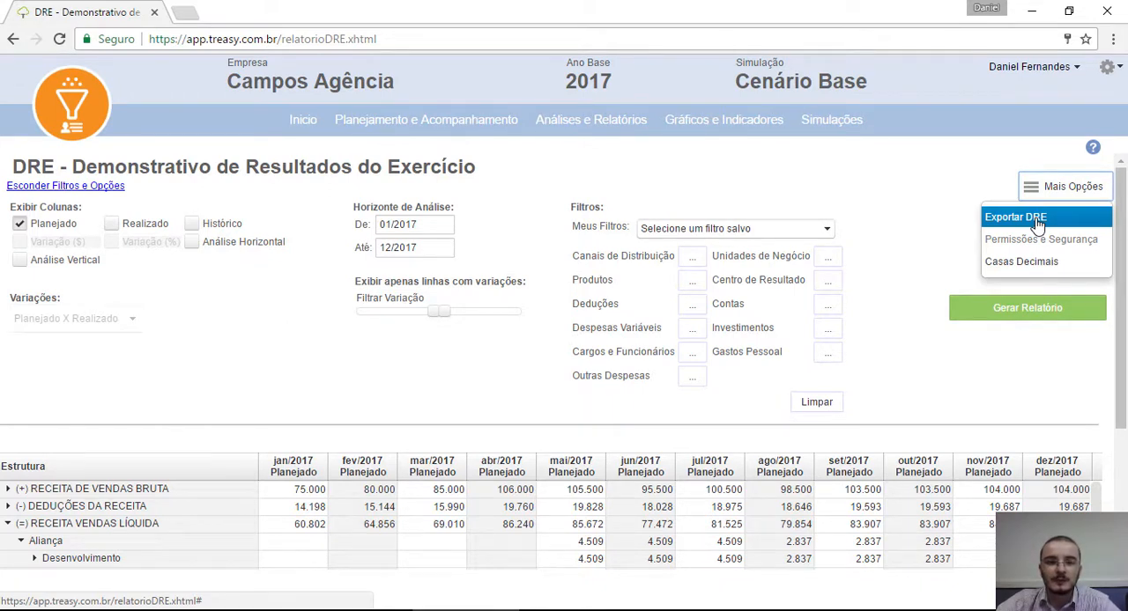
{"action": "left_click", "coordinate": [1037, 225]}
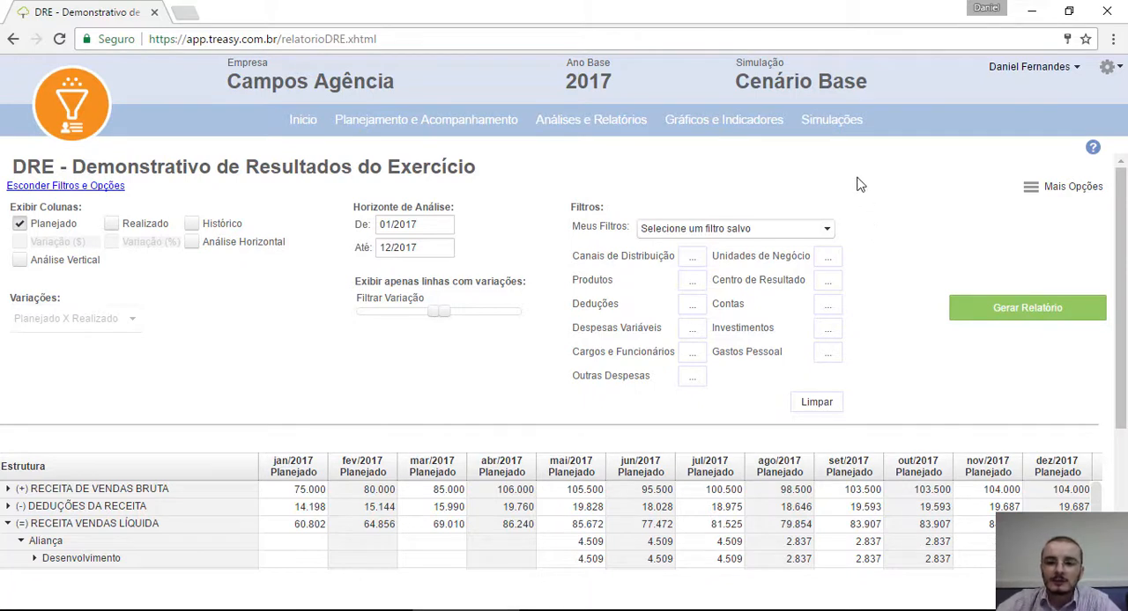
{"action": "mouse_move", "coordinate": [842, 123]}
{"action": "left_click", "coordinate": [838, 151]}
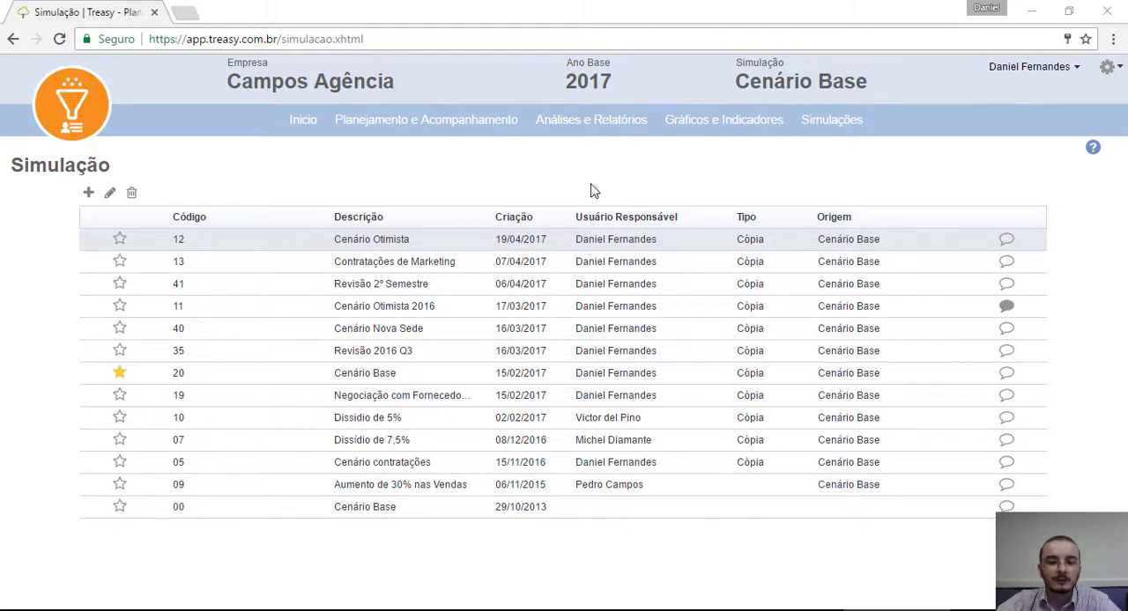
{"action": "left_click", "coordinate": [89, 194]}
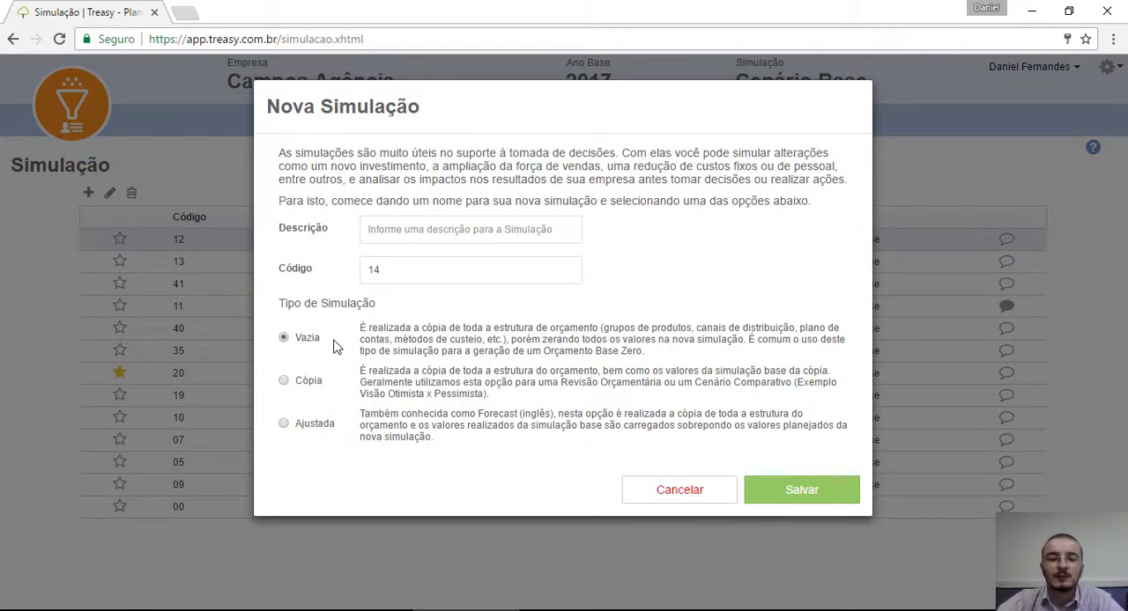
{"action": "left_click", "coordinate": [302, 387]}
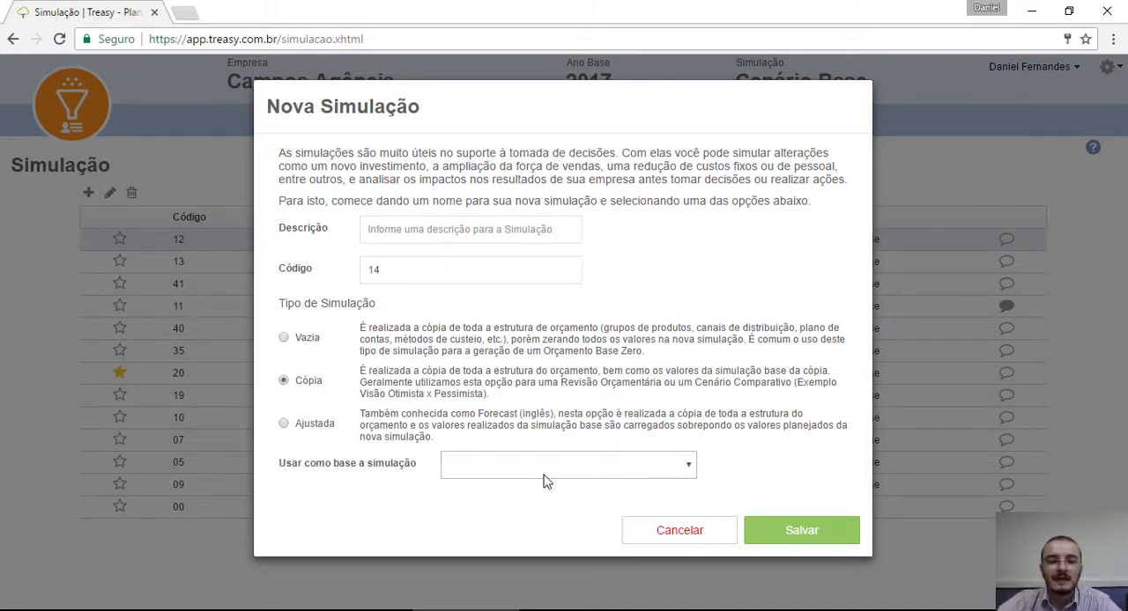
{"action": "left_click", "coordinate": [285, 425]}
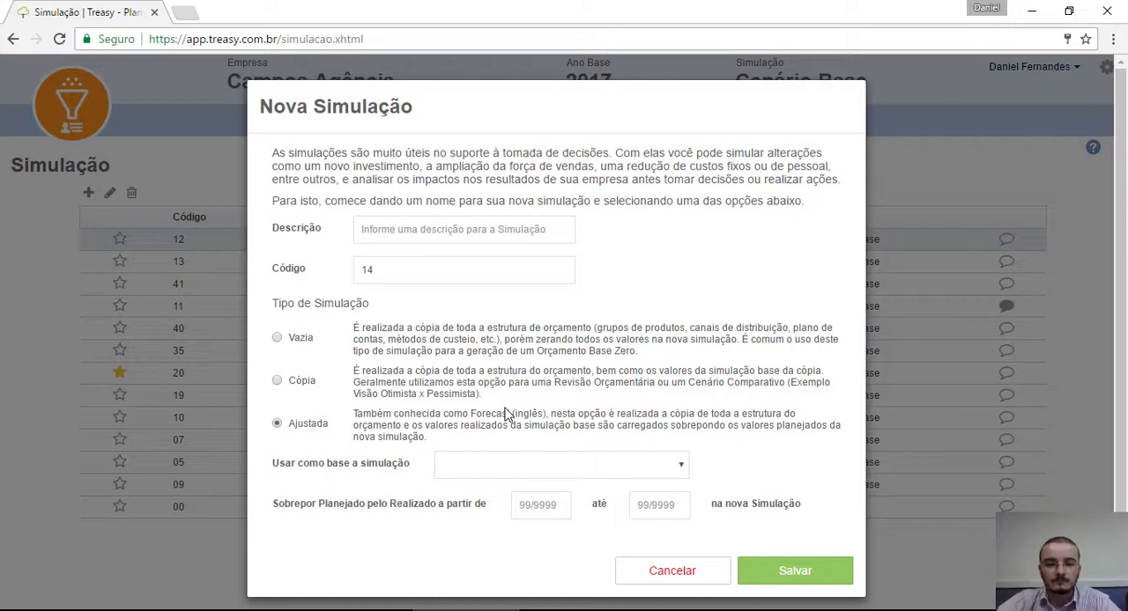
{"action": "left_click", "coordinate": [712, 577]}
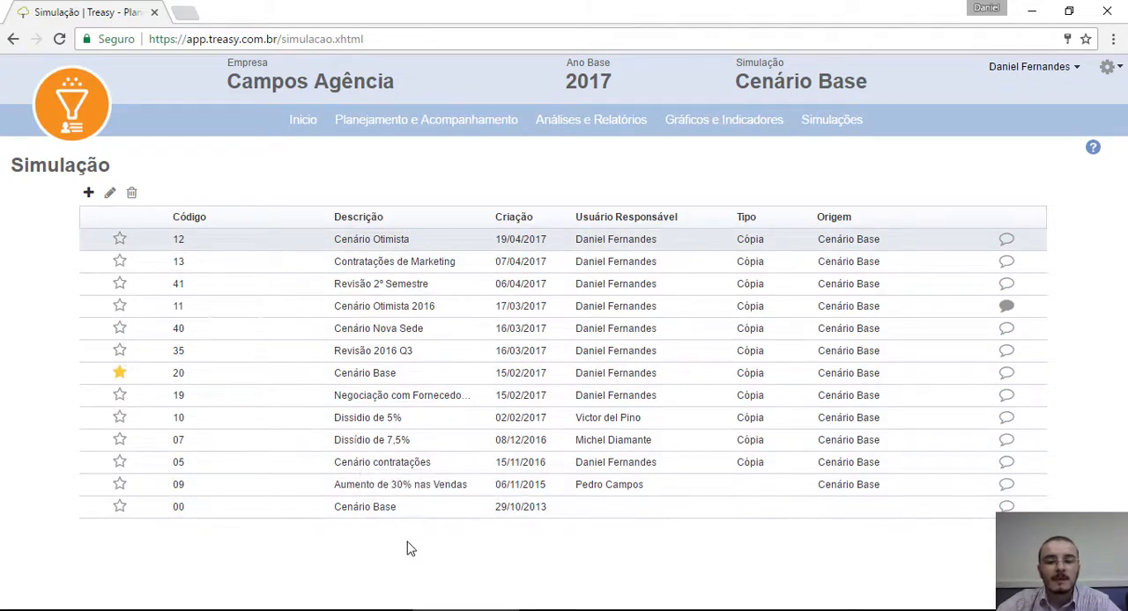
Step: Switch the active simulation to Cenário Otimista
{"action": "left_click", "coordinate": [796, 85]}
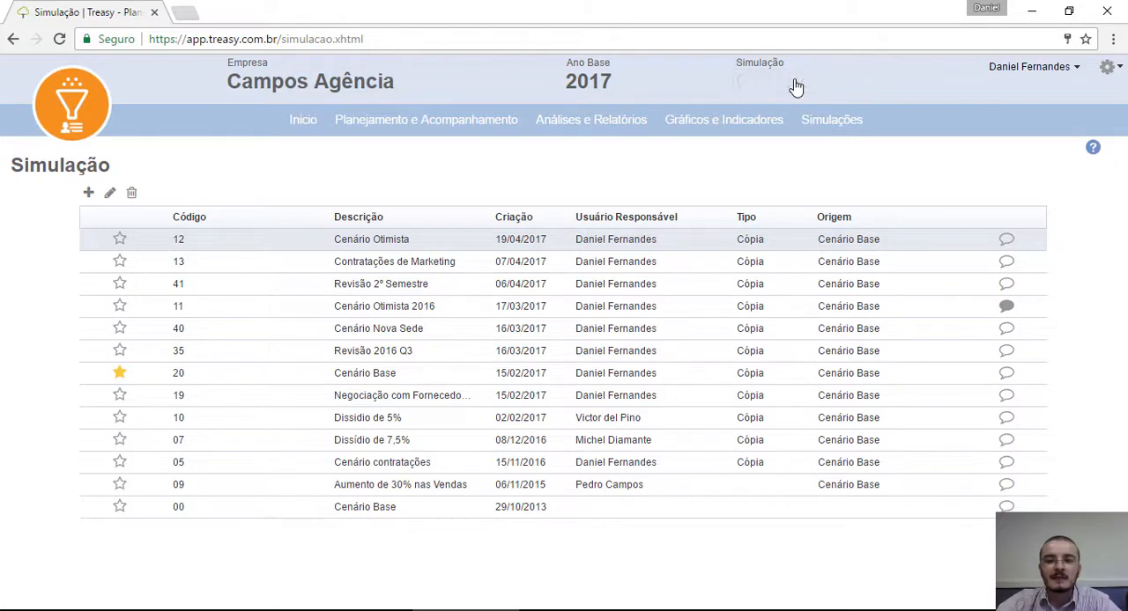
{"action": "left_click", "coordinate": [816, 82]}
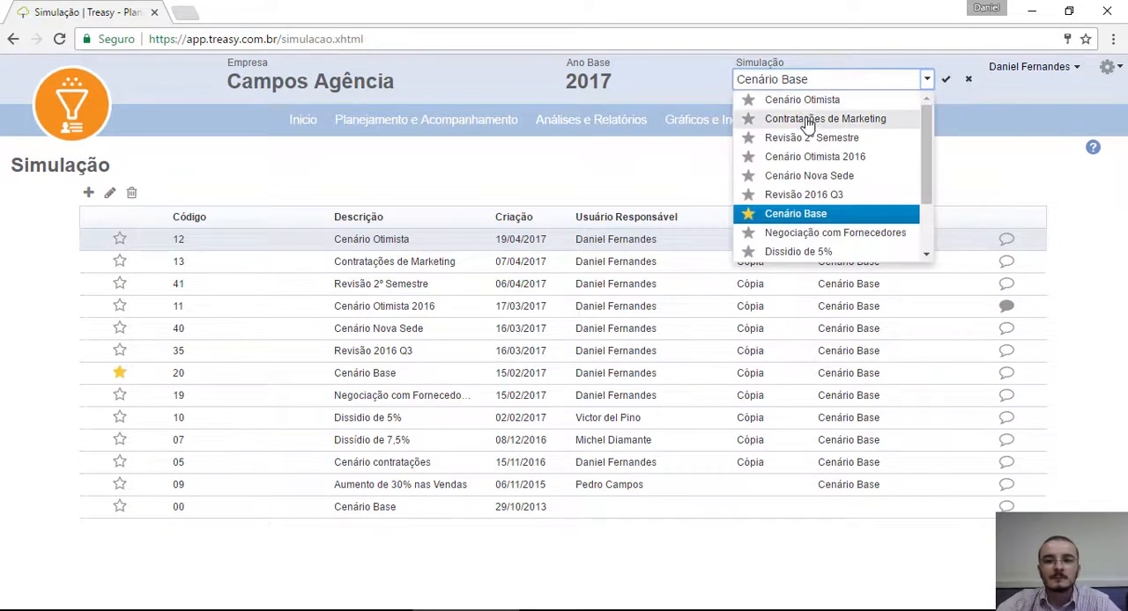
{"action": "left_click", "coordinate": [809, 99]}
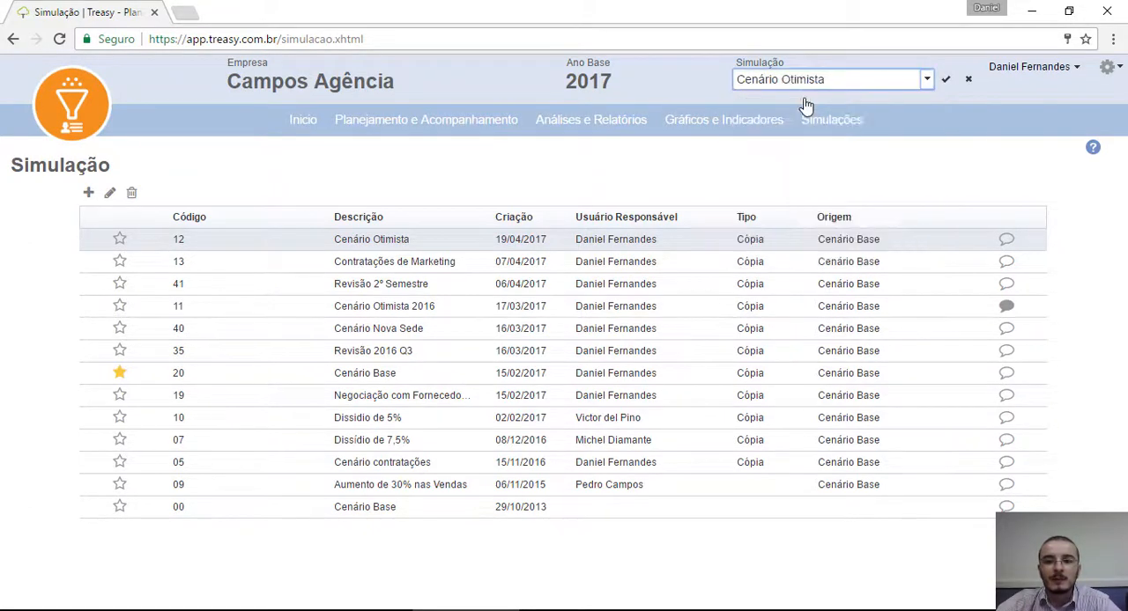
{"action": "left_click", "coordinate": [945, 80]}
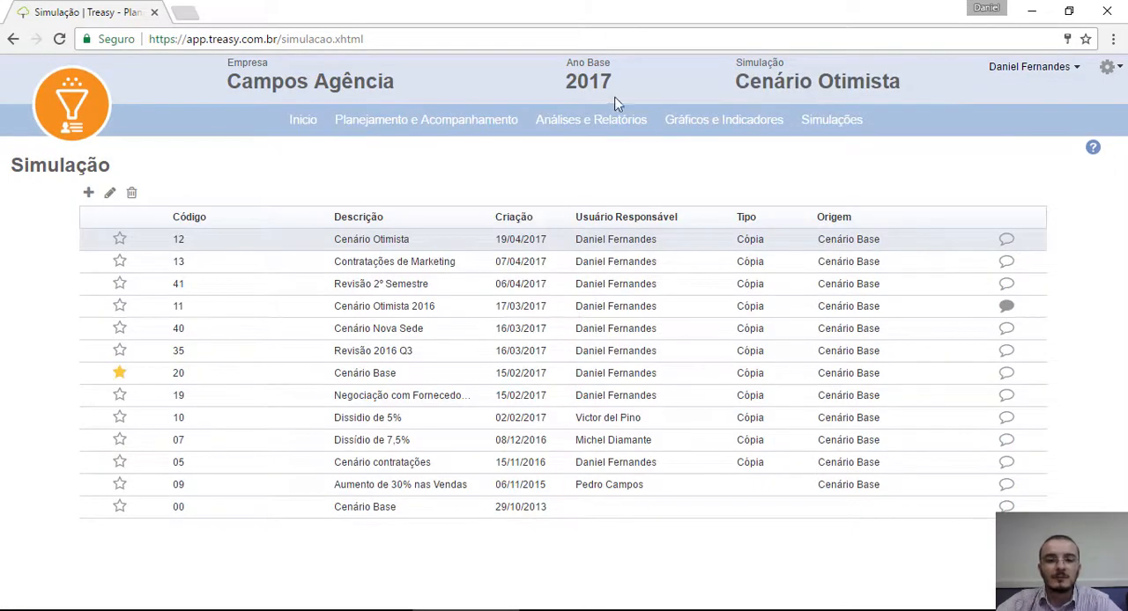
Step: Open Receita de Vendas and select the BMW channel with the Marketing product group, expanding that group
{"action": "mouse_move", "coordinate": [384, 135]}
{"action": "left_click", "coordinate": [377, 158]}
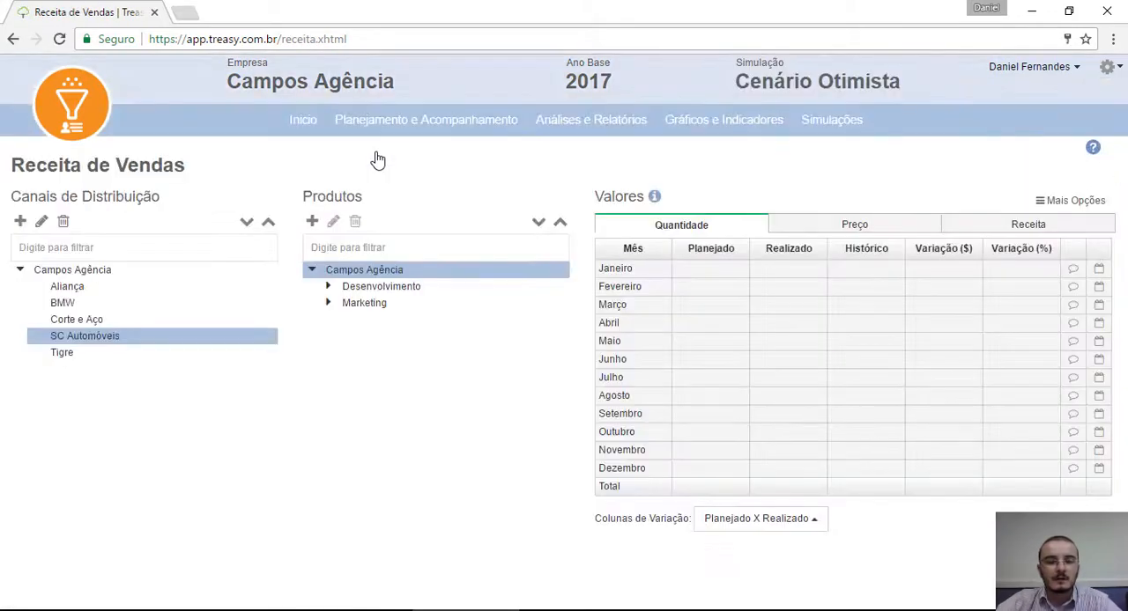
{"action": "left_click", "coordinate": [64, 302]}
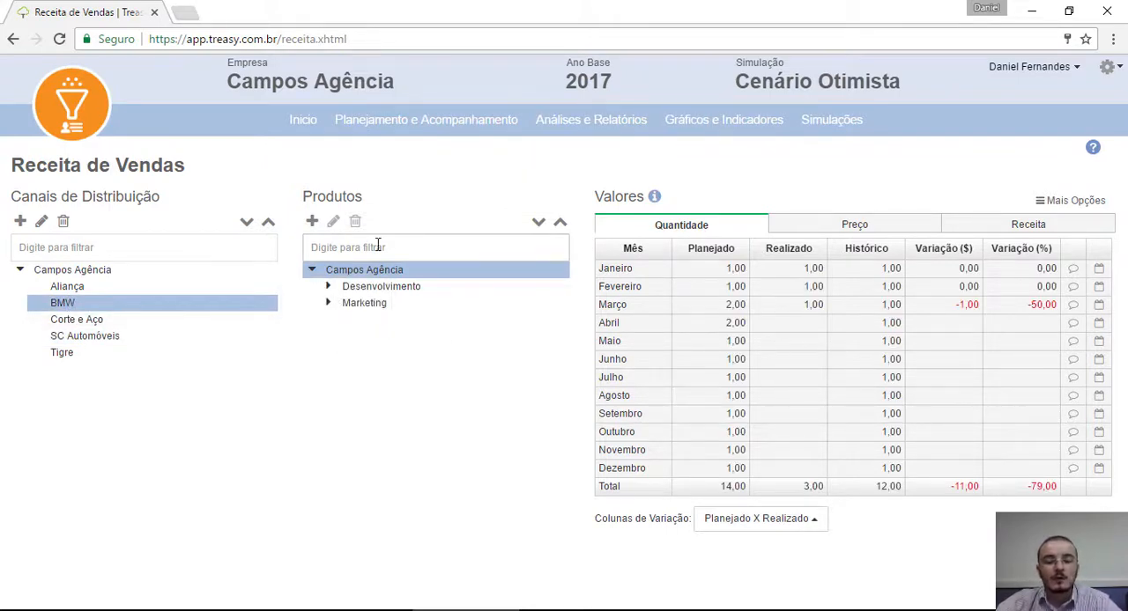
{"action": "left_click", "coordinate": [359, 304]}
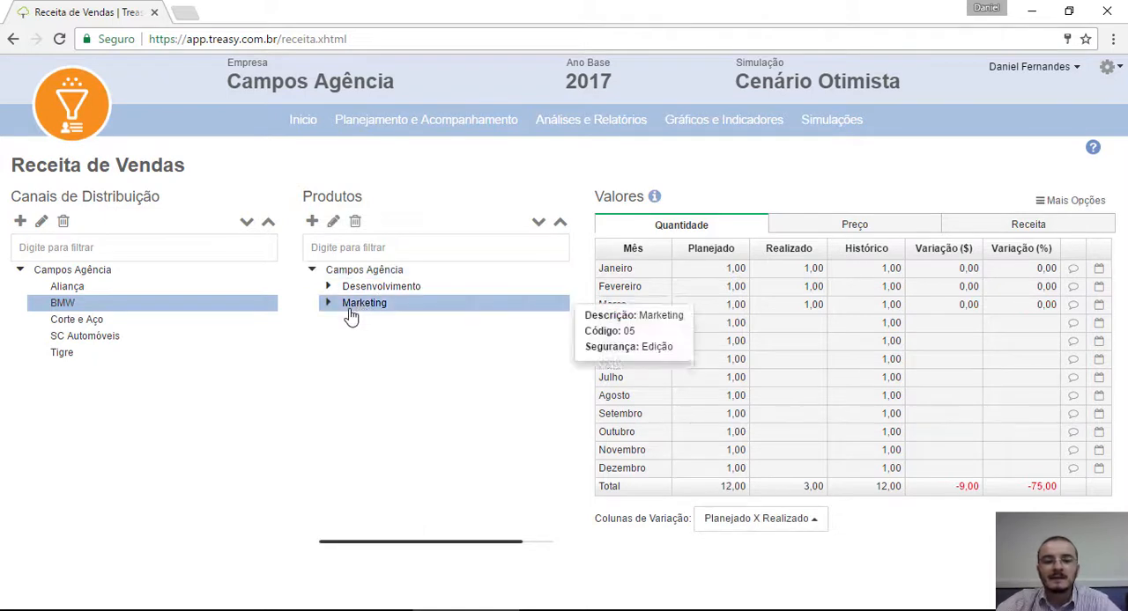
{"action": "left_click", "coordinate": [326, 306]}
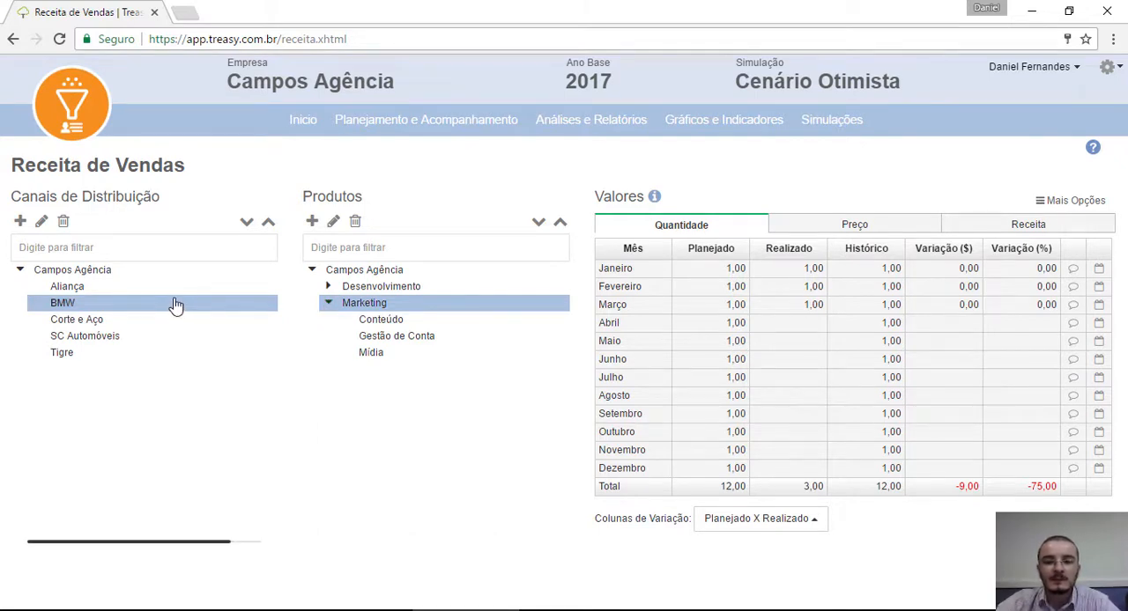
Step: Start a batch value change for BMW's Marketing prices, using Somar percentual ao valor atual
{"action": "left_click", "coordinate": [1084, 209]}
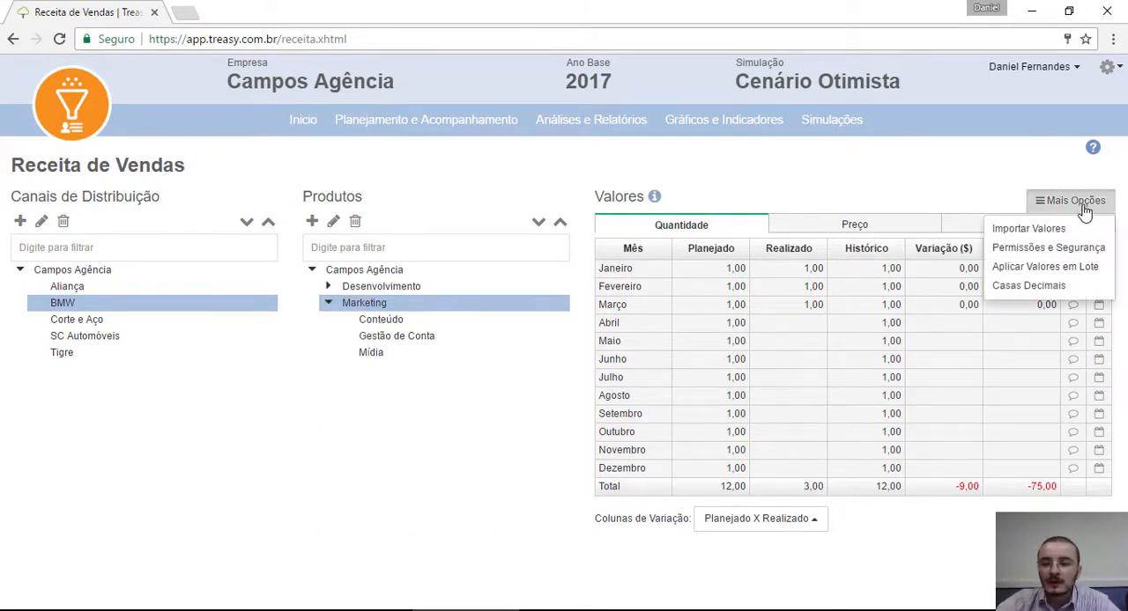
{"action": "left_click", "coordinate": [1016, 267]}
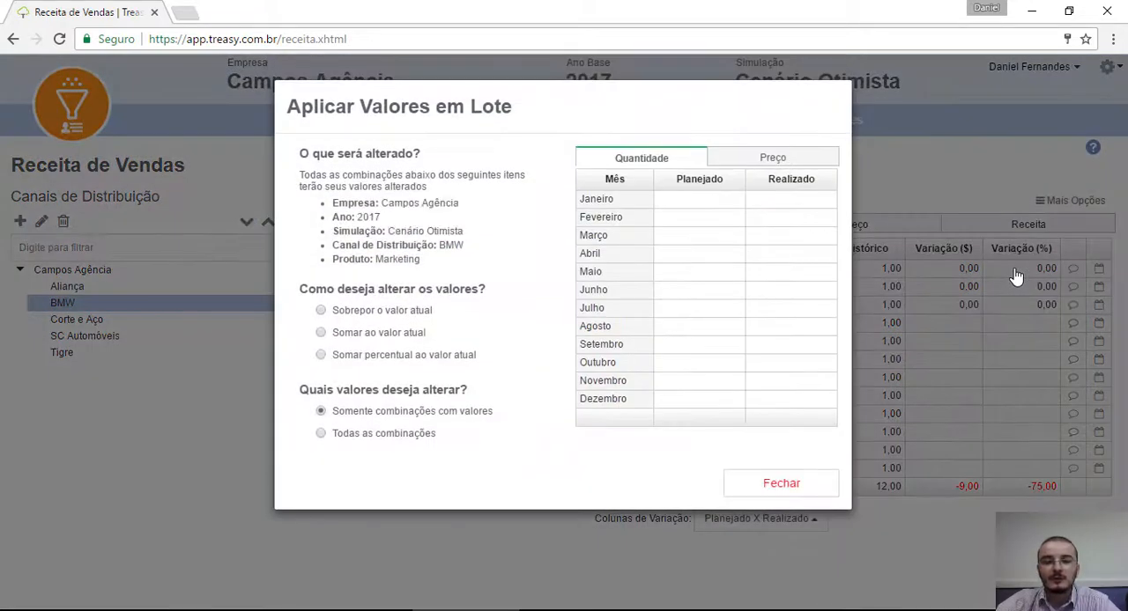
{"action": "left_click", "coordinate": [771, 158]}
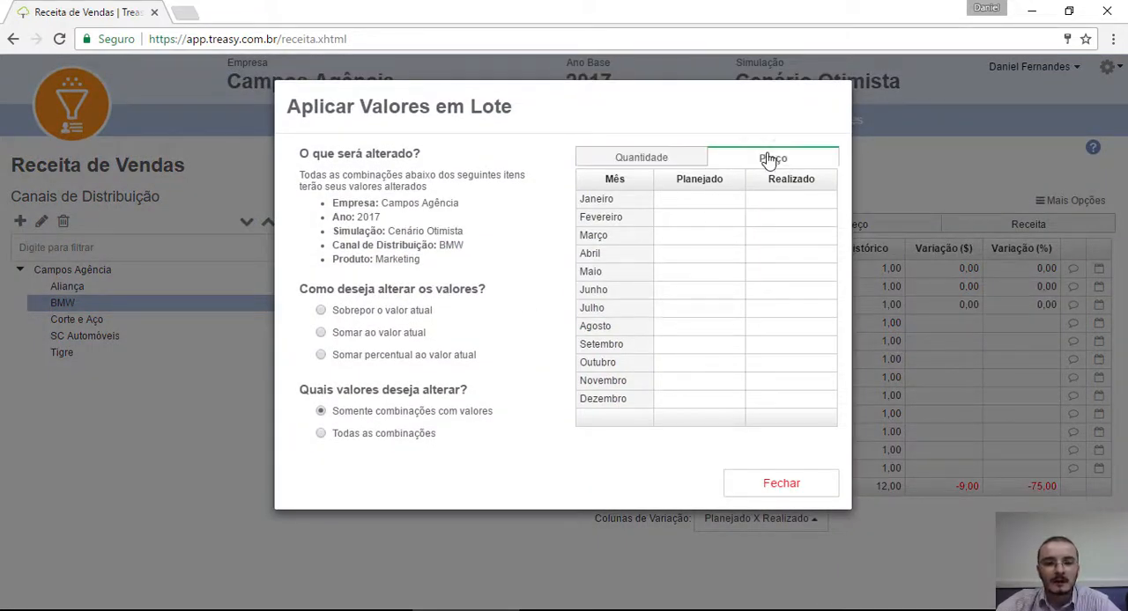
{"action": "left_click", "coordinate": [377, 359]}
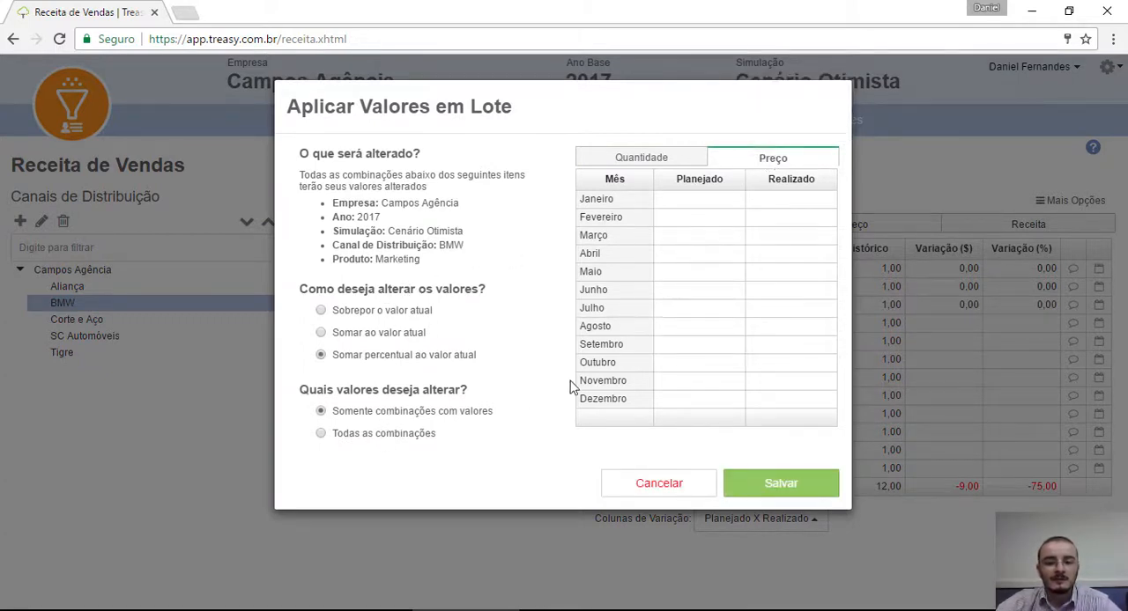
Step: Enter a 5% increase in the planned price for Junho through Dezembro, save it, and view the resulting Receita values
{"action": "left_click", "coordinate": [693, 290]}
{"action": "type", "text": "5"}
{"action": "key", "text": "Return"}
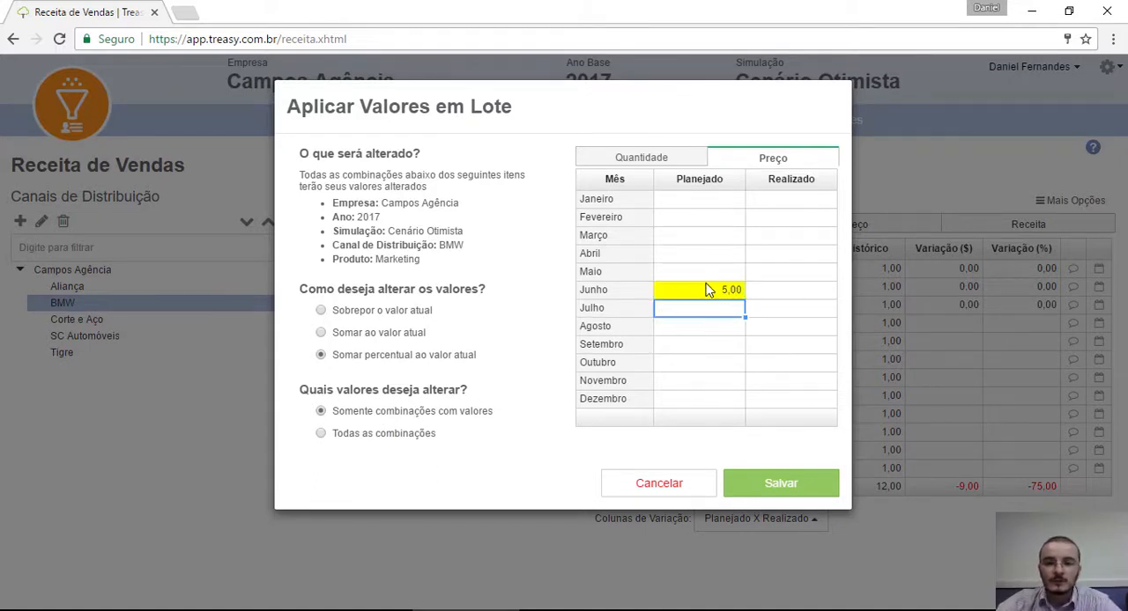
{"action": "left_click_drag", "start_coordinate": [746, 300], "coordinate": [742, 406]}
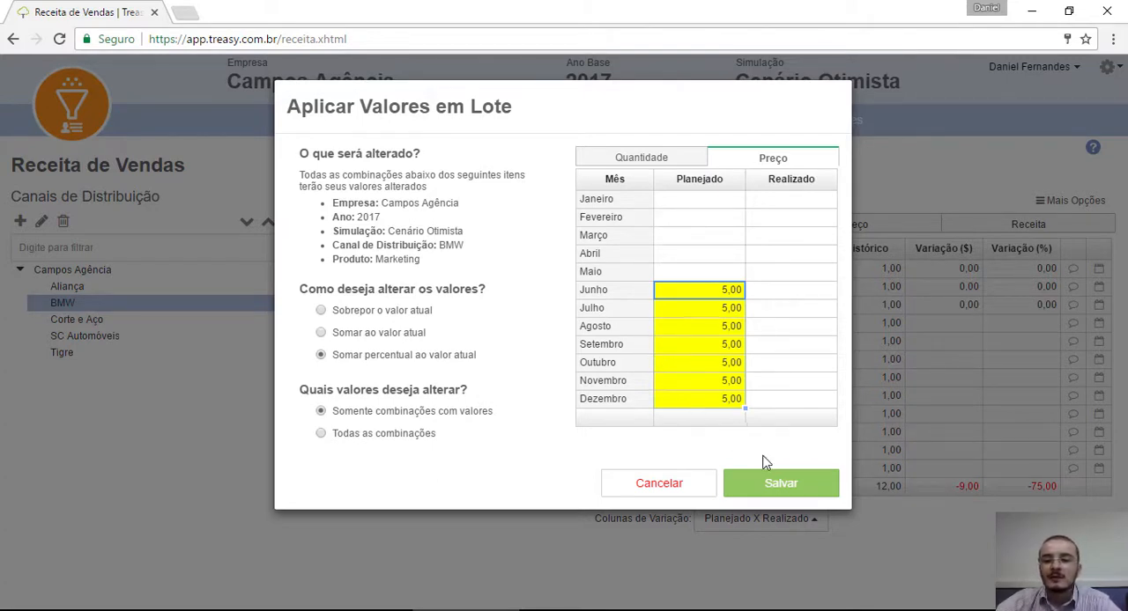
{"action": "left_click", "coordinate": [760, 484]}
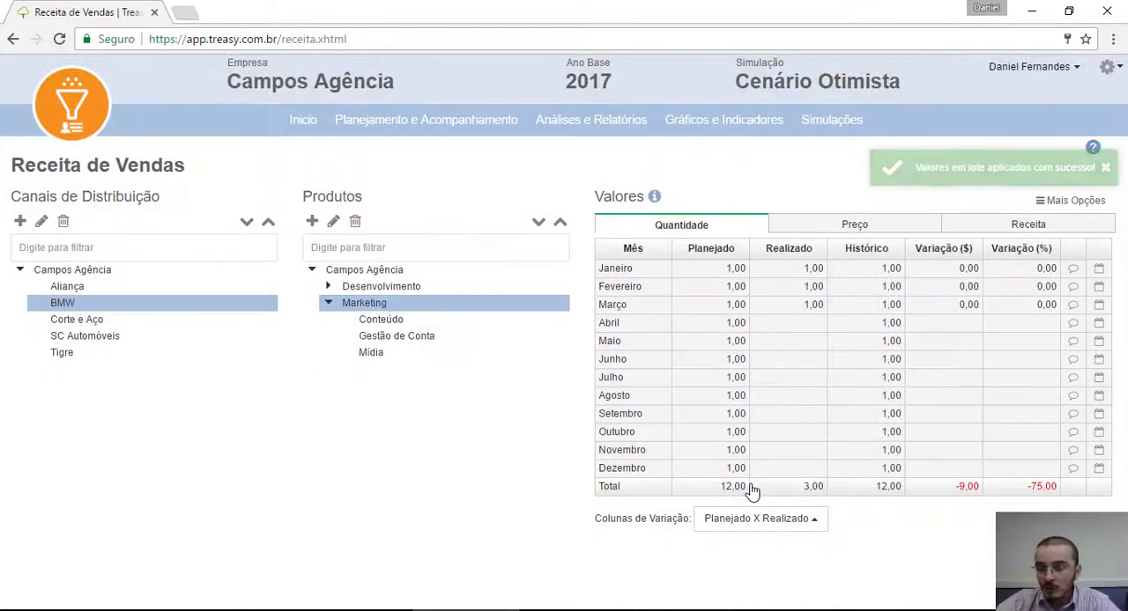
{"action": "left_click", "coordinate": [994, 231]}
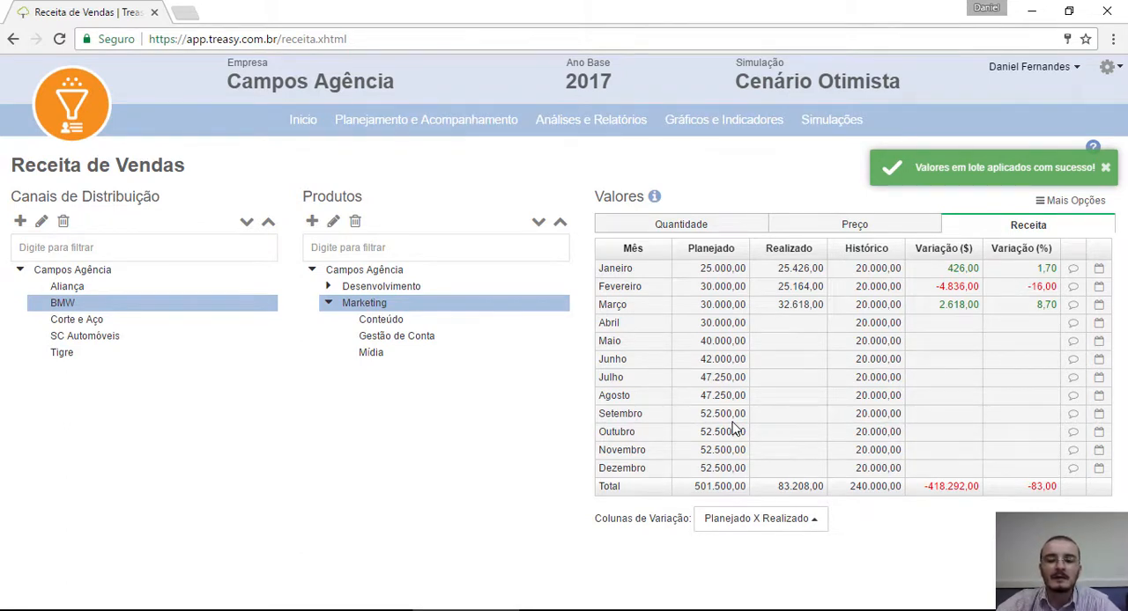
Step: Switch the active simulation to Cenário Base
{"action": "left_click", "coordinate": [415, 118]}
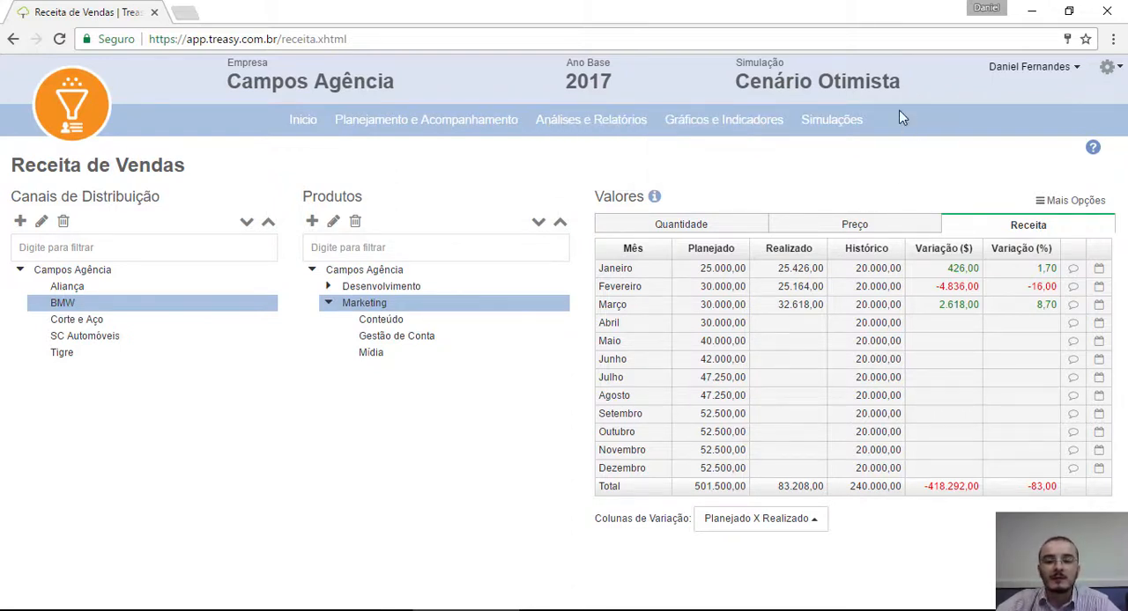
{"action": "left_click", "coordinate": [859, 88]}
{"action": "left_click", "coordinate": [861, 89]}
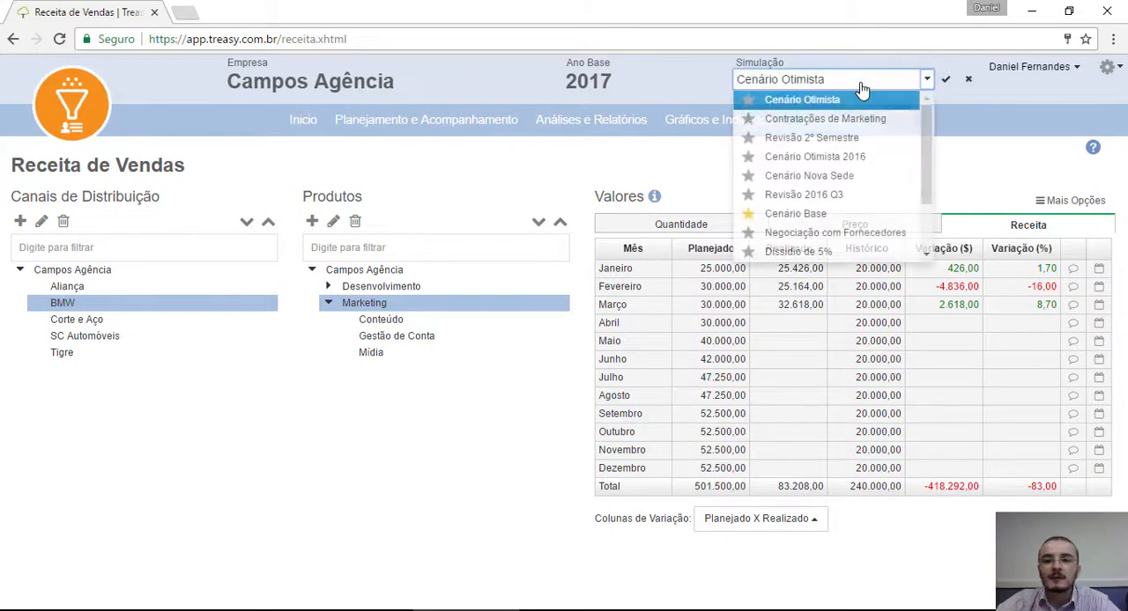
{"action": "left_click", "coordinate": [796, 214]}
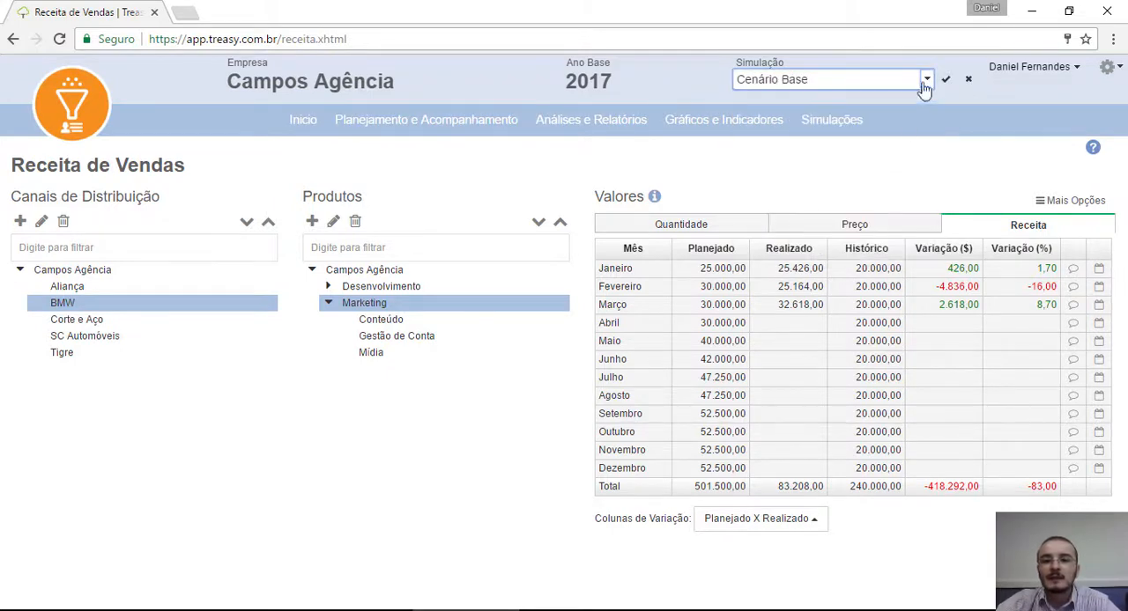
{"action": "left_click", "coordinate": [945, 78]}
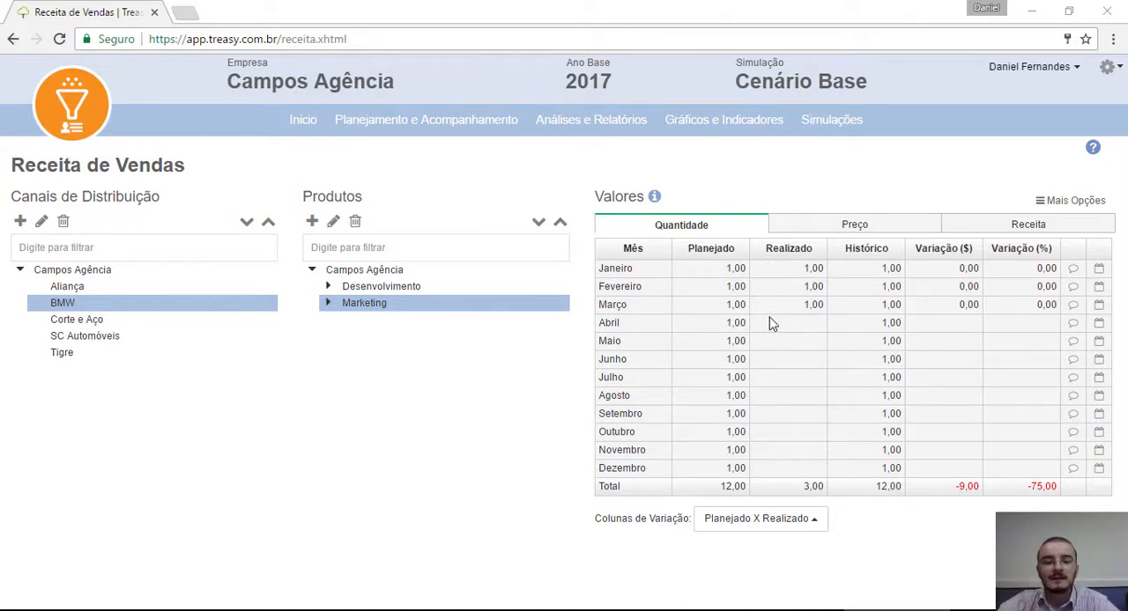
Step: Open Despesas Variáveis and start the import of its values
{"action": "mouse_move", "coordinate": [429, 121]}
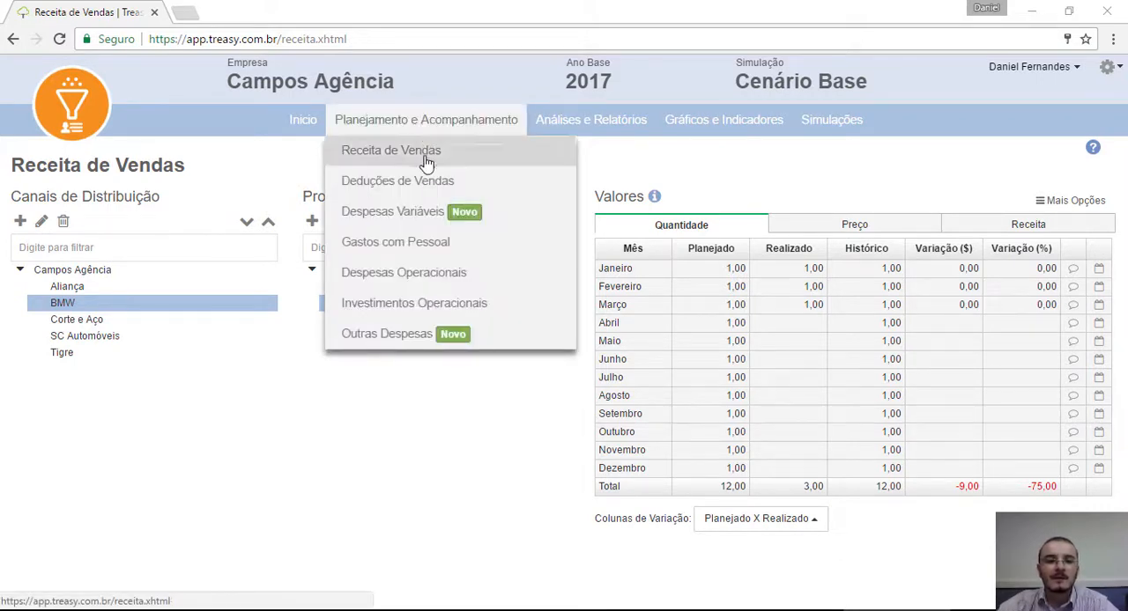
{"action": "left_click", "coordinate": [427, 220]}
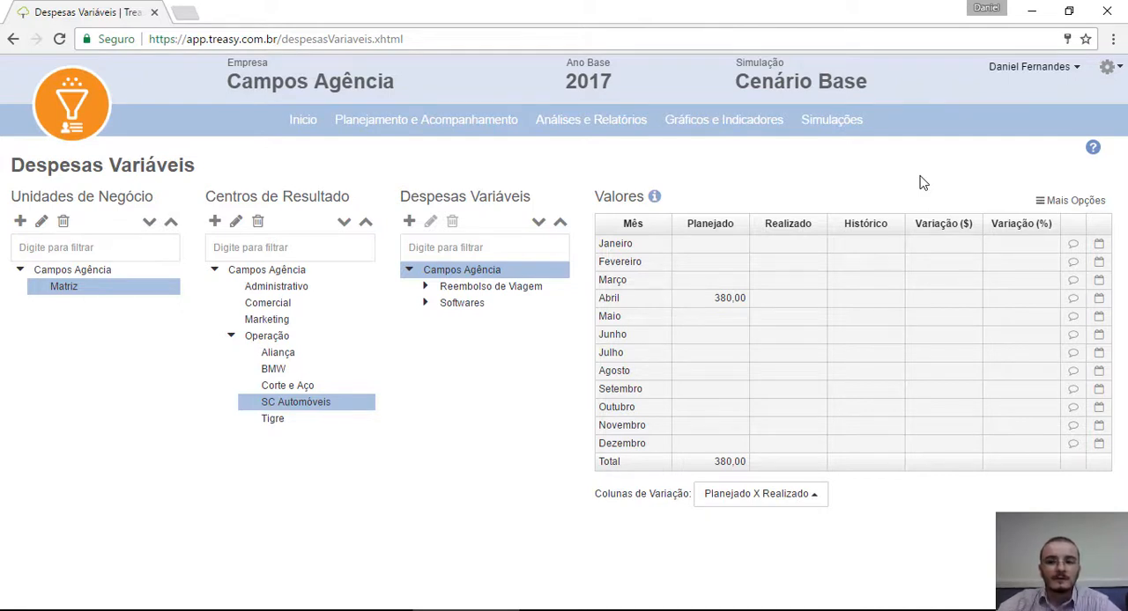
{"action": "left_click", "coordinate": [1060, 201]}
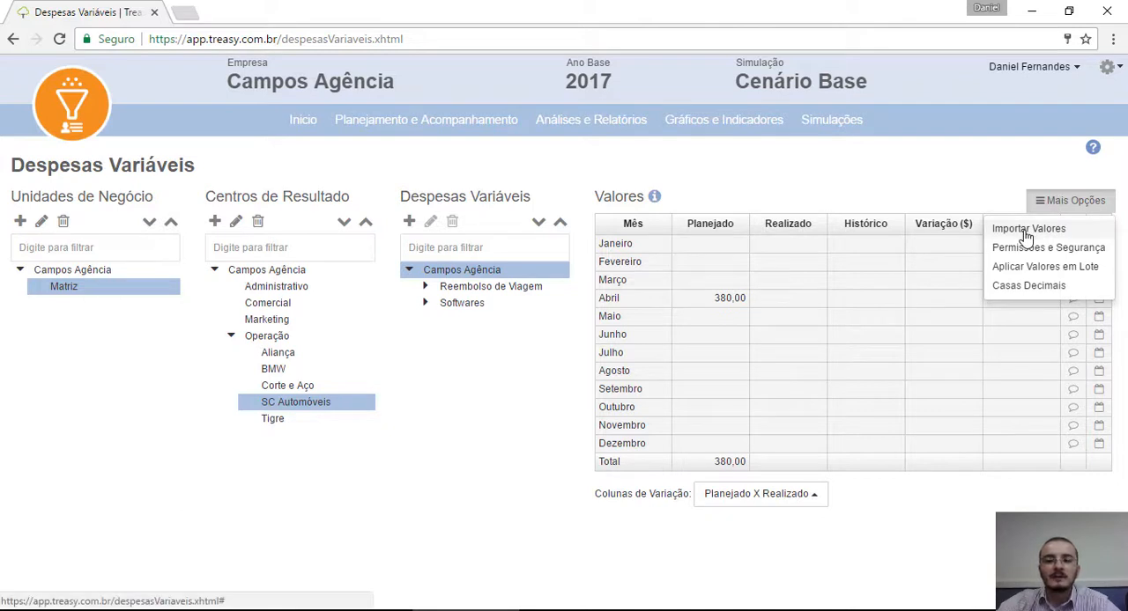
{"action": "left_click", "coordinate": [1027, 230]}
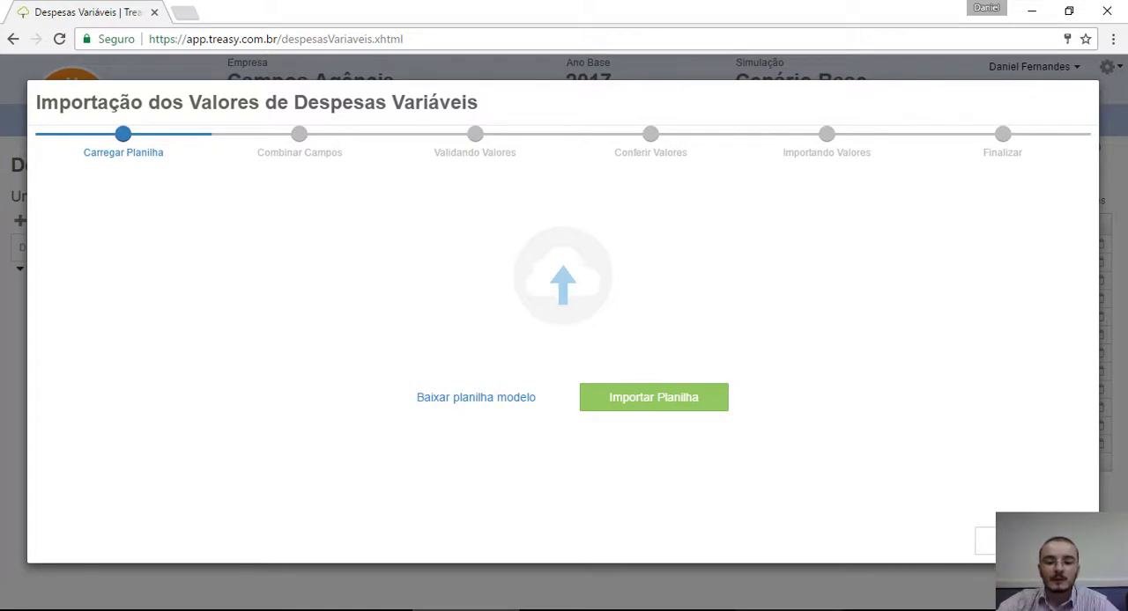
Step: Switch to Excel and review the expense rows in Realizado Março - Despesas Variáveis.xlsx
{"action": "left_click", "coordinate": [780, 610]}
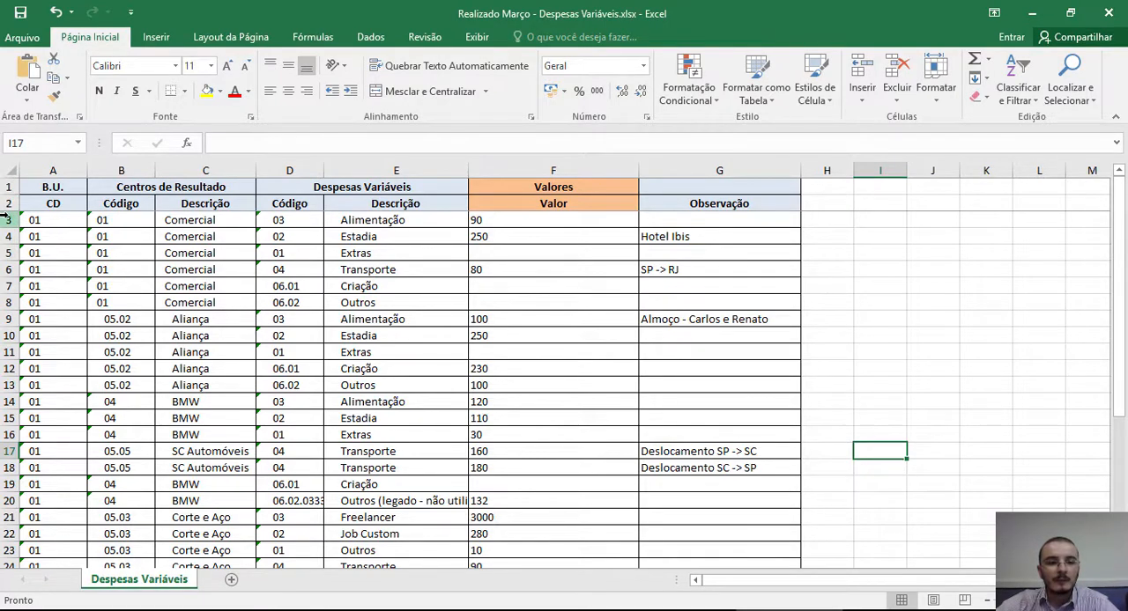
{"action": "left_click_drag", "start_coordinate": [11, 220], "coordinate": [32, 550]}
{"action": "scroll", "coordinate": [392, 423], "scroll_direction": "up", "scroll_amount": 3}
{"action": "left_click", "coordinate": [386, 284]}
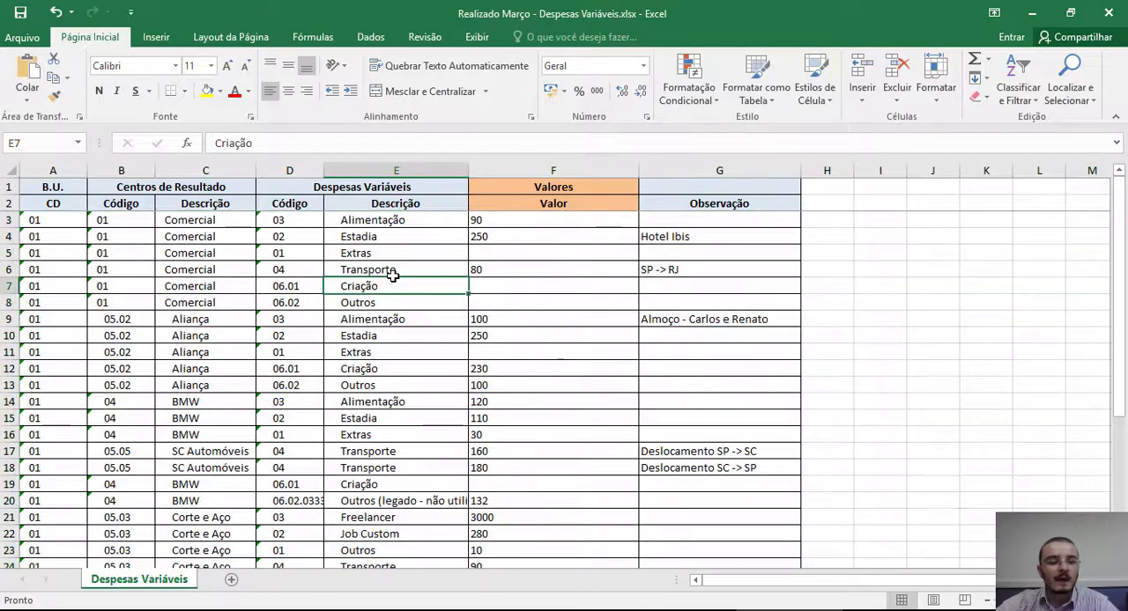
Step: Examine the spreadsheet's business unit, result centre code, variable expense code, value and observation columns
{"action": "left_click", "coordinate": [58, 170]}
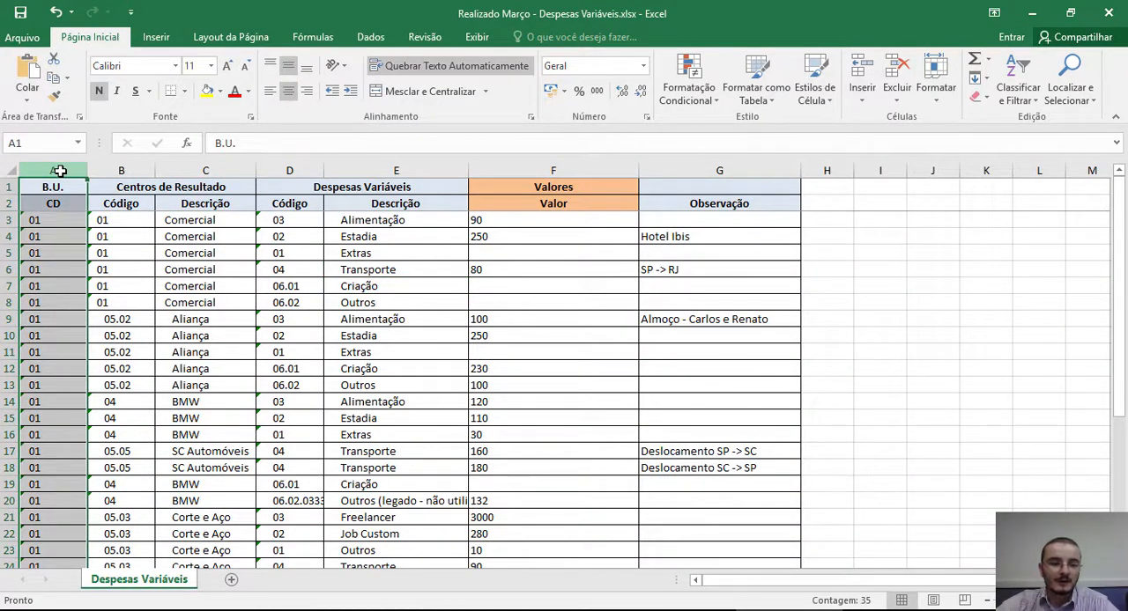
{"action": "left_click", "coordinate": [124, 170]}
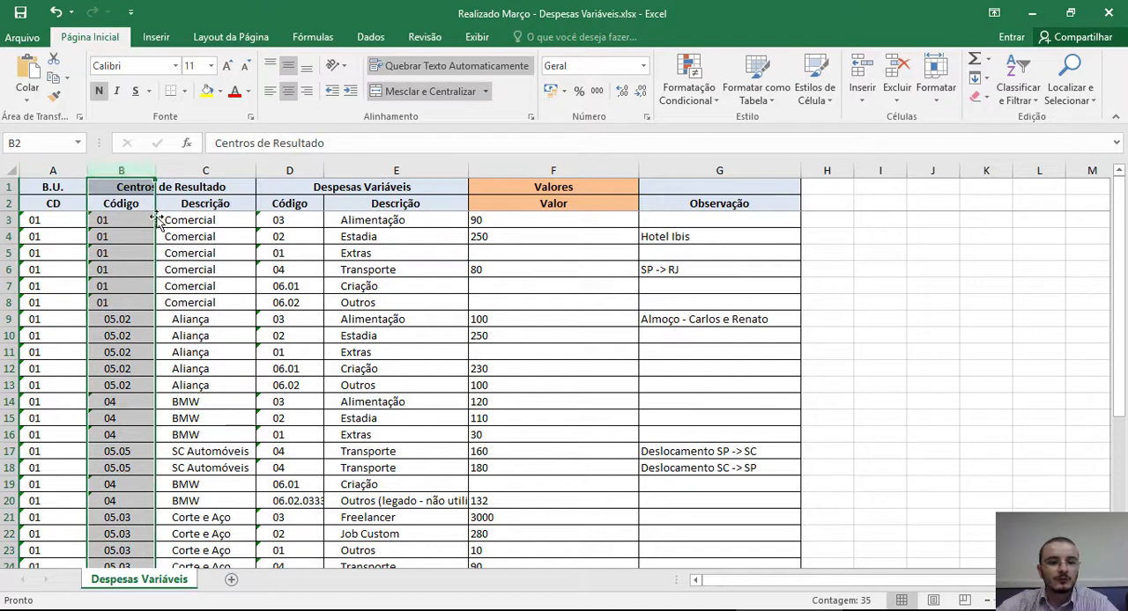
{"action": "left_click", "coordinate": [294, 168]}
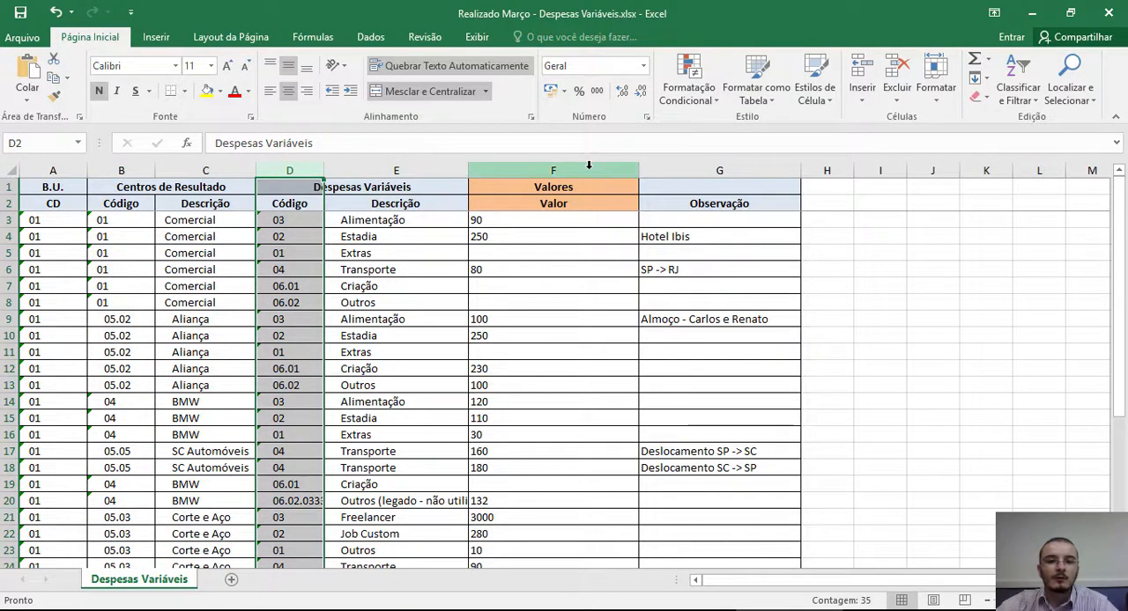
{"action": "left_click", "coordinate": [589, 168]}
{"action": "left_click", "coordinate": [725, 168]}
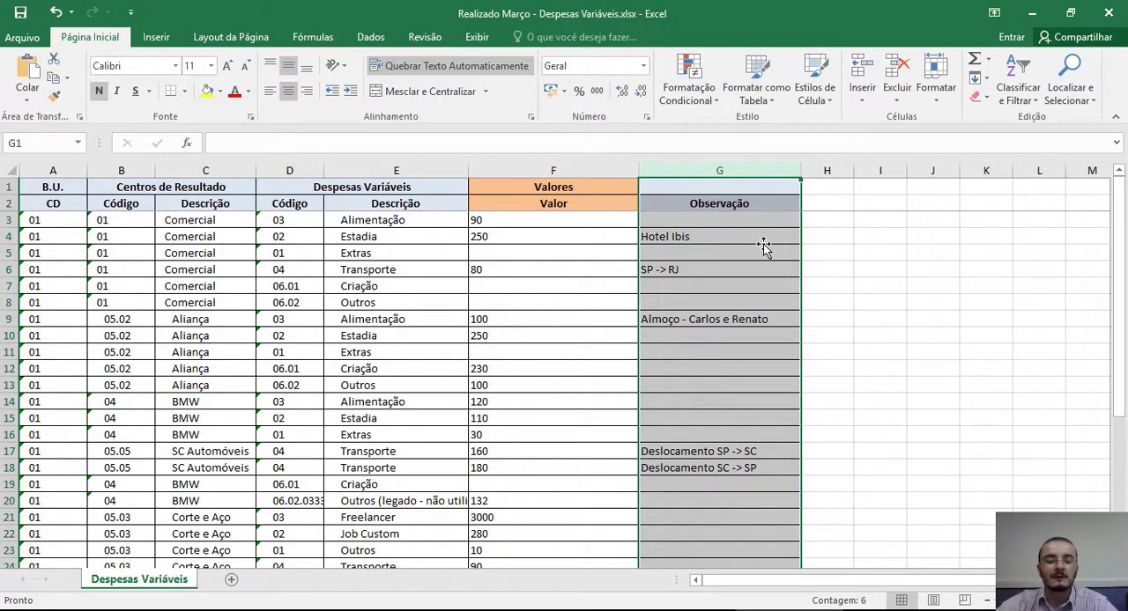
{"action": "left_click", "coordinate": [65, 170]}
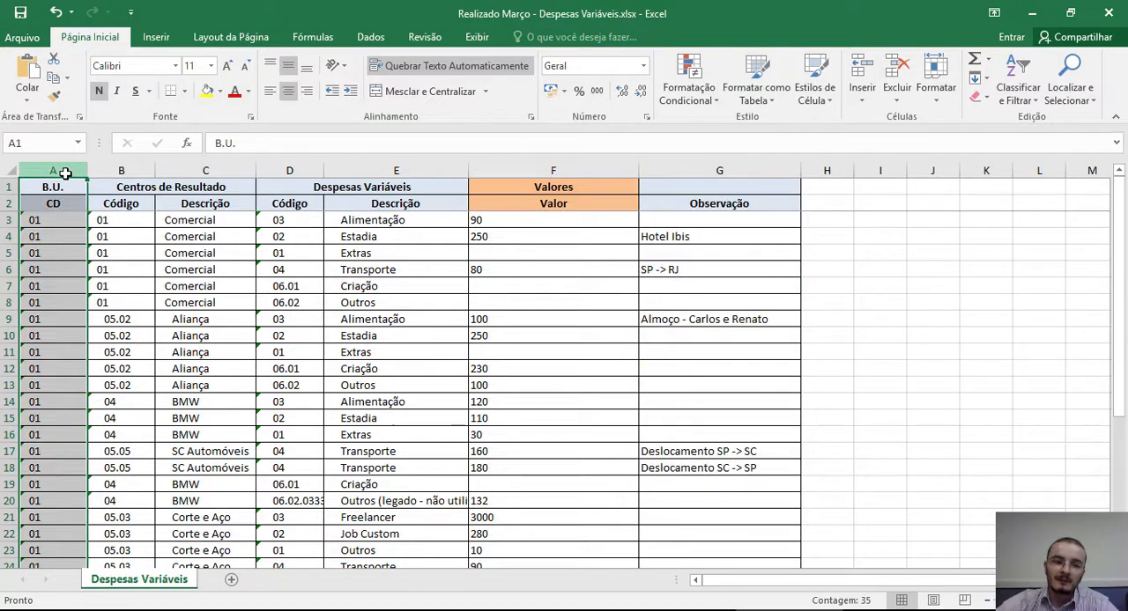
{"action": "left_click", "coordinate": [122, 170]}
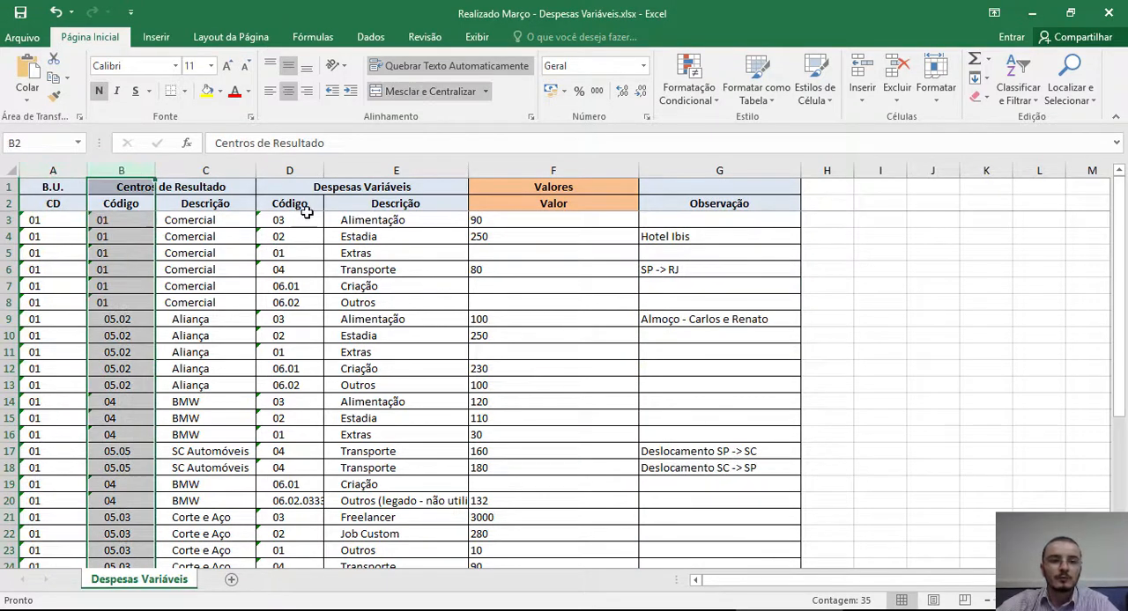
{"action": "left_click", "coordinate": [296, 171]}
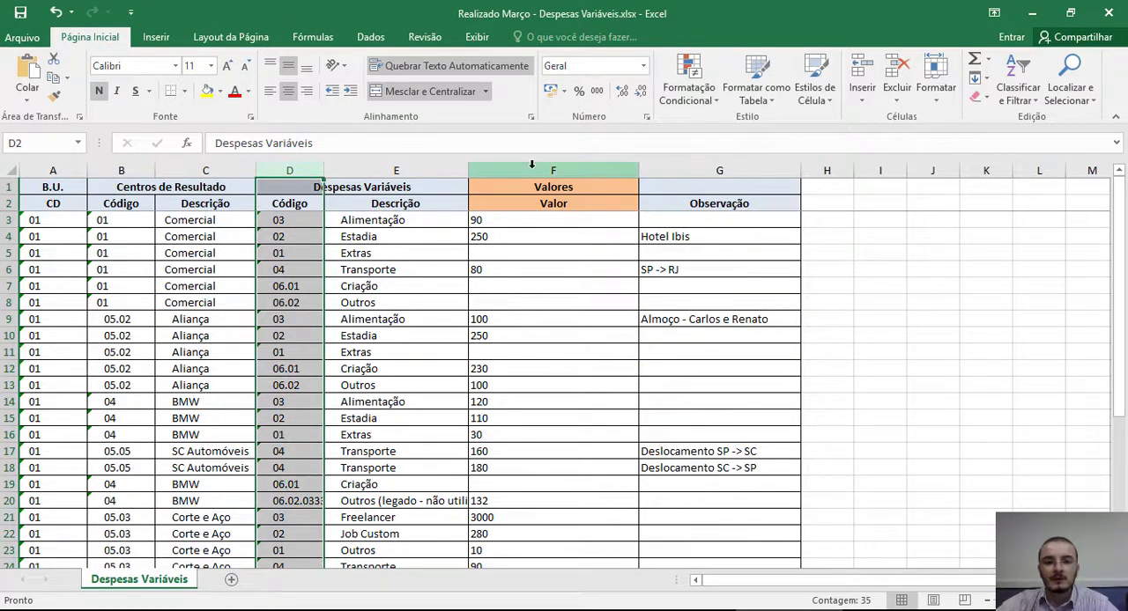
{"action": "left_click", "coordinate": [531, 164]}
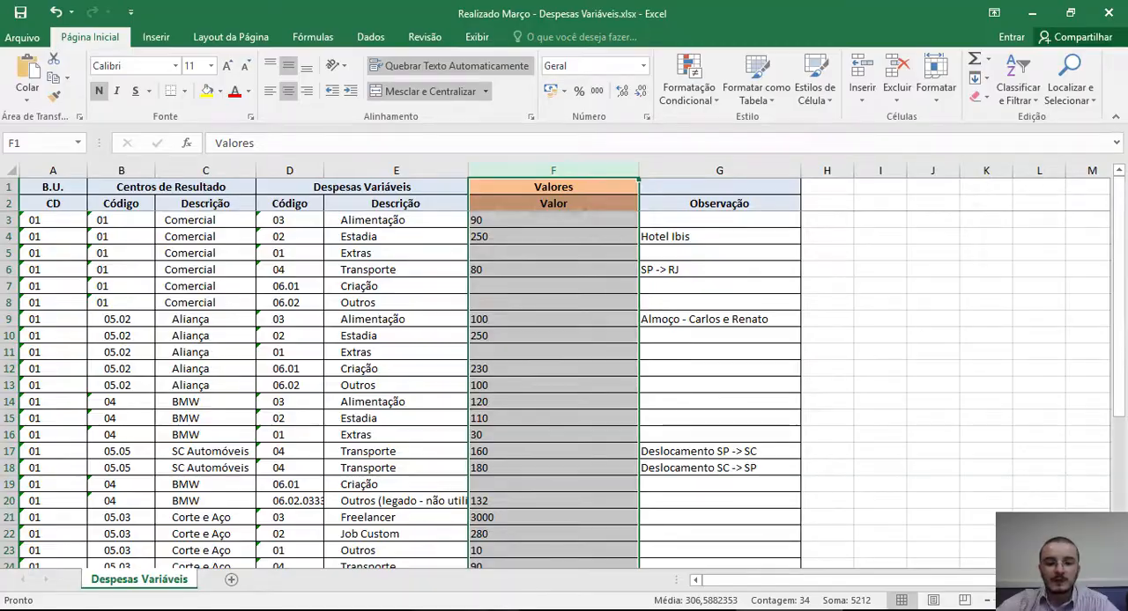
Step: Return to Treasy in the browser and upload Realizado Abril - Despesas Variáveis.xlsx for the variable expense import
{"action": "left_click", "coordinate": [469, 610]}
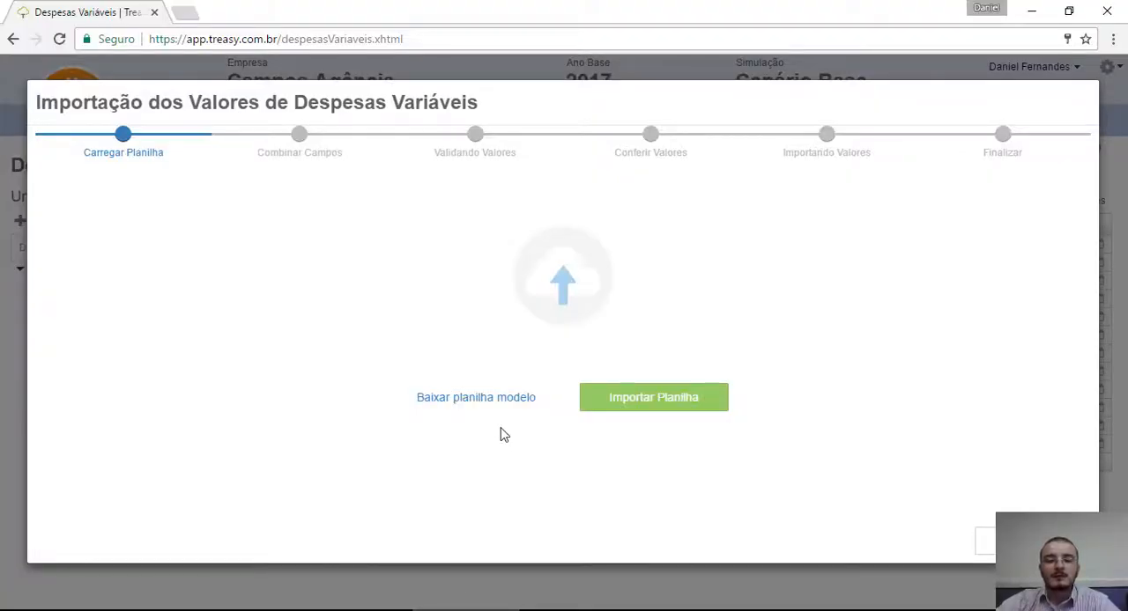
{"action": "left_click", "coordinate": [661, 404]}
{"action": "left_click", "coordinate": [660, 399]}
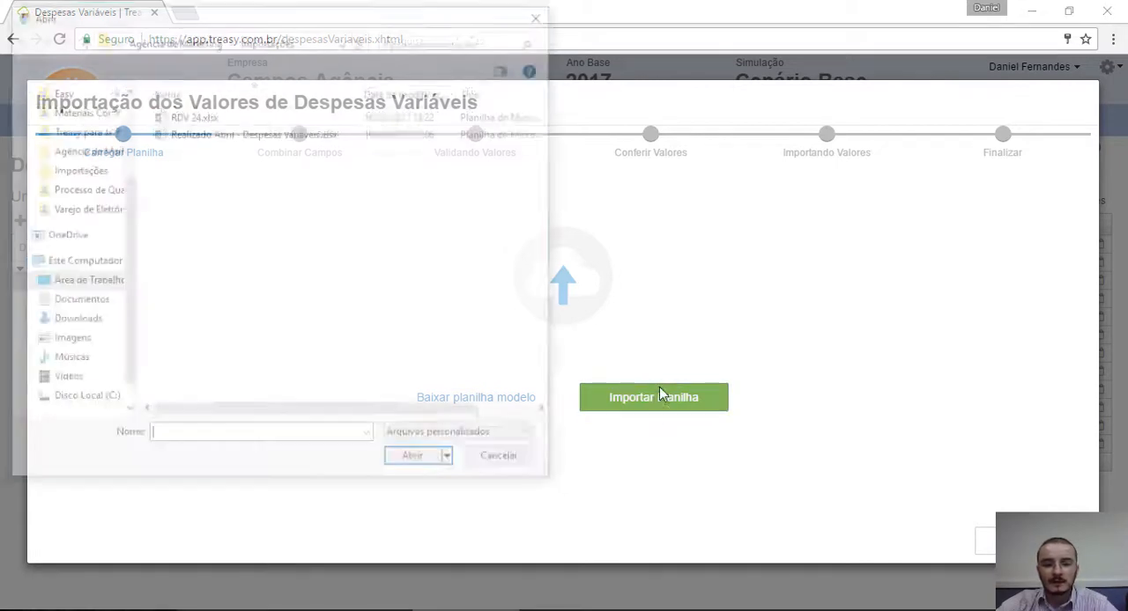
{"action": "double_click", "coordinate": [221, 134]}
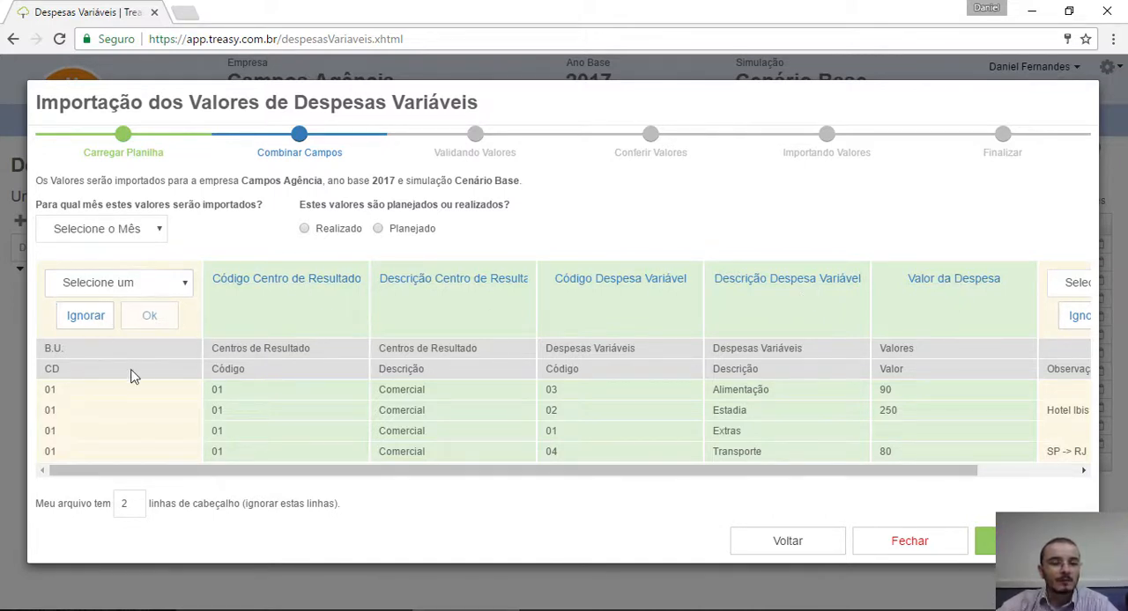
Step: Map the spreadsheet's B.U. column to Código Unidade de Negócio
{"action": "left_click", "coordinate": [171, 283]}
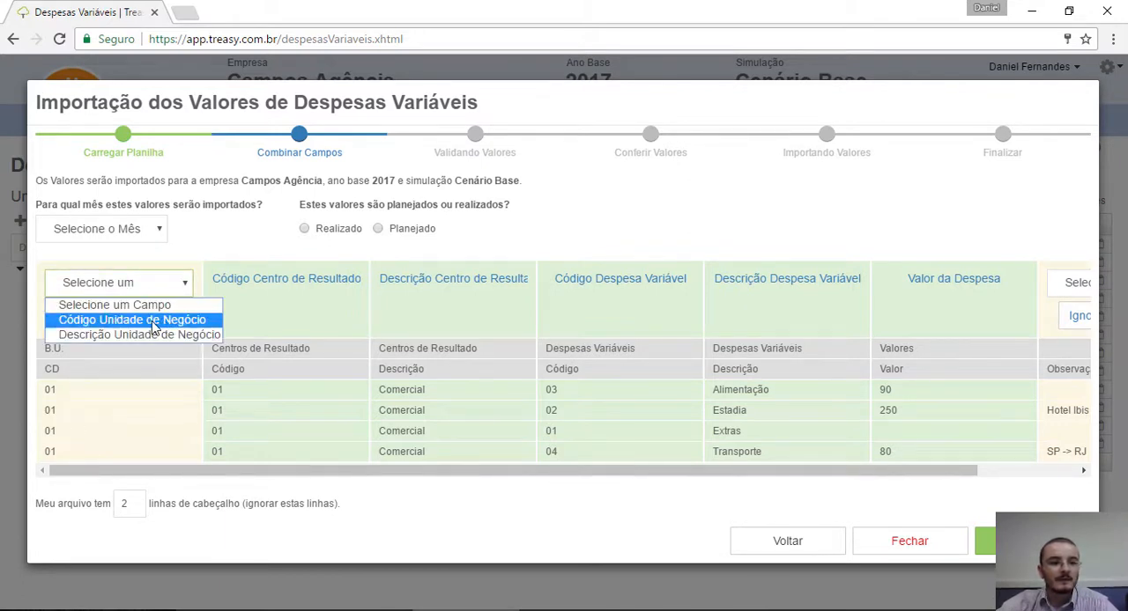
{"action": "left_click", "coordinate": [153, 325]}
{"action": "left_click", "coordinate": [155, 326]}
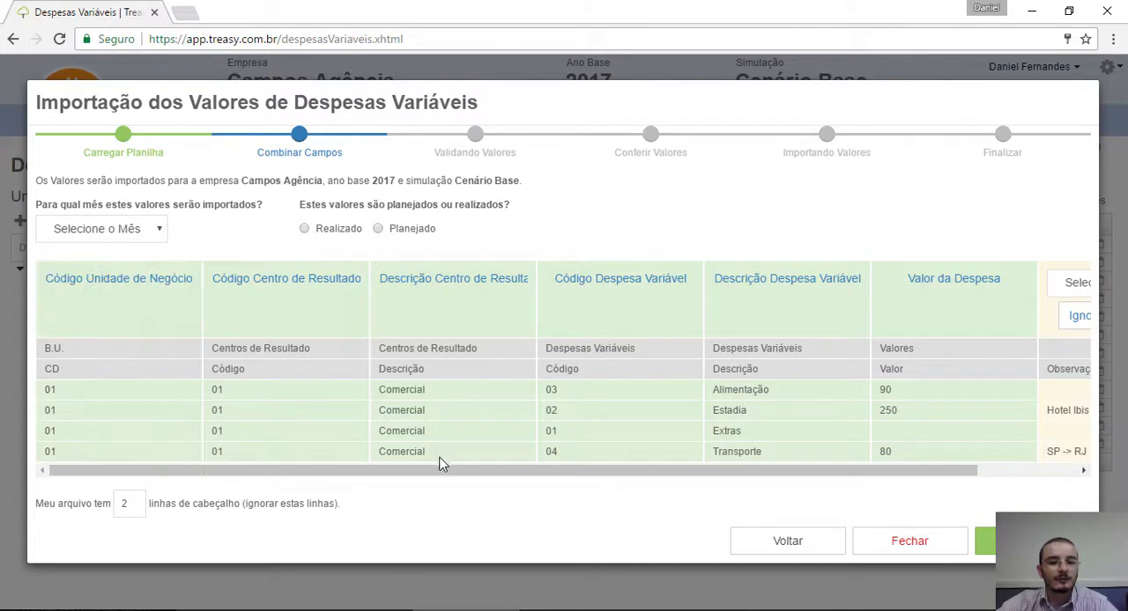
Step: Ignore the spreadsheet's Observação column in the field mapping
{"action": "left_click_drag", "start_coordinate": [415, 473], "coordinate": [735, 486]}
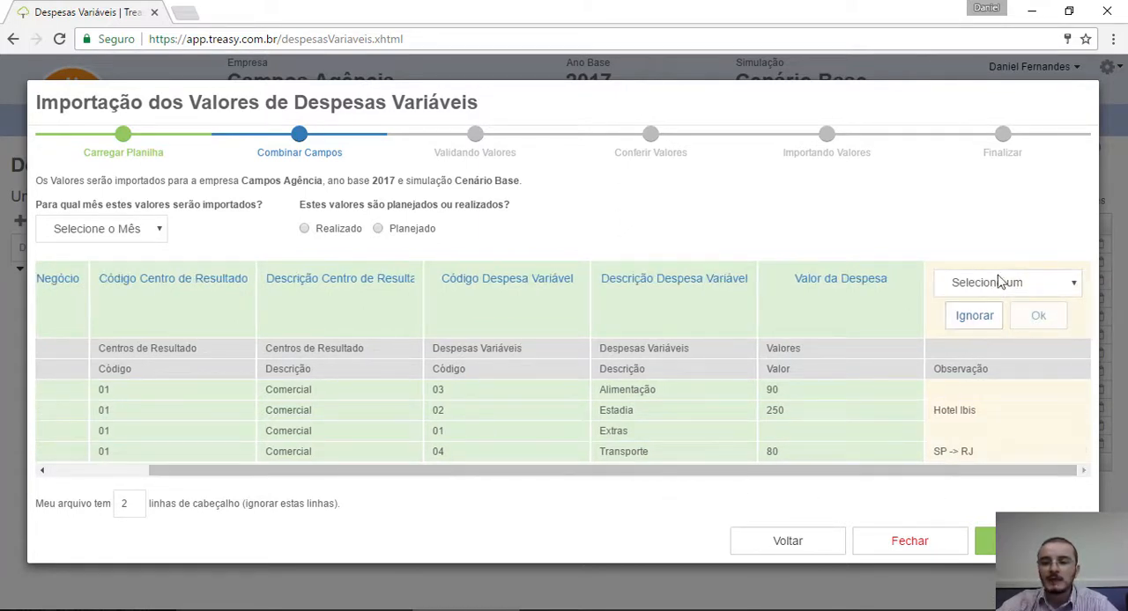
{"action": "left_click", "coordinate": [974, 317]}
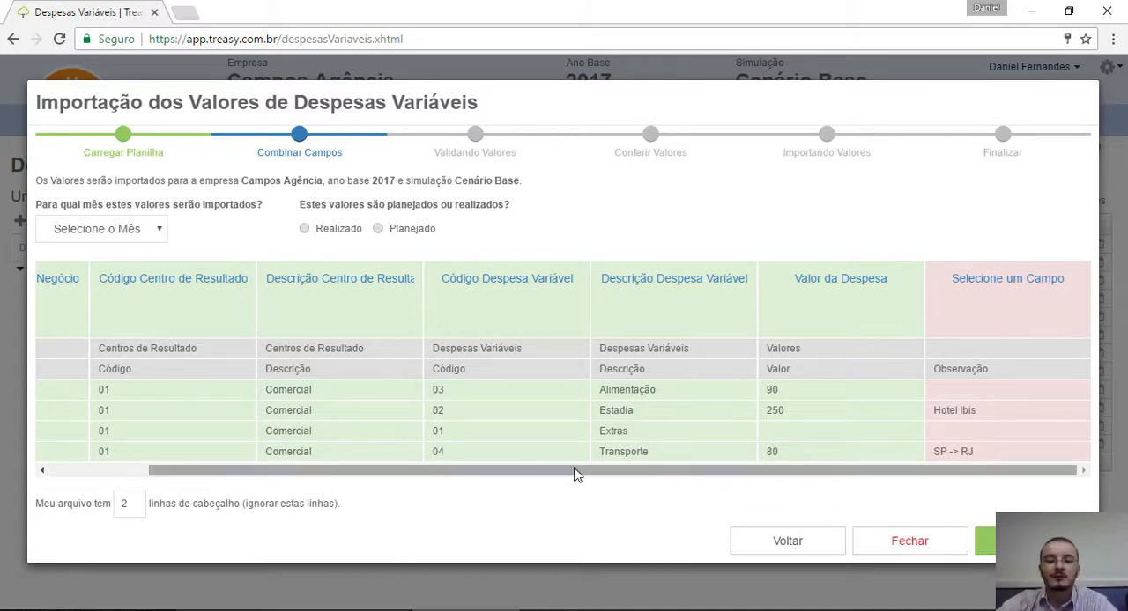
{"action": "left_click_drag", "start_coordinate": [542, 476], "coordinate": [368, 468]}
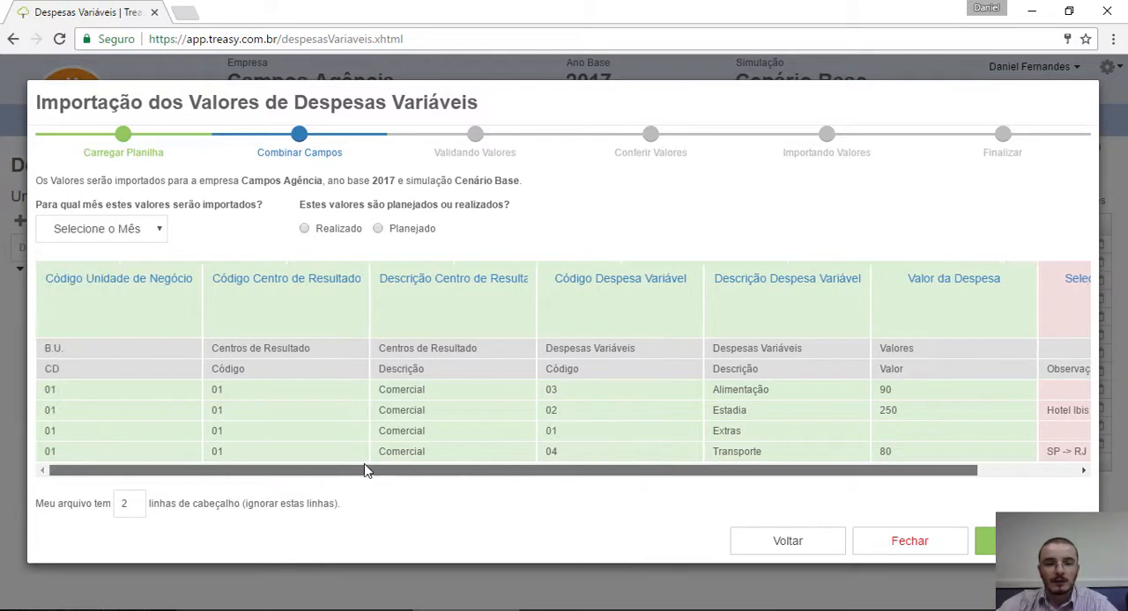
Step: Set the values to import as Realizado for the month of Abril and submit the mapping for validation
{"action": "left_click", "coordinate": [322, 234]}
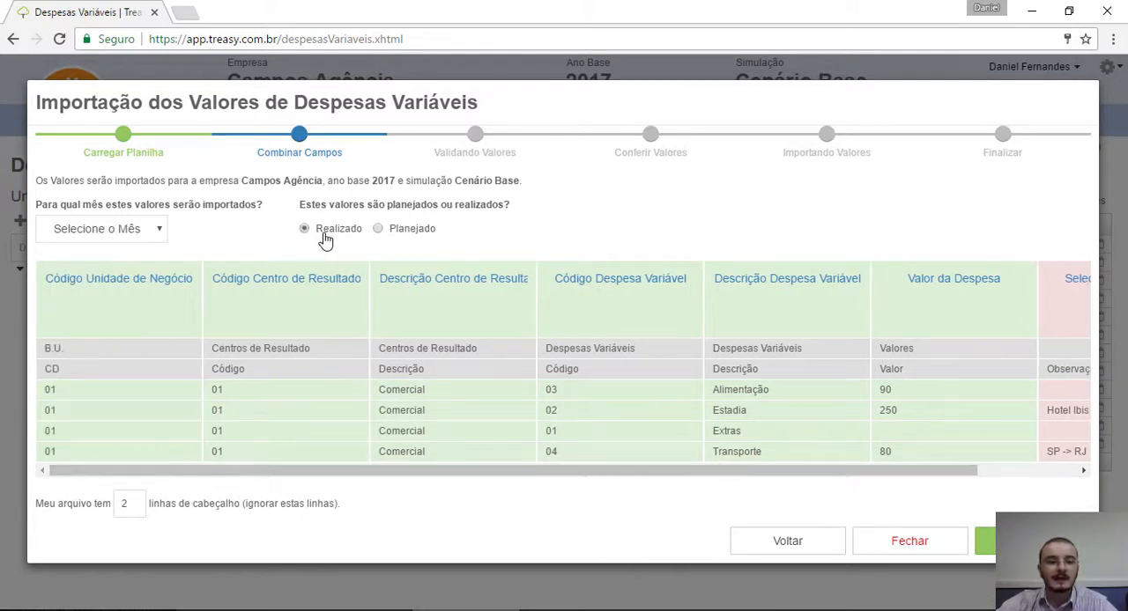
{"action": "left_click", "coordinate": [146, 229]}
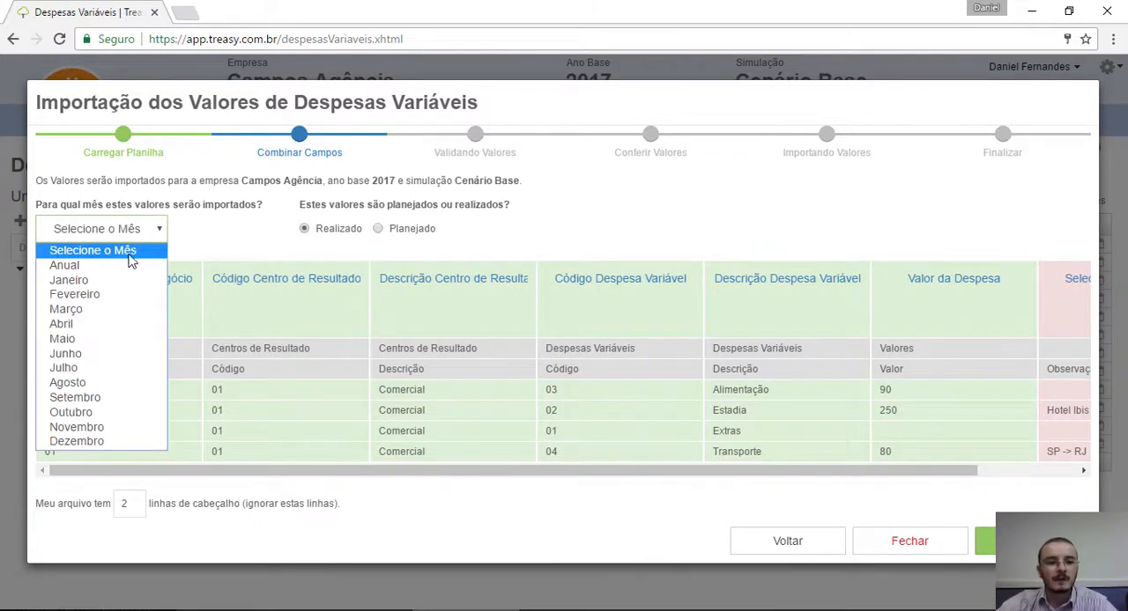
{"action": "left_click", "coordinate": [91, 325]}
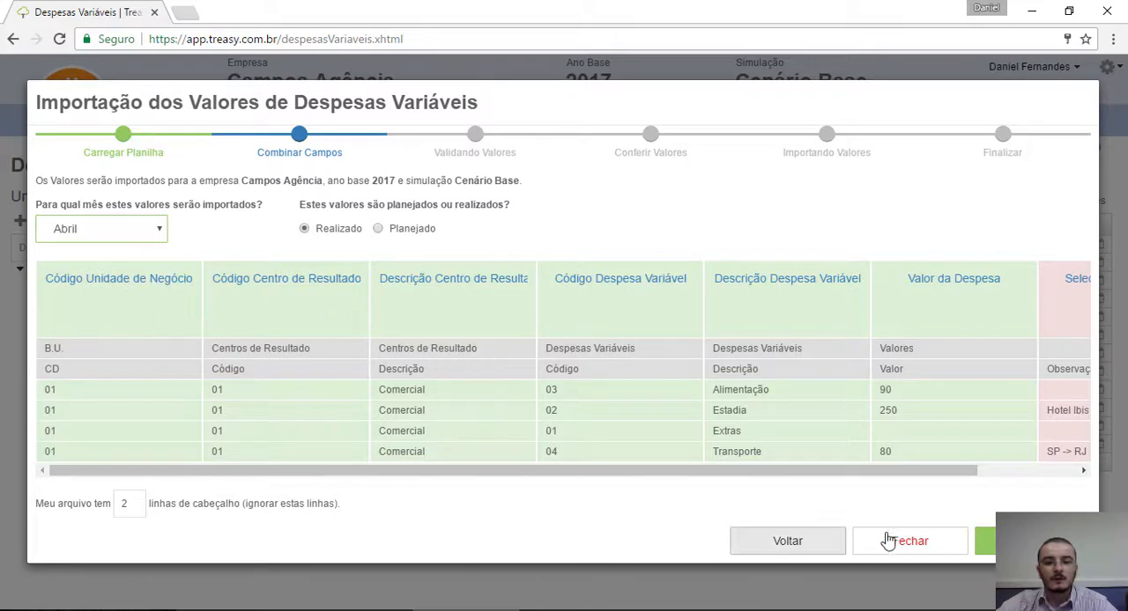
{"action": "left_click", "coordinate": [982, 541]}
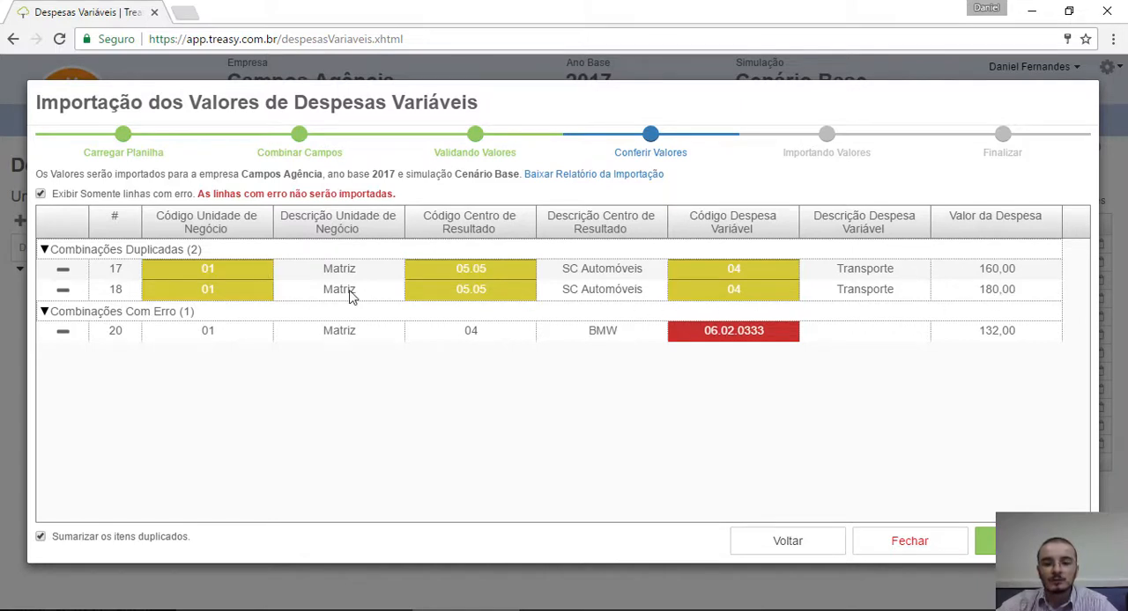
Step: Exclude row 20, with the invalid variable expense code, run the import and close the wizard
{"action": "mouse_move", "coordinate": [349, 296]}
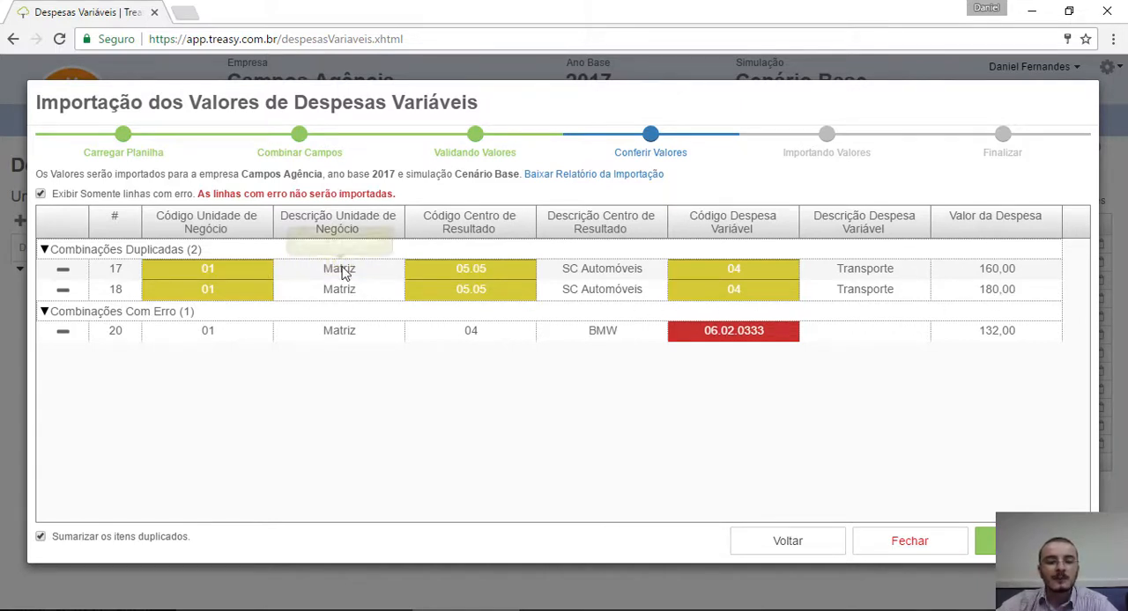
{"action": "mouse_move", "coordinate": [462, 275]}
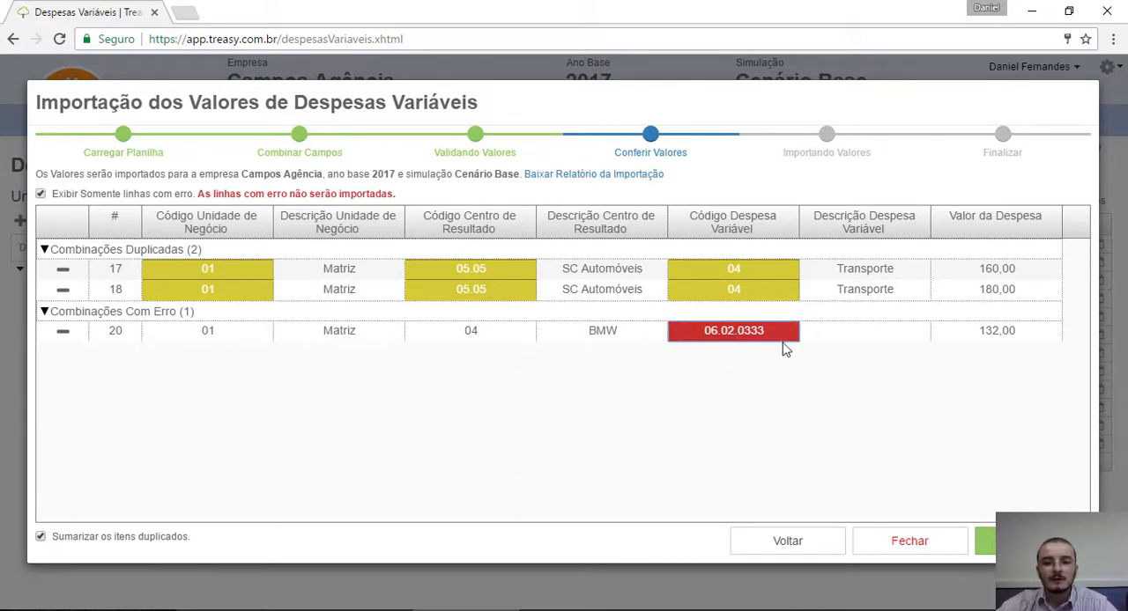
{"action": "left_click", "coordinate": [874, 335]}
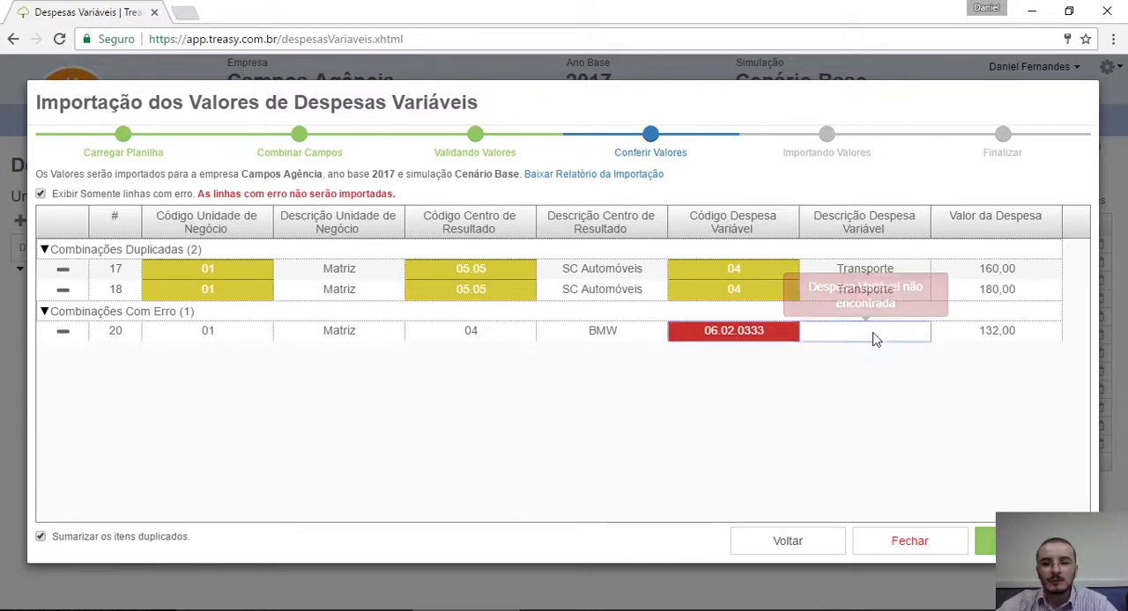
{"action": "left_click", "coordinate": [63, 333]}
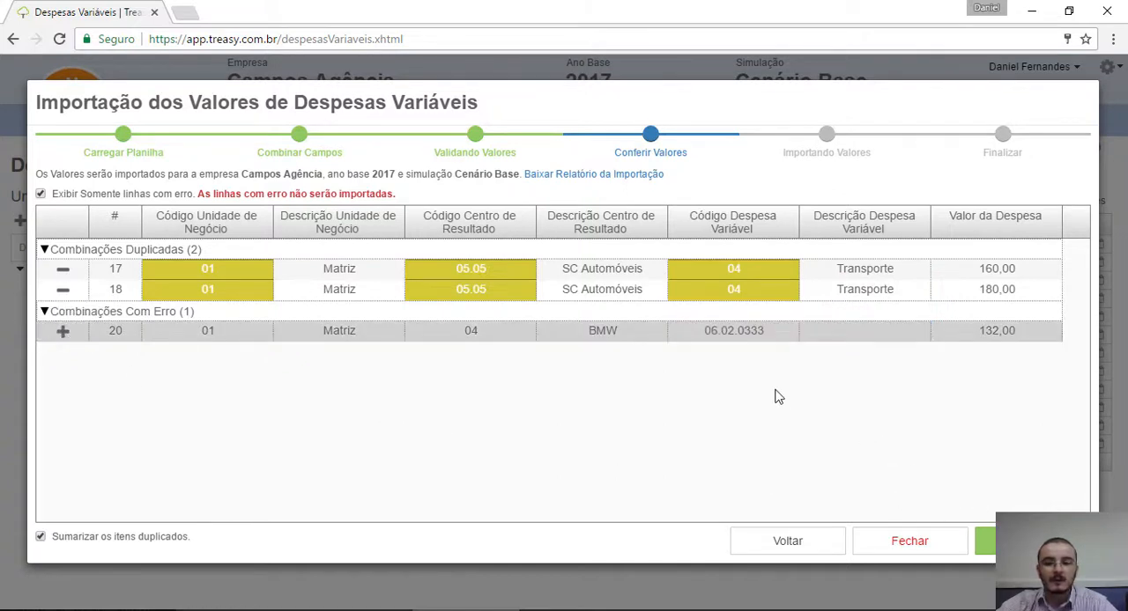
{"action": "mouse_move", "coordinate": [714, 335]}
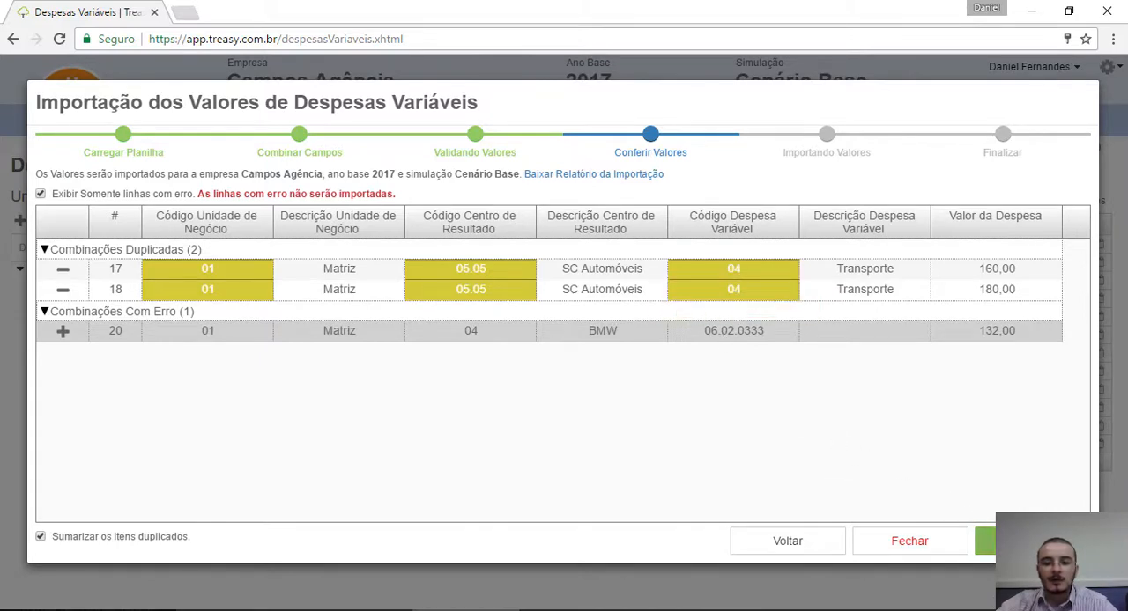
{"action": "left_click", "coordinate": [986, 541]}
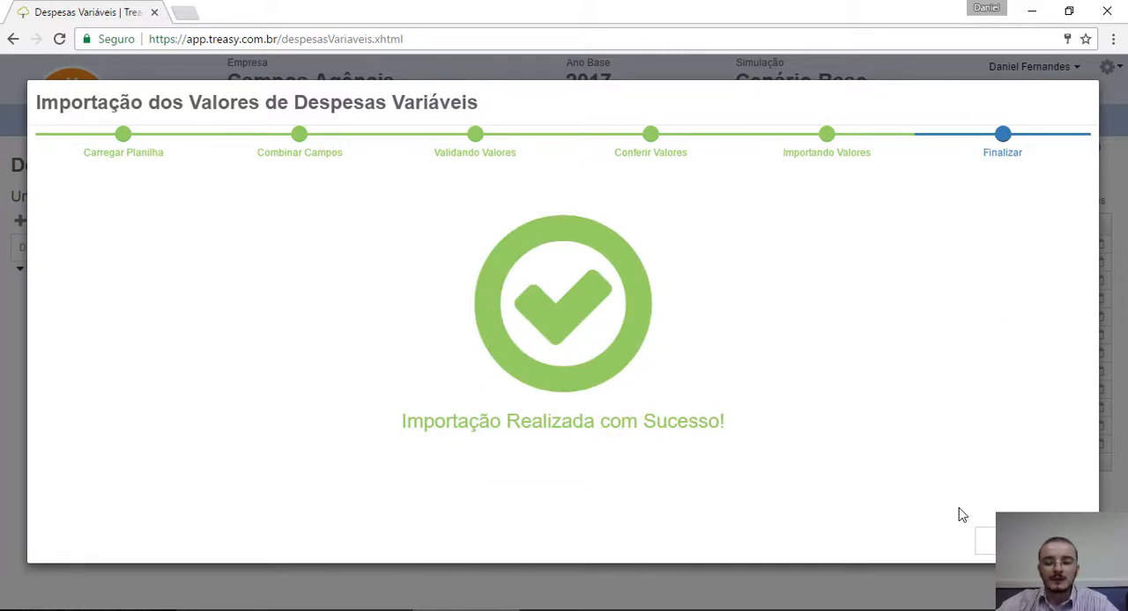
{"action": "left_click", "coordinate": [980, 540]}
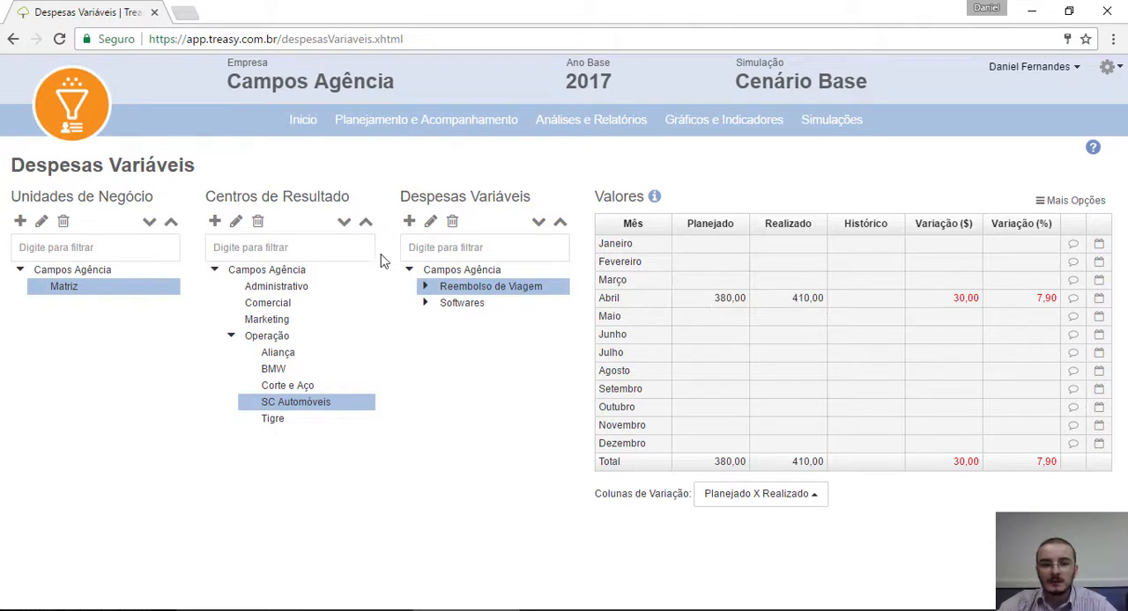
Step: Show the Transporte values under Reembolso de Viagem for SC Automóveis and compare April's Planejado and Realizado amounts
{"action": "left_click", "coordinate": [425, 287]}
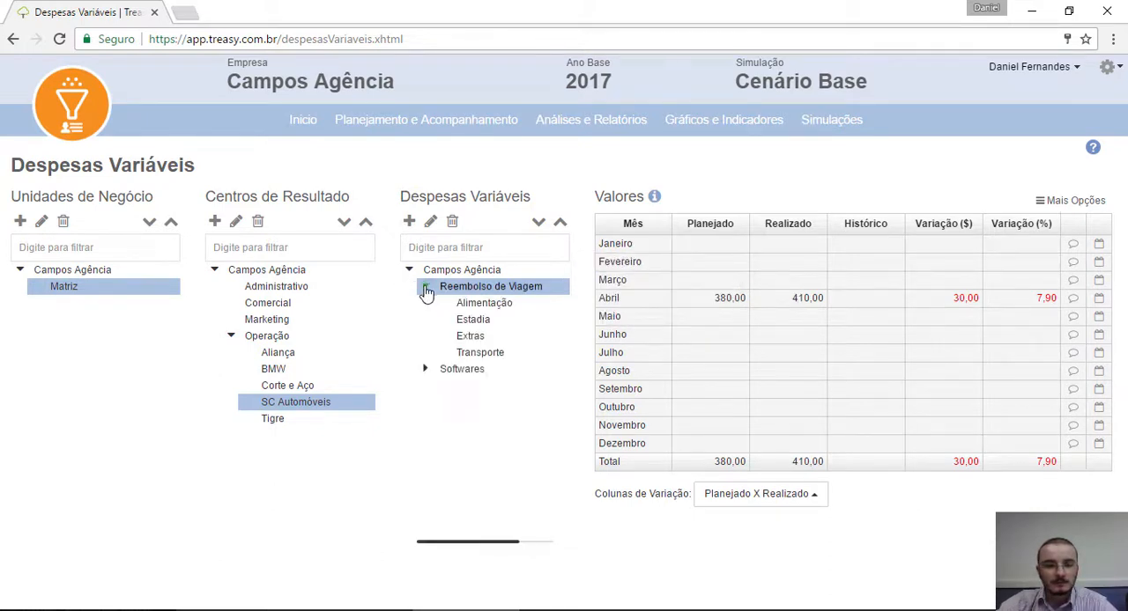
{"action": "left_click", "coordinate": [487, 354]}
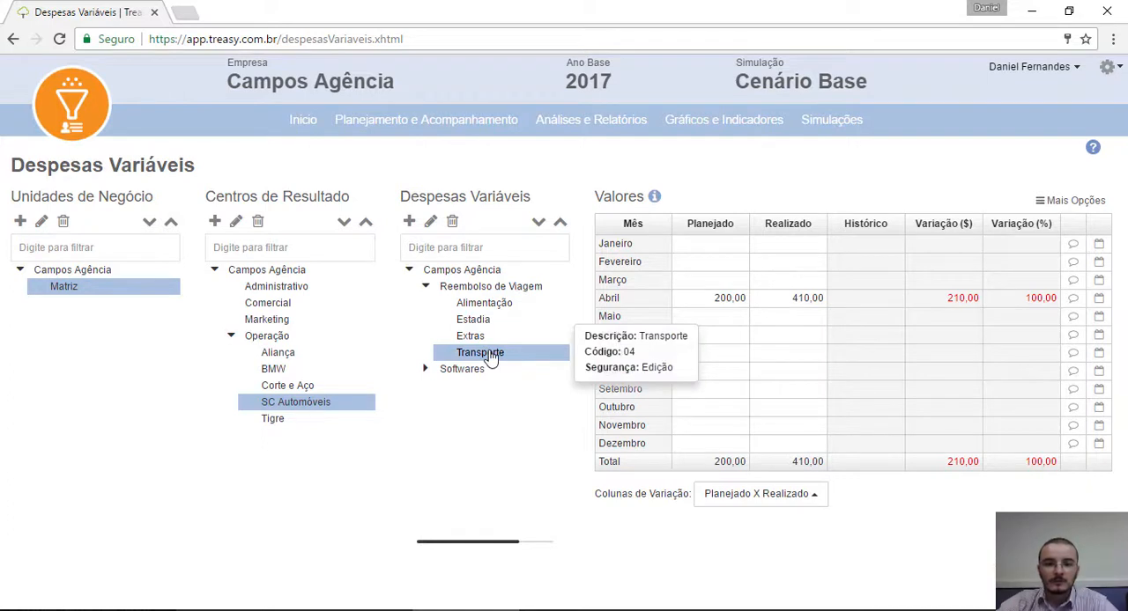
{"action": "left_click", "coordinate": [705, 302]}
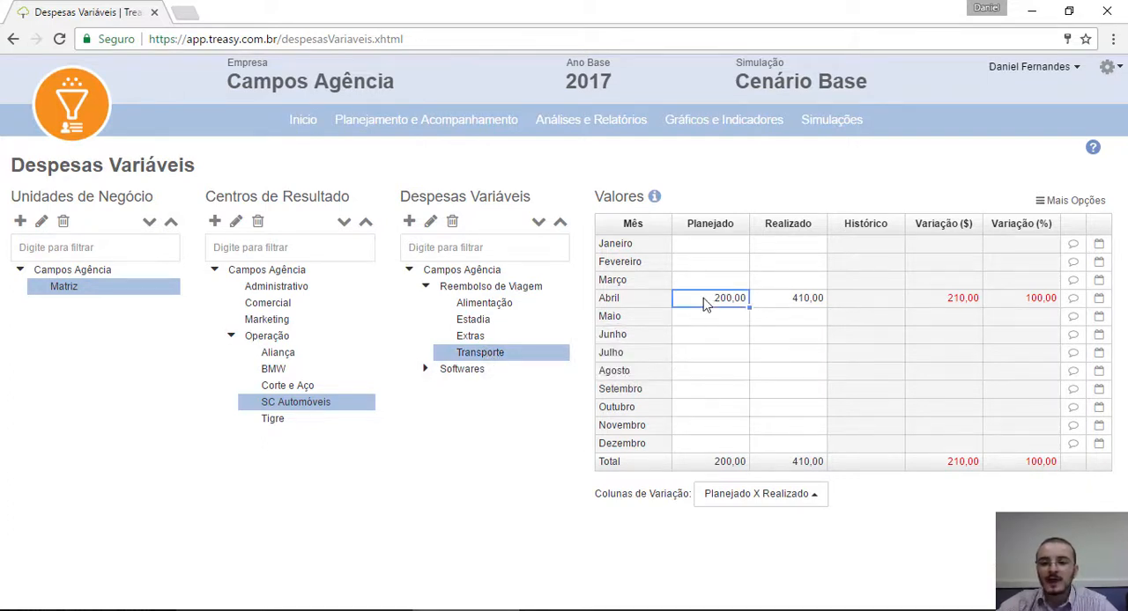
{"action": "left_click", "coordinate": [777, 304]}
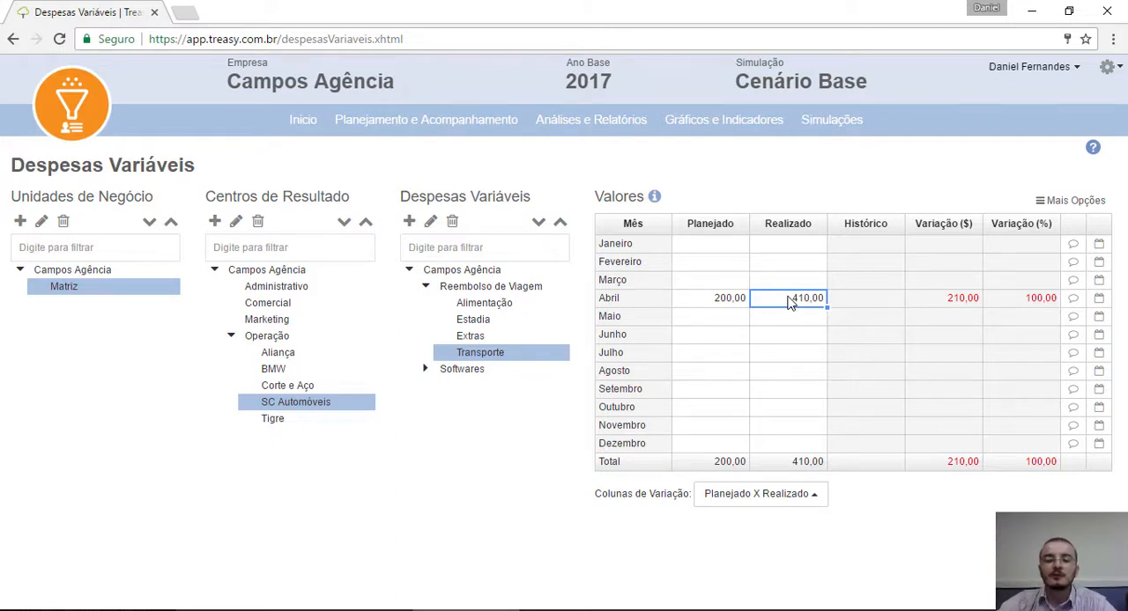
Step: Inspect the change history of April's Realizado value, including the latest import's line details and observations
{"action": "right_click", "coordinate": [784, 303]}
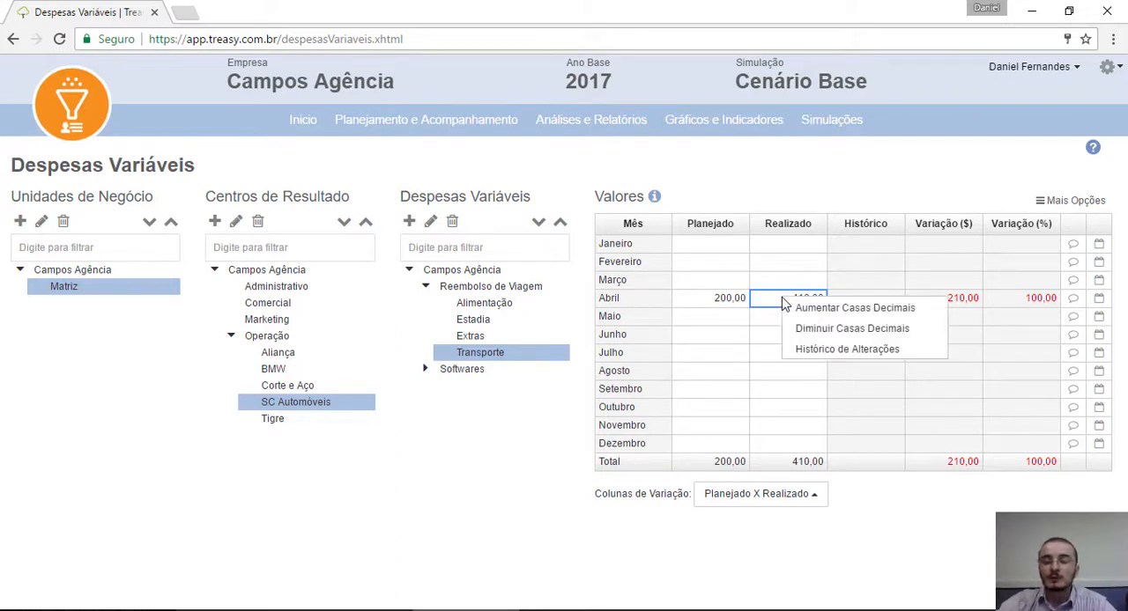
{"action": "left_click", "coordinate": [828, 352]}
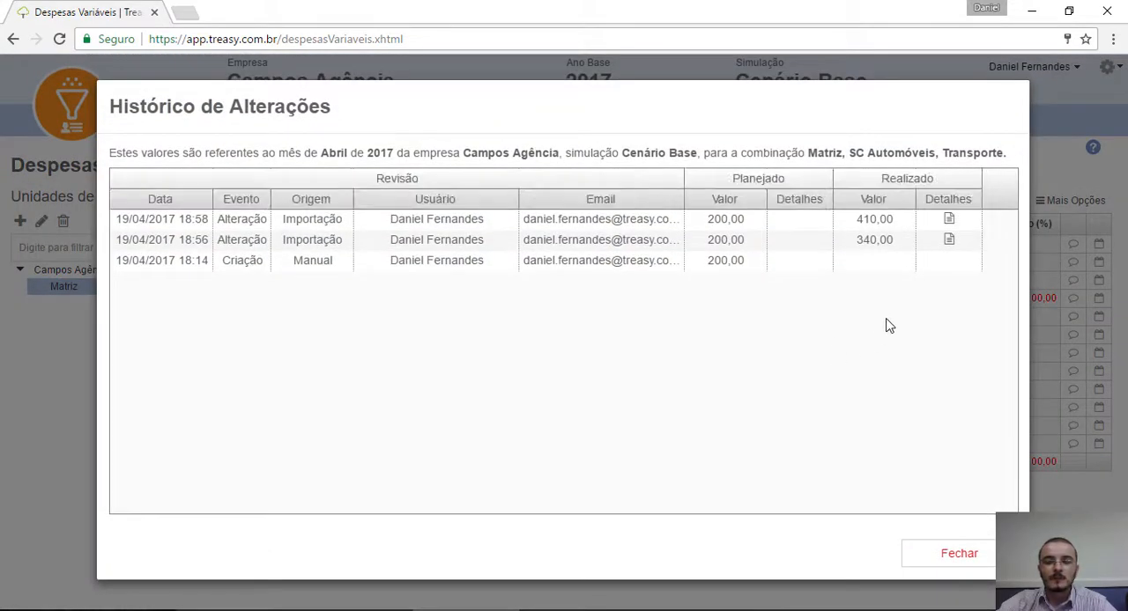
{"action": "left_click", "coordinate": [949, 220]}
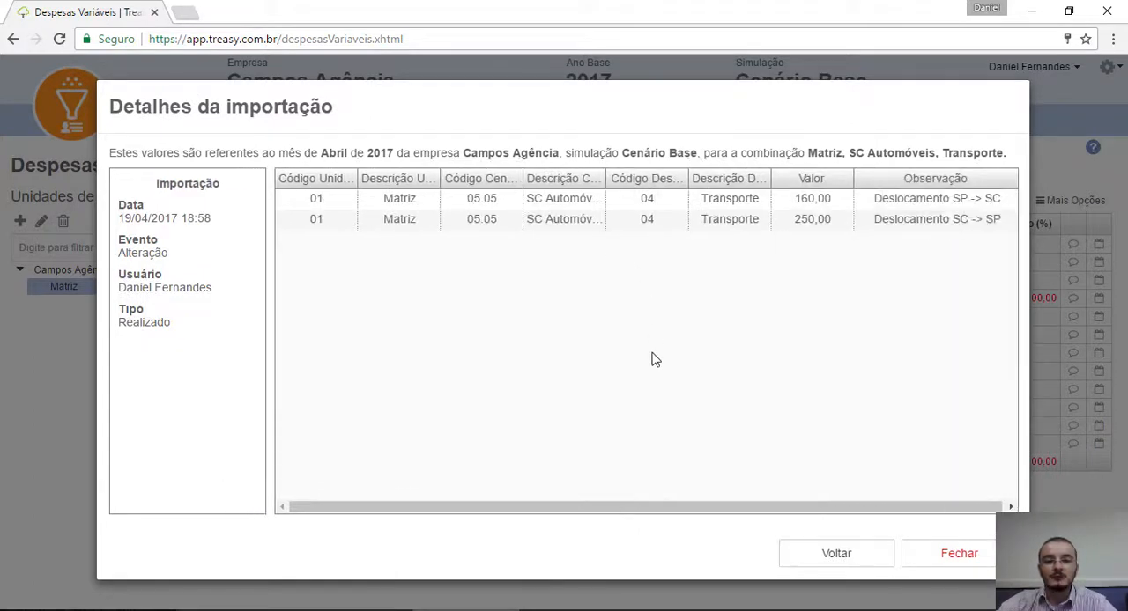
{"action": "left_click_drag", "start_coordinate": [592, 510], "coordinate": [751, 494]}
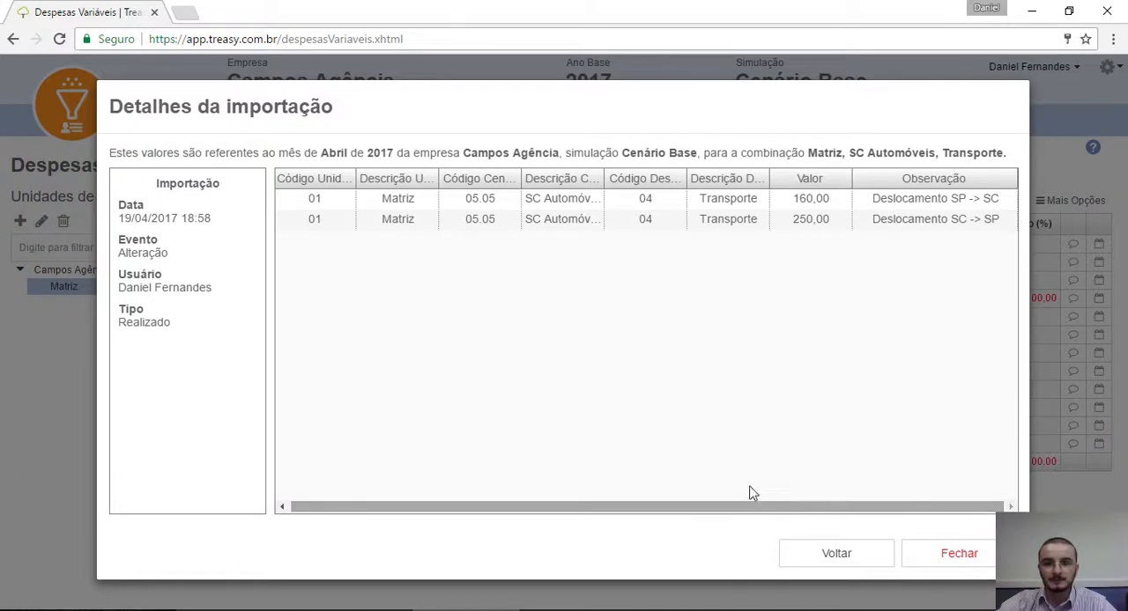
{"action": "left_click", "coordinate": [939, 205]}
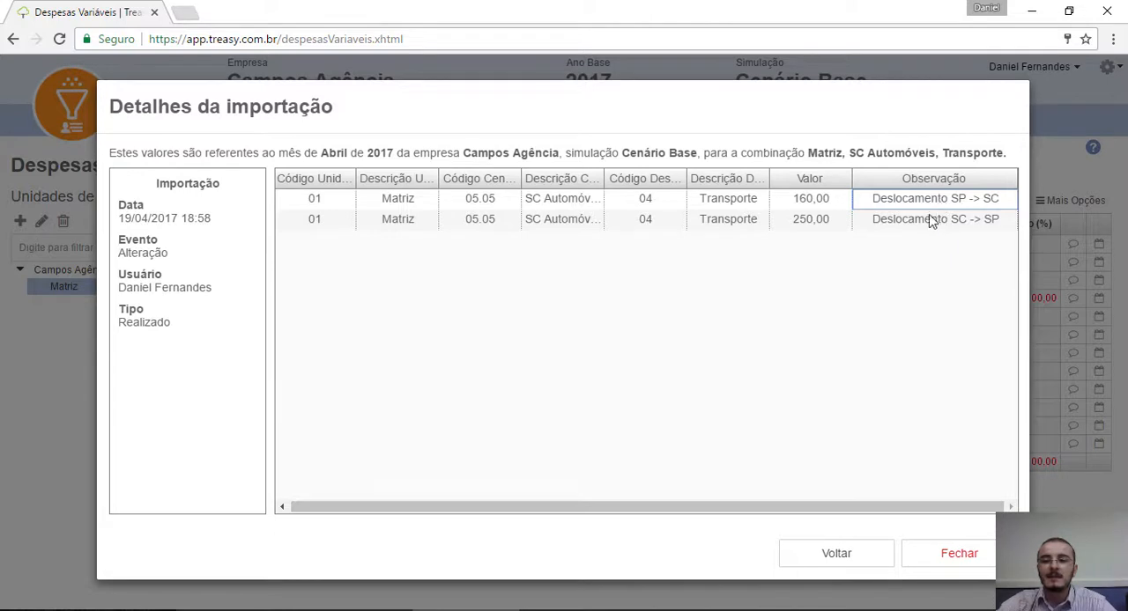
{"action": "left_click", "coordinate": [919, 222]}
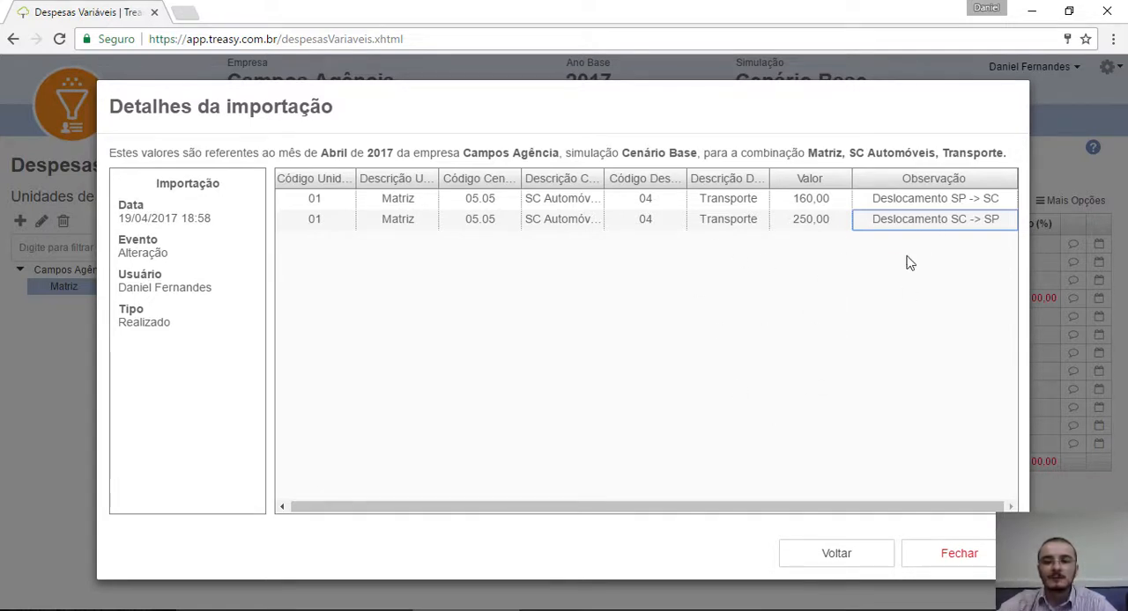
{"action": "left_click", "coordinate": [935, 557]}
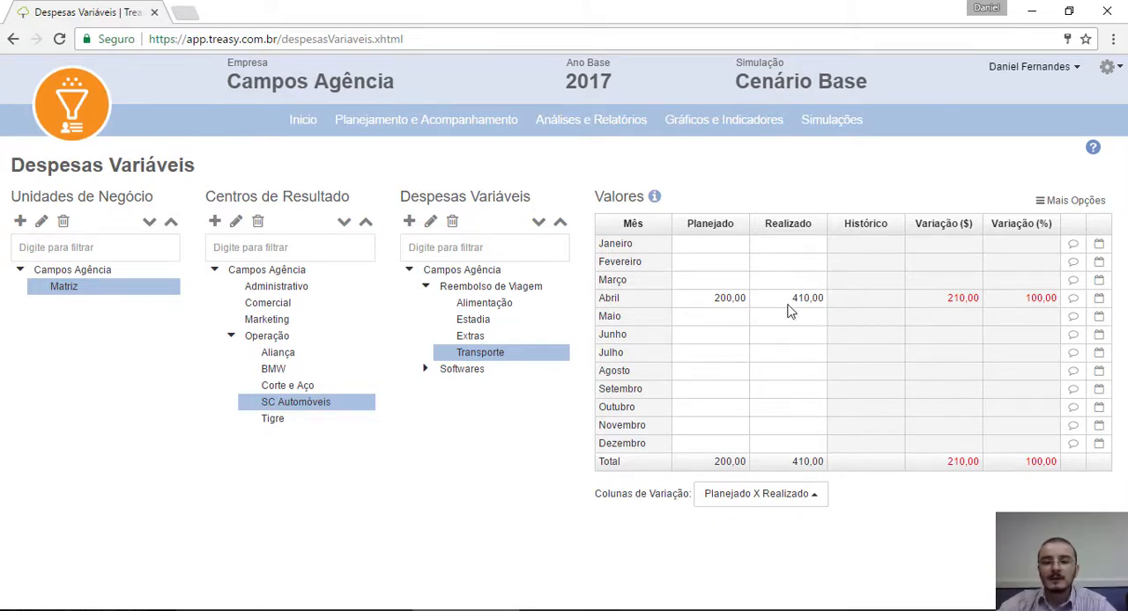
Step: Add the comment "Houve uma alteração no valor das passagens" to April's Transporte values, with RDV 24.xlsx attached
{"action": "left_click", "coordinate": [1073, 300]}
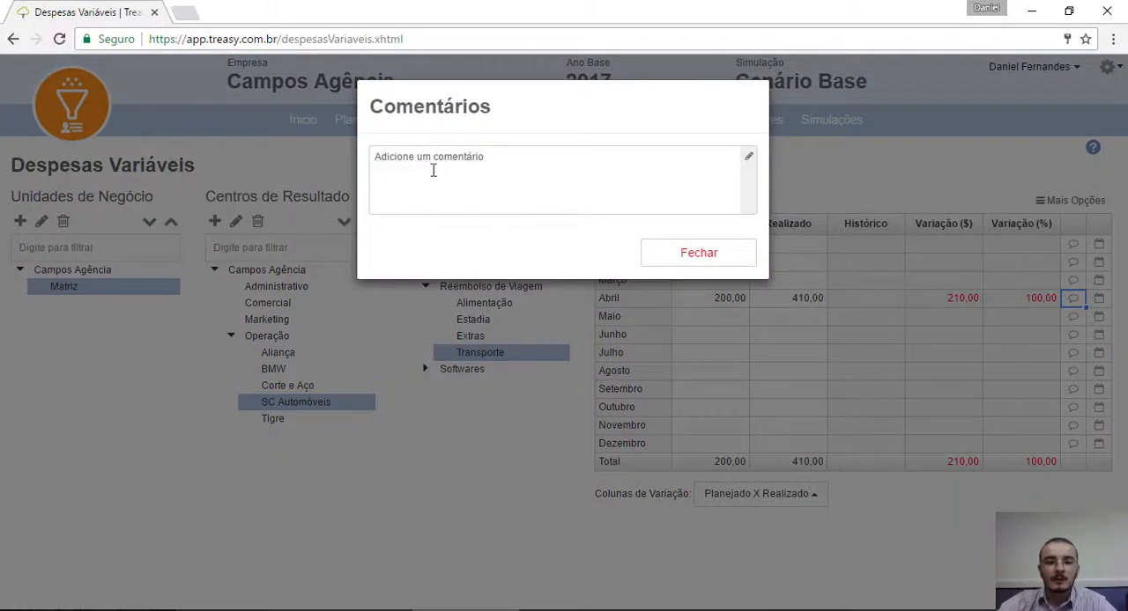
{"action": "left_click", "coordinate": [476, 180]}
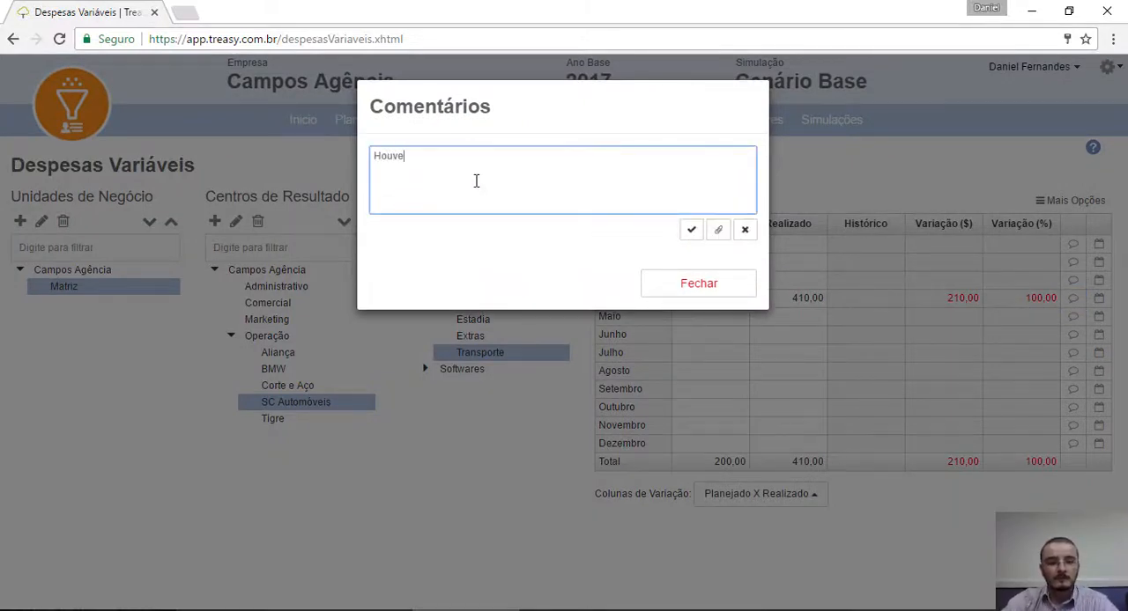
{"action": "type", "text": "Houve uma alteração no valor das passagens"}
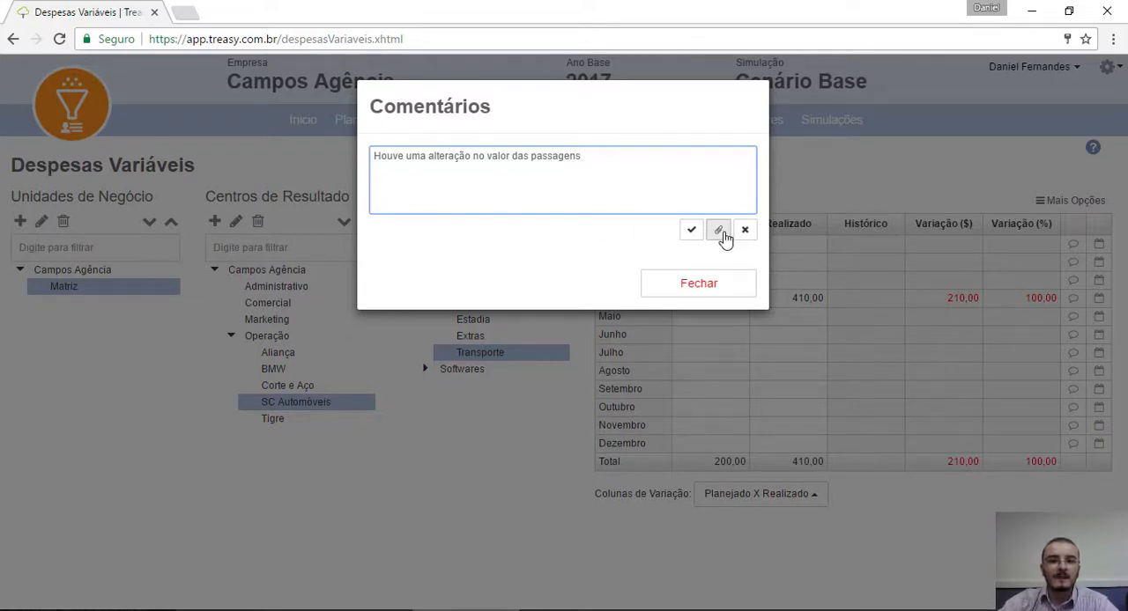
{"action": "left_click", "coordinate": [719, 230]}
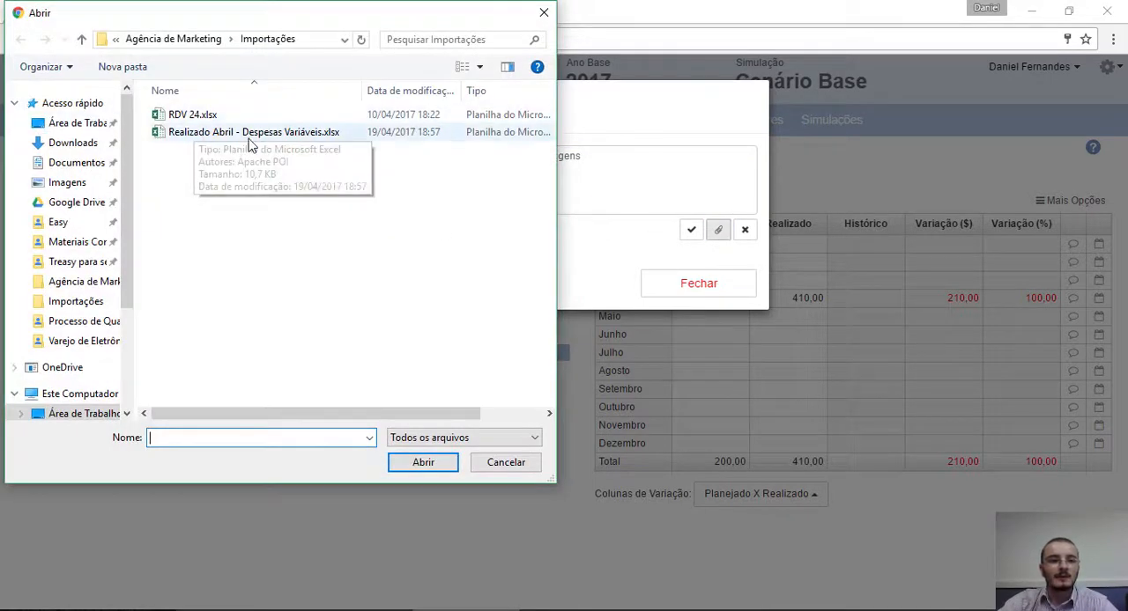
{"action": "left_click", "coordinate": [220, 115]}
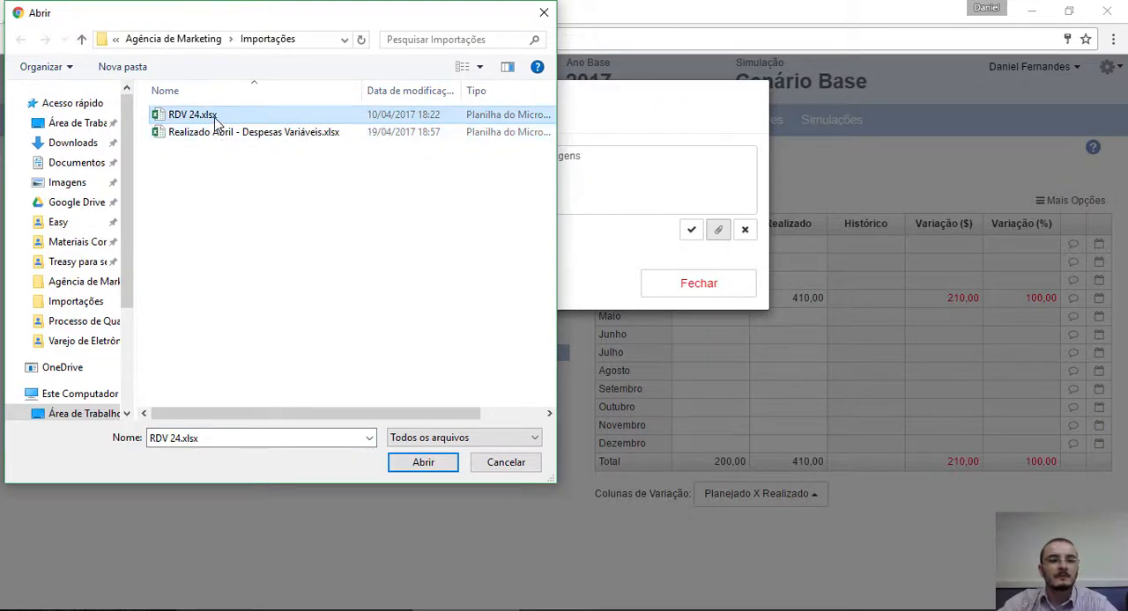
{"action": "double_click", "coordinate": [216, 118]}
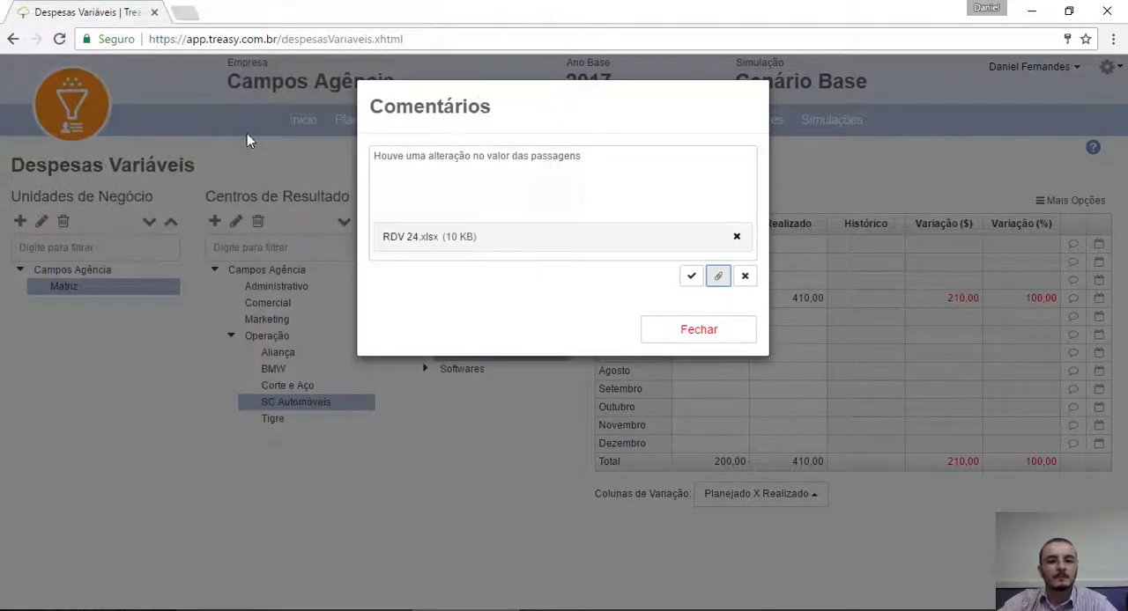
{"action": "left_click", "coordinate": [690, 280]}
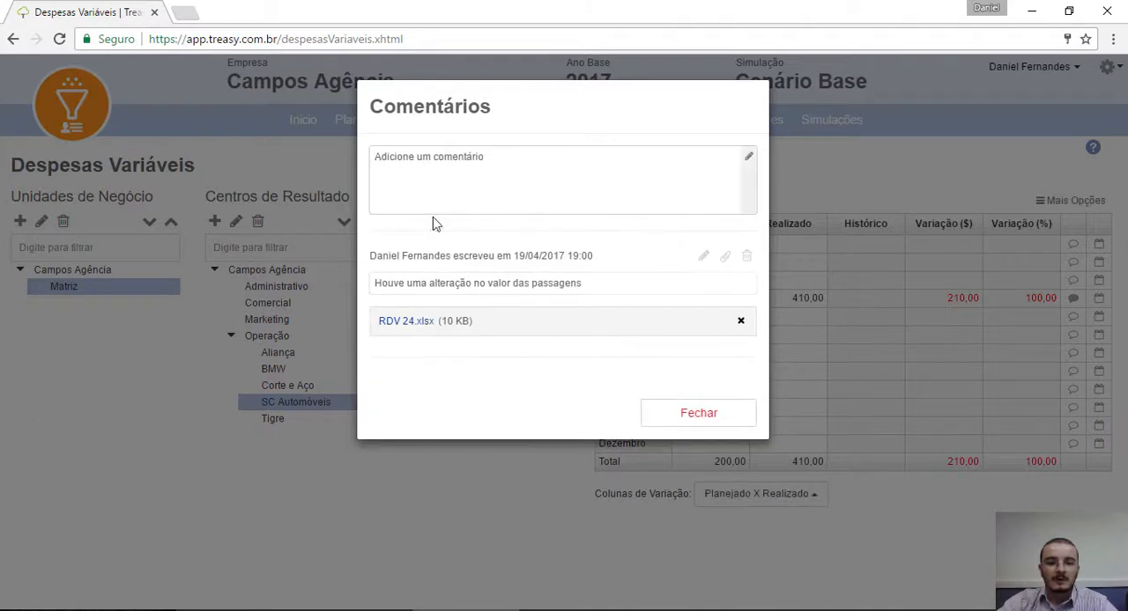
Step: Review the saved comment's author, date and attachment, and close the comments
{"action": "double_click", "coordinate": [385, 256]}
{"action": "left_click_drag", "start_coordinate": [385, 252], "coordinate": [434, 253]}
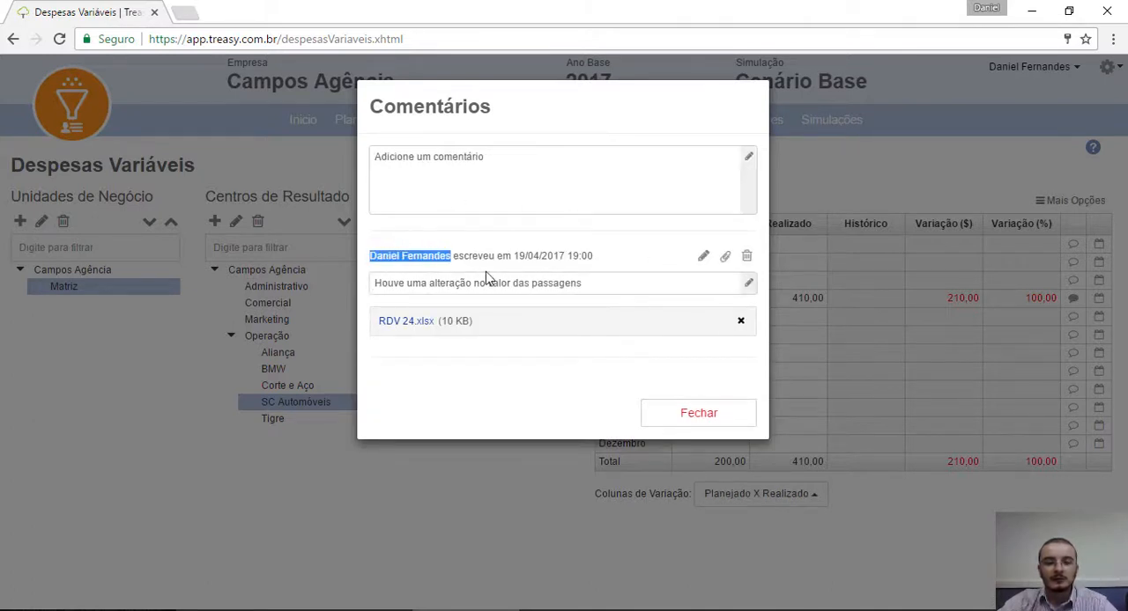
{"action": "left_click", "coordinate": [587, 255]}
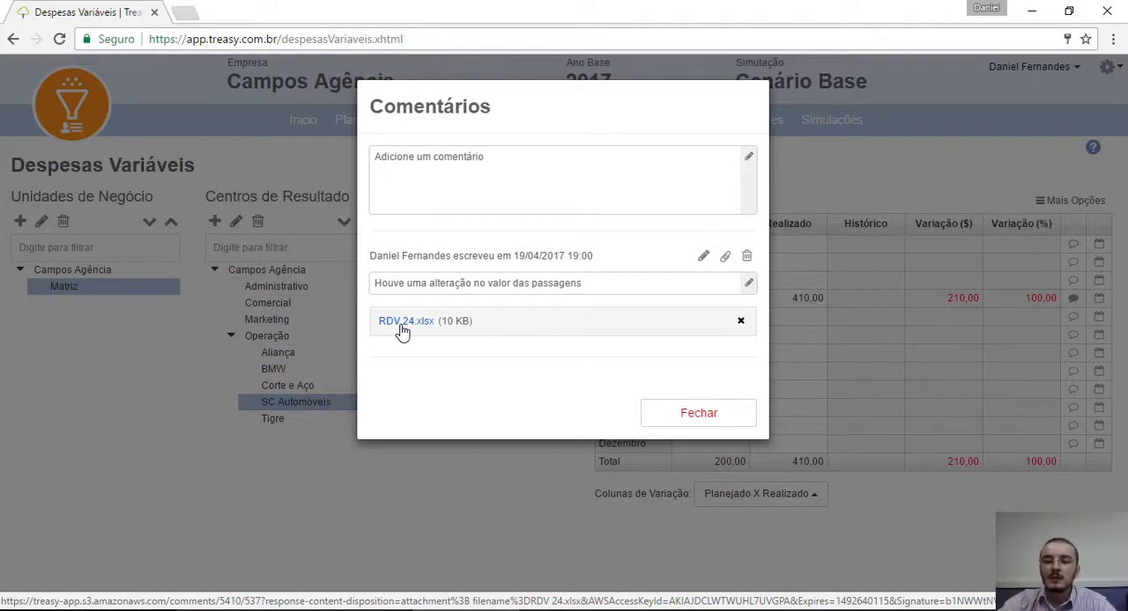
{"action": "left_click", "coordinate": [747, 417]}
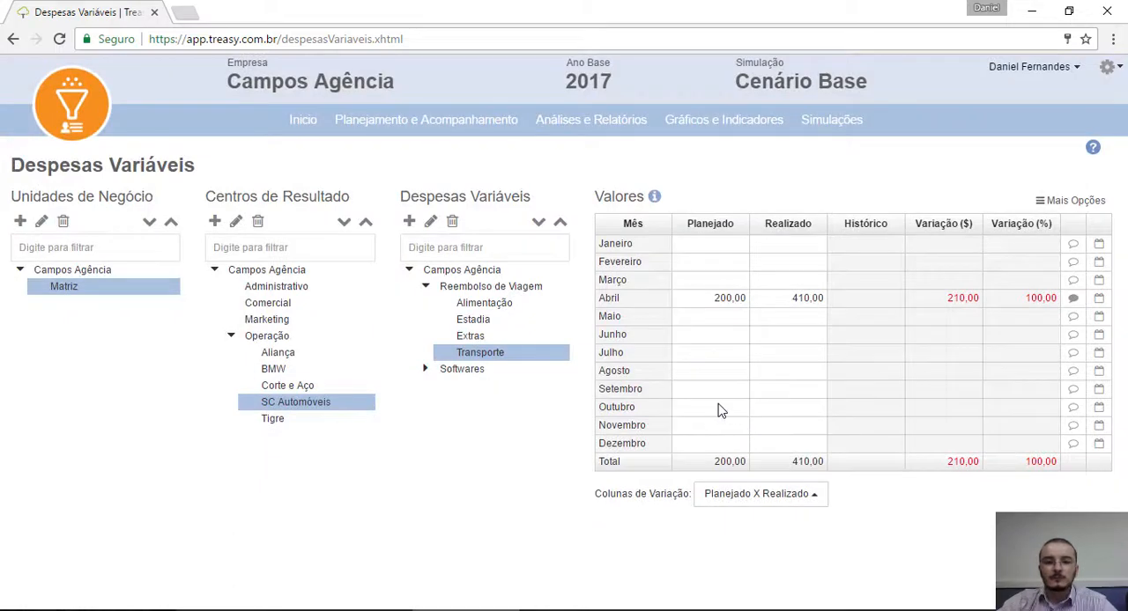
Step: Generate the DRE report with Planejado, Realizado and Variação (%) columns, and expand Gastos com Pessoal down to the items under Matriz
{"action": "mouse_move", "coordinate": [567, 123]}
{"action": "left_click", "coordinate": [574, 156]}
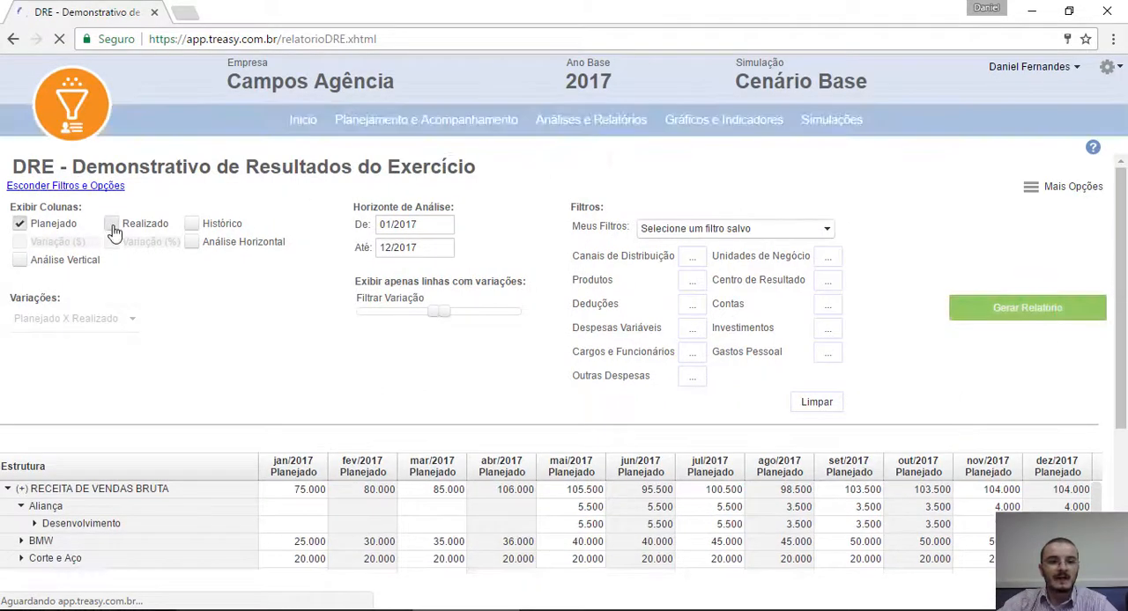
{"action": "left_click", "coordinate": [113, 228]}
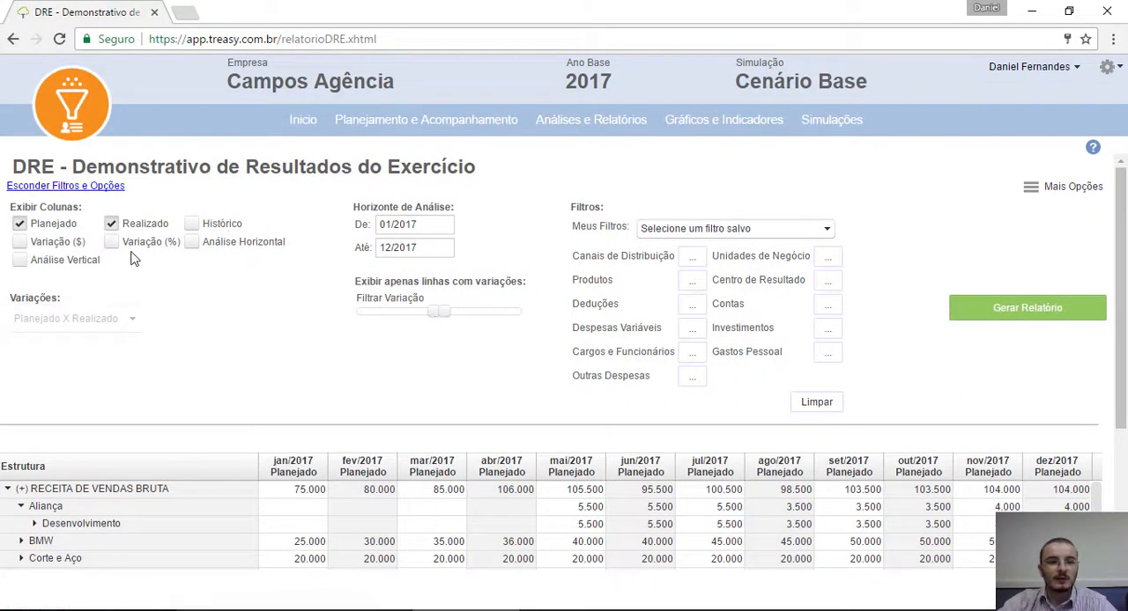
{"action": "left_click", "coordinate": [112, 242]}
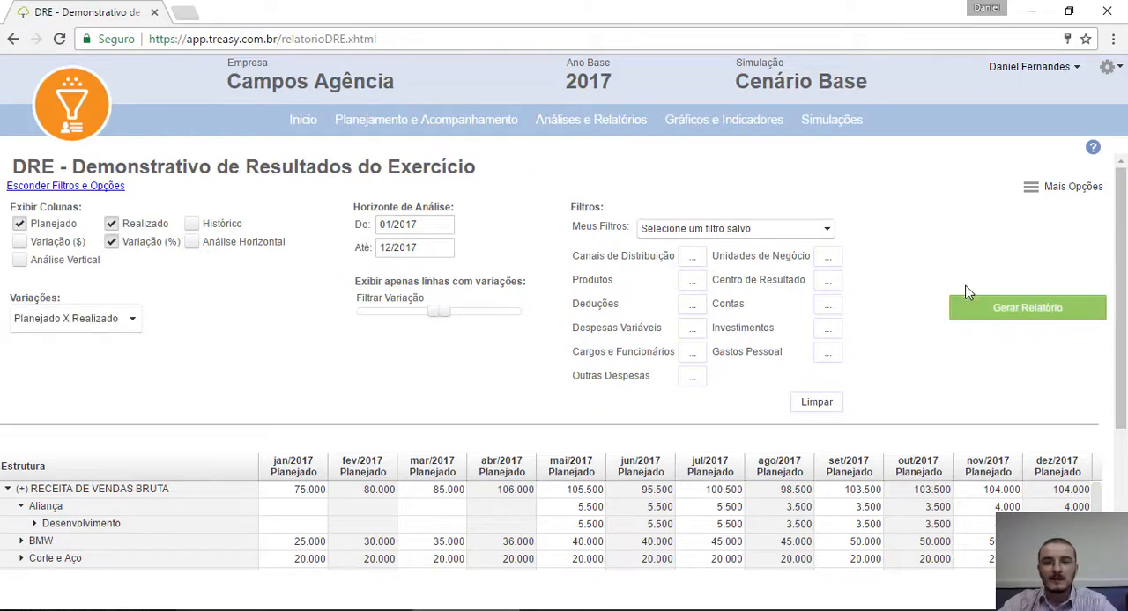
{"action": "left_click", "coordinate": [971, 315]}
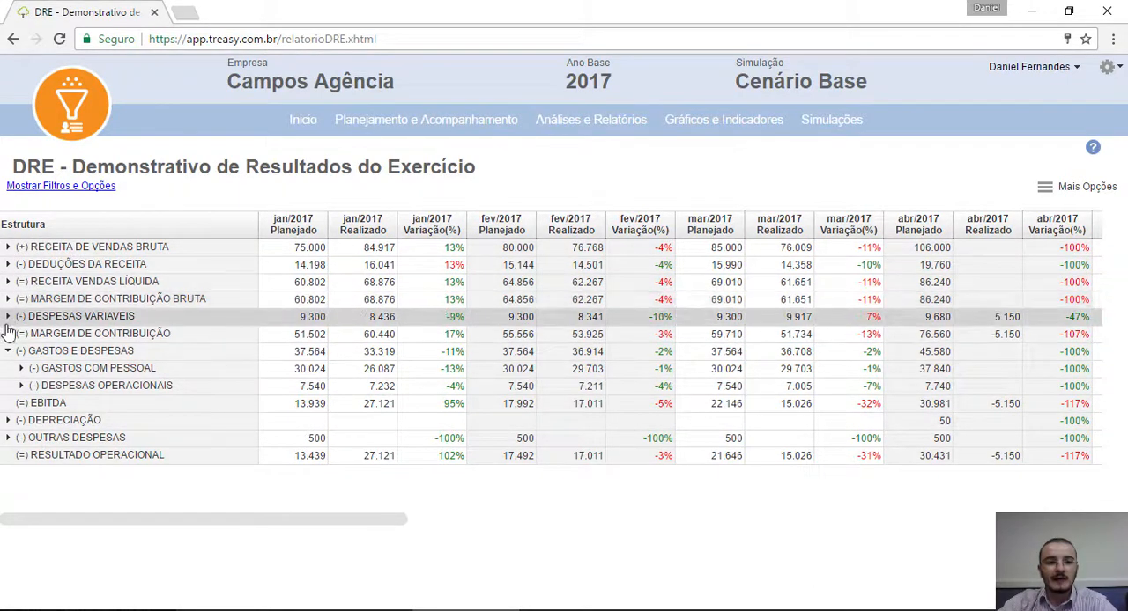
{"action": "left_click", "coordinate": [20, 369]}
{"action": "left_click", "coordinate": [35, 387]}
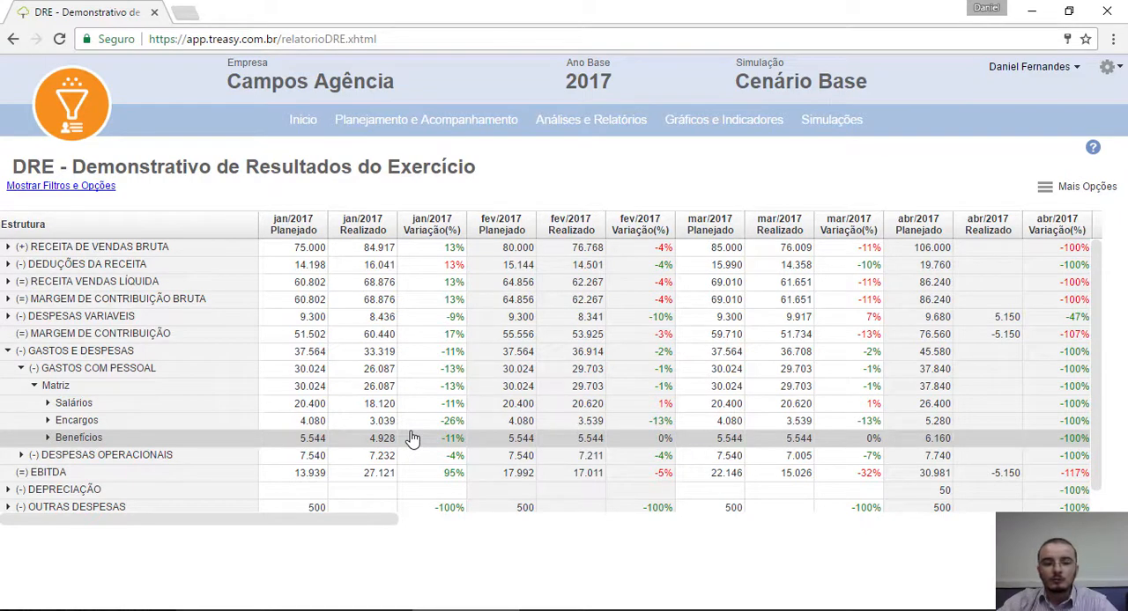
Step: Open the home dashboard and review the March indicators and the Resultado do Exercício chart
{"action": "left_click", "coordinate": [300, 133]}
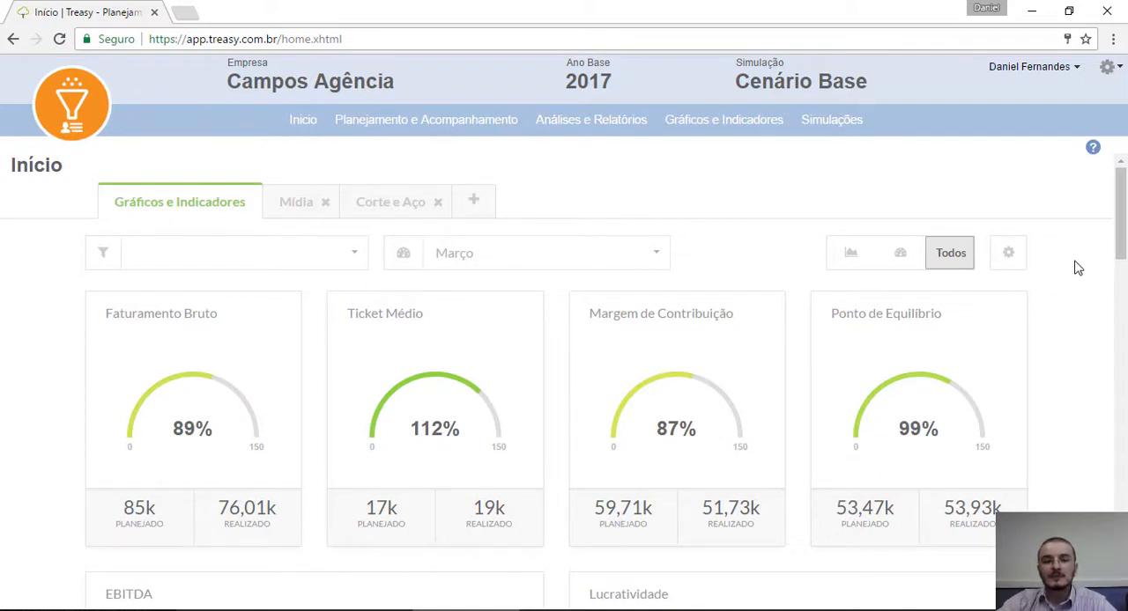
{"action": "mouse_move", "coordinate": [1121, 213]}
{"action": "left_mouse_down"}
{"action": "mouse_move", "coordinate": [1121, 252]}
{"action": "mouse_move", "coordinate": [1121, 211]}
{"action": "left_mouse_up"}
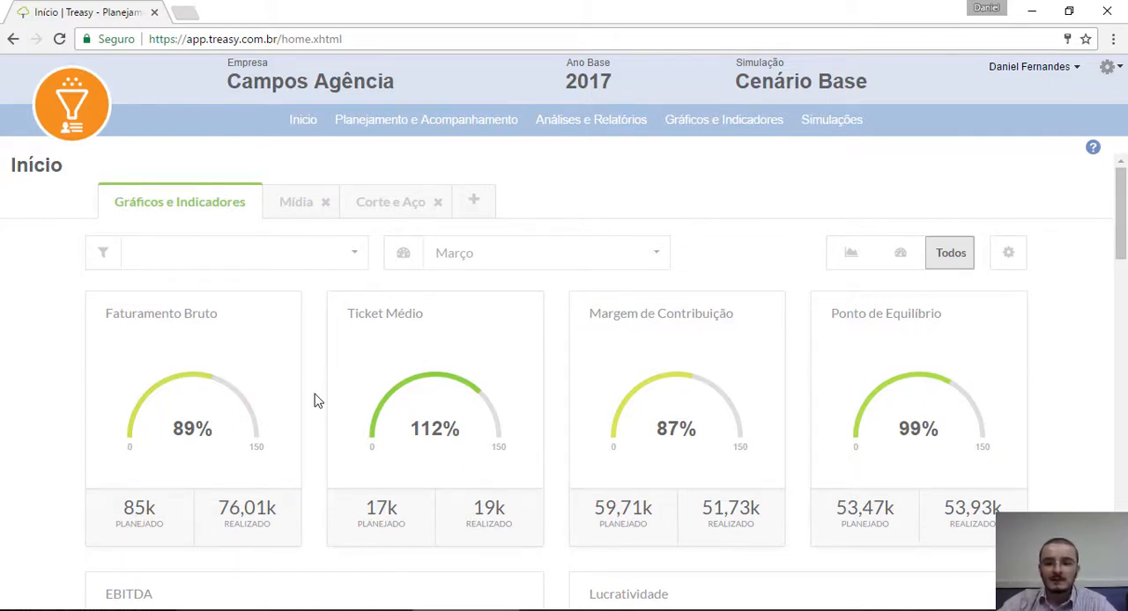
{"action": "scroll", "coordinate": [317, 401], "scroll_direction": "down", "scroll_amount": 5}
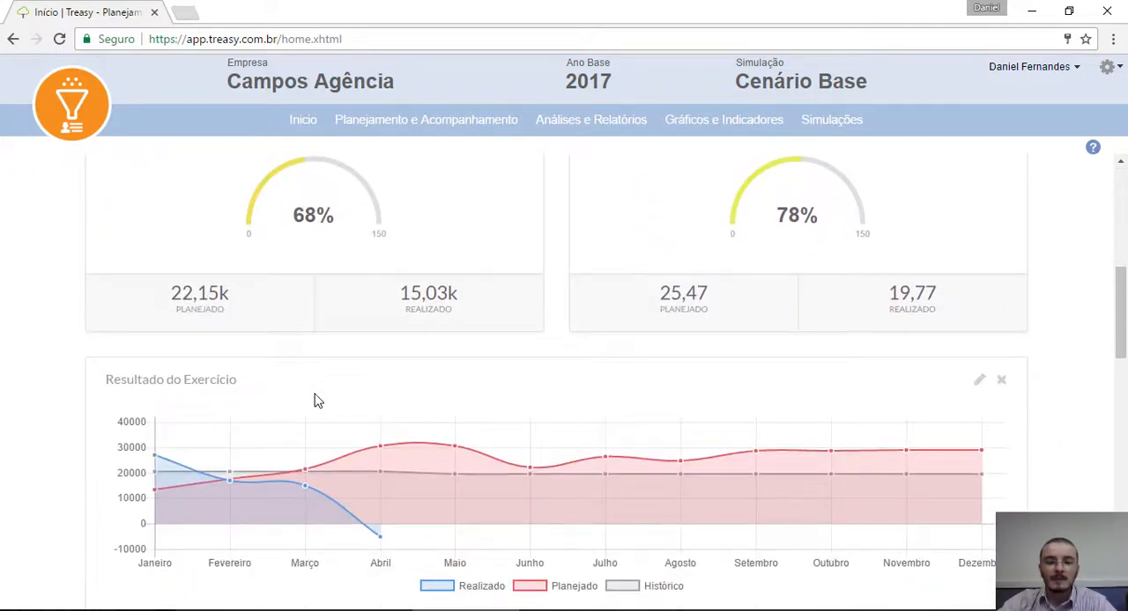
{"action": "scroll", "coordinate": [317, 401], "scroll_direction": "down", "scroll_amount": 2}
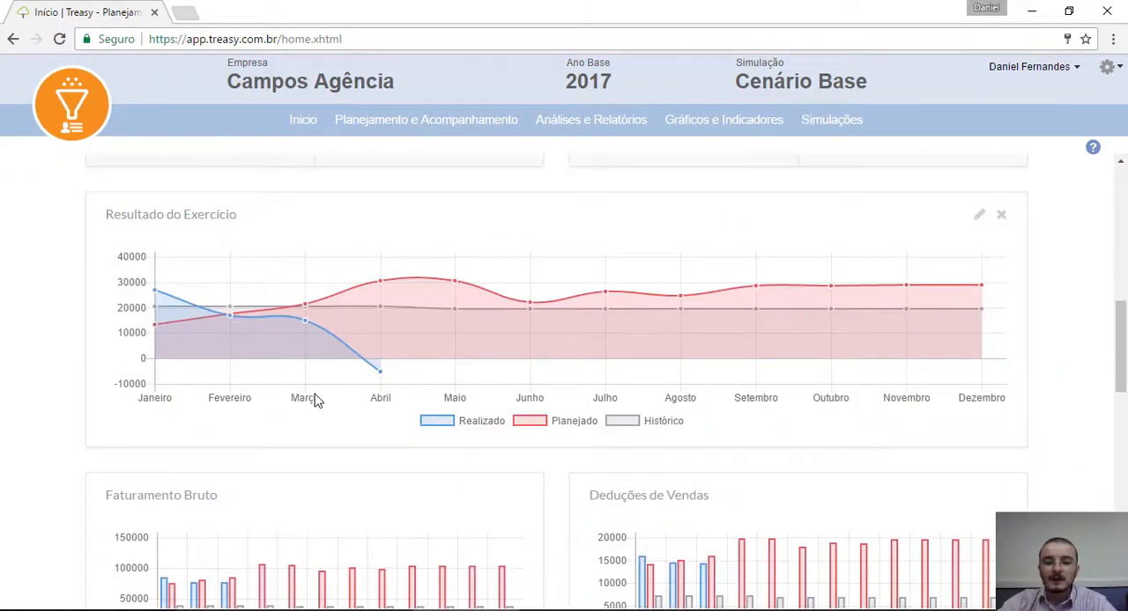
Step: Hide the Planejado, Realizado and Histórico series in the Resultado do Exercício chart, and show all three again
{"action": "left_click", "coordinate": [531, 422]}
{"action": "left_click", "coordinate": [430, 423]}
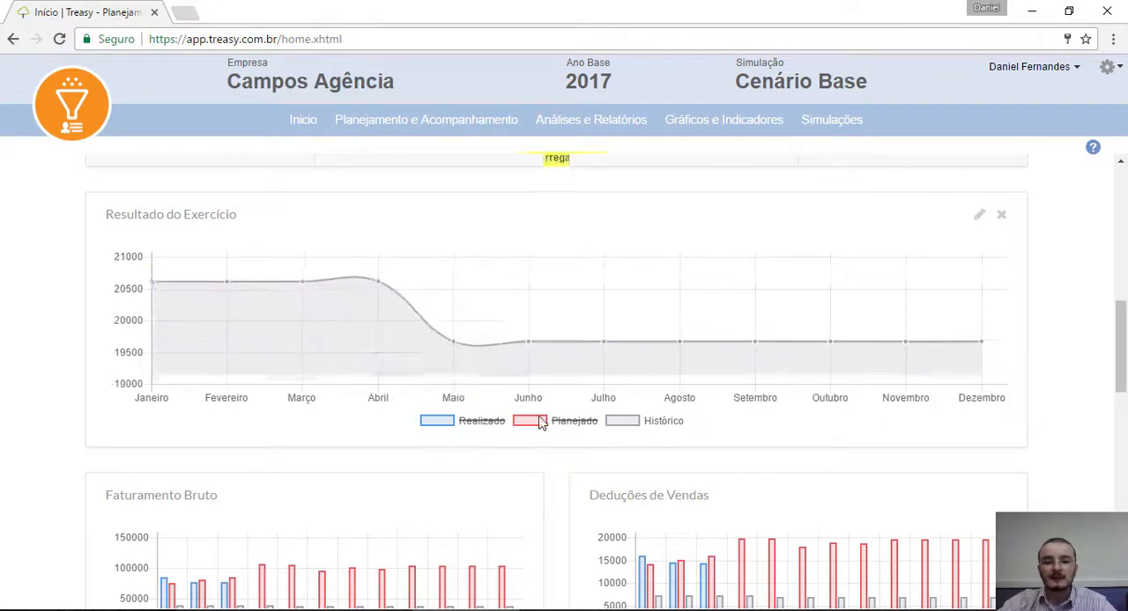
{"action": "left_click", "coordinate": [629, 425]}
{"action": "left_click", "coordinate": [630, 426]}
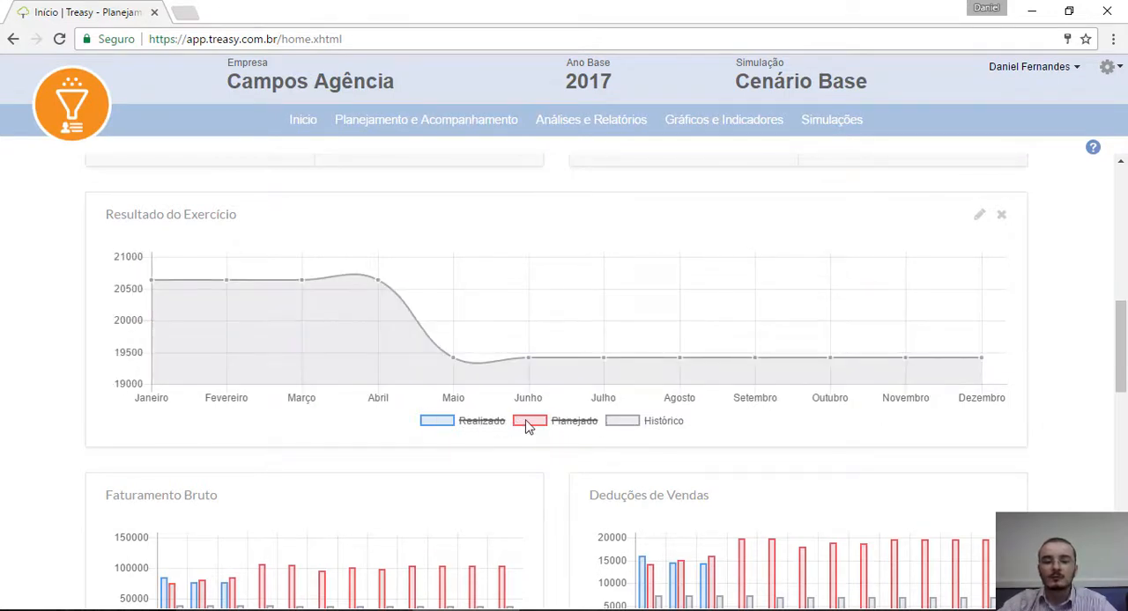
{"action": "left_click", "coordinate": [530, 426]}
{"action": "left_click", "coordinate": [440, 427]}
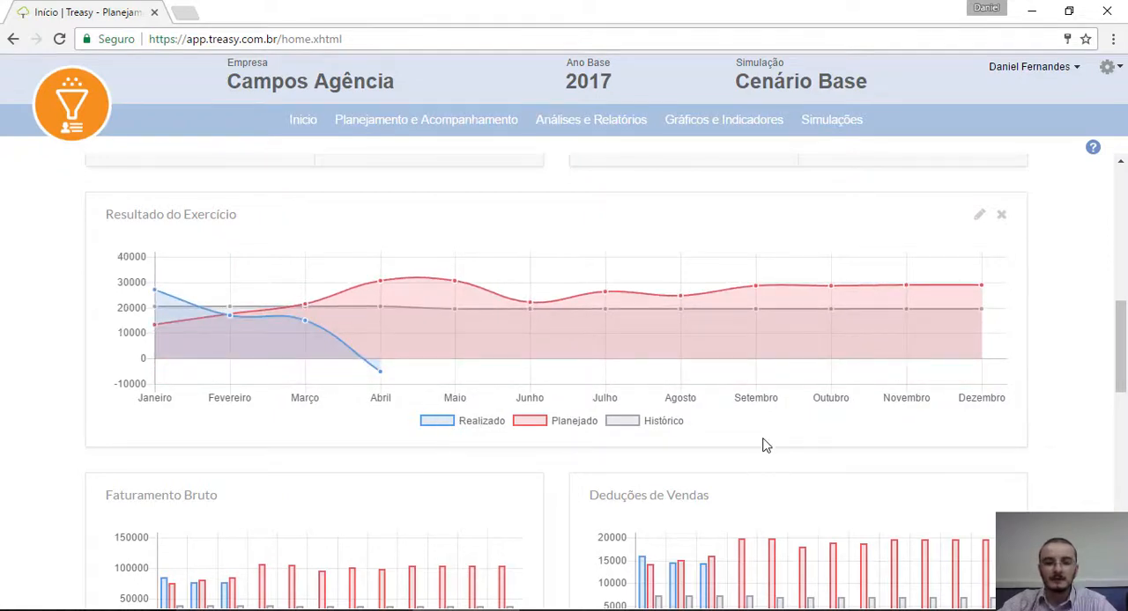
Step: Review the Faturamento Bruto charts on the Mídia and Corte e Aço dashboards
{"action": "scroll", "coordinate": [763, 445], "scroll_direction": "up", "scroll_amount": 10}
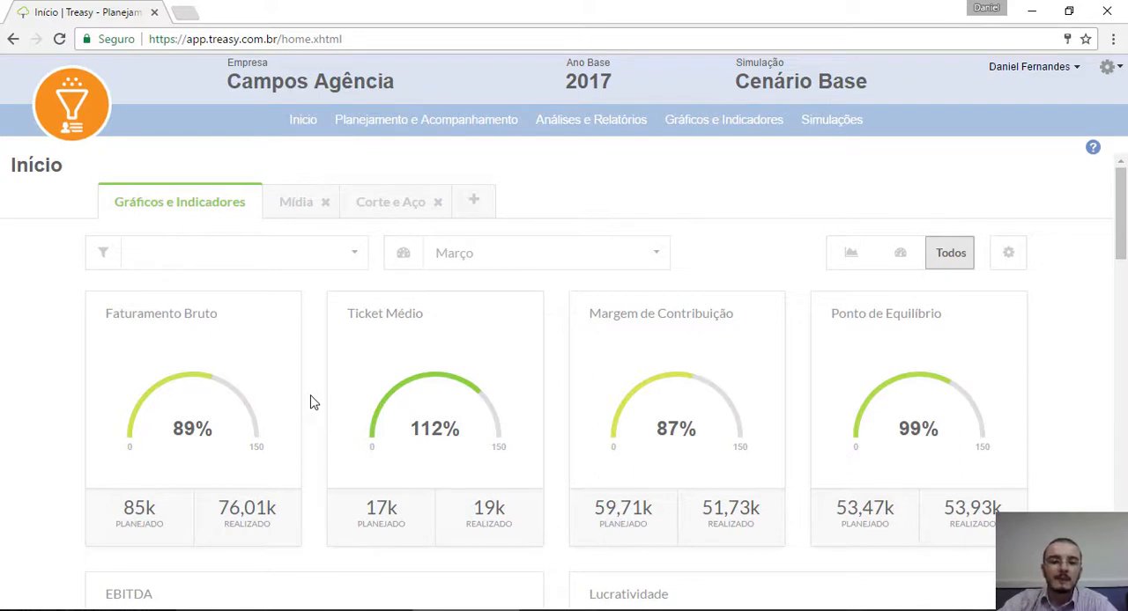
{"action": "left_click", "coordinate": [297, 205]}
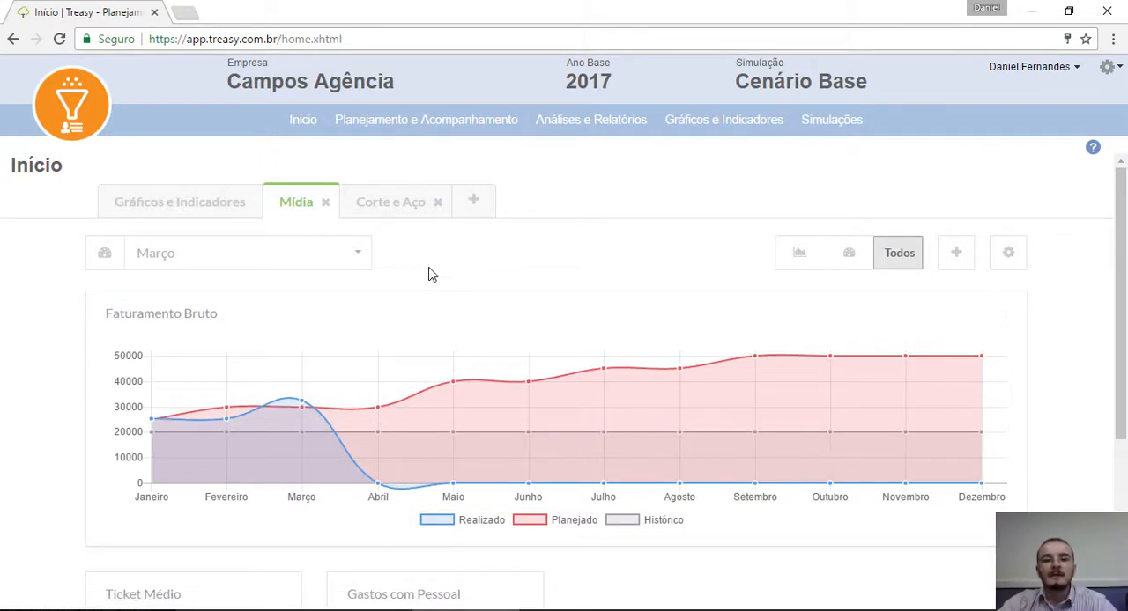
{"action": "left_click", "coordinate": [392, 210]}
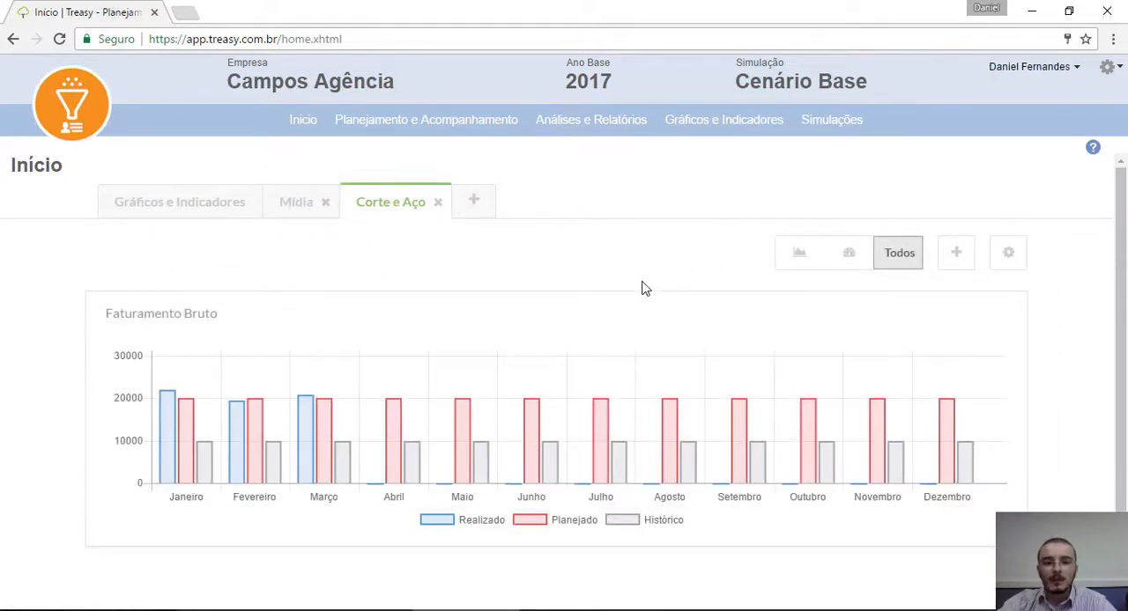
Step: Create a new dashboard and name it SC Automóveis
{"action": "left_click", "coordinate": [473, 202]}
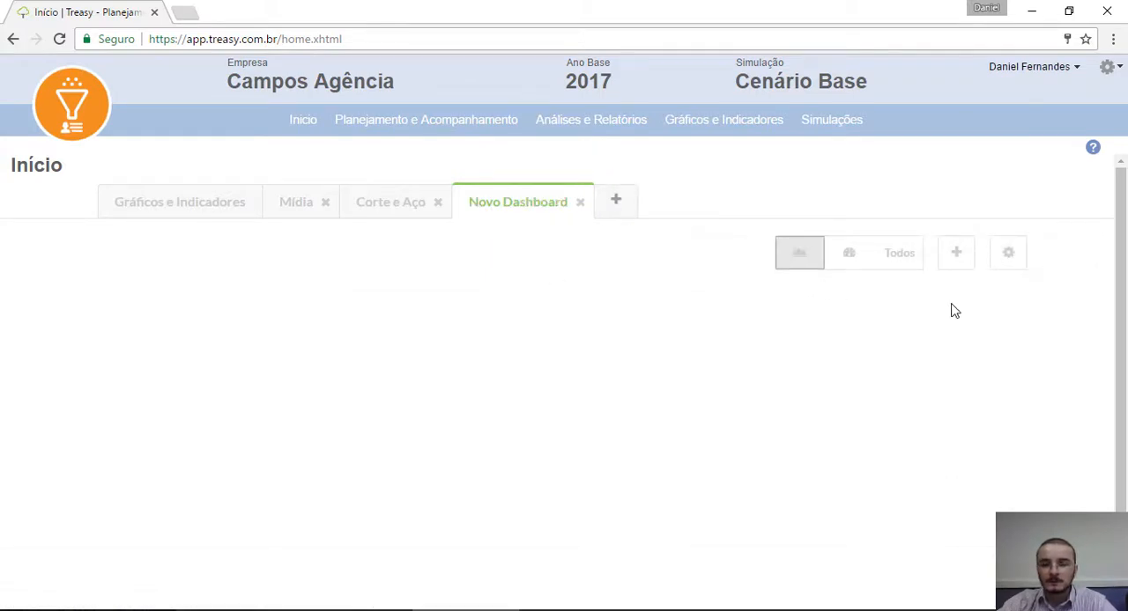
{"action": "left_click", "coordinate": [1009, 254]}
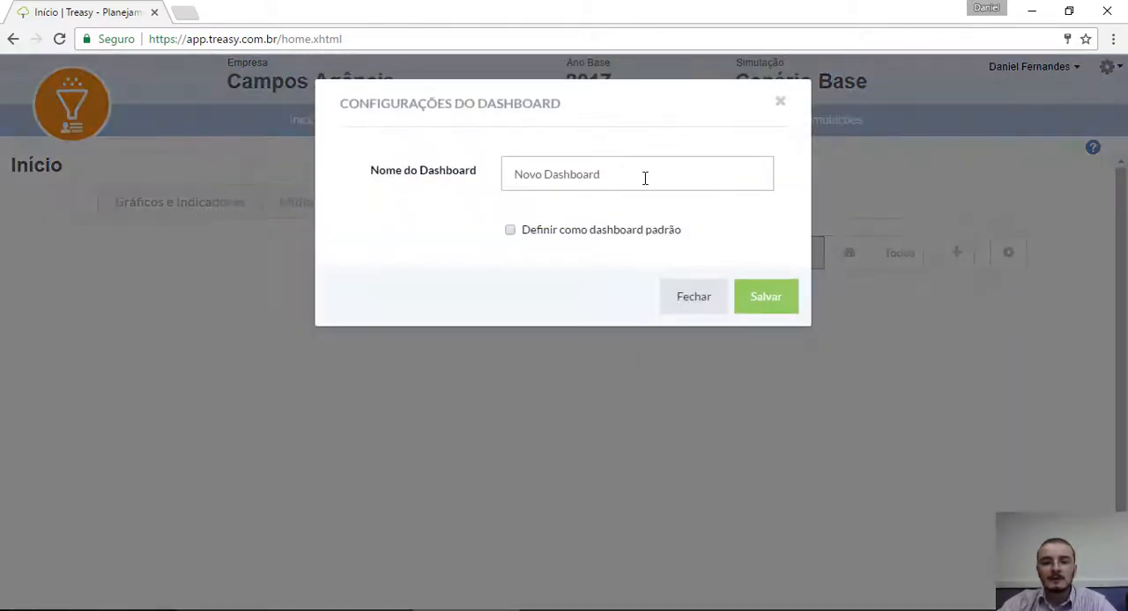
{"action": "left_click_drag", "start_coordinate": [644, 176], "coordinate": [335, 183]}
{"action": "type", "text": "SC Aut"}
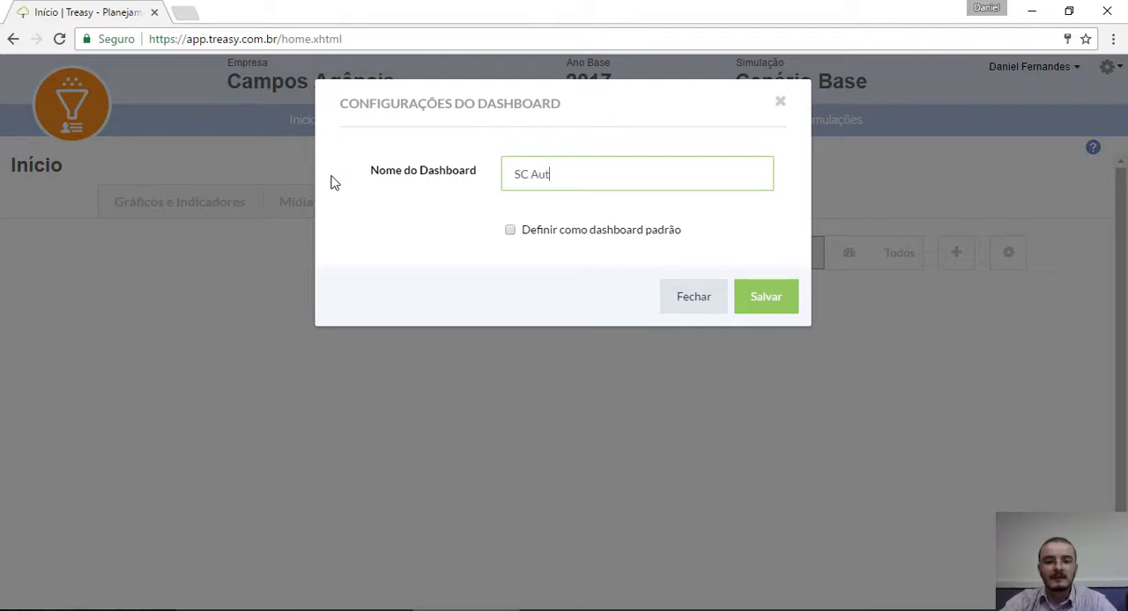
{"action": "type", "text": "omo"}
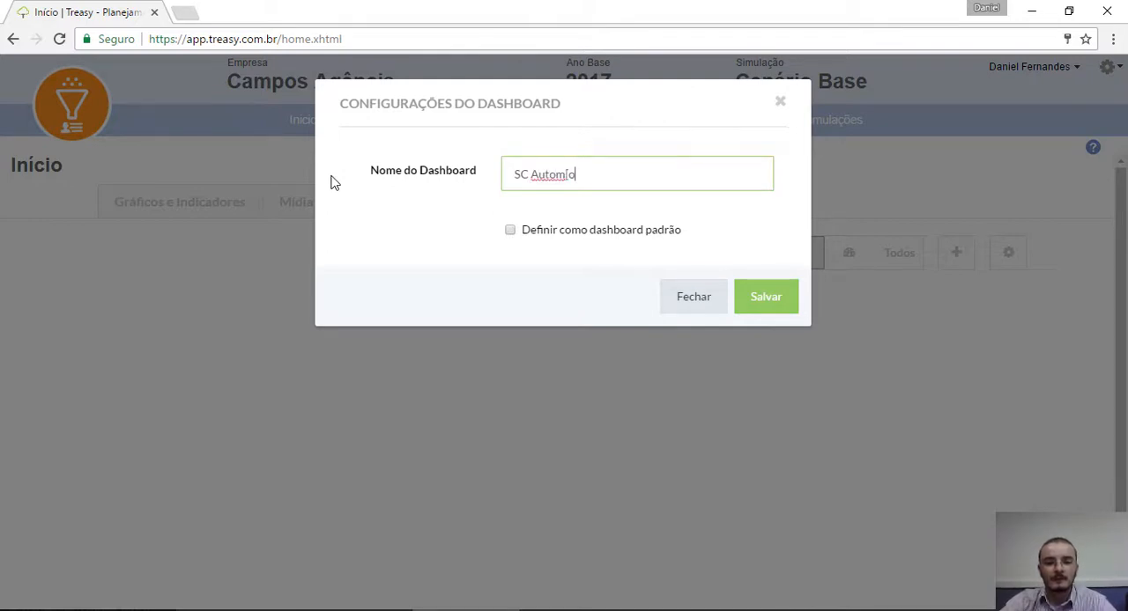
{"action": "key", "text": "BackSpace"}
{"action": "type", "text": "óveis"}
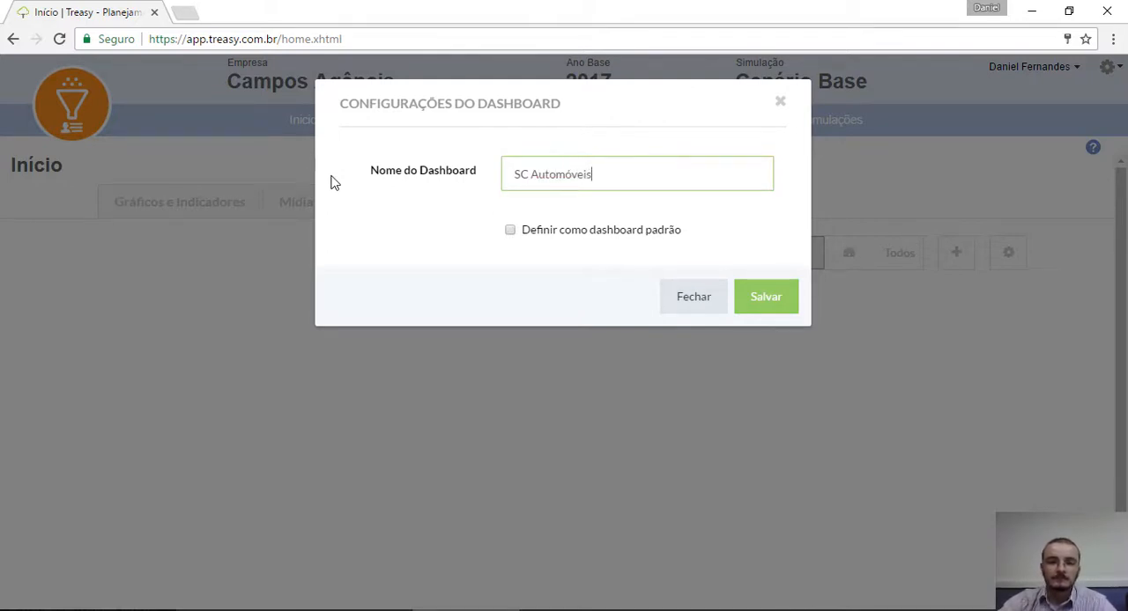
{"action": "left_click", "coordinate": [781, 300]}
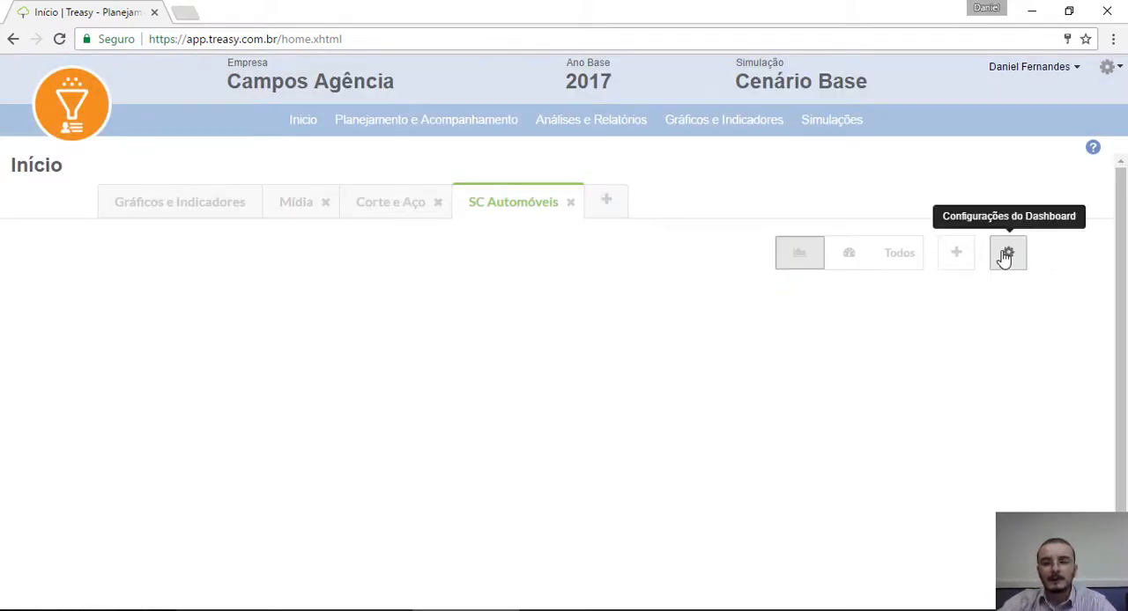
Step: Start a new chart on the SC Automóveis dashboard with type Barra and size Longo
{"action": "left_click", "coordinate": [958, 254]}
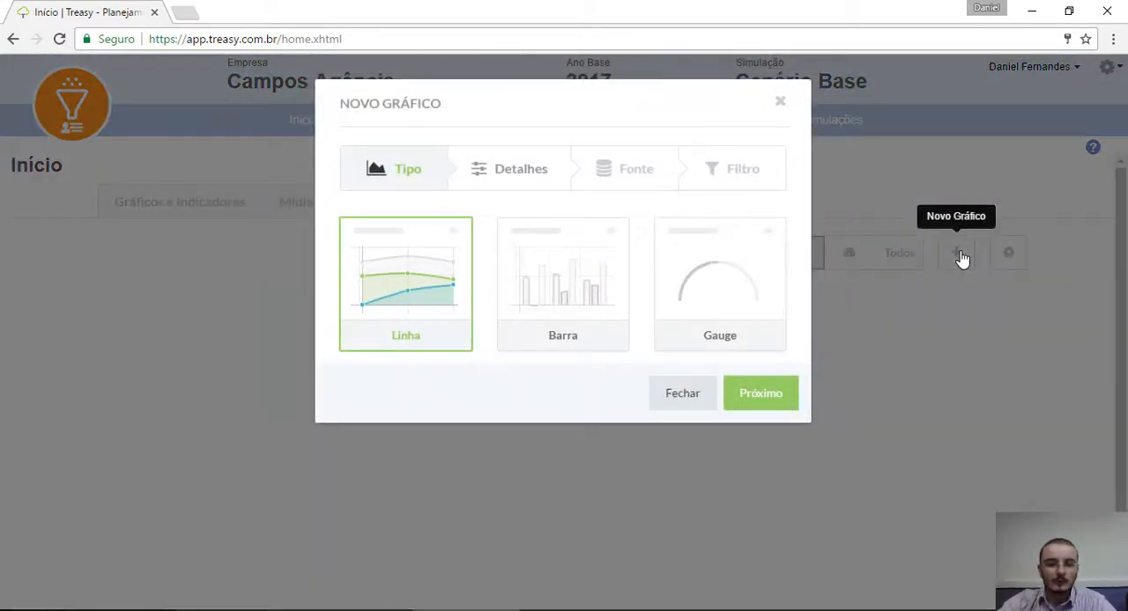
{"action": "left_click", "coordinate": [571, 265]}
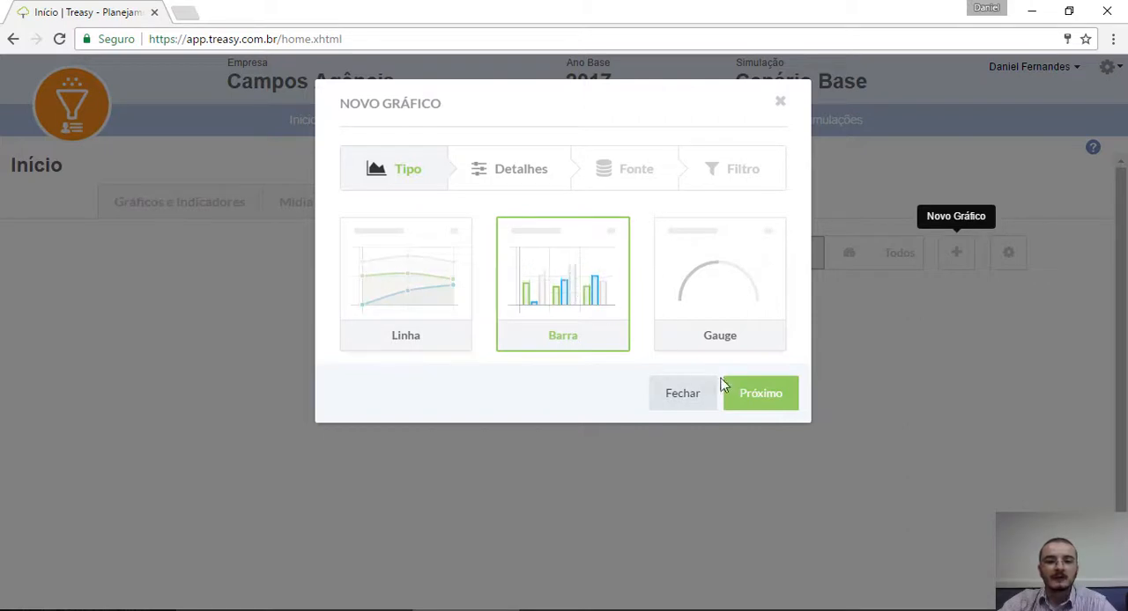
{"action": "left_click", "coordinate": [762, 397]}
{"action": "left_click", "coordinate": [705, 246]}
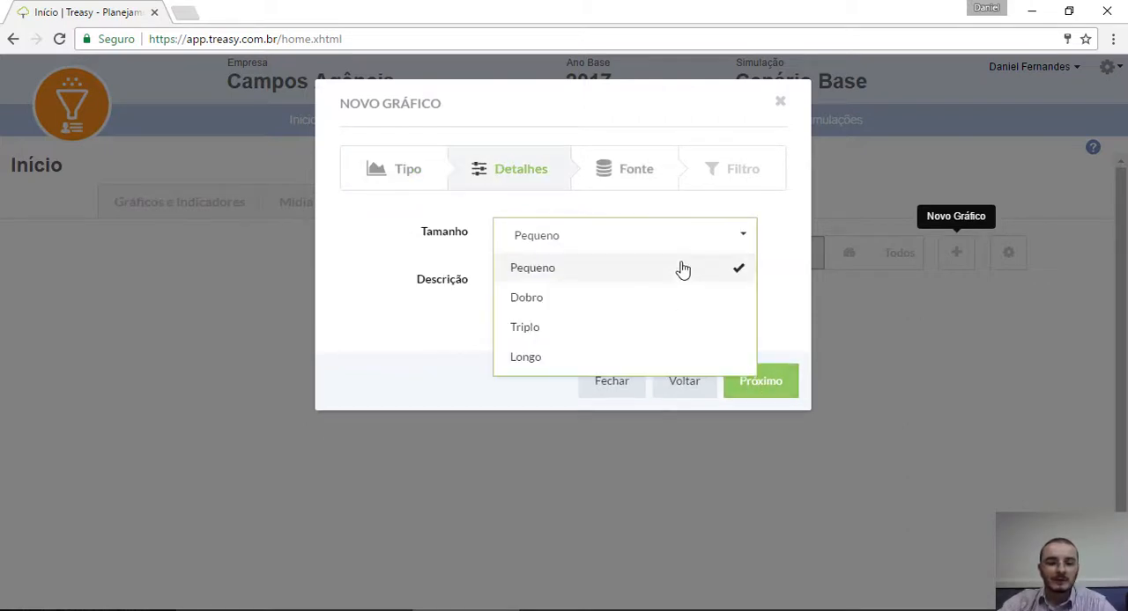
{"action": "left_click", "coordinate": [529, 361]}
Step: Set the new chart's data source to Lucratividade and continue to its filter settings
{"action": "left_click", "coordinate": [646, 173]}
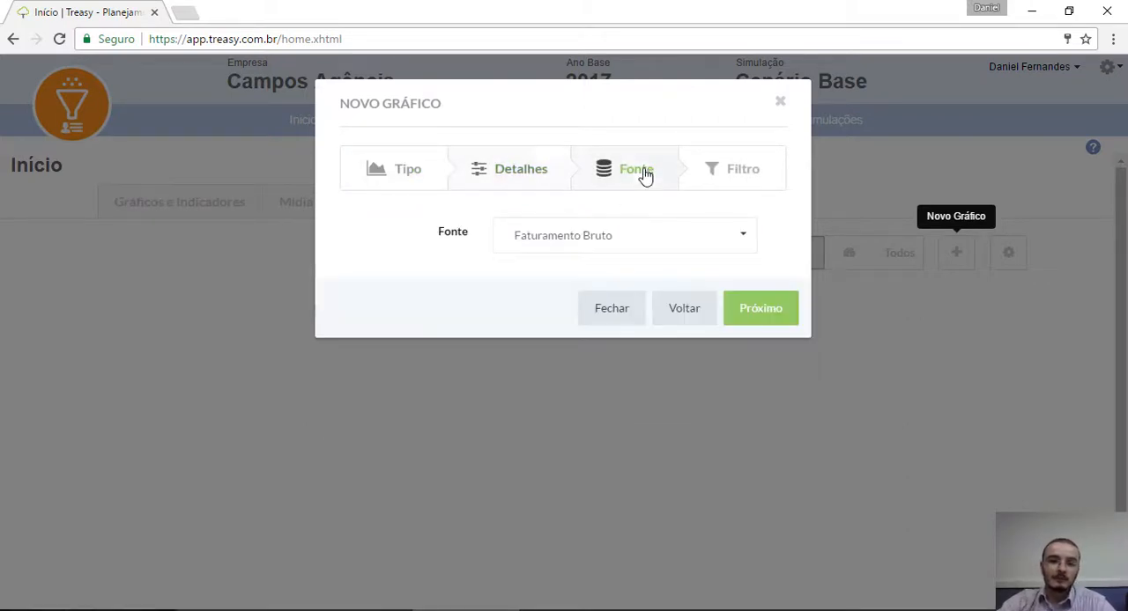
{"action": "left_click", "coordinate": [623, 236]}
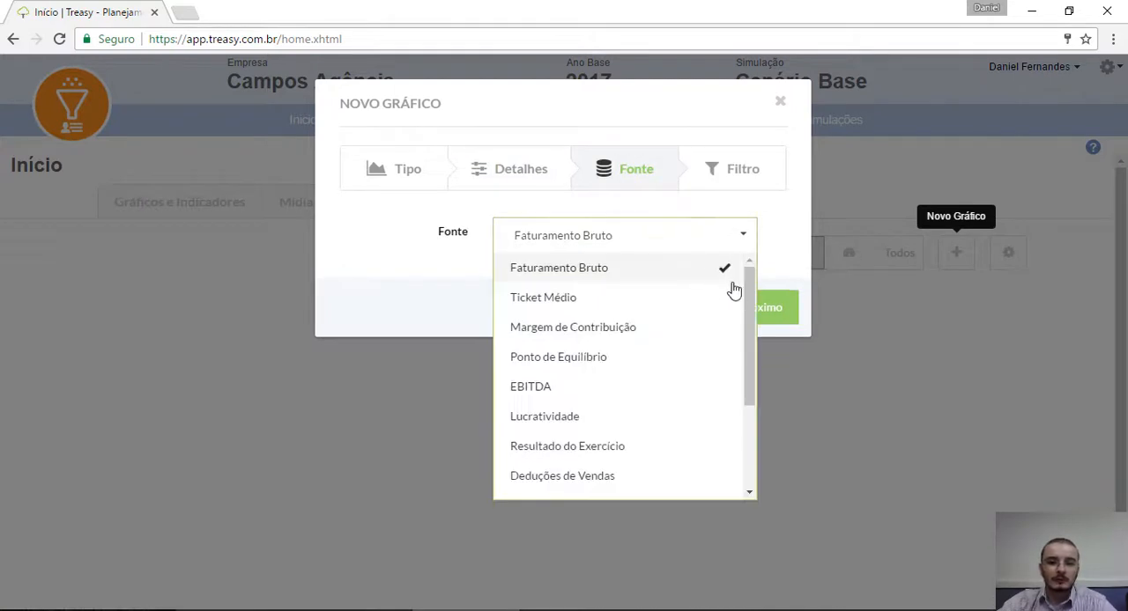
{"action": "mouse_move", "coordinate": [751, 282]}
{"action": "left_mouse_down"}
{"action": "mouse_move", "coordinate": [745, 358]}
{"action": "mouse_move", "coordinate": [745, 271]}
{"action": "left_mouse_up"}
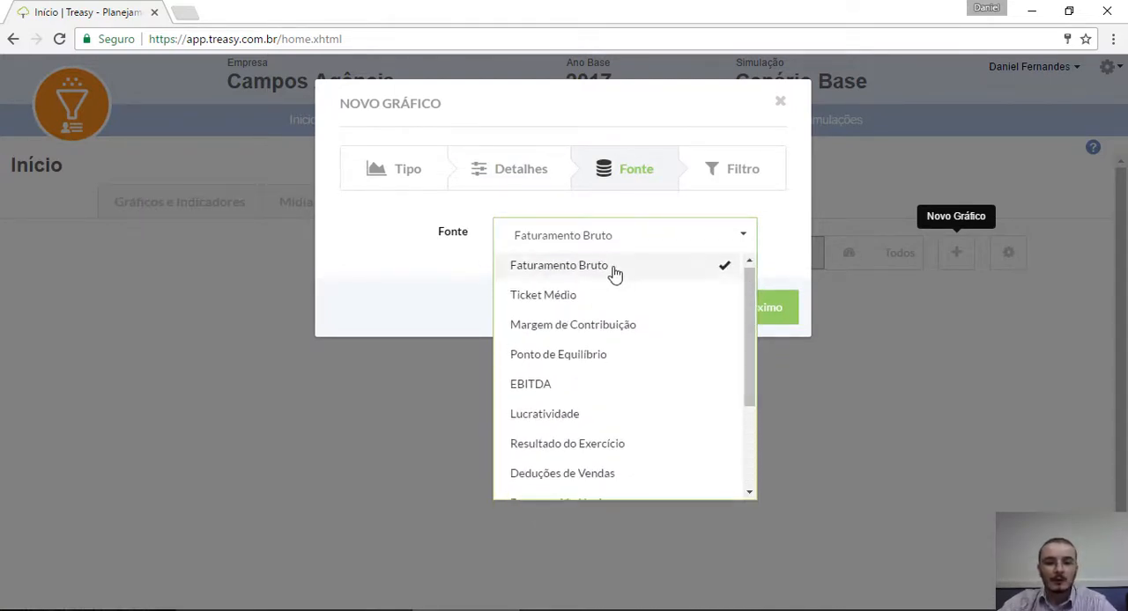
{"action": "left_click", "coordinate": [561, 415]}
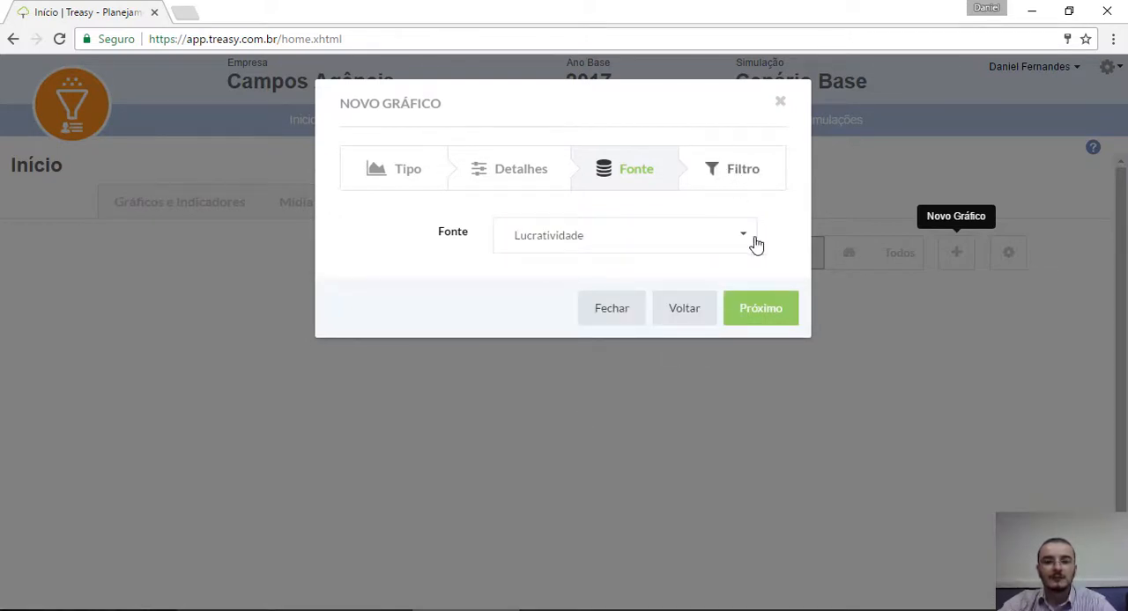
{"action": "left_click", "coordinate": [767, 317]}
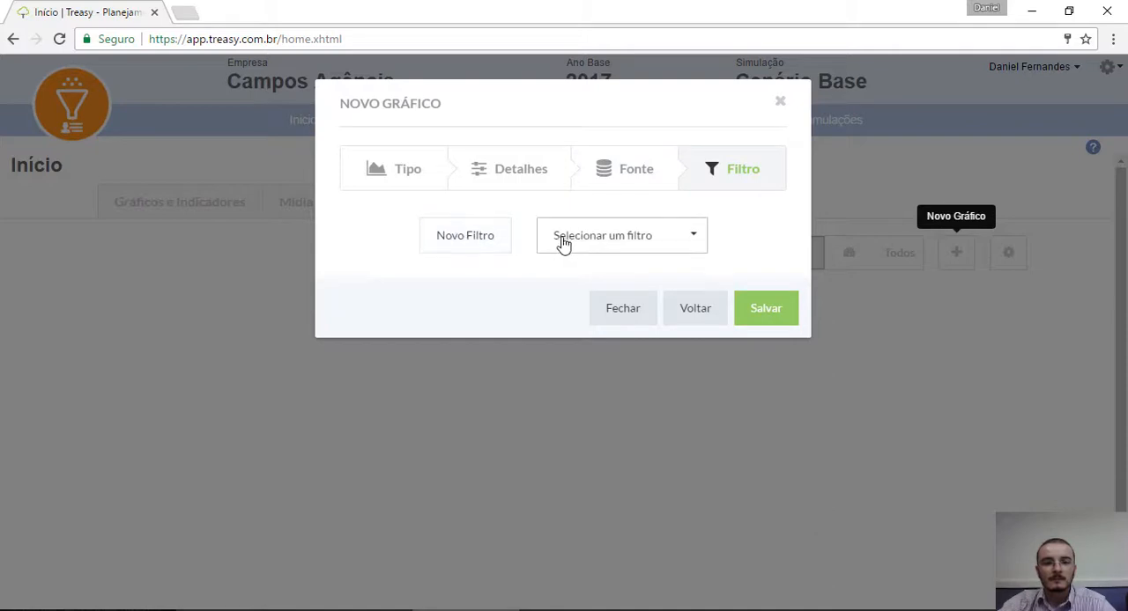
Step: Create a new filter for the chart that limits Canais de Distribuição to SC Automóveis
{"action": "left_click", "coordinate": [495, 238]}
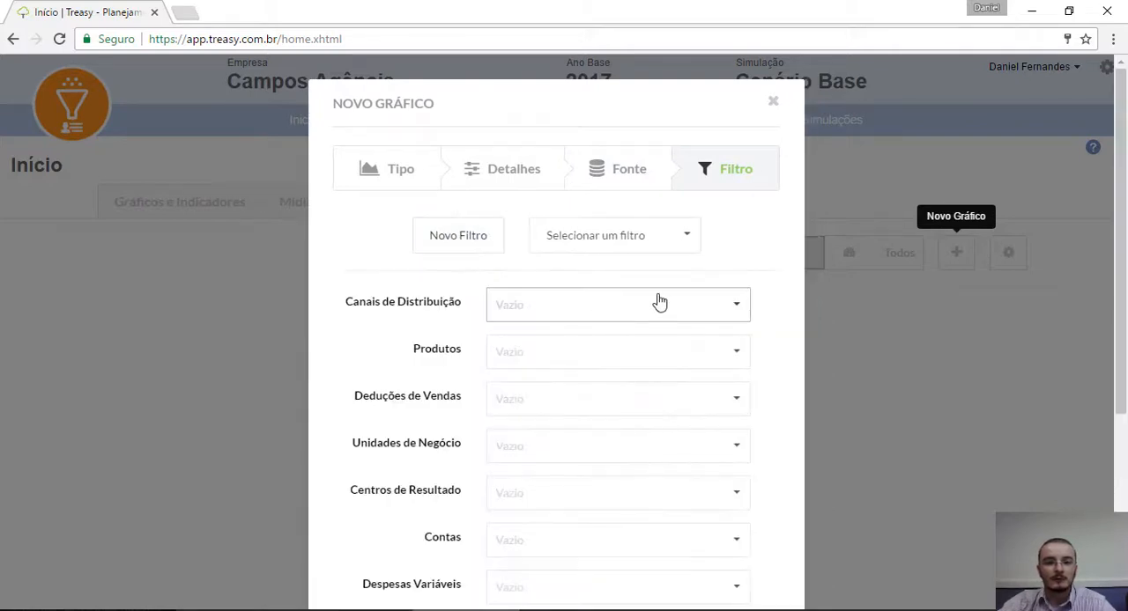
{"action": "left_click", "coordinate": [738, 310]}
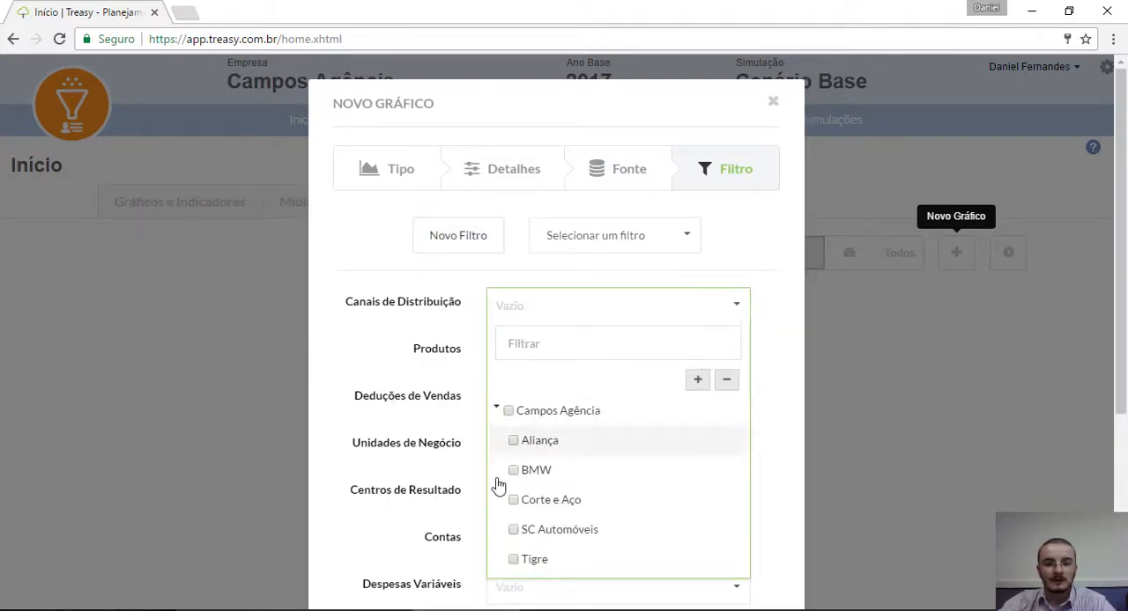
{"action": "left_click", "coordinate": [515, 531]}
{"action": "left_click", "coordinate": [750, 259]}
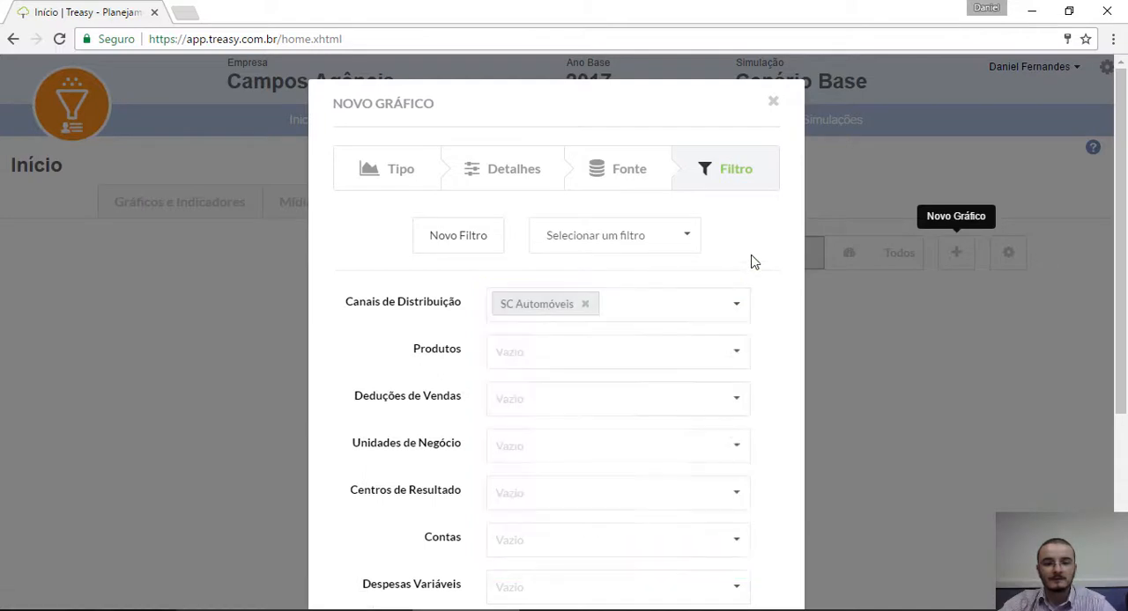
Step: Save the chart with its new filter named SC
{"action": "scroll", "coordinate": [750, 255], "scroll_direction": "down", "scroll_amount": 5}
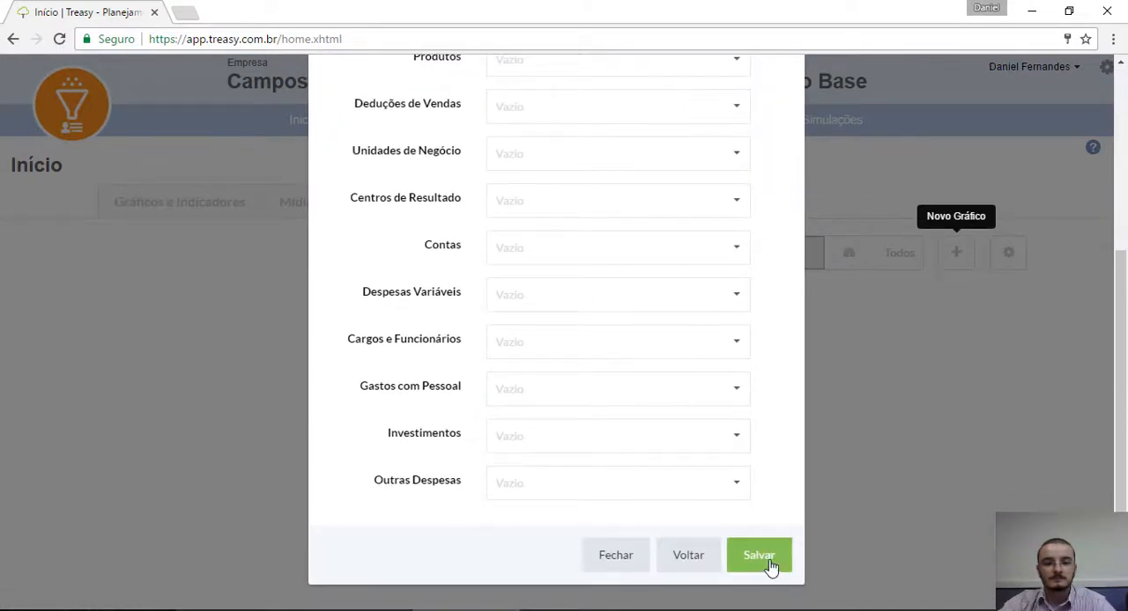
{"action": "left_click", "coordinate": [765, 563]}
{"action": "left_click", "coordinate": [570, 329]}
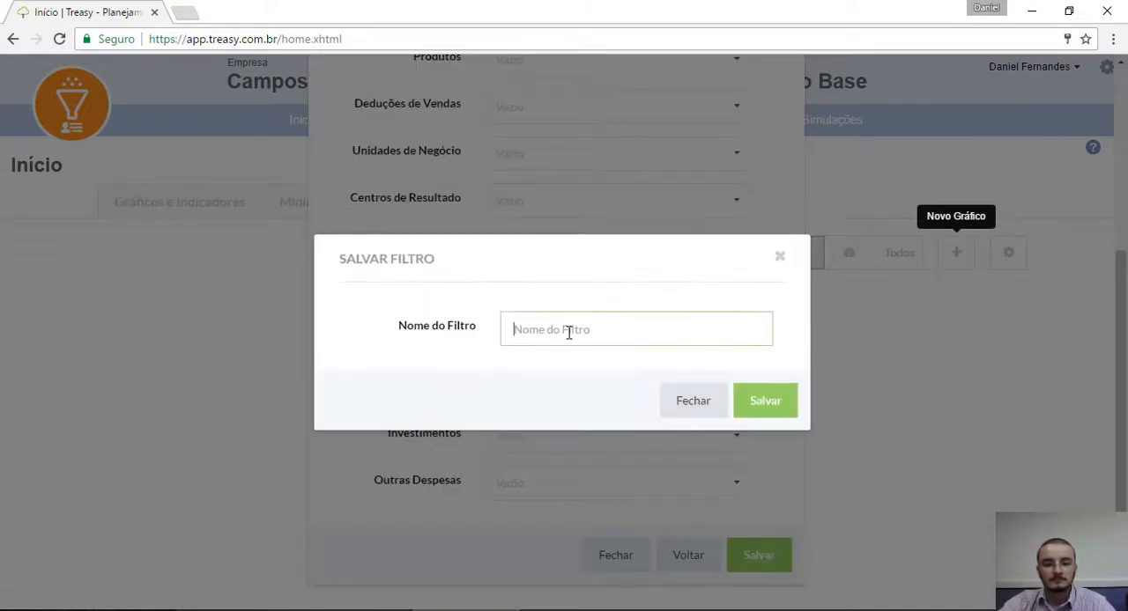
{"action": "type", "text": "SC"}
{"action": "left_click", "coordinate": [765, 403]}
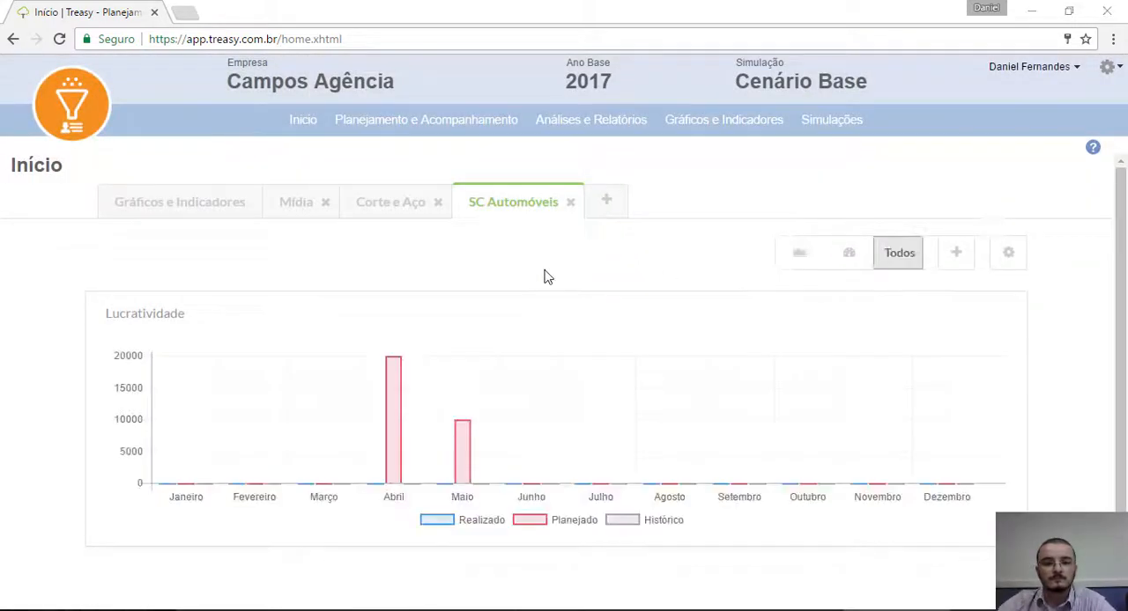